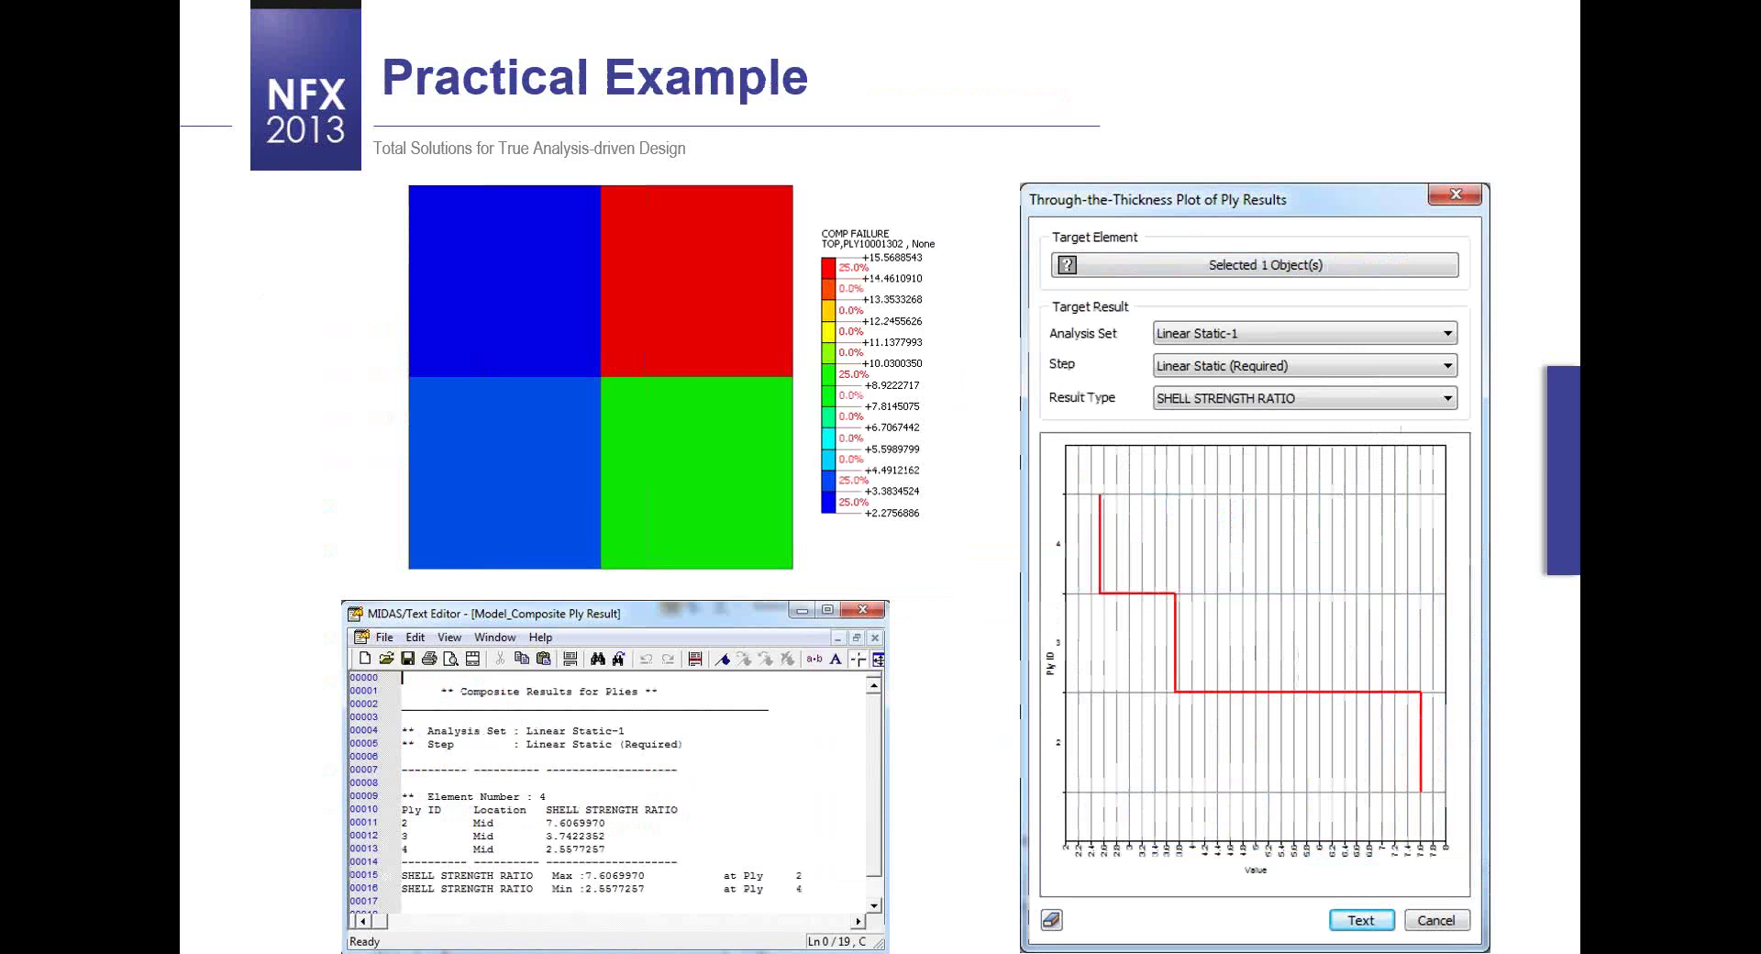
# - Leave the Practical Example slide and start switching from PowerPoint to the midas NFX window
pyautogui.hotkey('alt', 'Tab')
pyautogui.hotkey('alt', 'Tab')
pyautogui.hotkey('alt', 'Tab')
pyautogui.hotkey('alt', 'Tab')
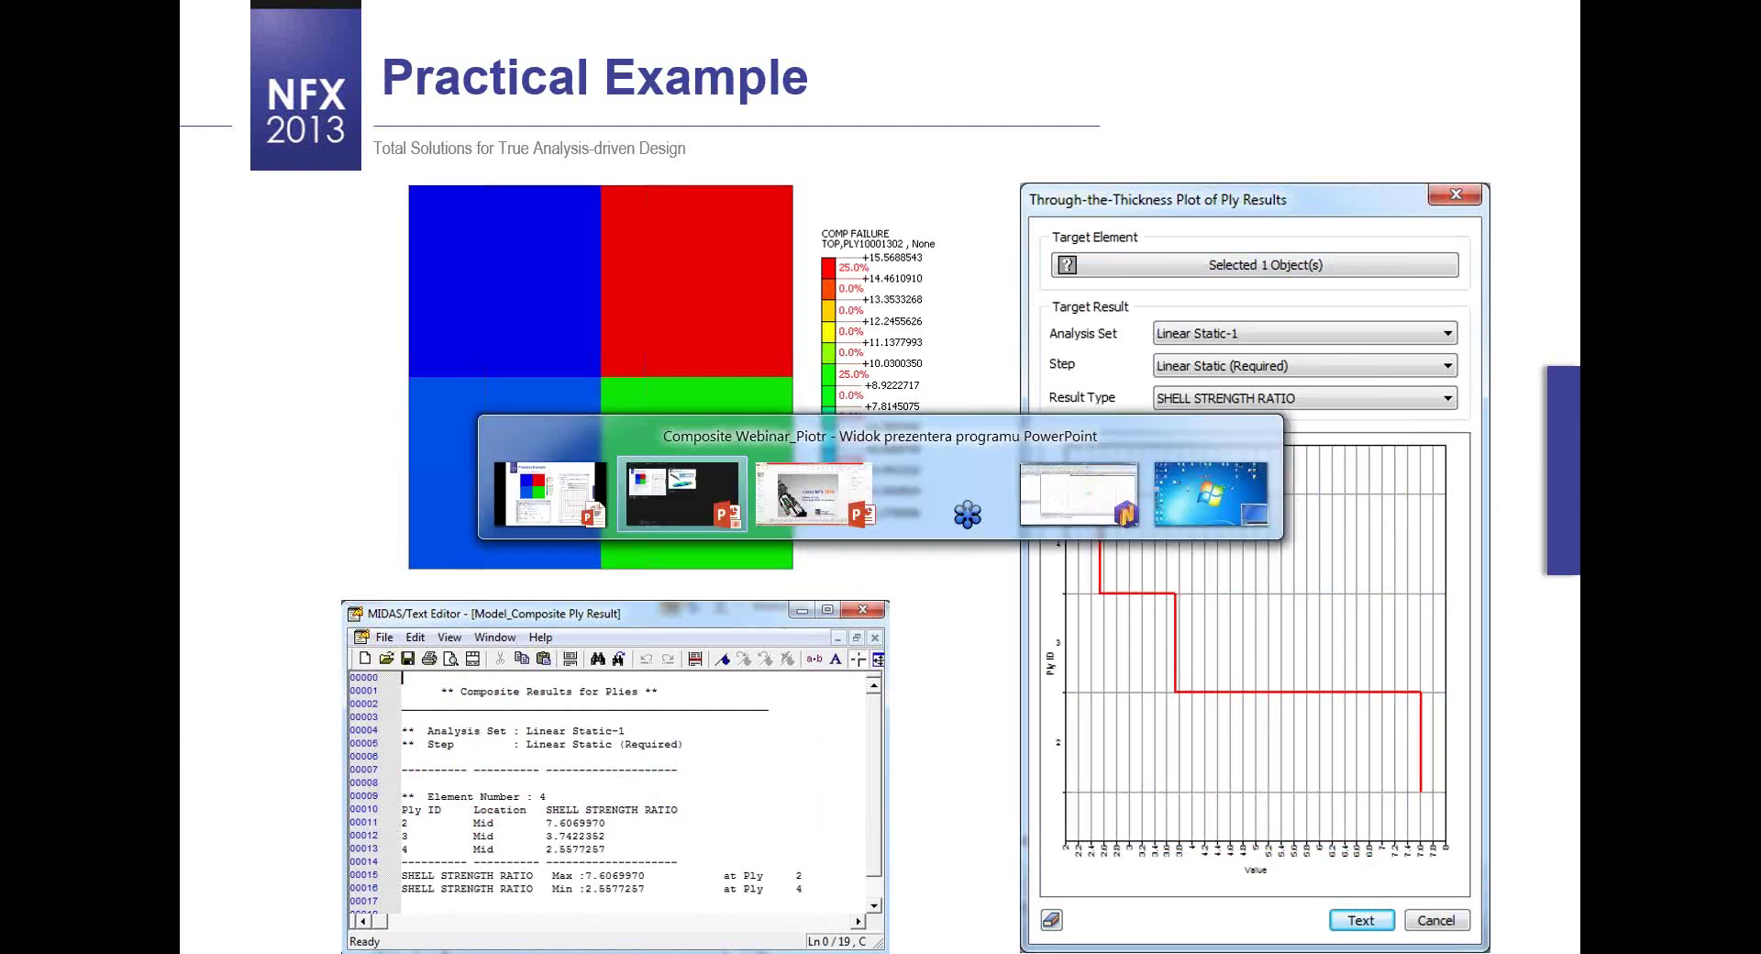
# - Bring up the empty NFXD2 model in midas NFX with the Geometry tools and Top view of the XY plane
pyautogui.hotkey('alt', 'Tab')
pyautogui.hotkey('alt', 'Tab')
pyautogui.hotkey('alt', 'Tab')
pyautogui.hotkey('alt', 'Tab')
pyautogui.hotkey('alt', 'Tab')
pyautogui.hotkey('alt', 'Tab')
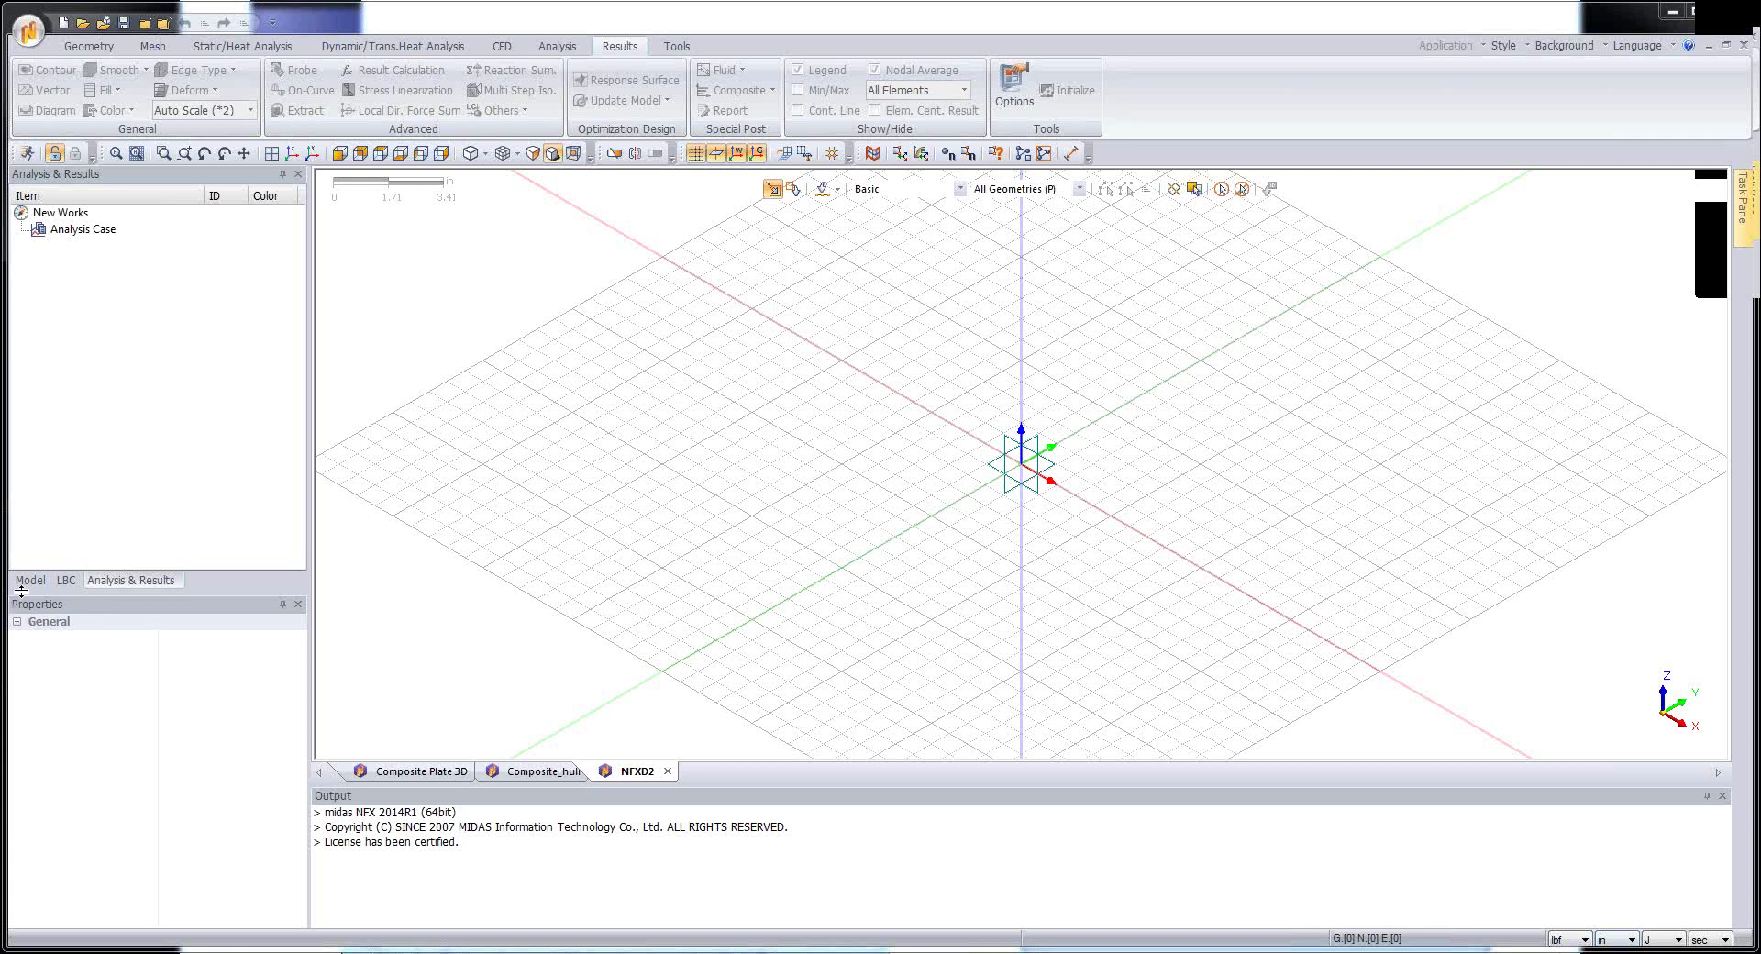
pyautogui.click(89, 46)
pyautogui.click(271, 153)
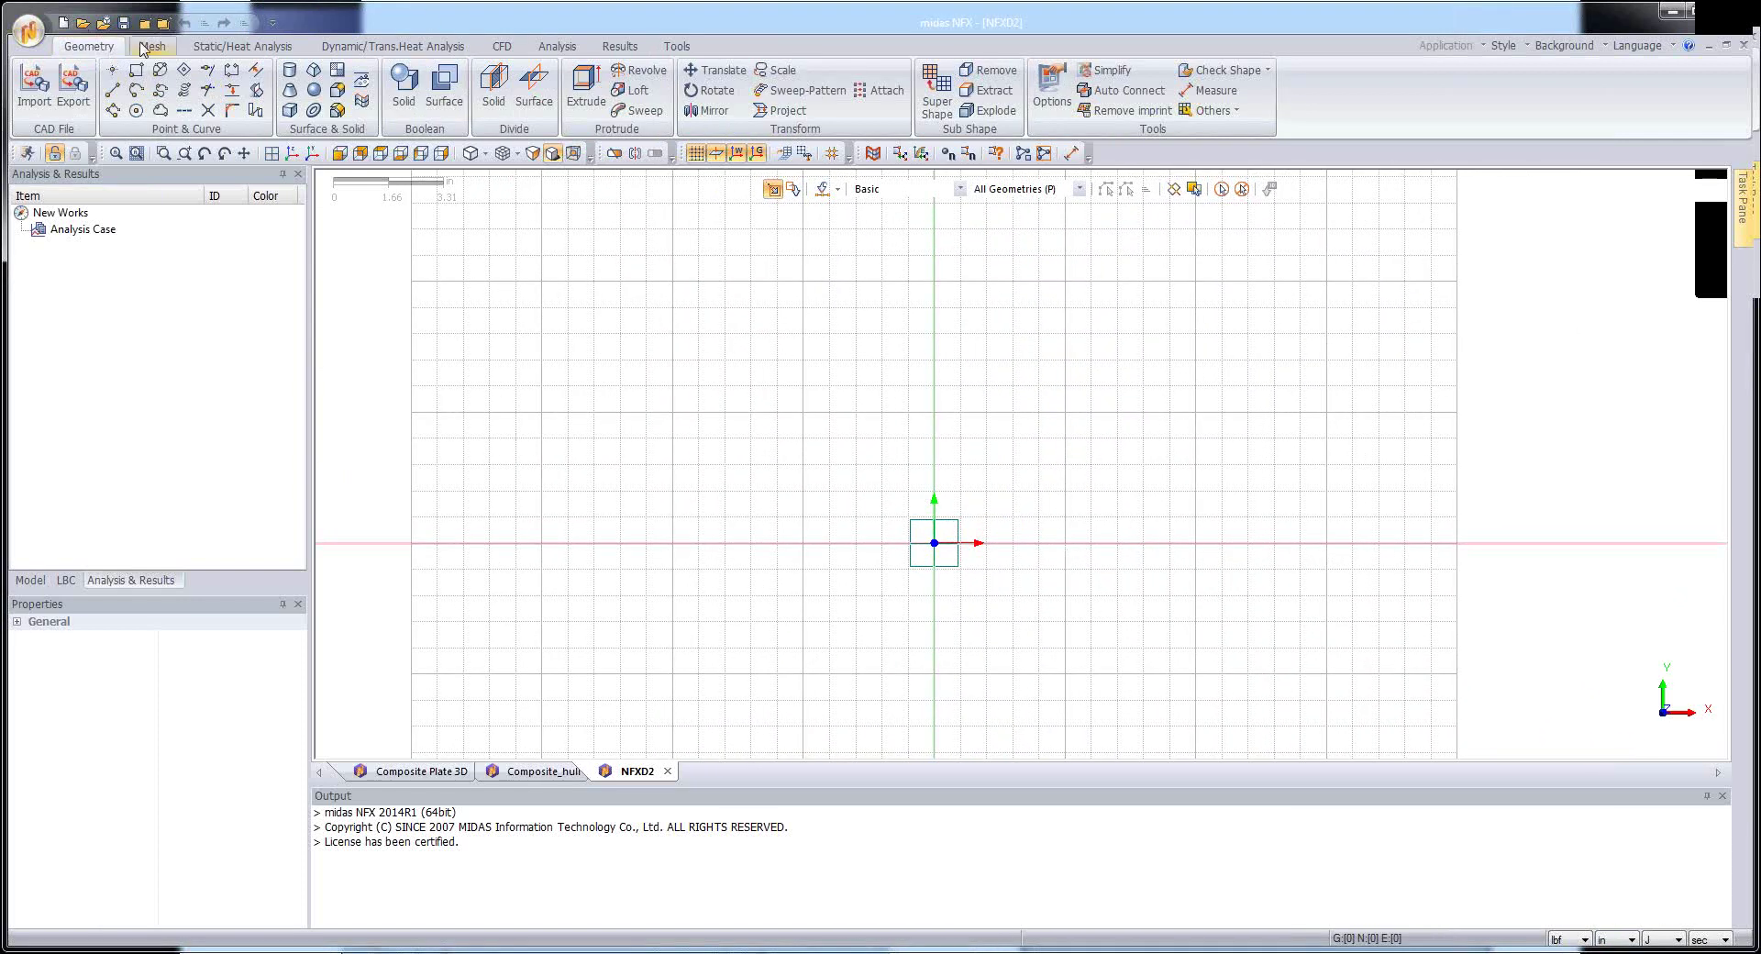
# - Draw a filled rectangle face from the origin to corner (1,1) and zoom to fit it
pyautogui.click(136, 73)
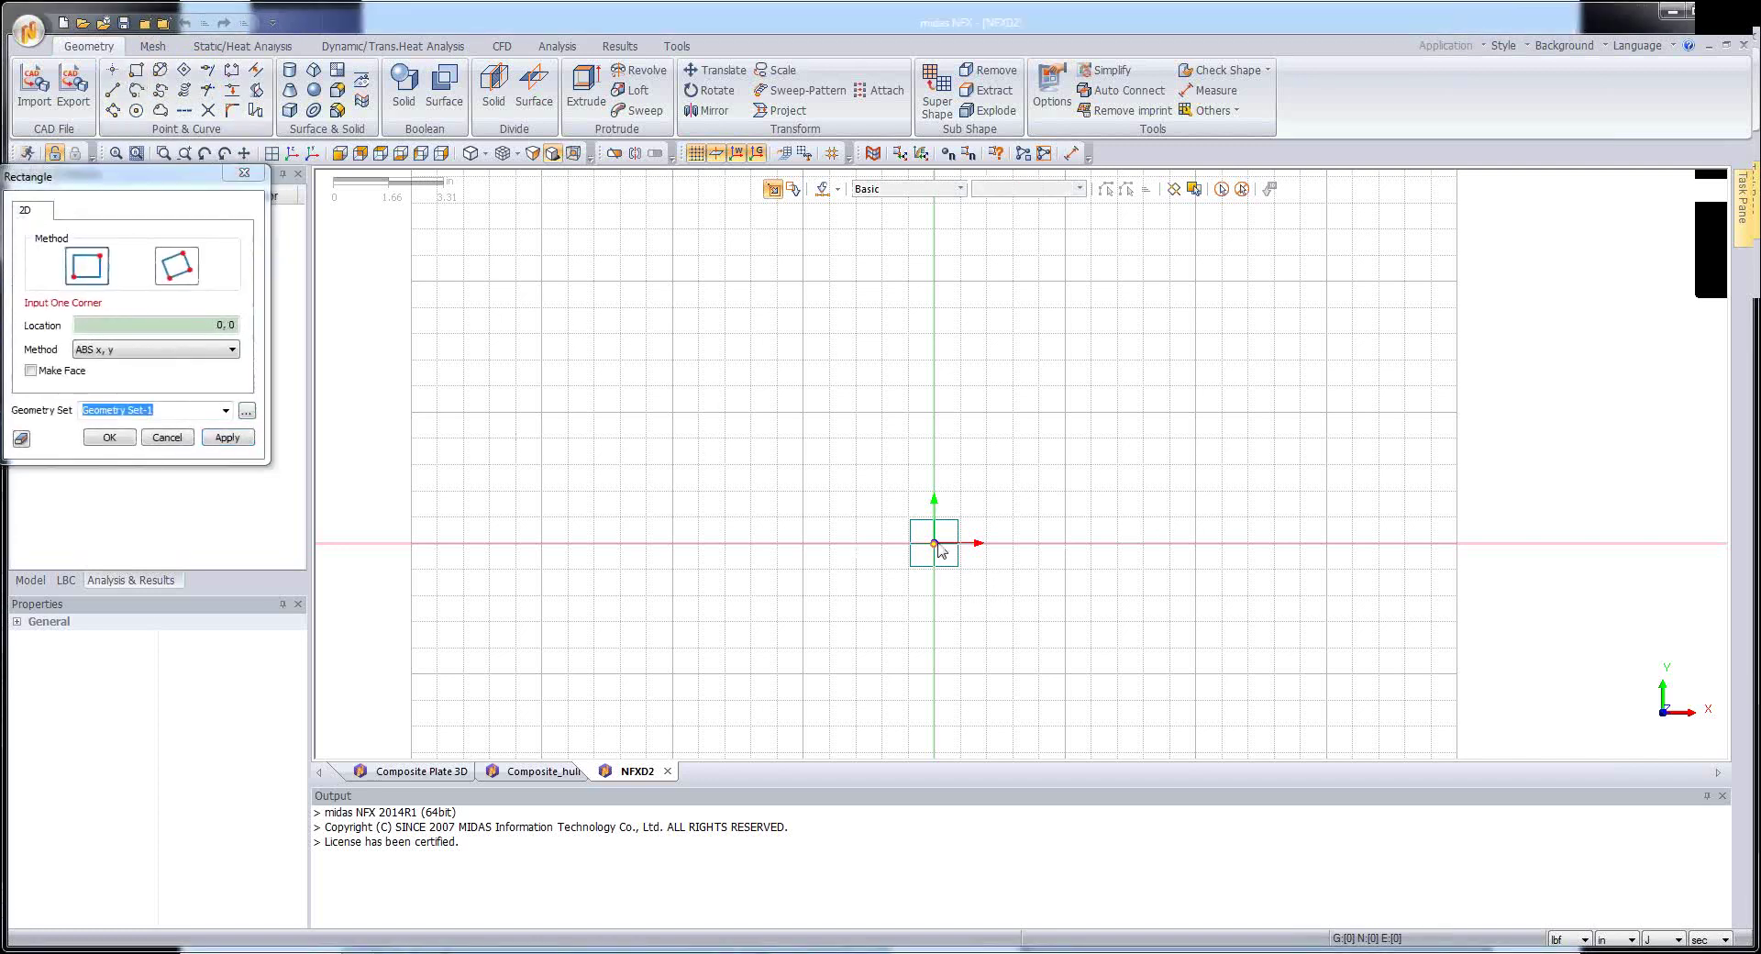
pyautogui.click(941, 550)
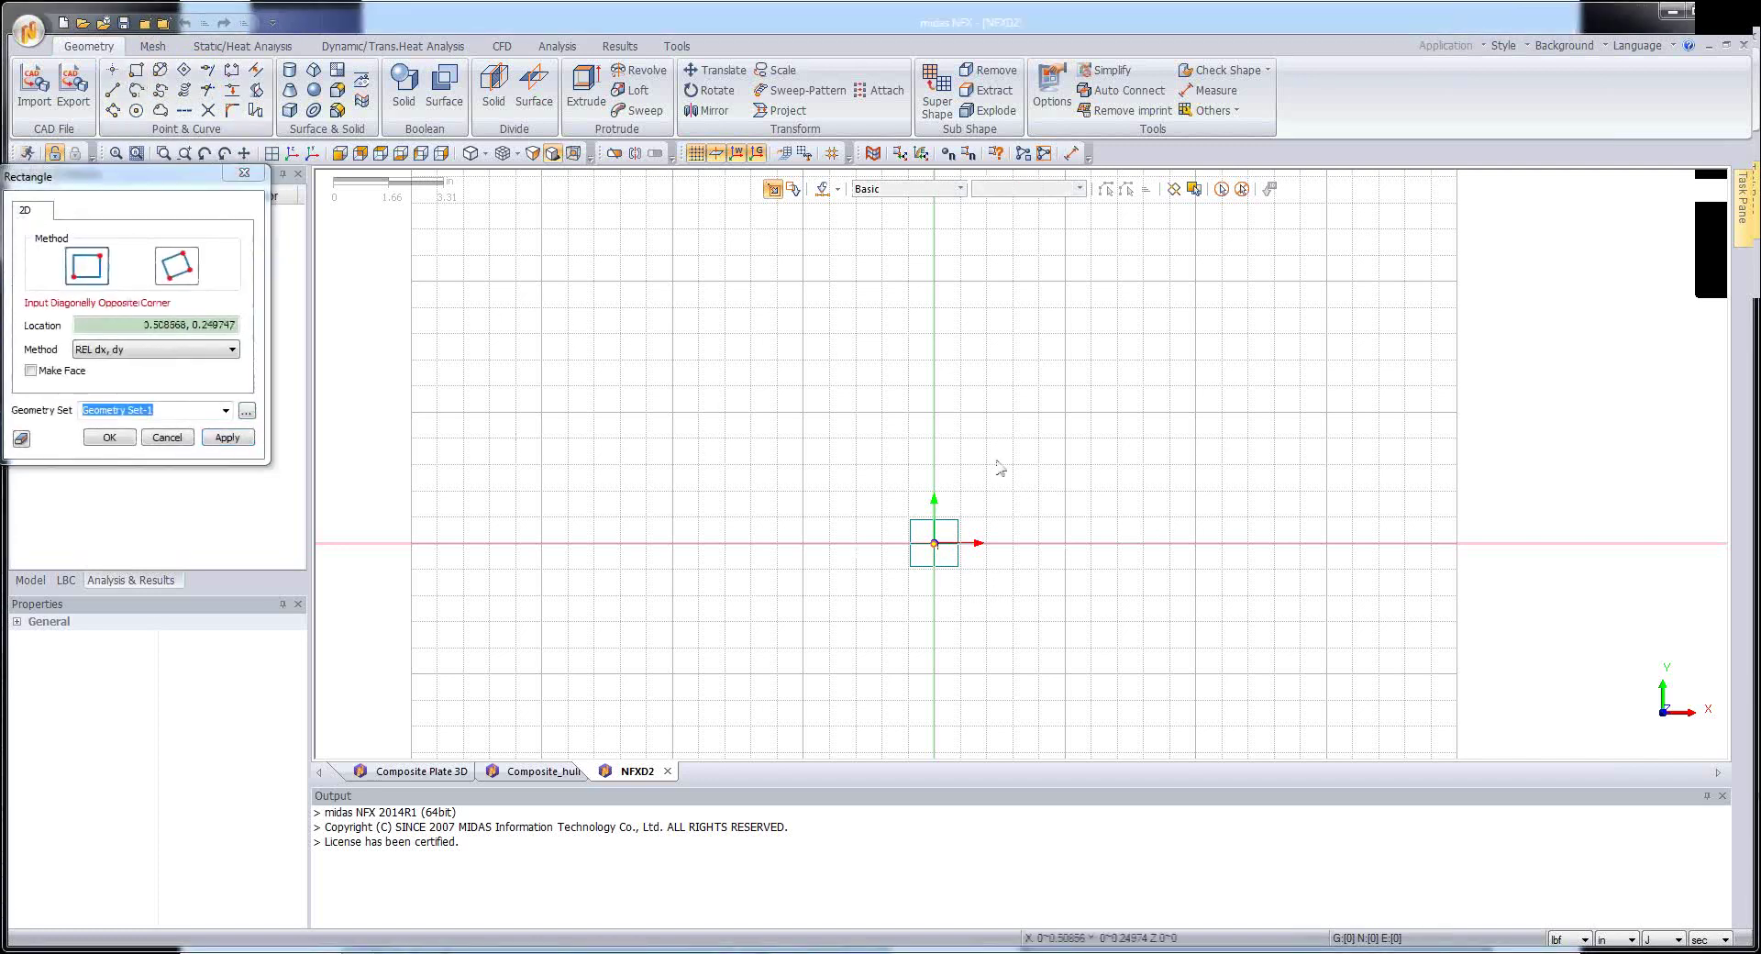
pyautogui.click(36, 369)
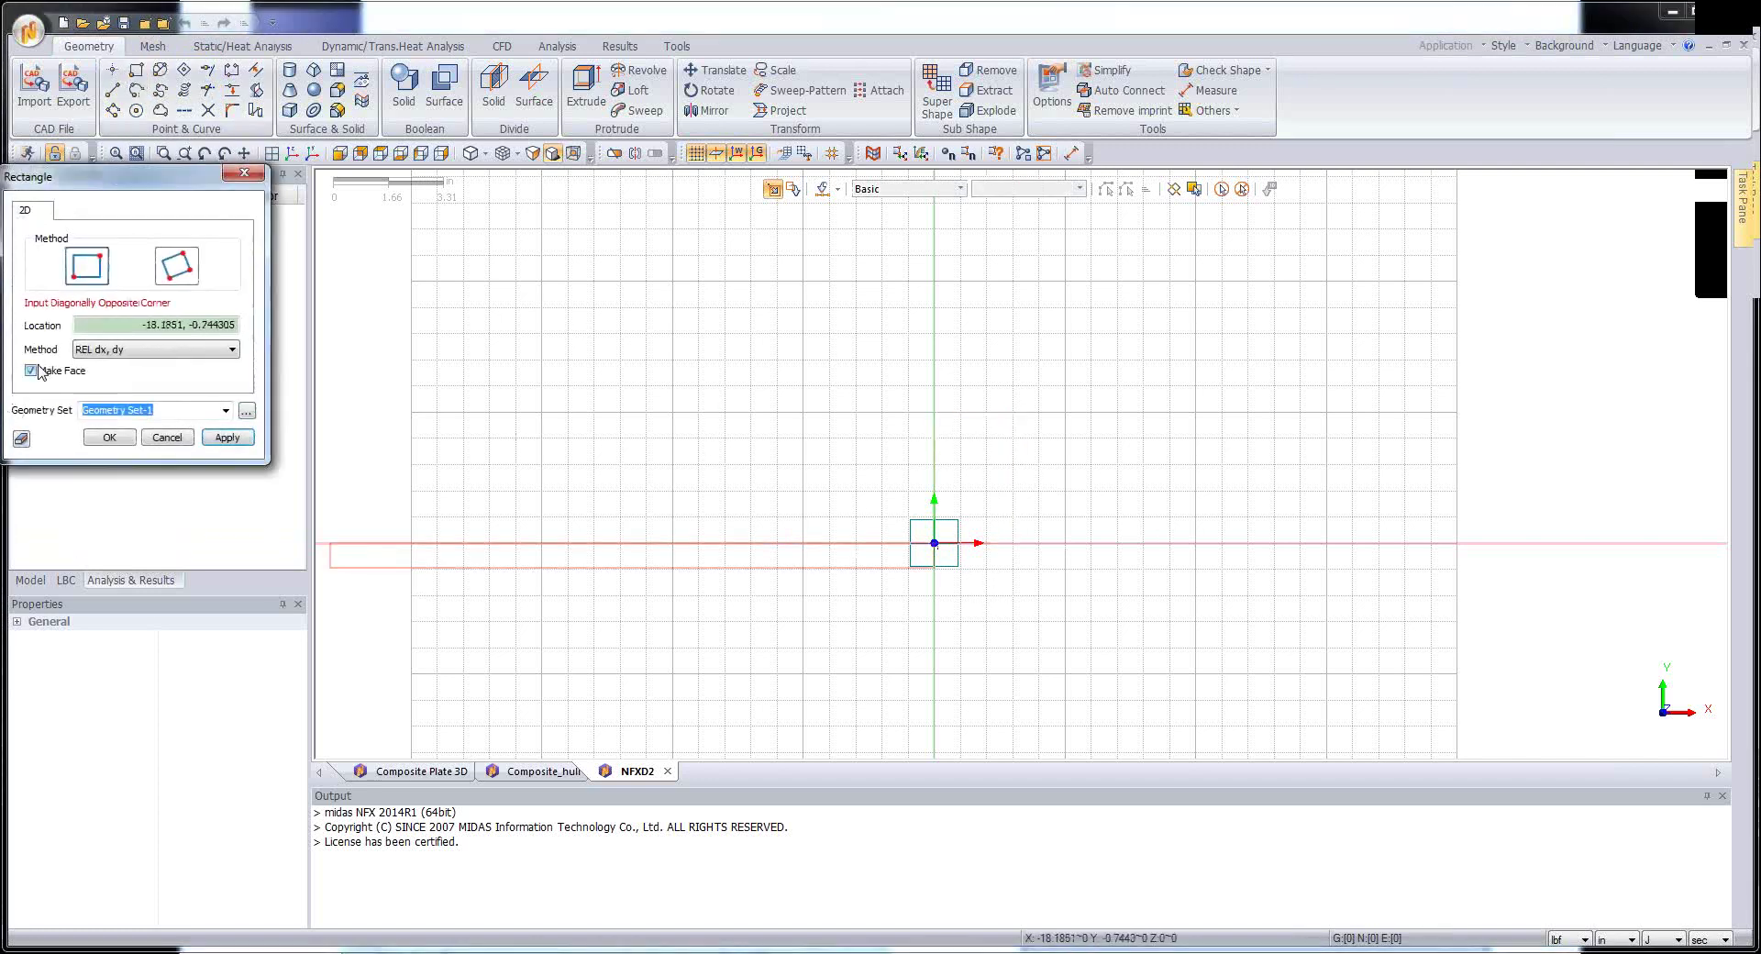
pyautogui.doubleClick(158, 323)
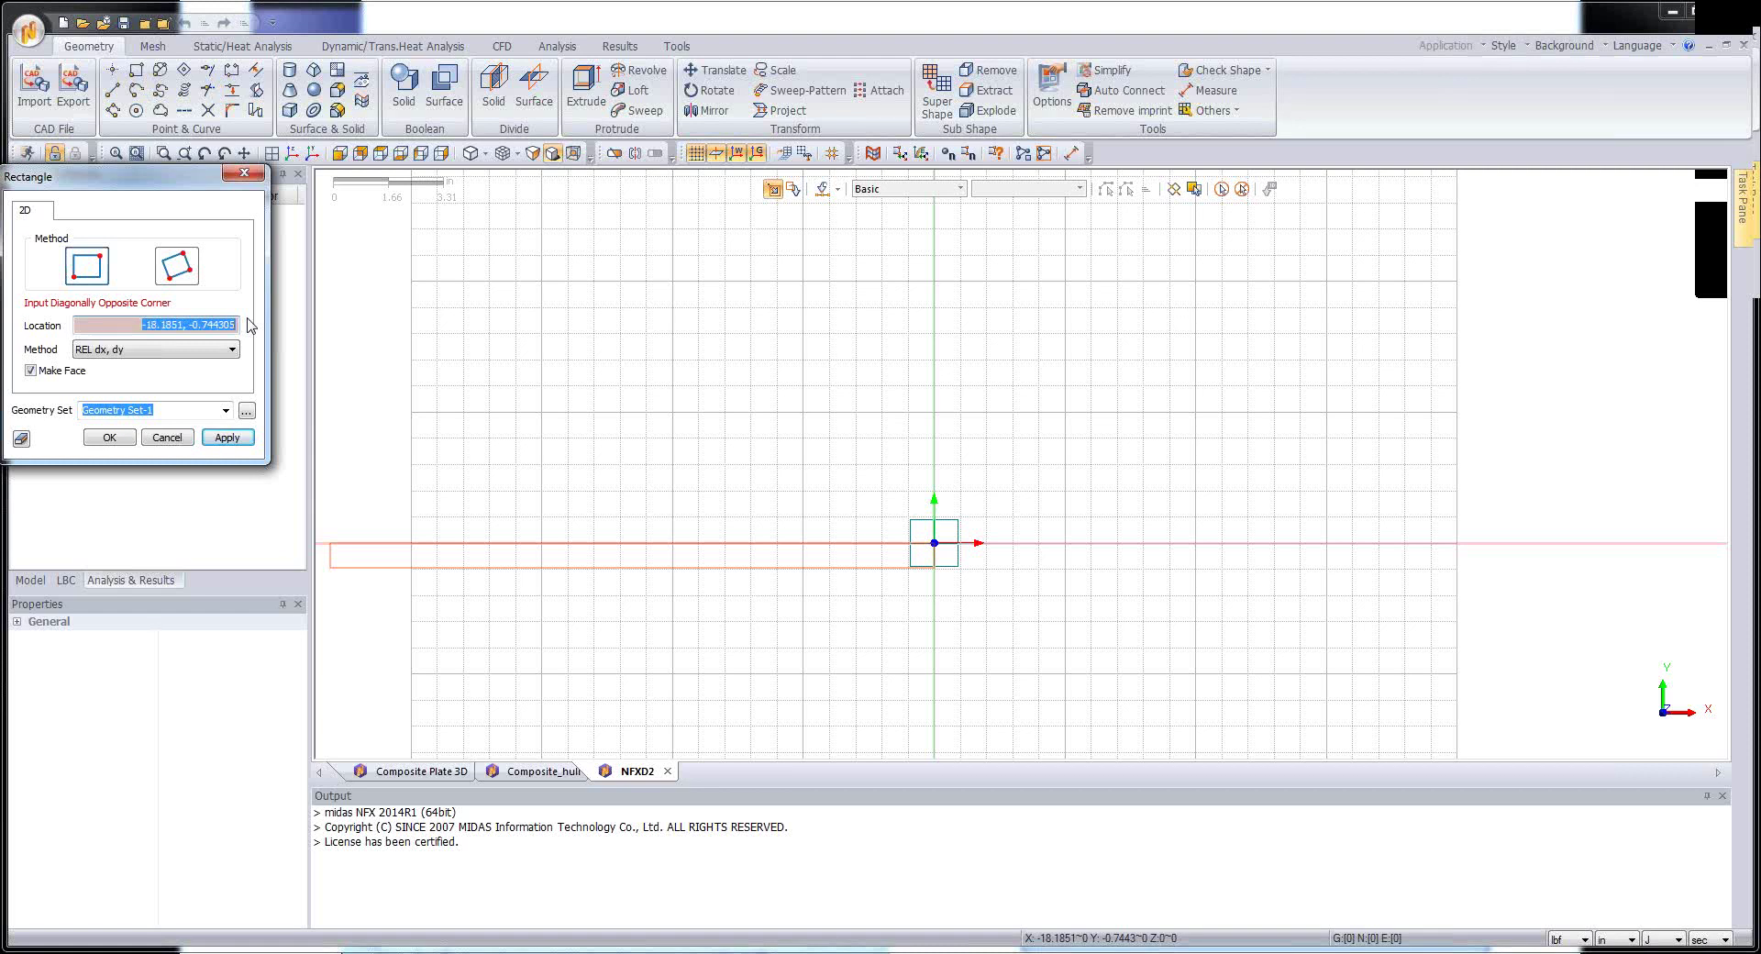
pyautogui.write('1,1')
pyautogui.click(110, 436)
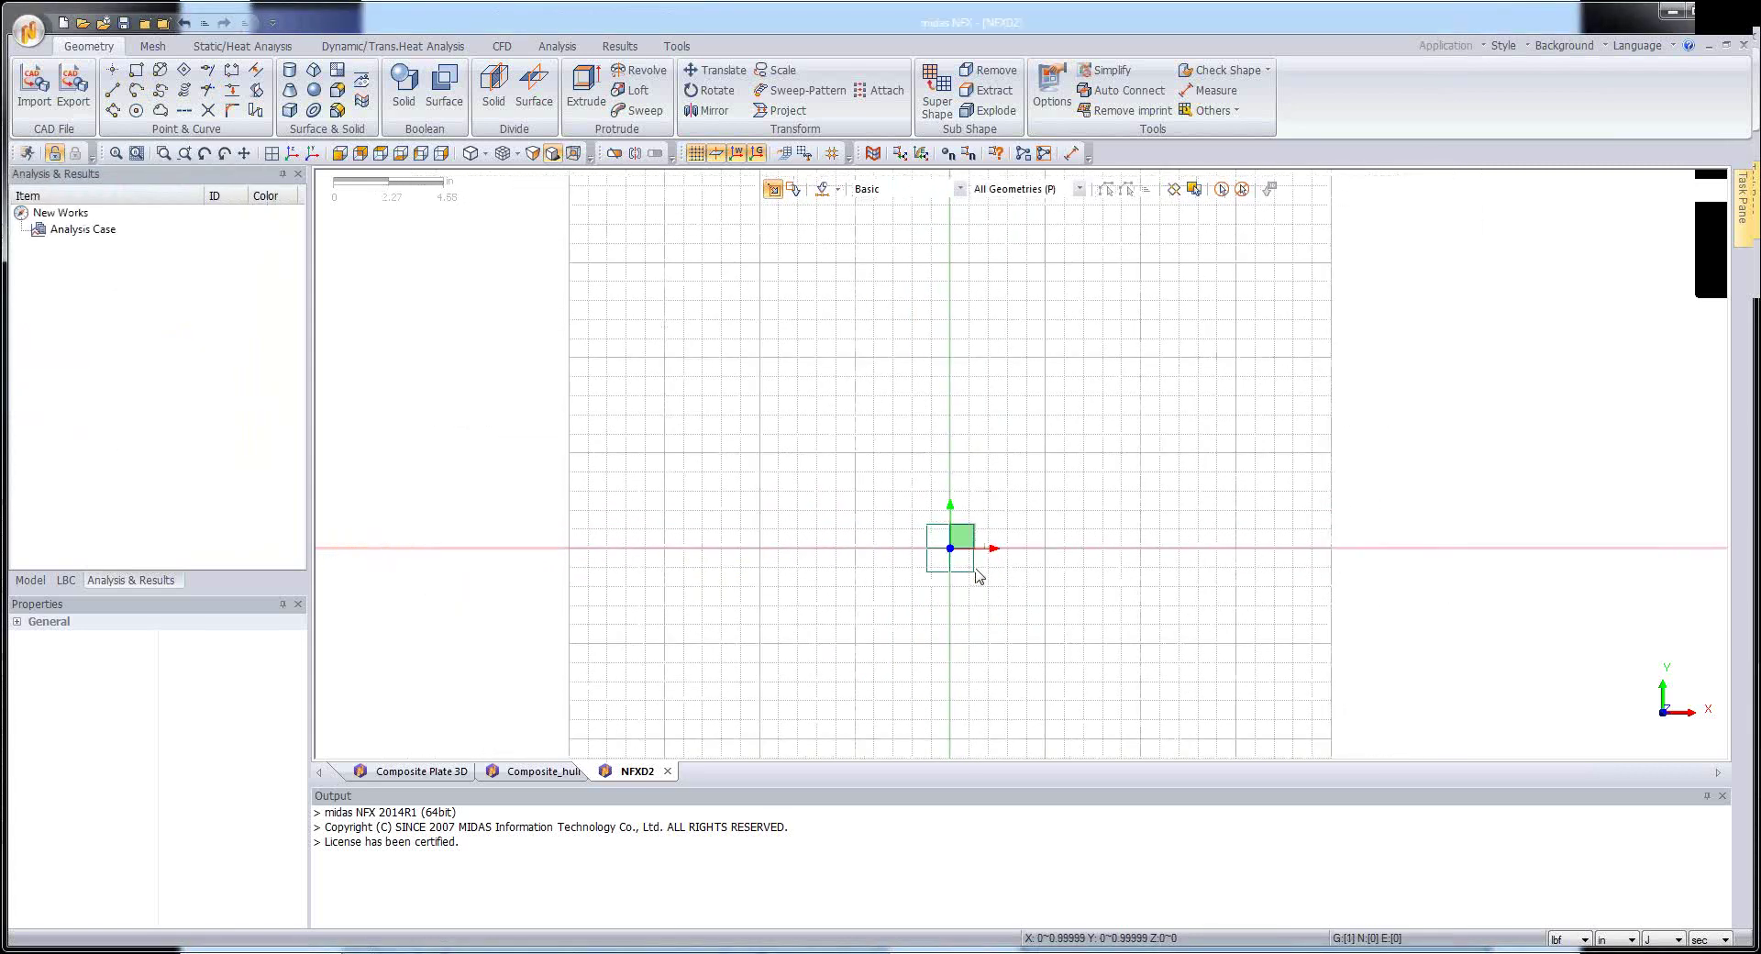
pyautogui.scroll(1, 977, 575)
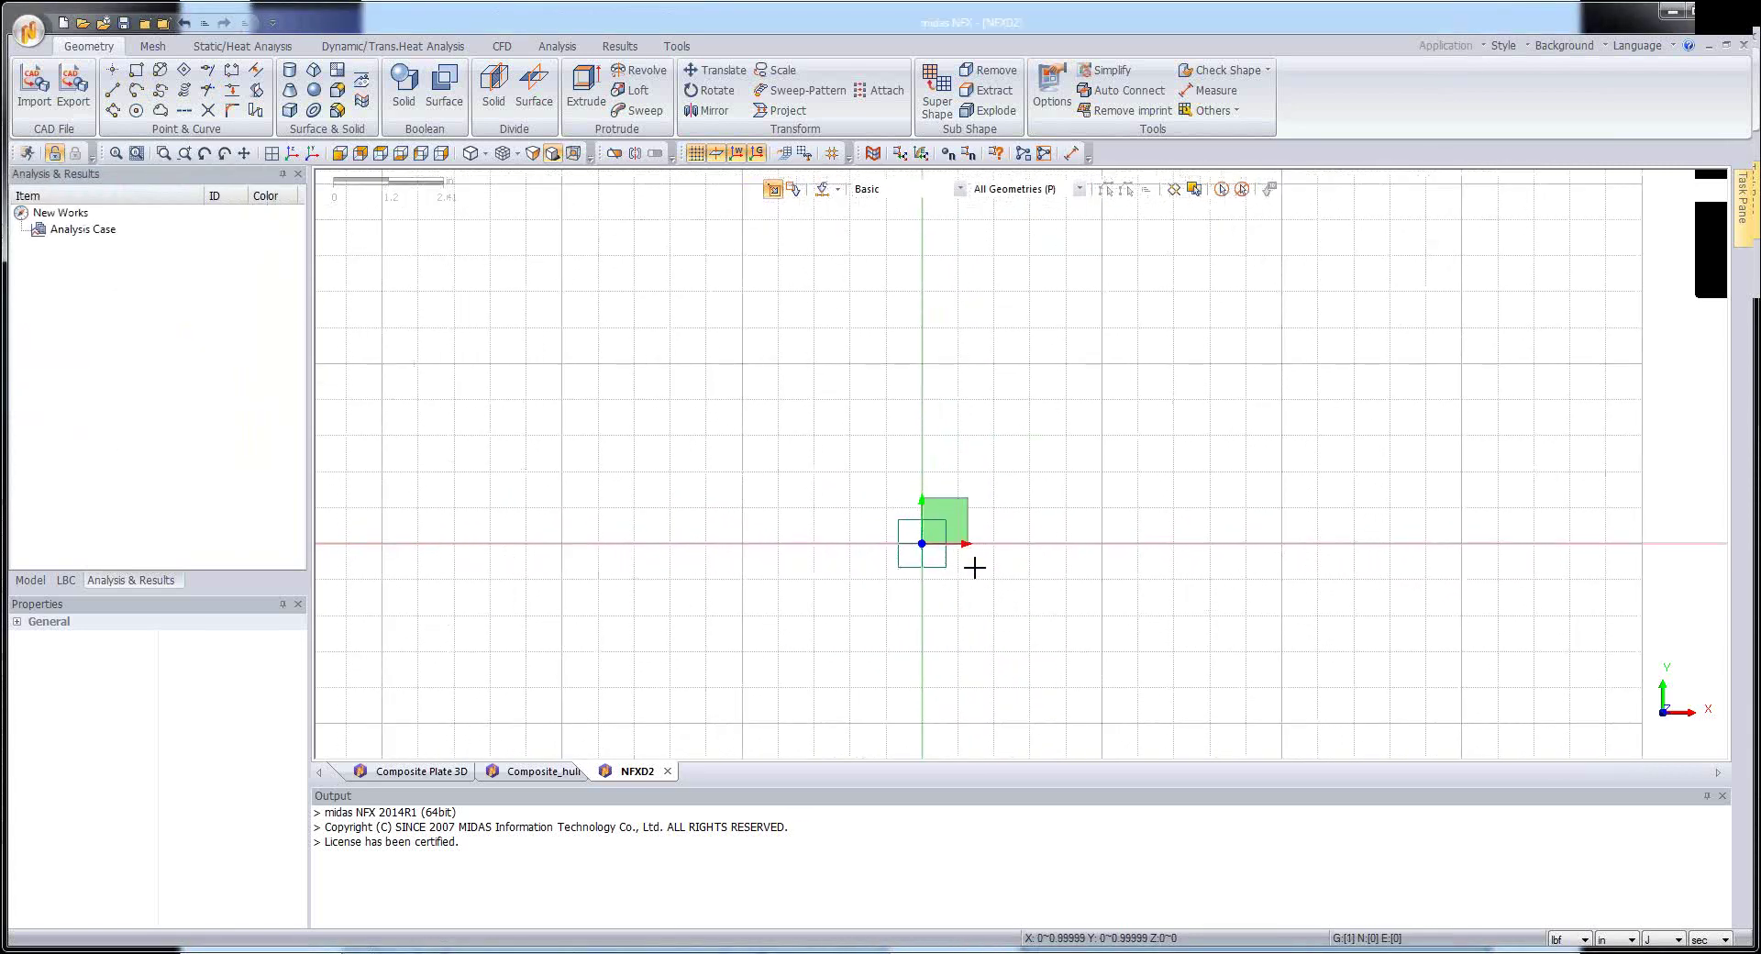
pyautogui.press('Print')
pyautogui.click(969, 569)
pyautogui.press('f')
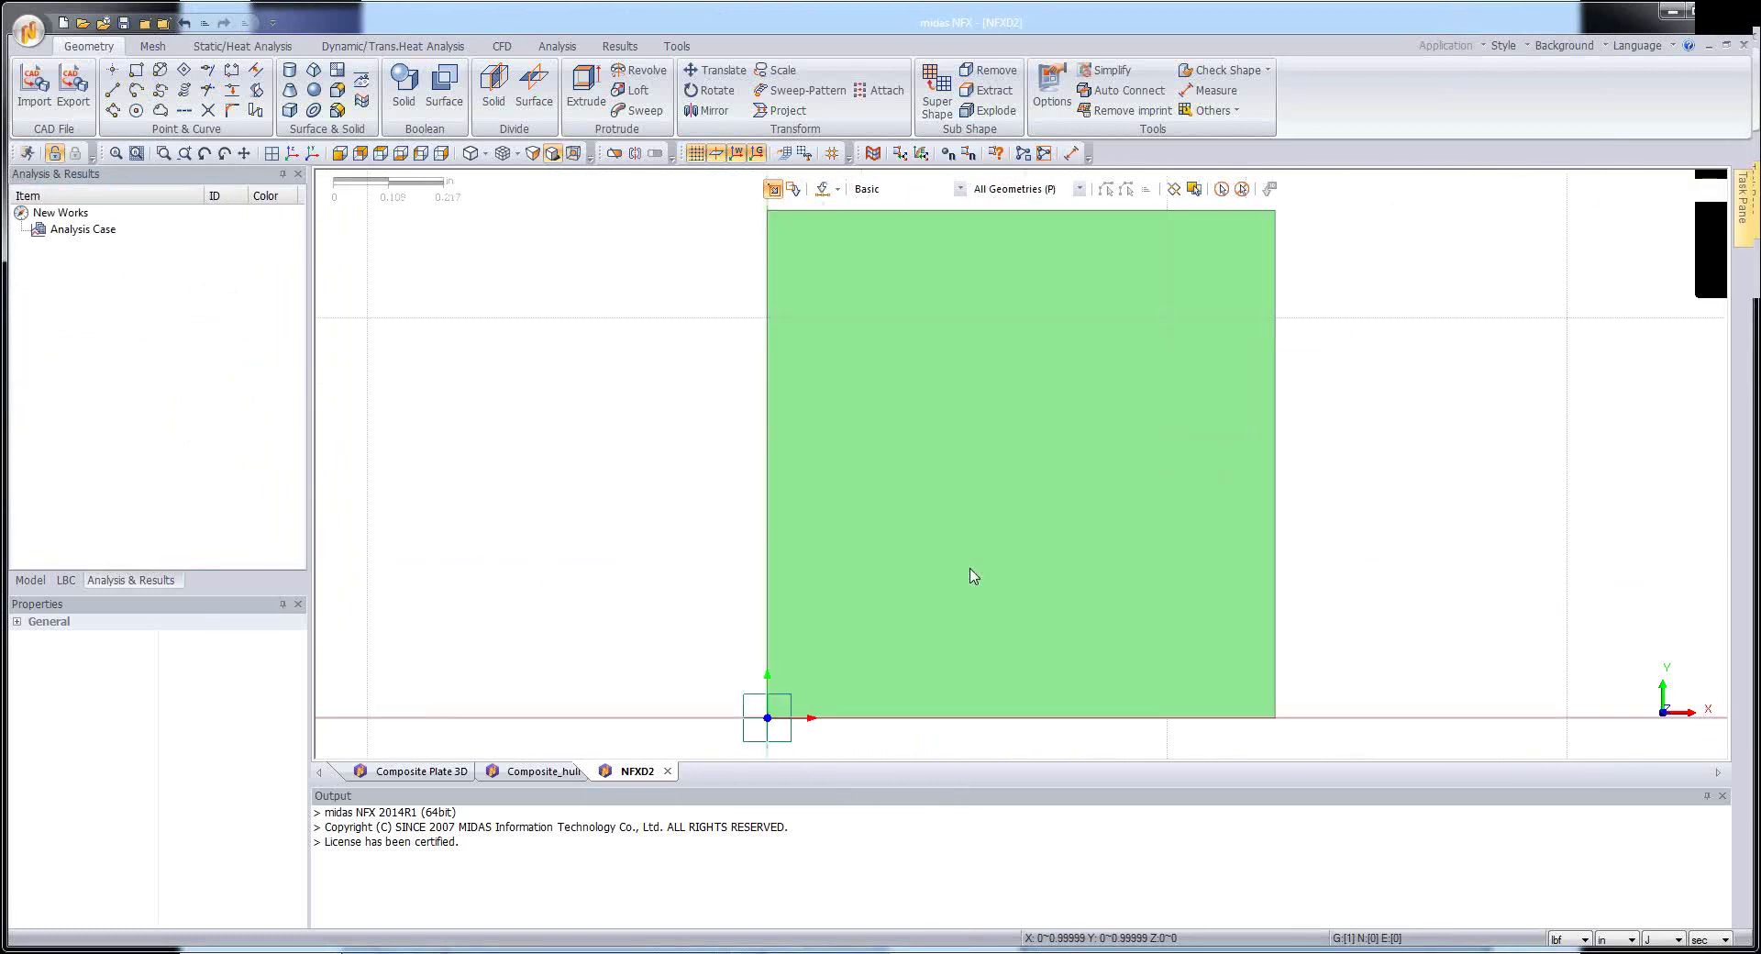
# - Hide all guide lines and axes, and show the model tree with a narrower side panel
pyautogui.rightClick(637, 444)
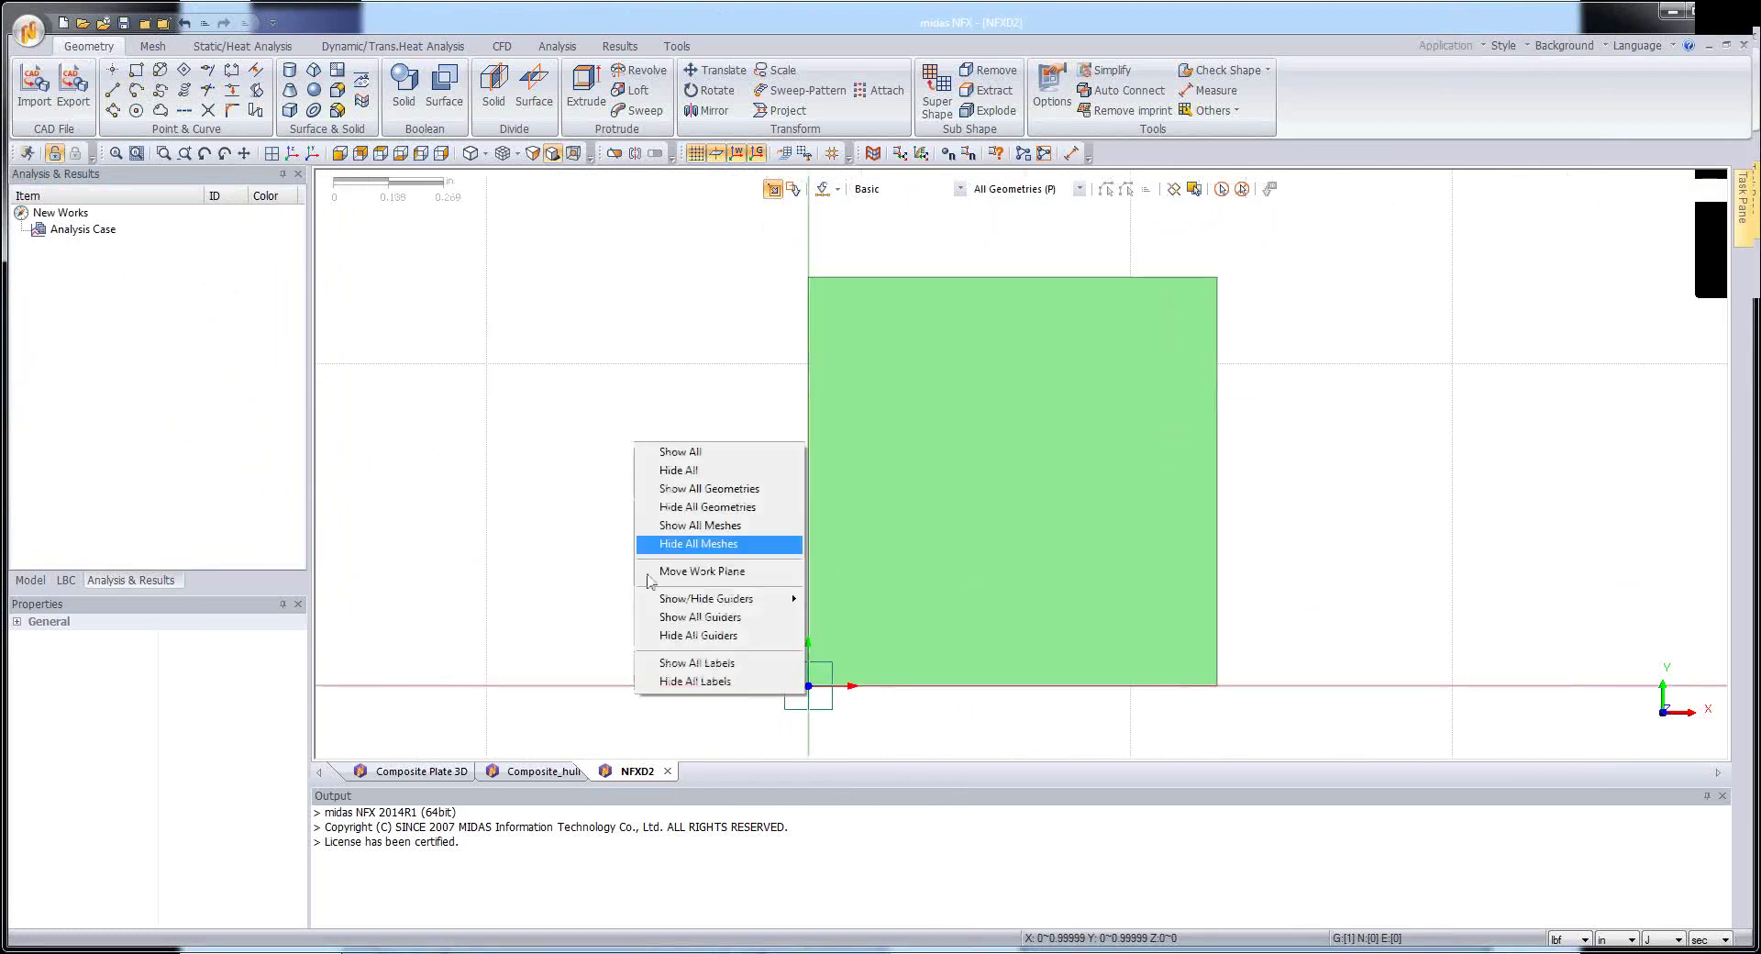
pyautogui.click(672, 647)
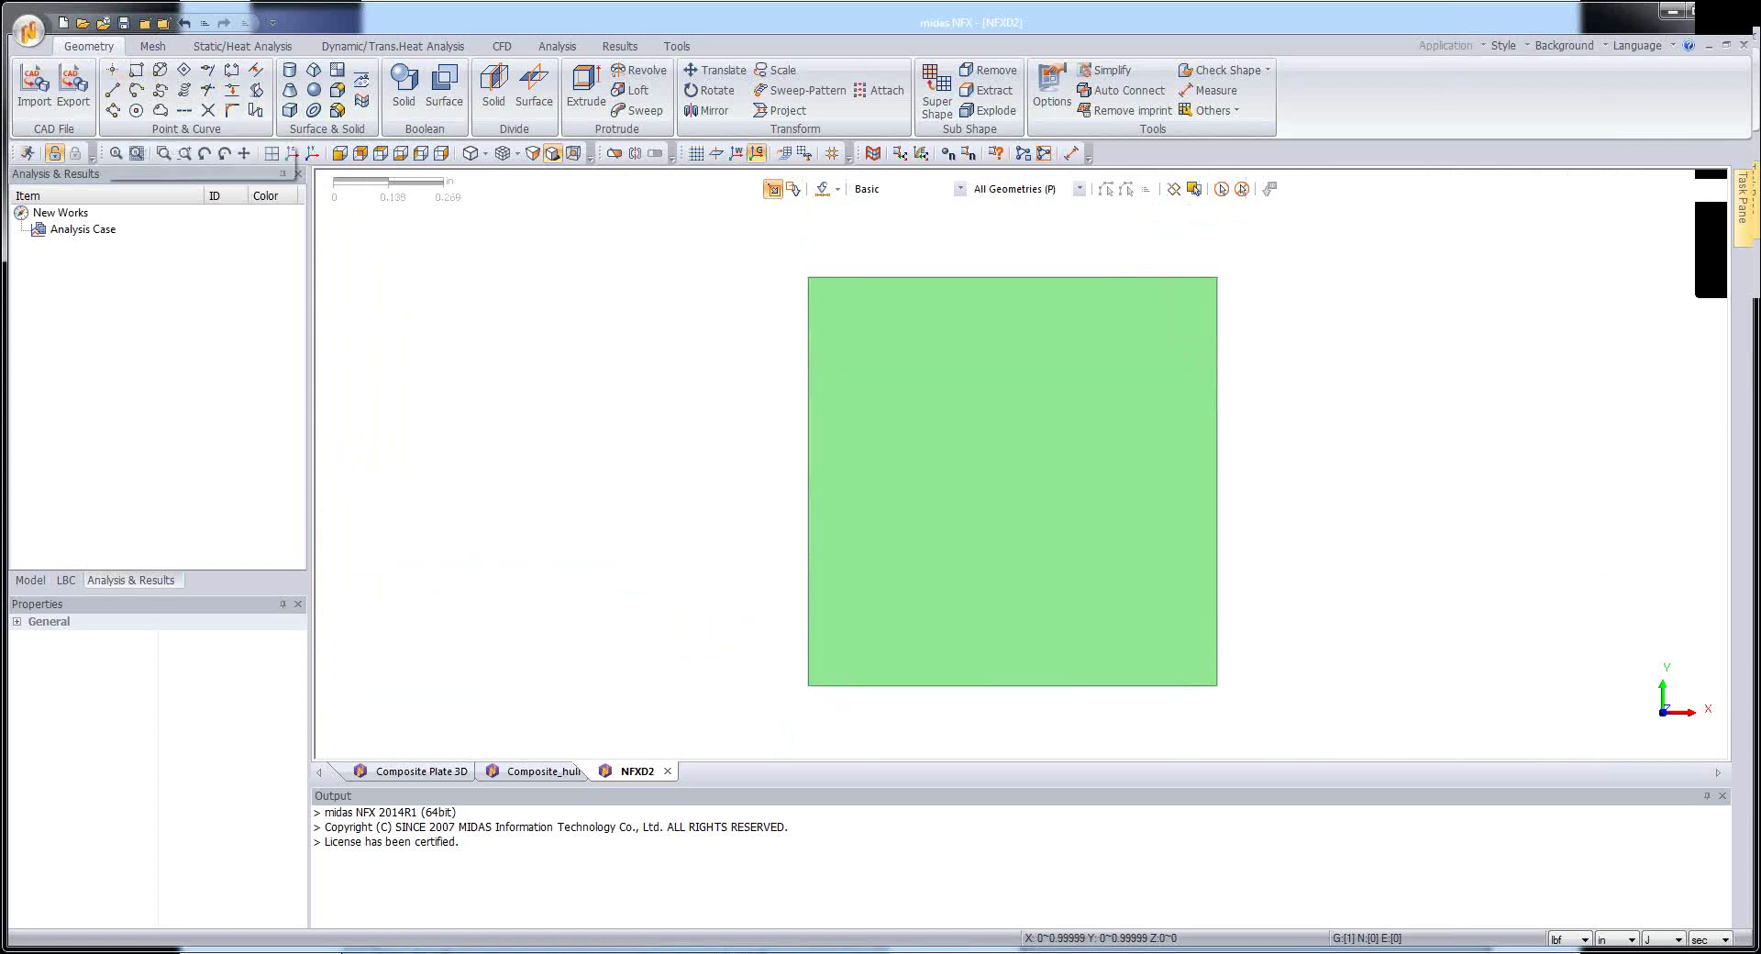
pyautogui.click(30, 580)
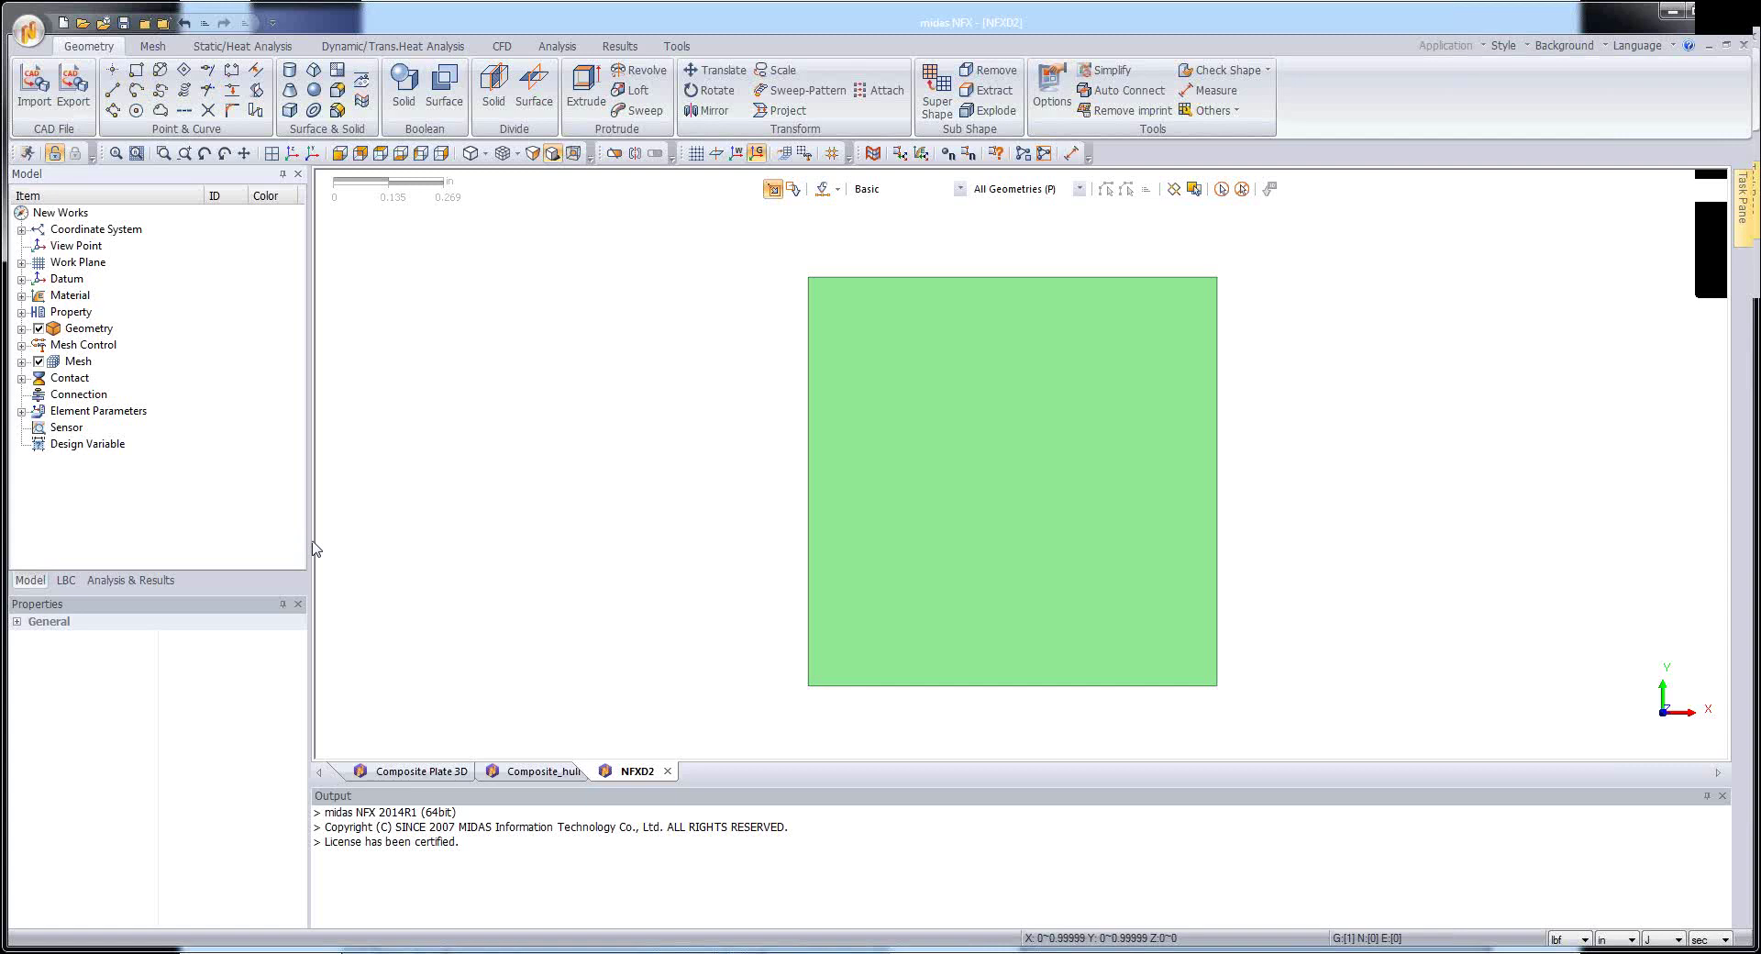
pyautogui.moveTo(310, 542)
pyautogui.mouseDown()
pyautogui.moveTo(259, 543)
pyautogui.moveTo(285, 539)
pyautogui.mouseUp()
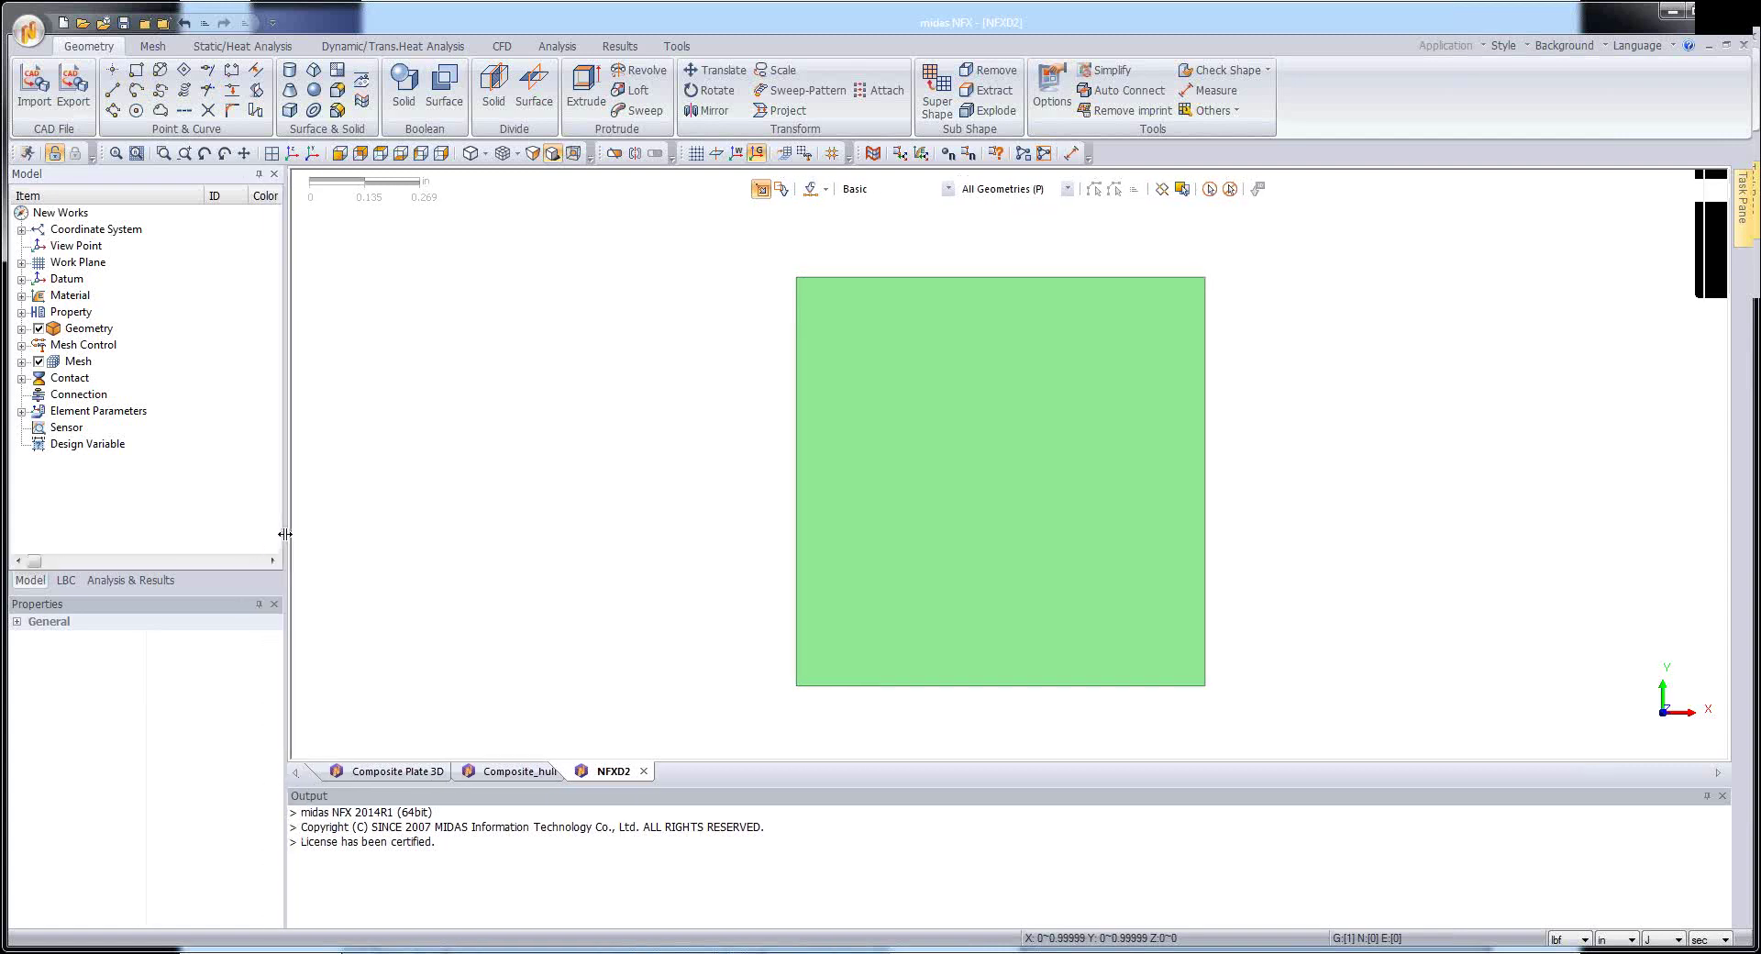
# - Delete the default Alloy Steel material and bring up the add-material options
pyautogui.click(21, 295)
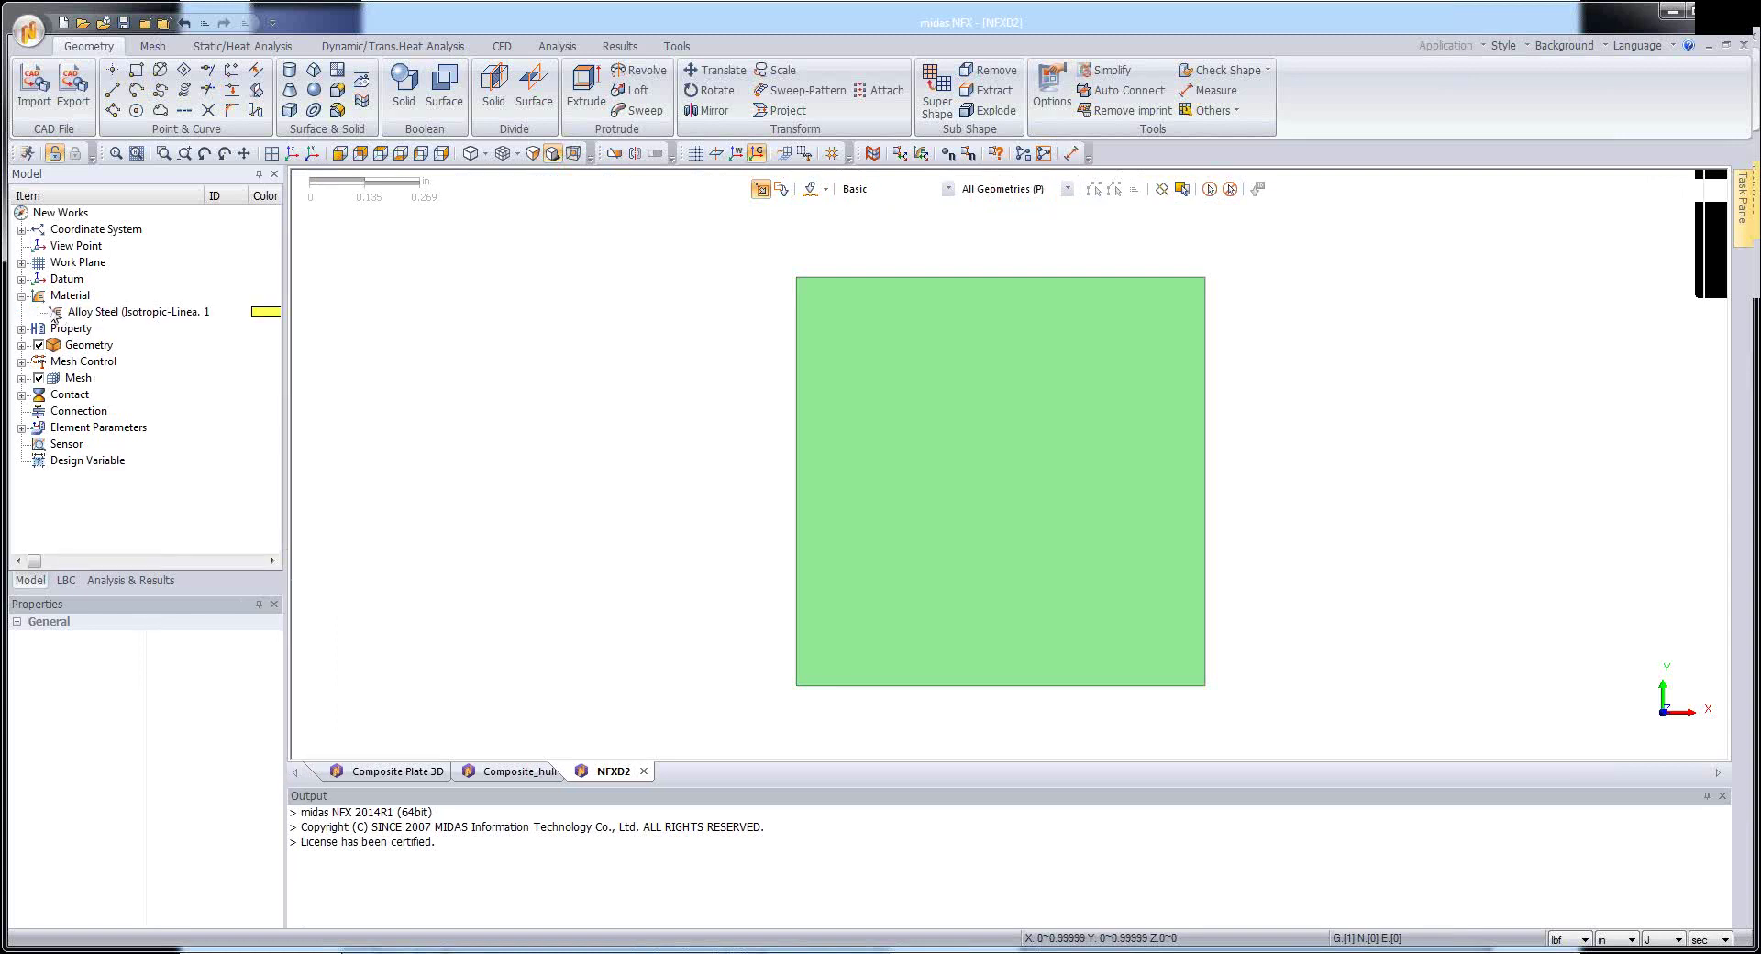
pyautogui.click(84, 314)
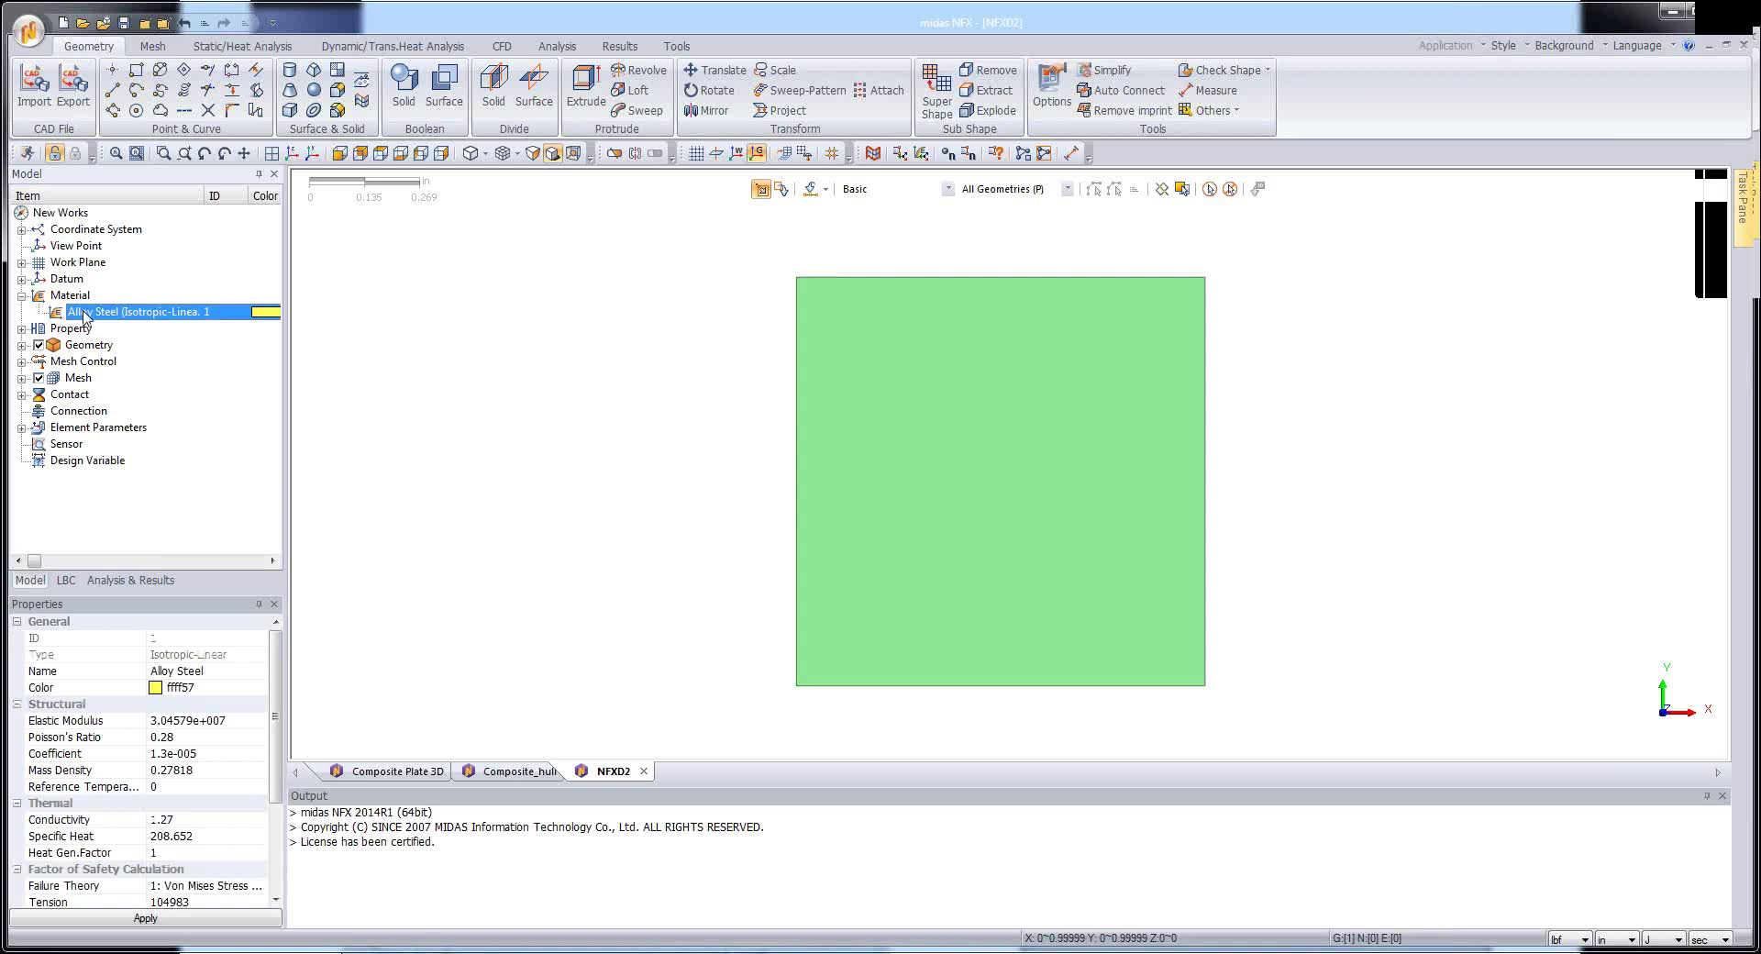
pyautogui.rightClick(84, 314)
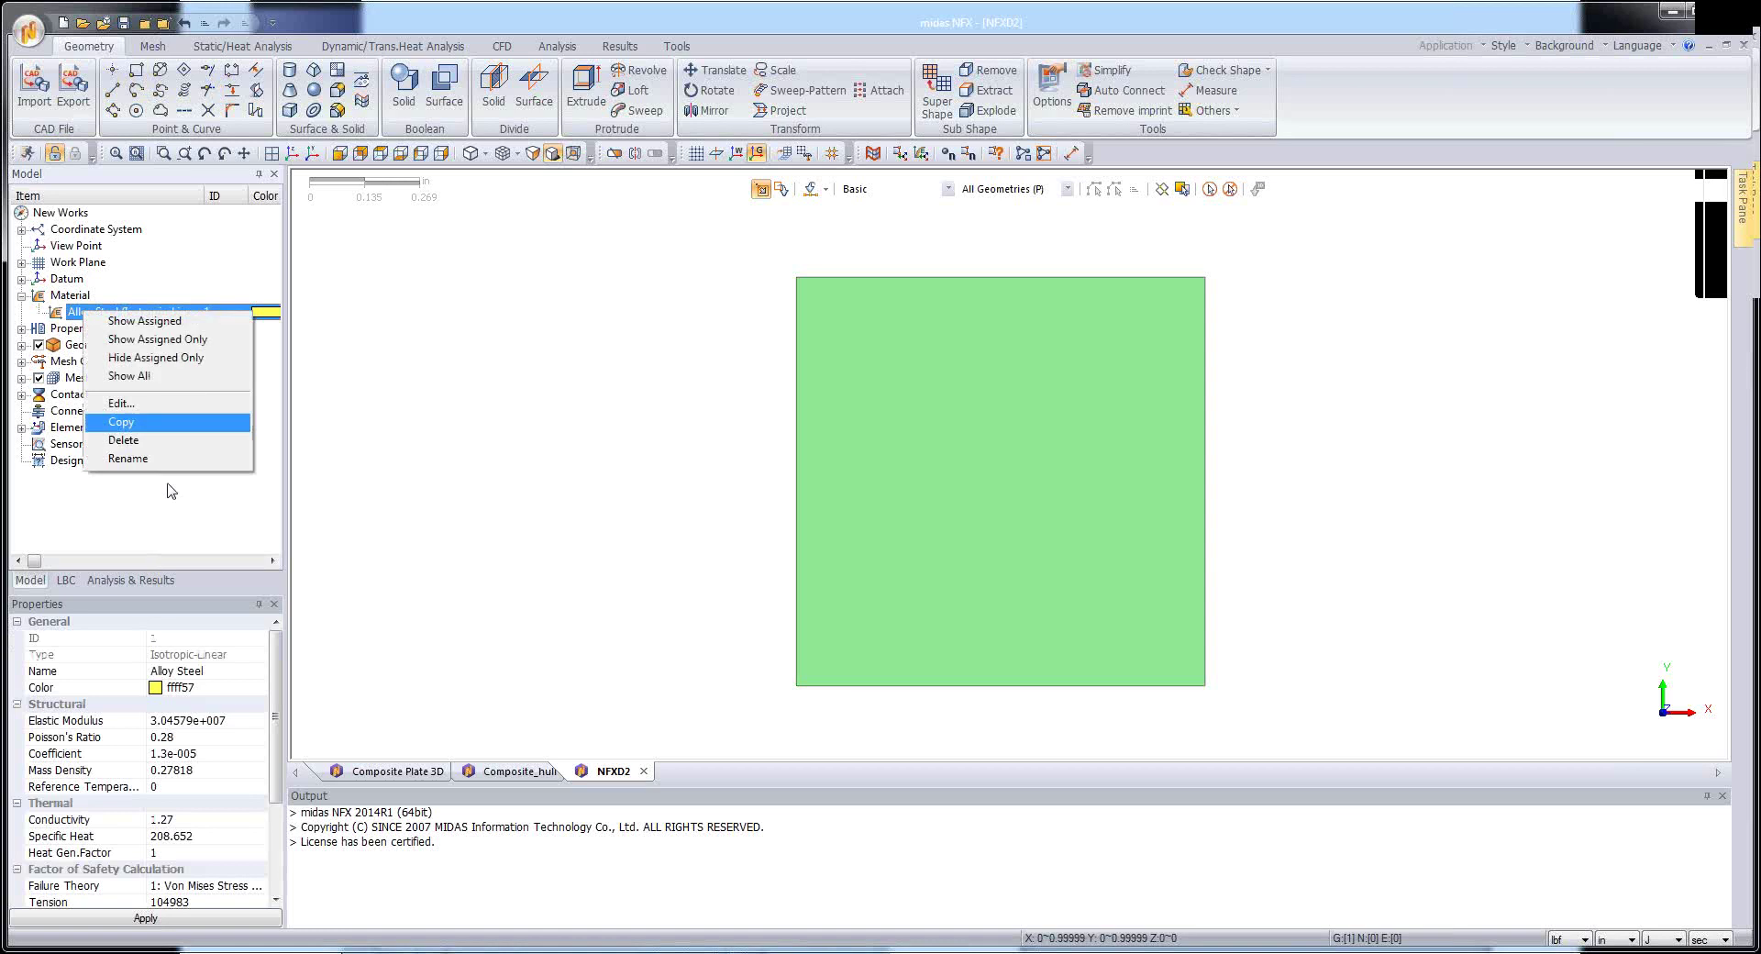
pyautogui.click(124, 440)
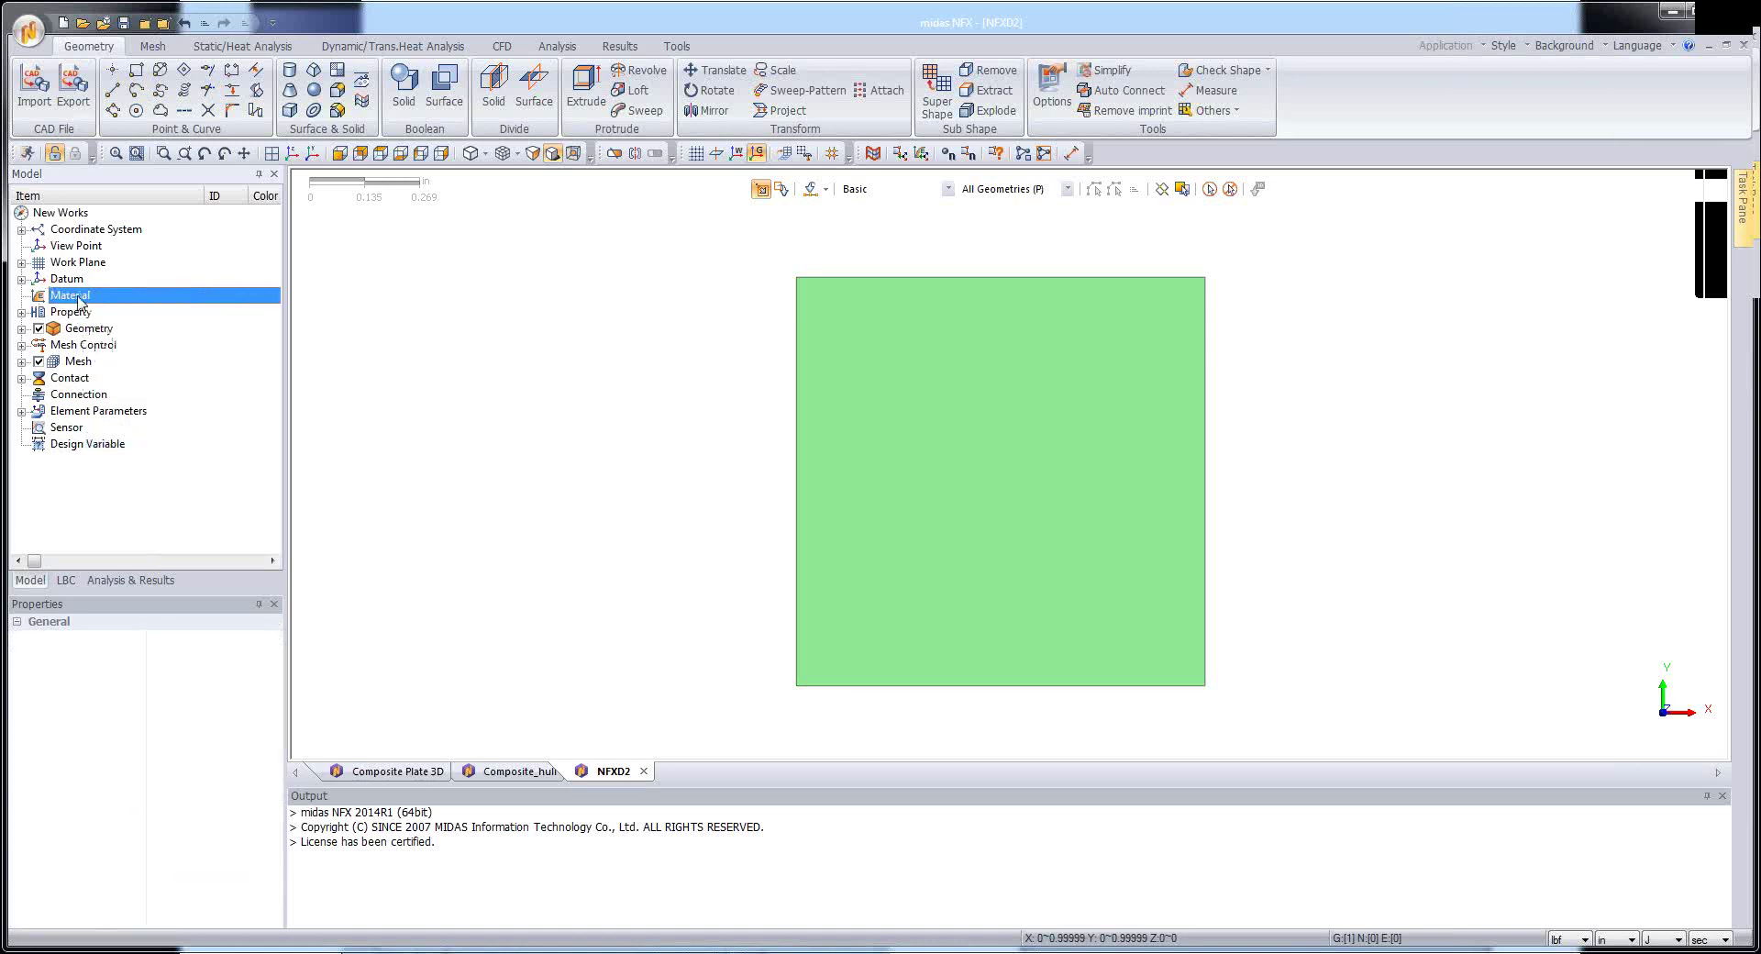
pyautogui.rightClick(79, 300)
pyautogui.moveTo(116, 315)
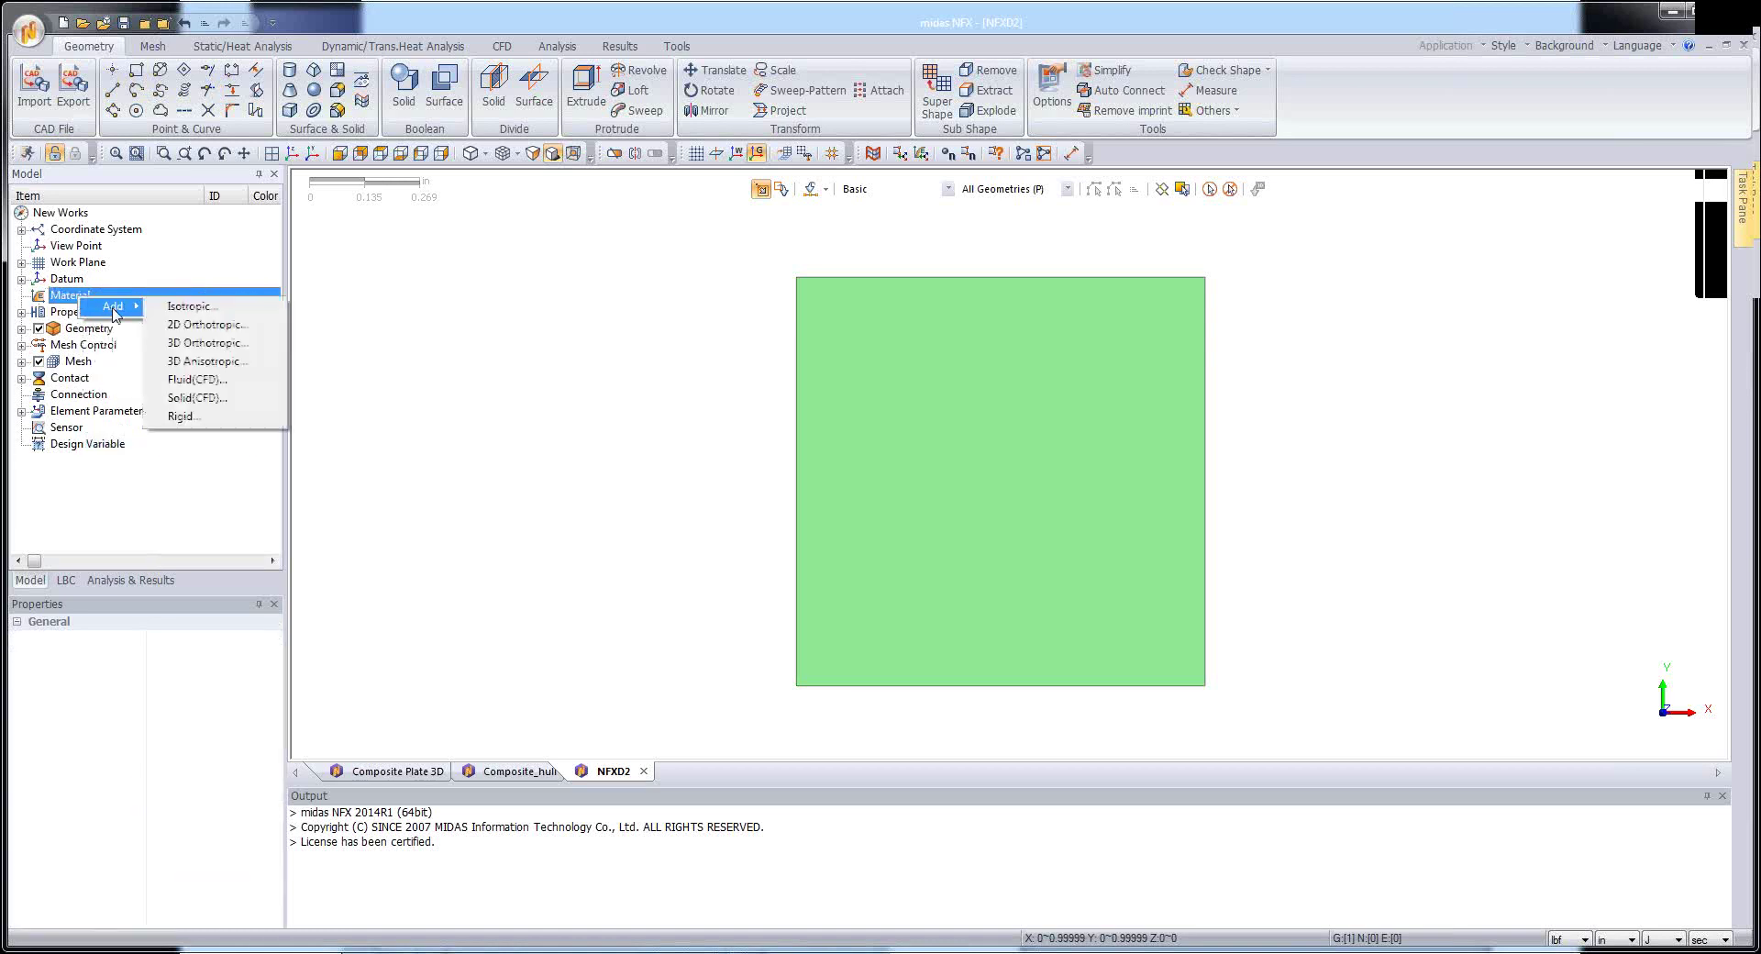
# - Add a 2D orthotropic material with E11 20e6, E22 2e6 and Poisson's ratio 0.35
pyautogui.click(210, 326)
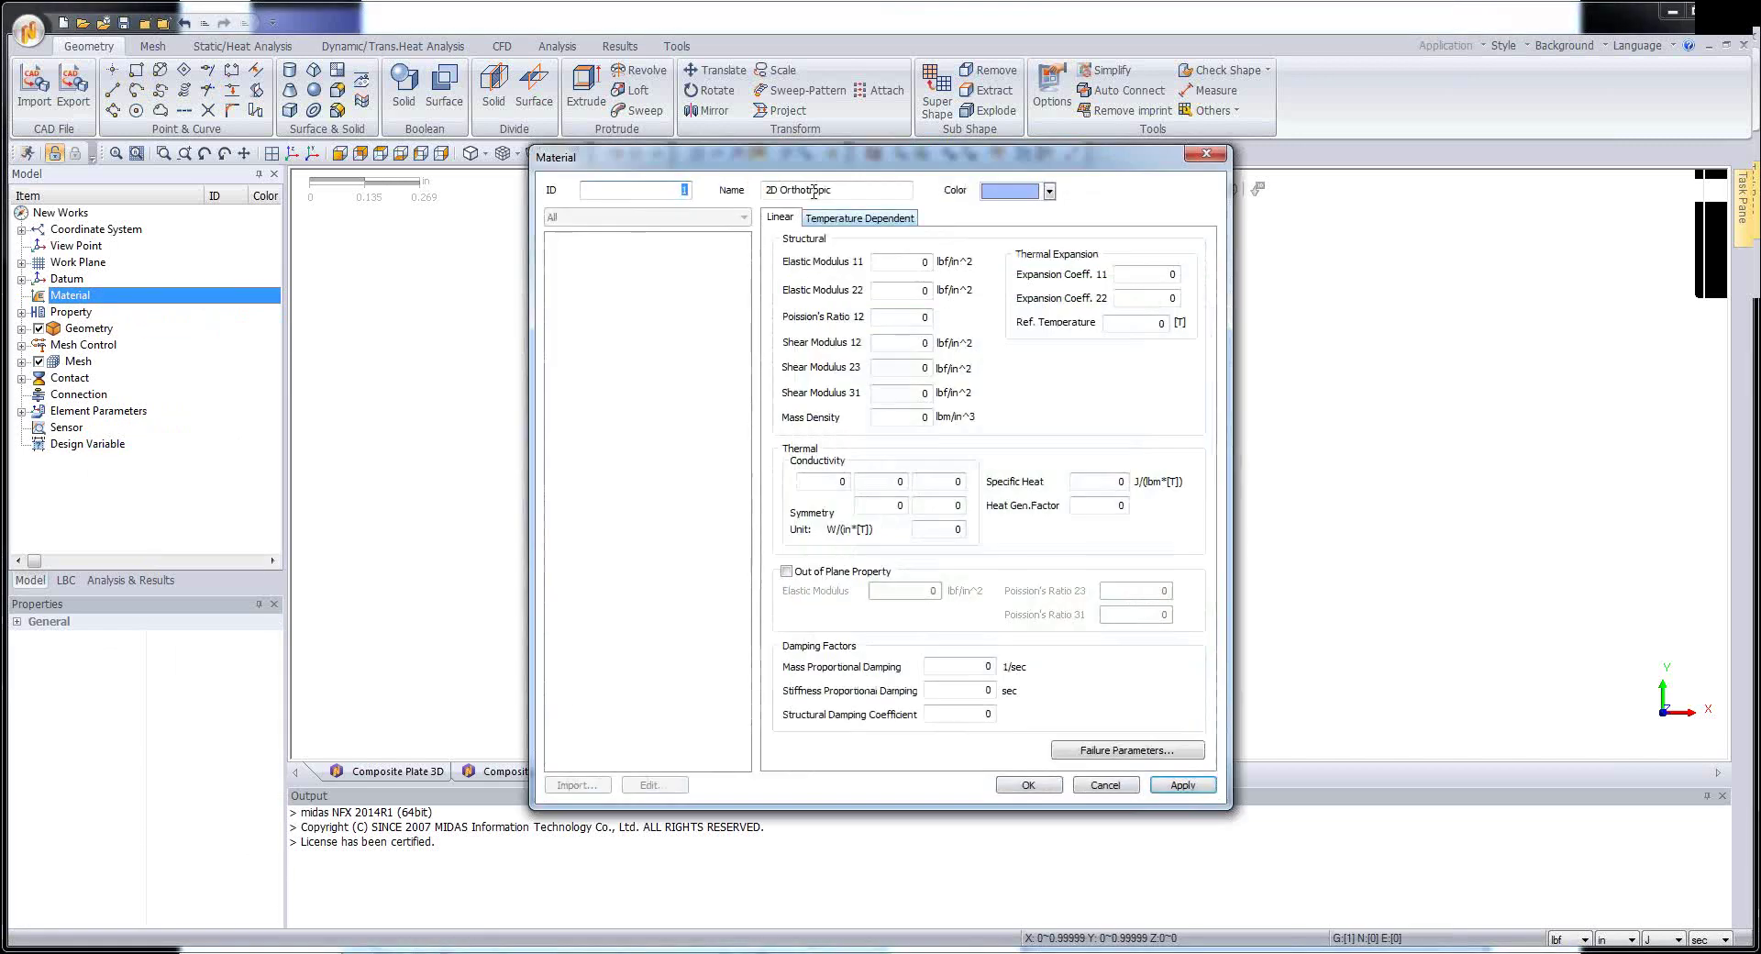
pyautogui.moveTo(794, 149); pyautogui.dragTo(406, 102)
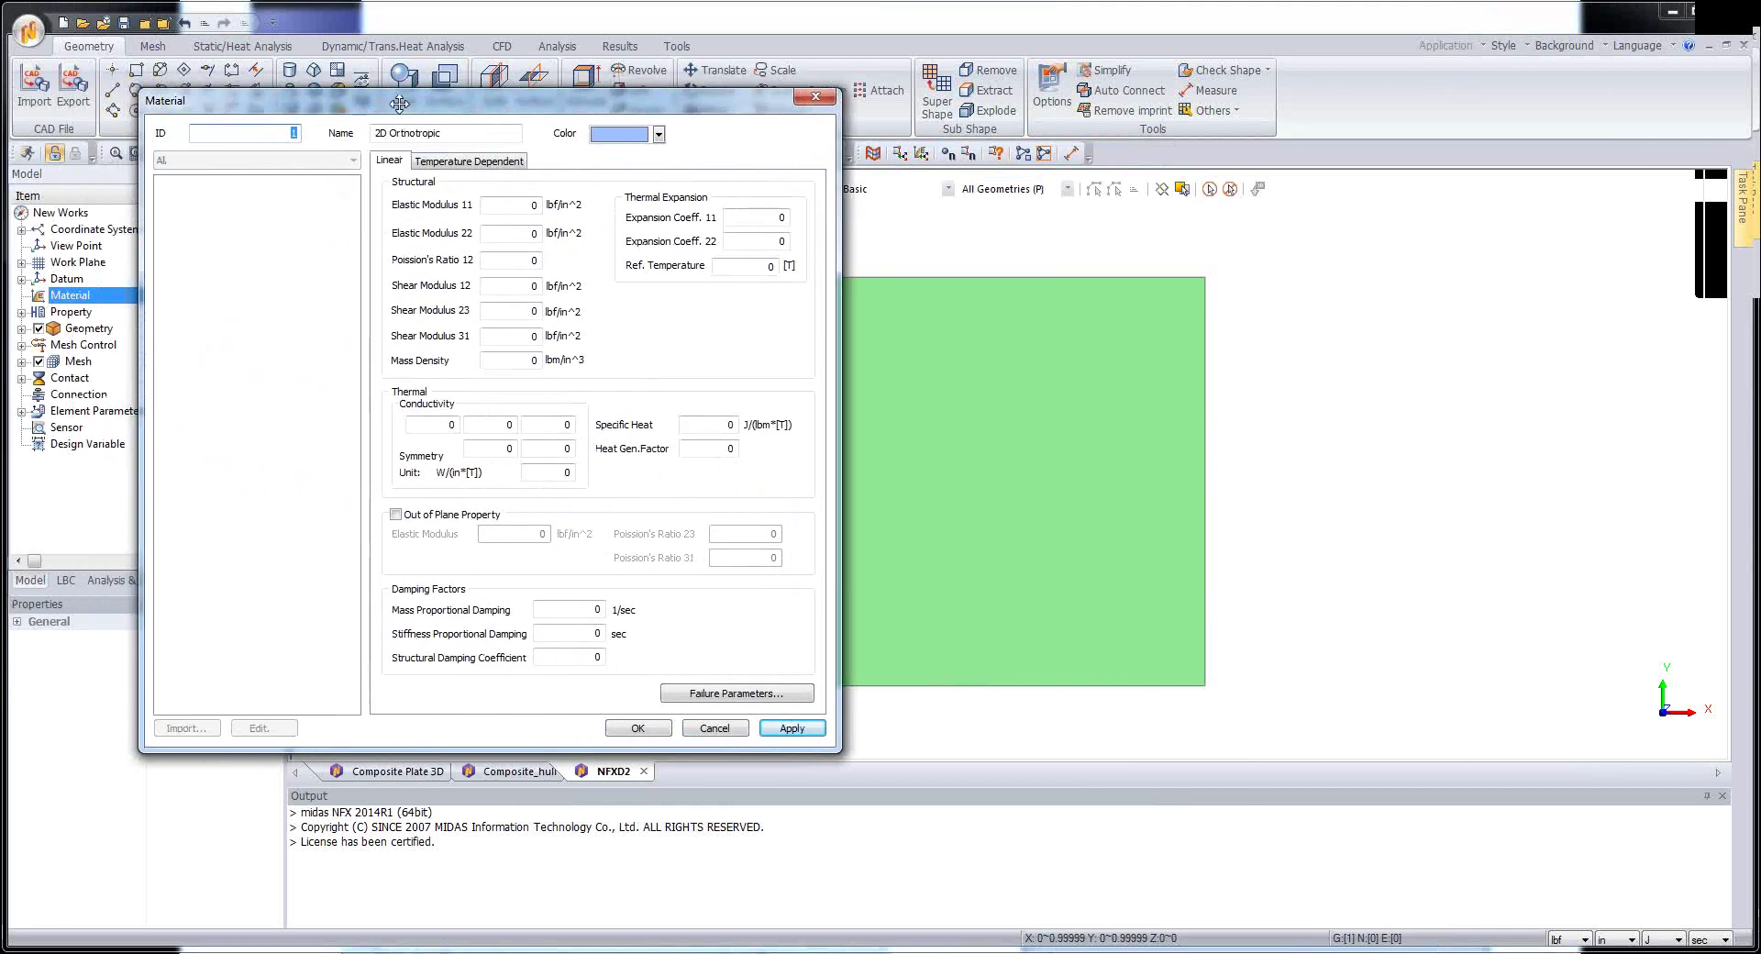
pyautogui.click(515, 208)
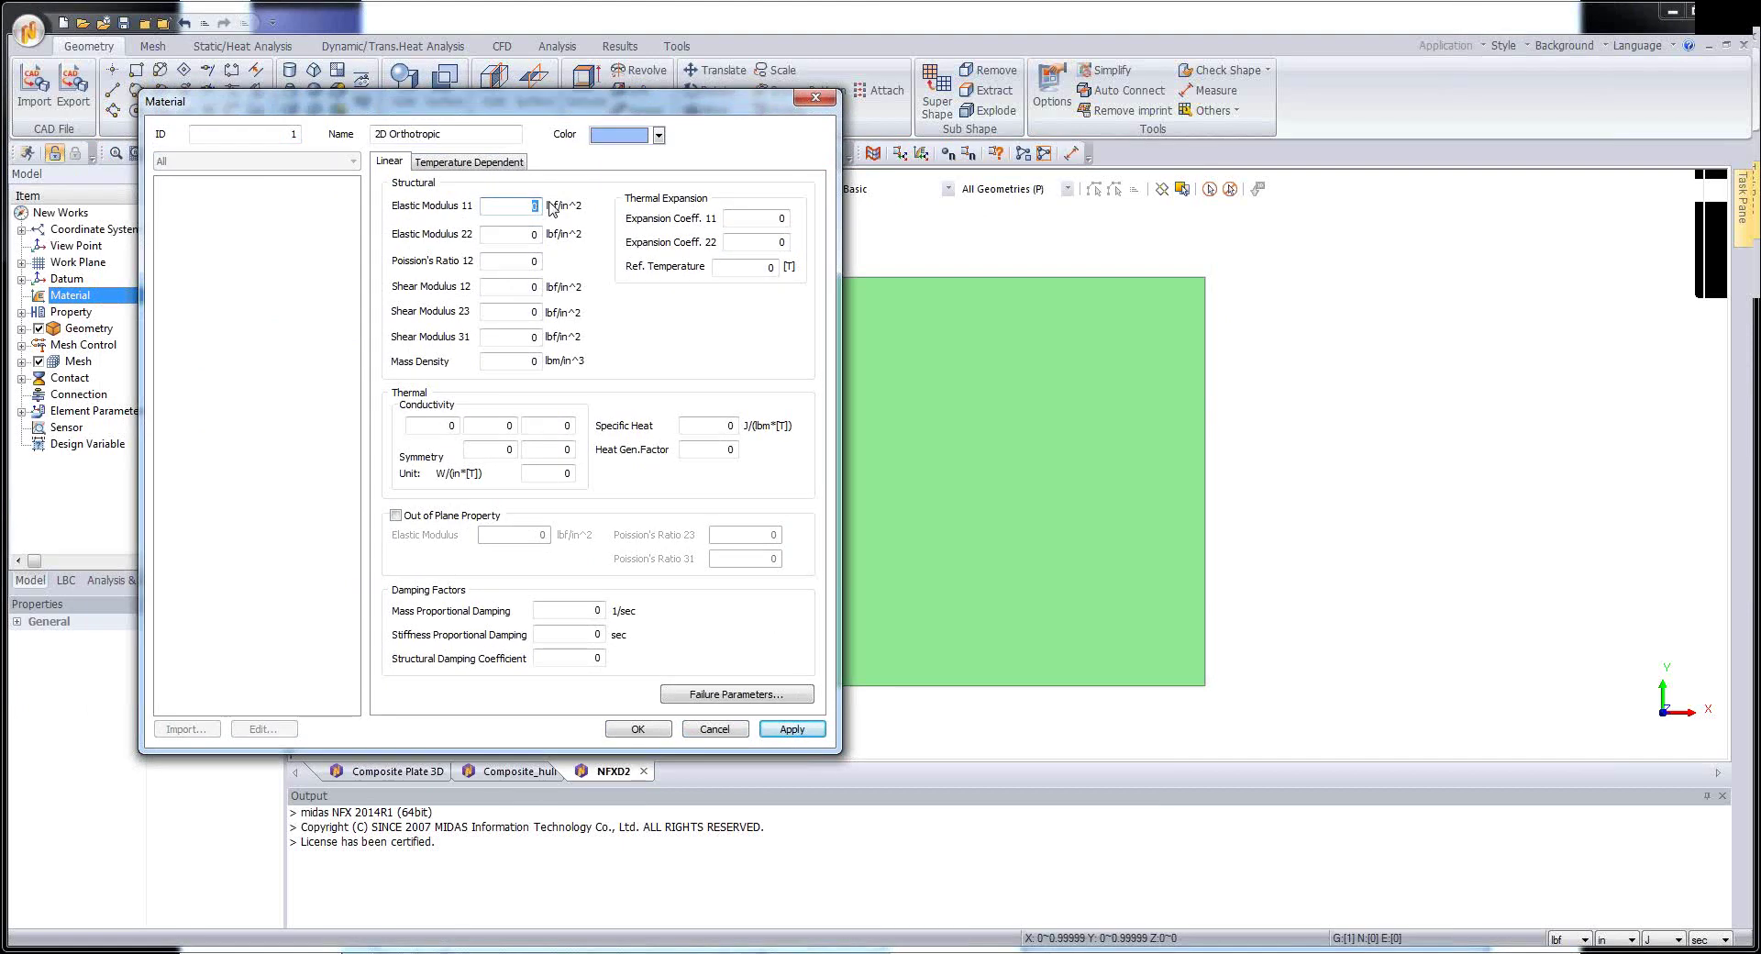
pyautogui.write('20e6')
pyautogui.press('Tab')
pyautogui.write('2e6')
pyautogui.press('Tab')
pyautogui.write('0.35')
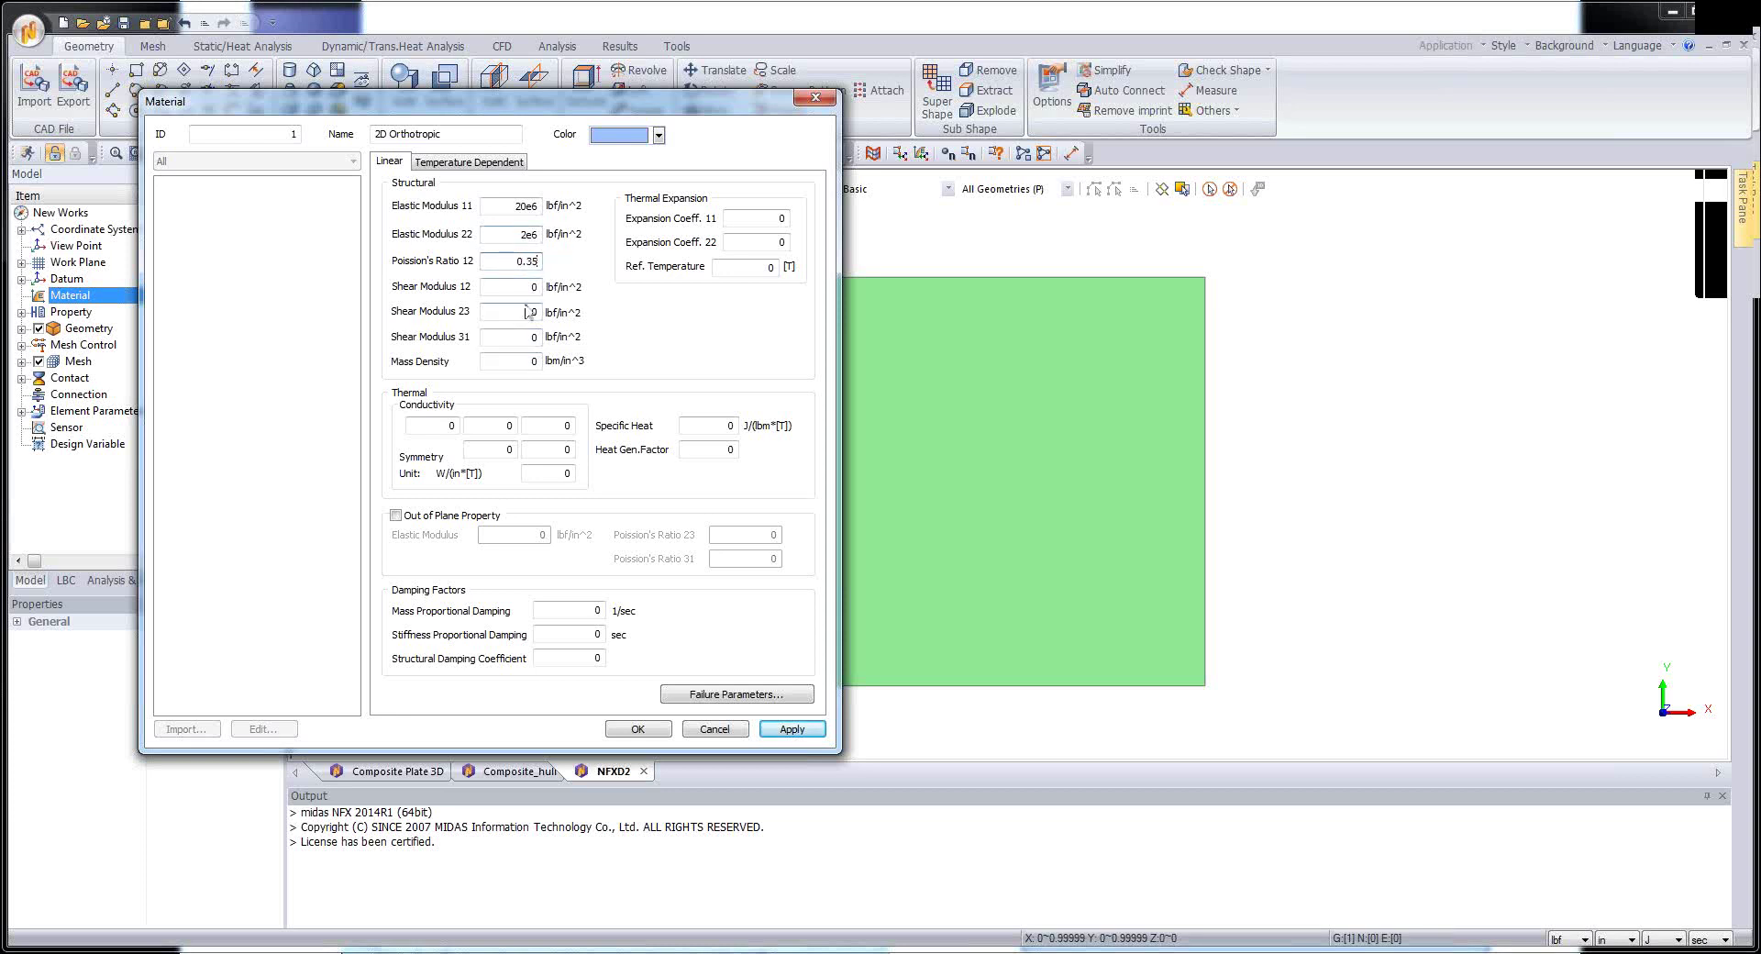
# - Set shear moduli G12, G23 and G31 to 1e6 and name the material Composite
pyautogui.press('Tab')
pyautogui.write('1e6')
pyautogui.press('Tab')
pyautogui.write('1e6')
pyautogui.press('Tab')
pyautogui.write('1e6')
pyautogui.moveTo(472, 100); pyautogui.dragTo(478, 158)
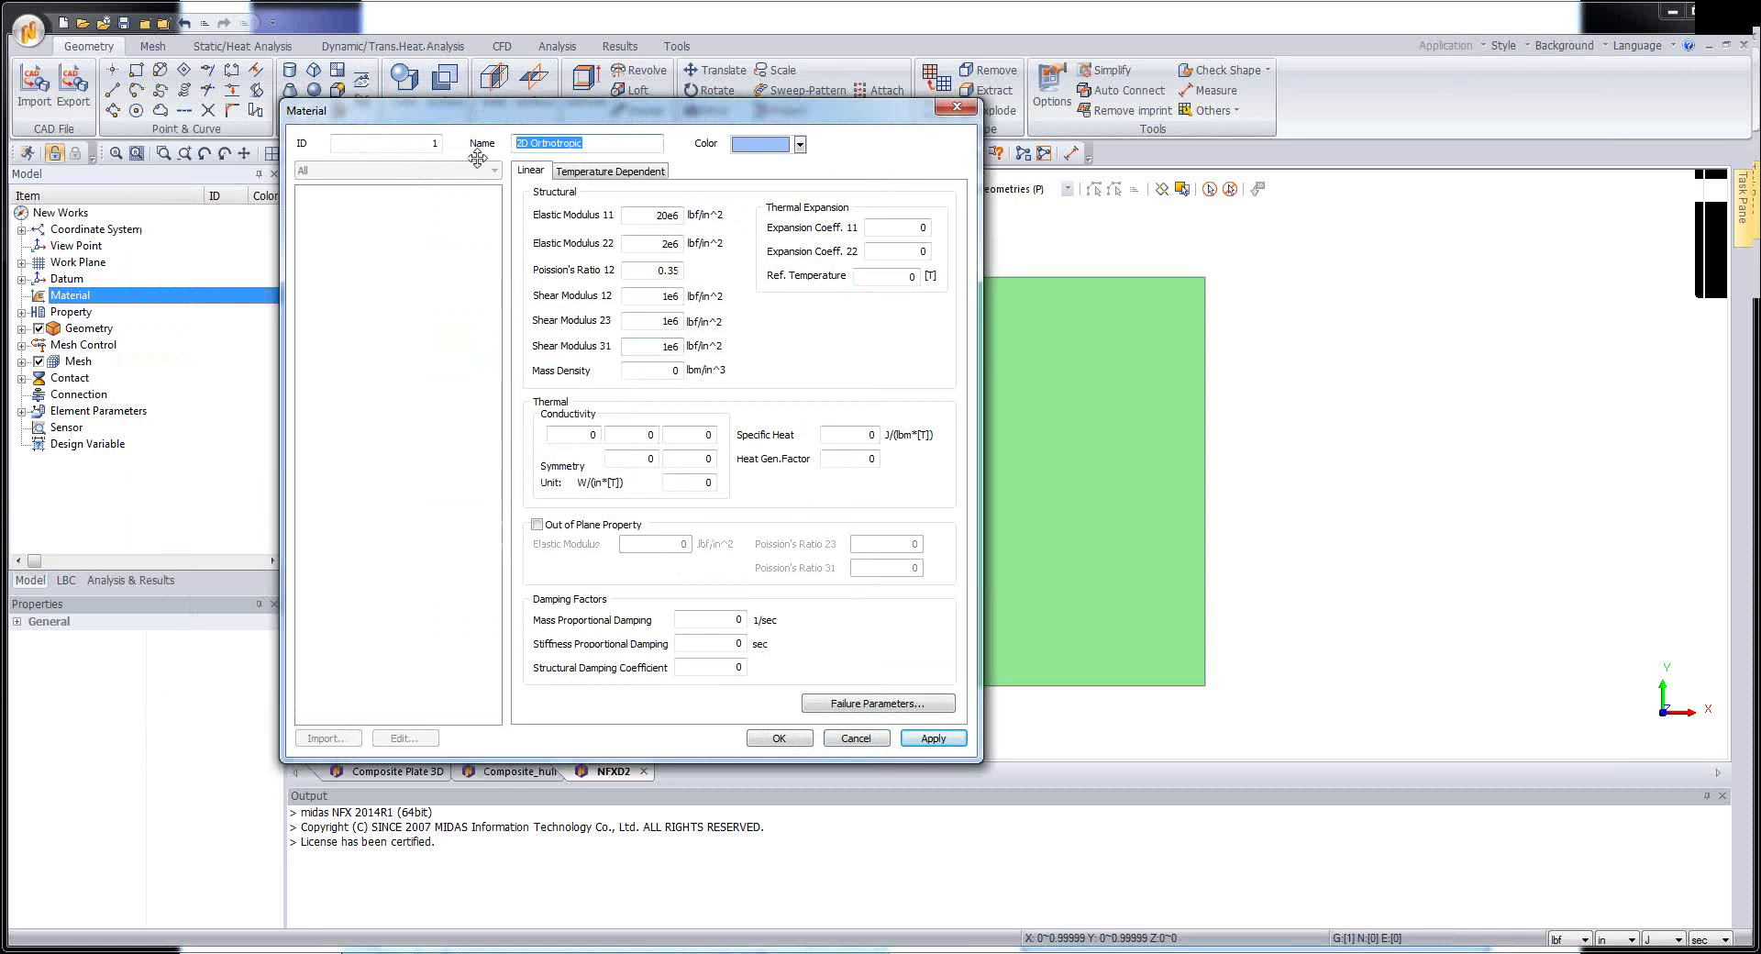
pyautogui.write('Composite1')
pyautogui.click(878, 703)
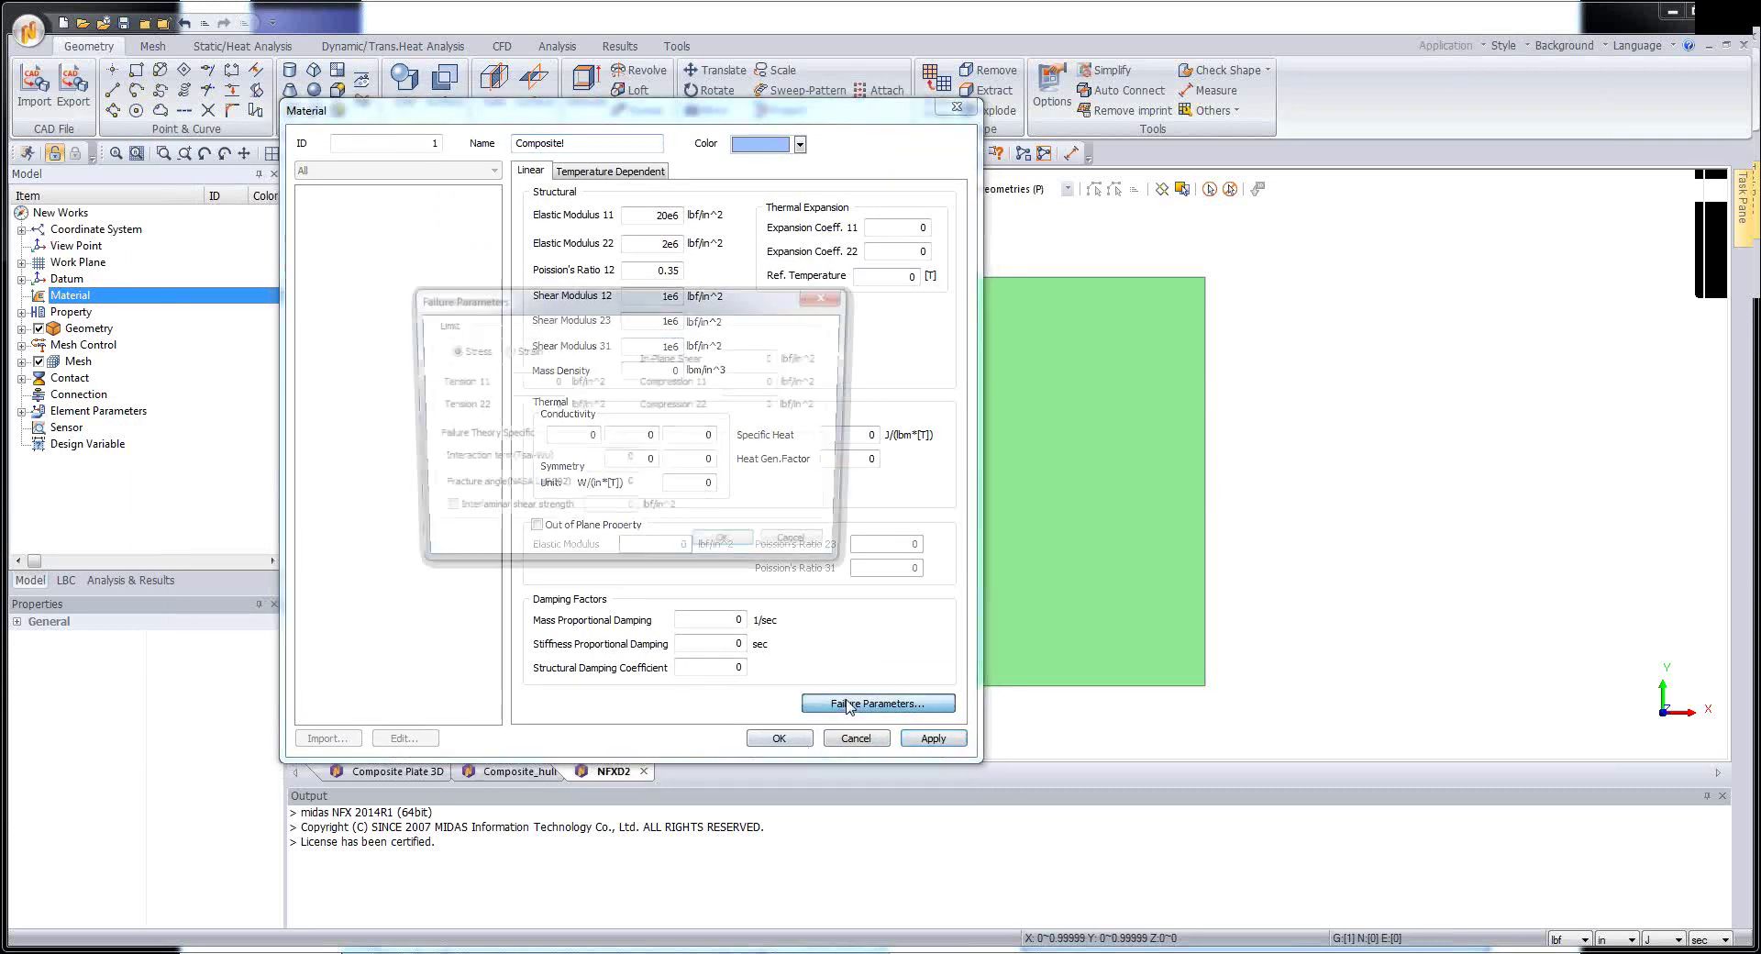
# - Enter failure limits Tension 11 230000, Compression 11 195000 and Tension 22 13000
pyautogui.moveTo(753, 292); pyautogui.dragTo(1537, 291)
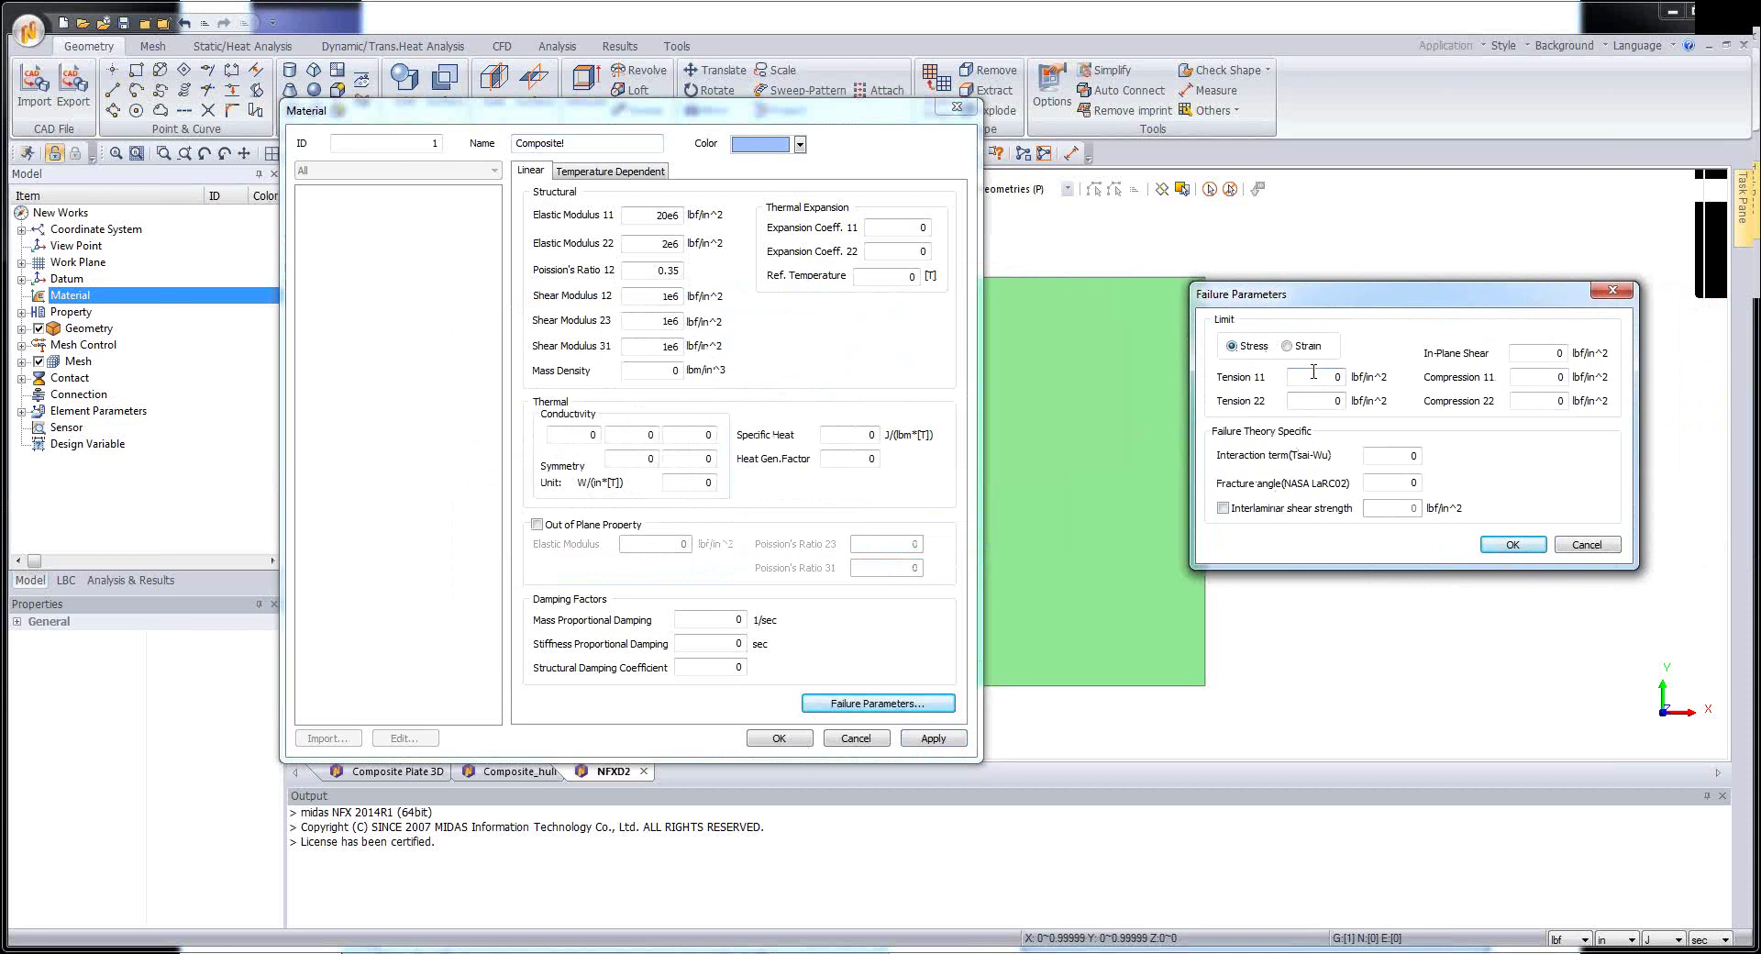
pyautogui.moveTo(1316, 376); pyautogui.dragTo(1356, 371)
pyautogui.write('230')
pyautogui.write('000')
pyautogui.click(1557, 376)
pyautogui.write('195000')
pyautogui.doubleClick(1322, 401)
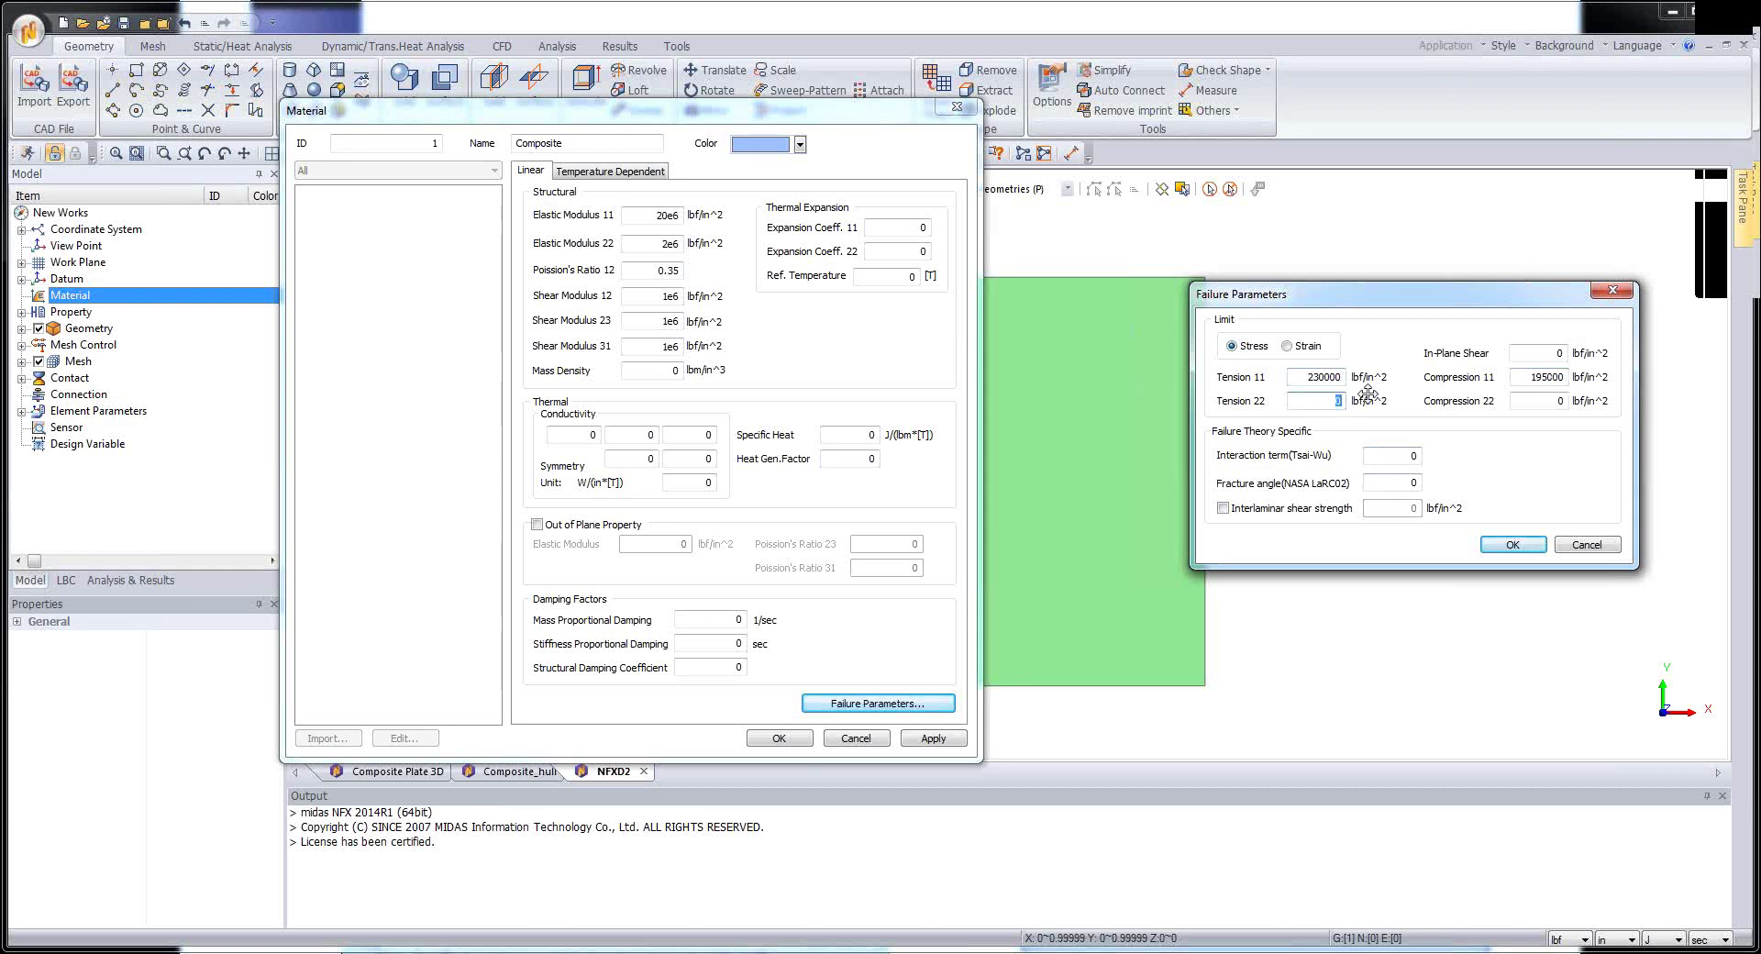
pyautogui.write('13000')
# - Set Compression 22 to 32000 and in-plane shear to 12000, then save the Composite material
pyautogui.doubleClick(1549, 401)
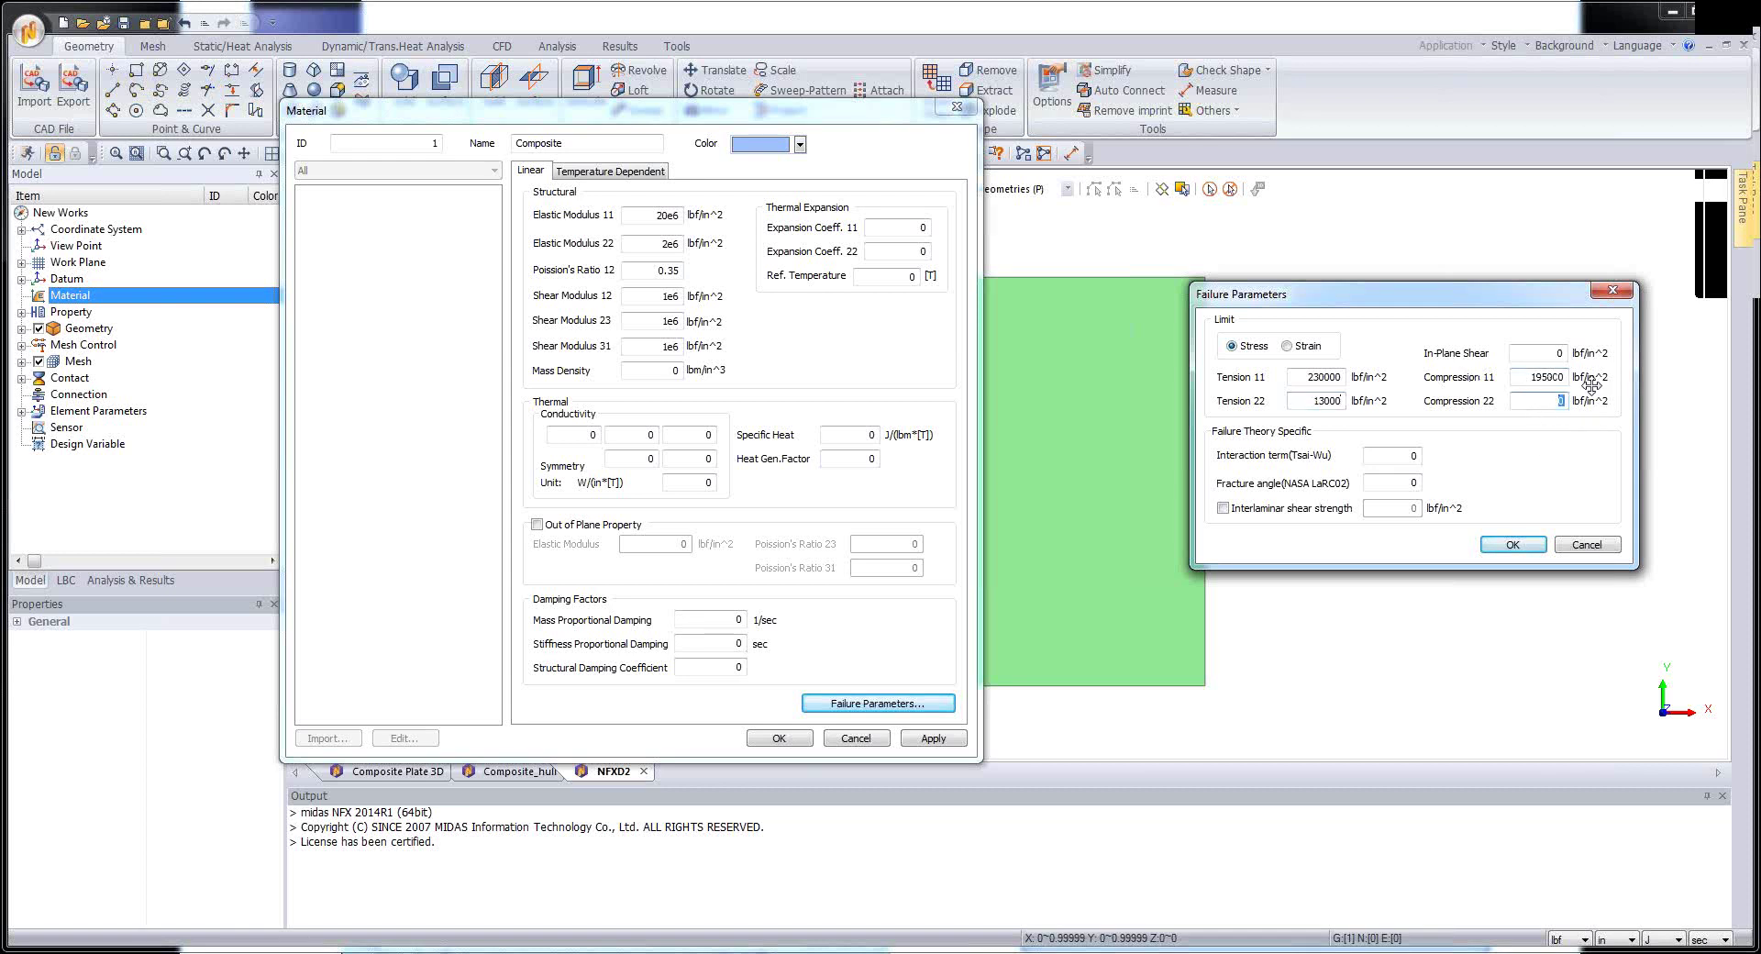
pyautogui.write('320')
pyautogui.doubleClick(1549, 353)
pyautogui.write('12000')
pyautogui.click(1517, 549)
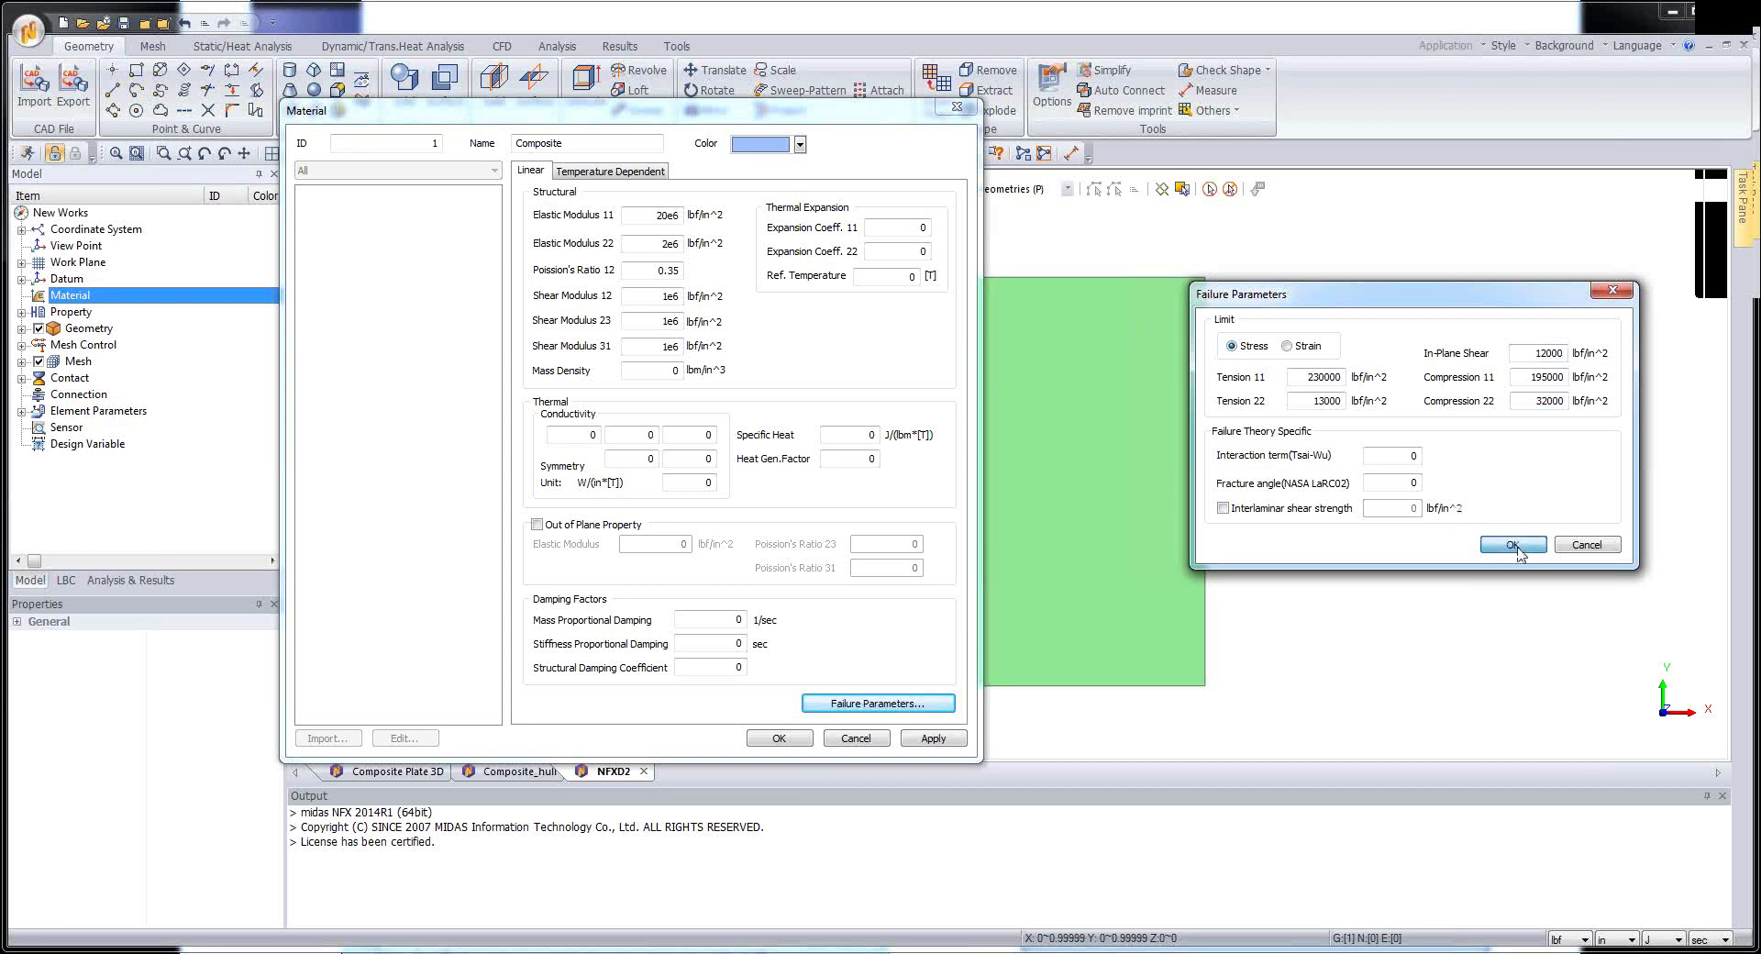
pyautogui.click(1513, 545)
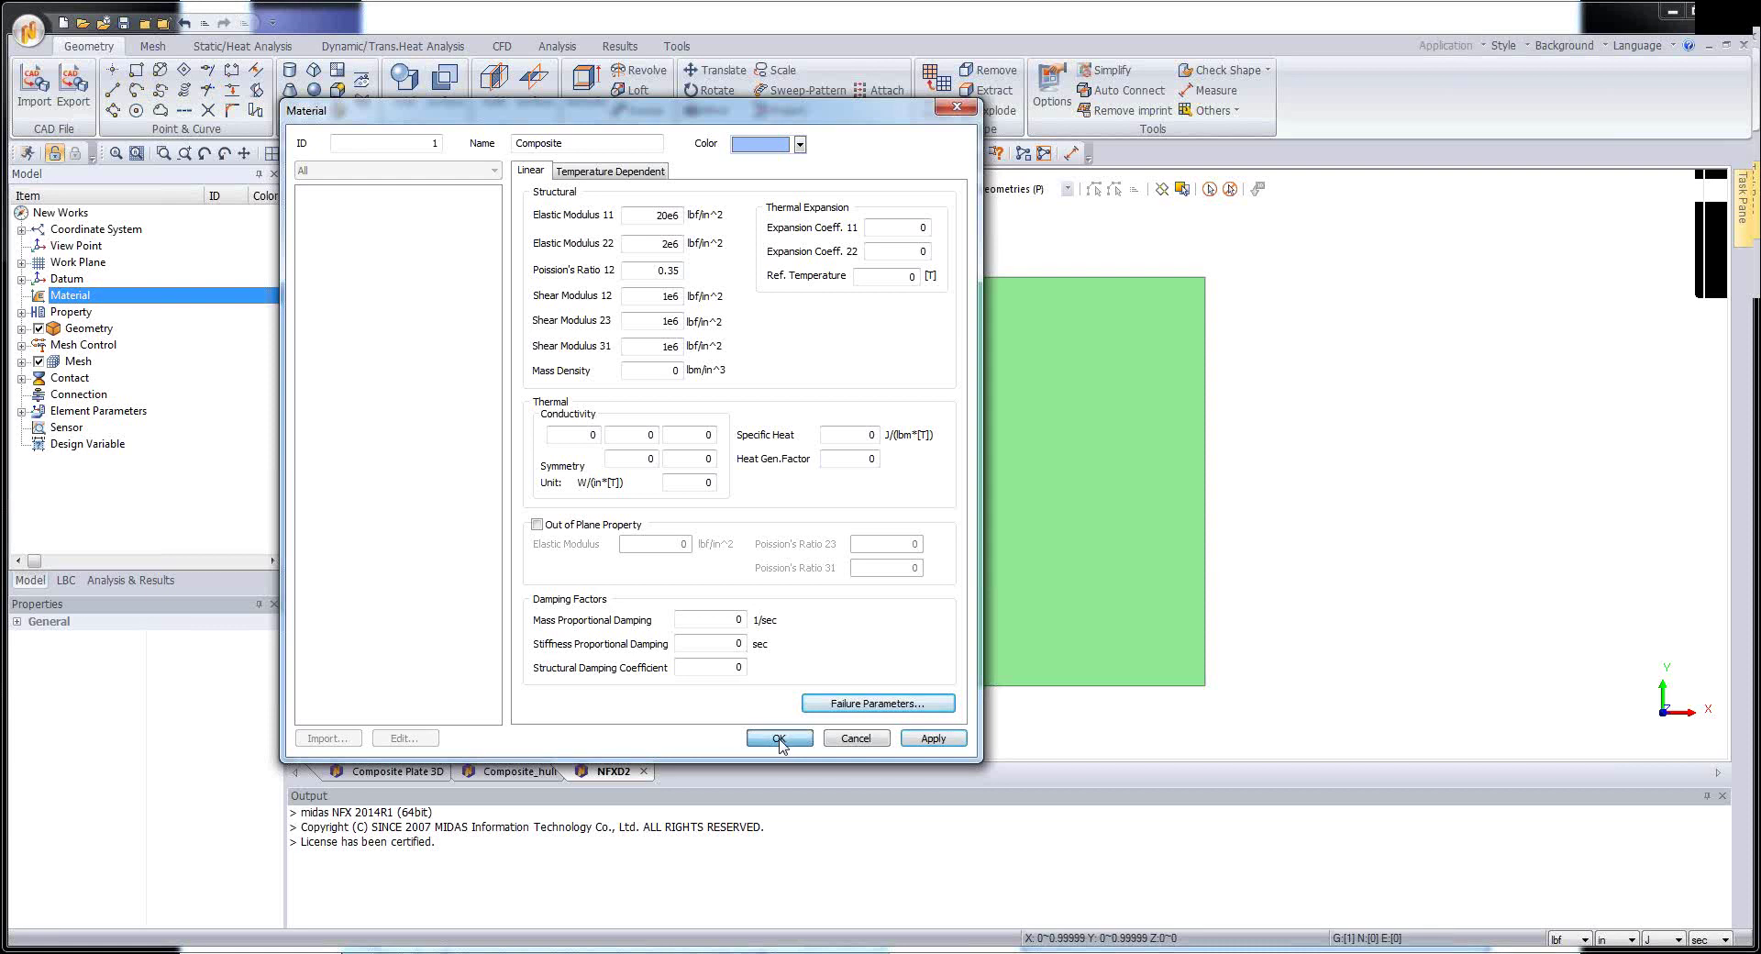
pyautogui.click(779, 738)
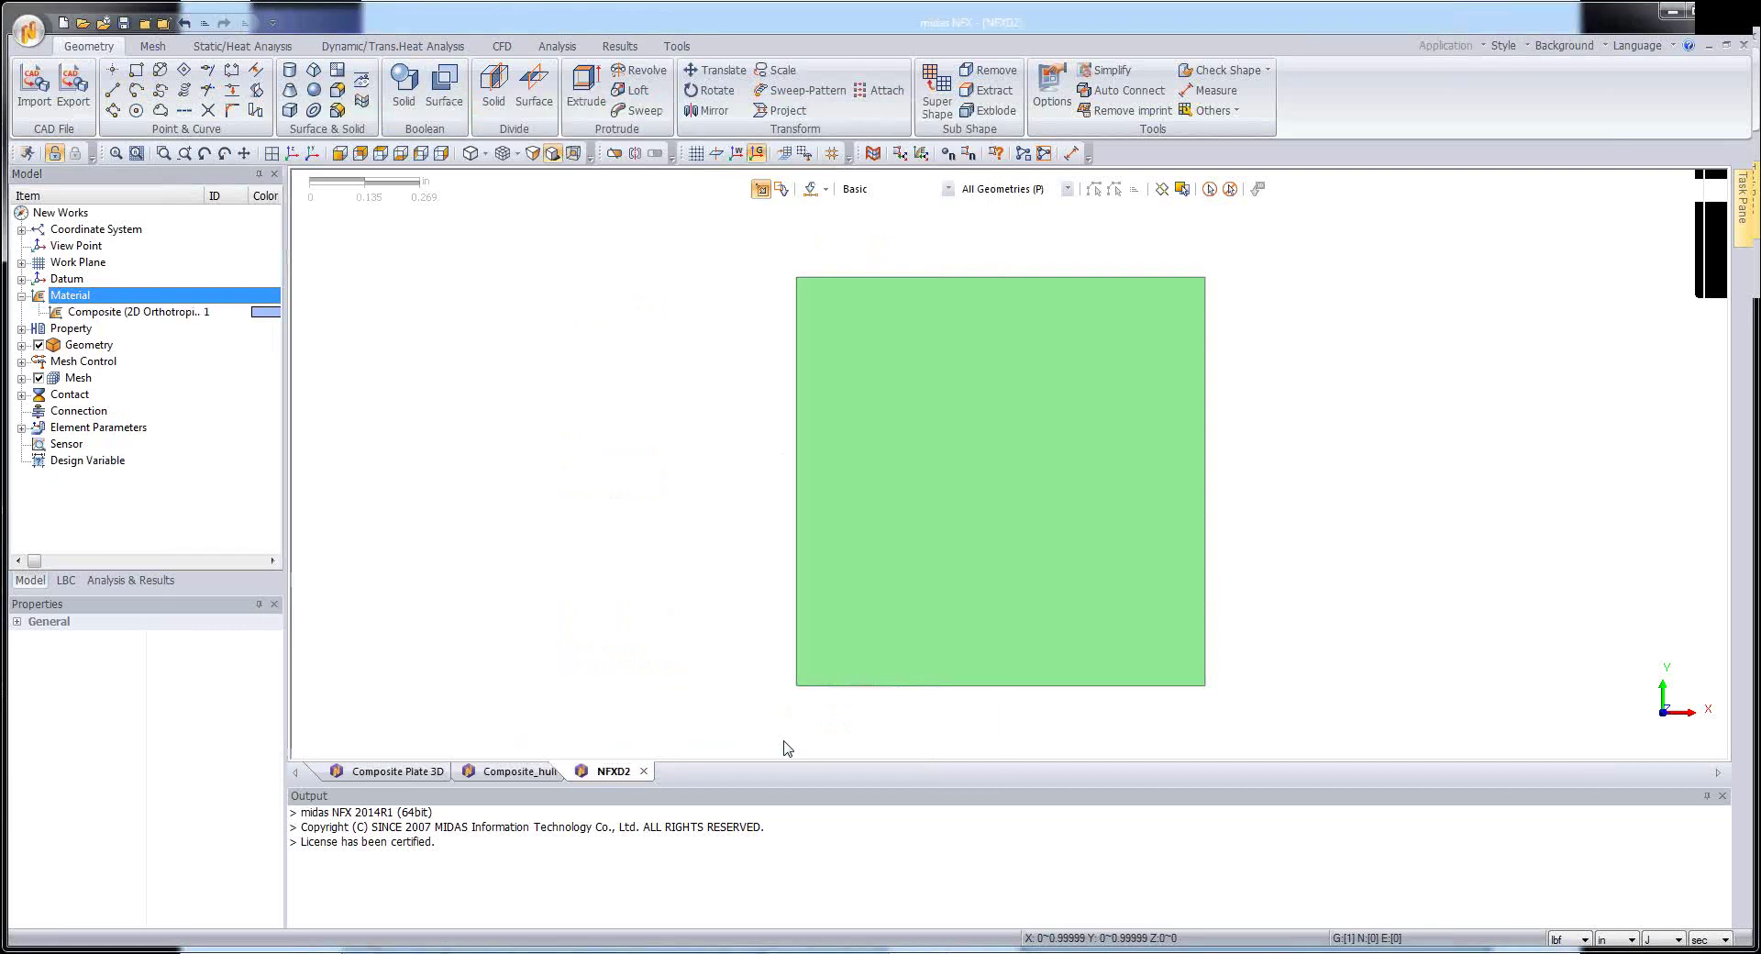
# - Create a new 2D property (ID 1, Composite material) and show its Composite Shell settings
pyautogui.click(22, 330)
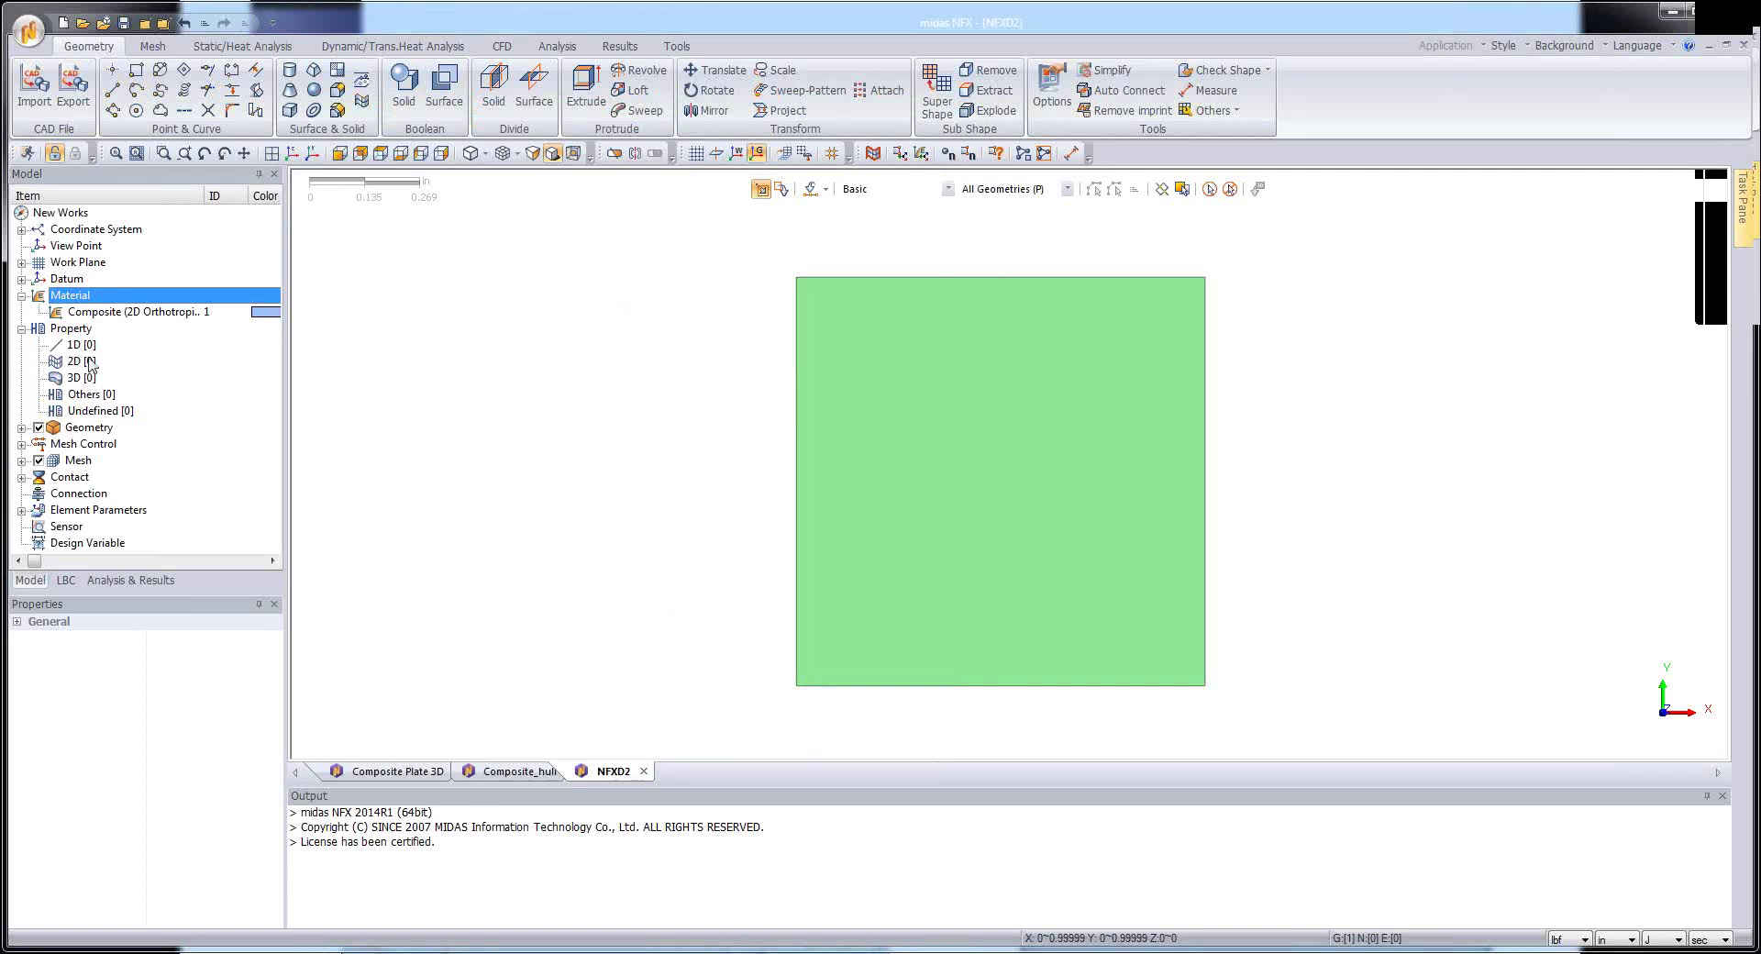
pyautogui.rightClick(85, 362)
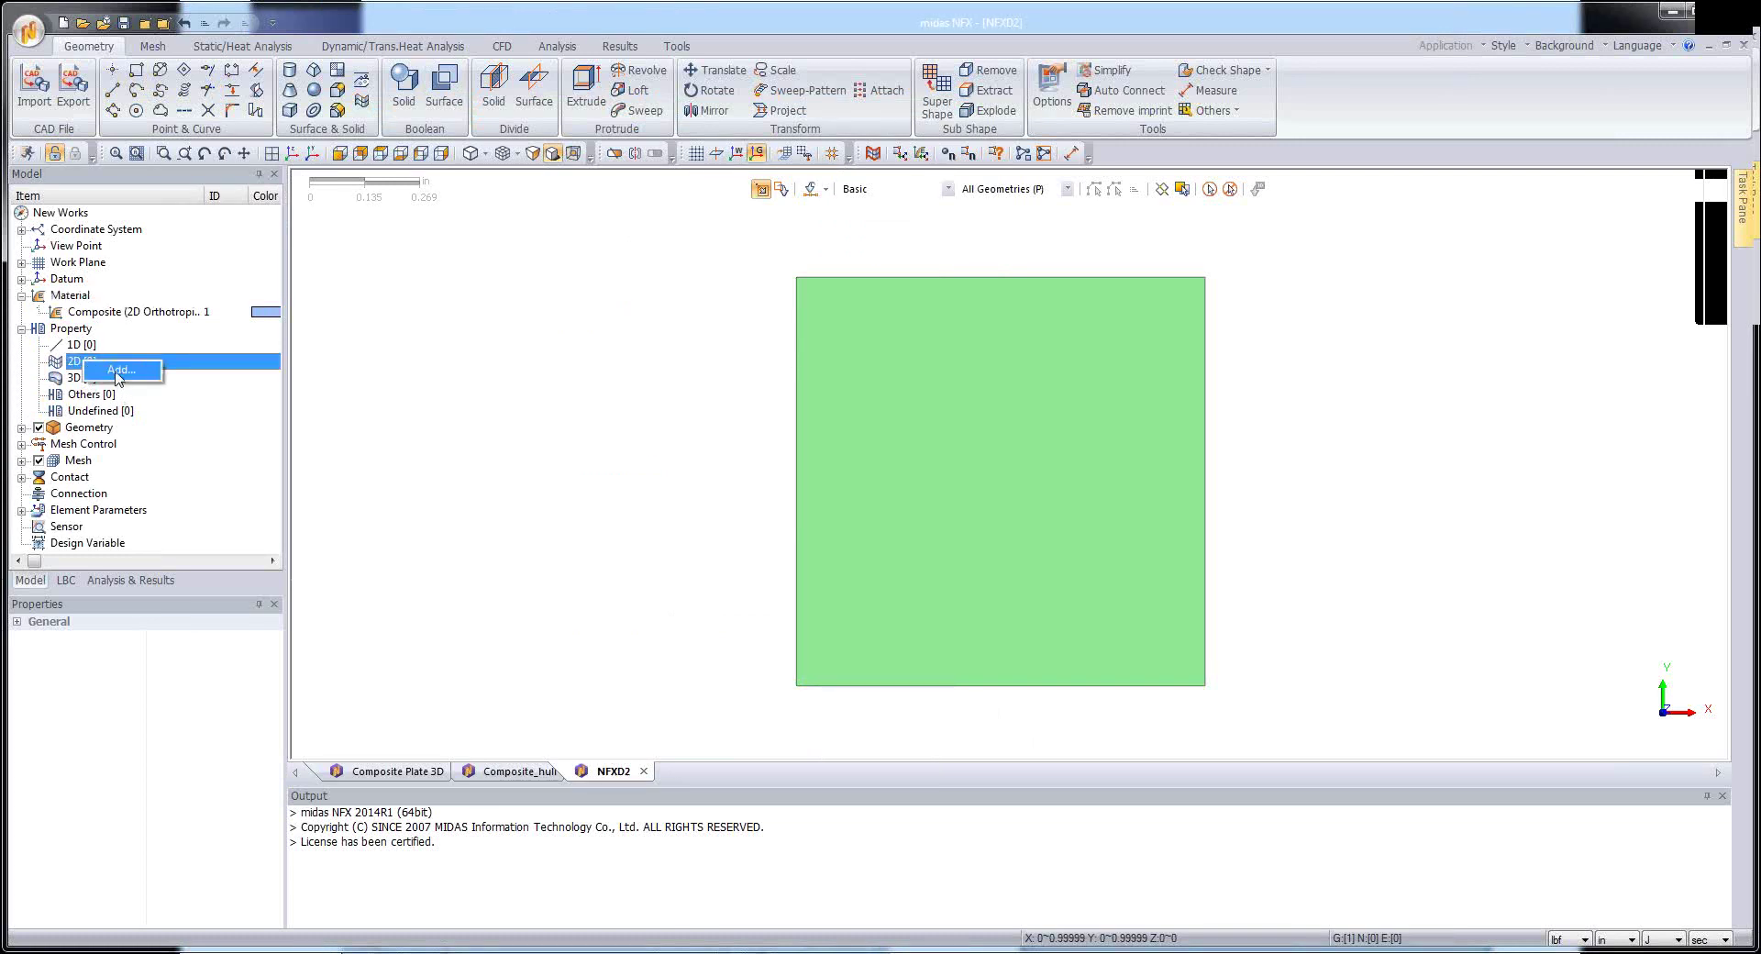
pyautogui.click(119, 370)
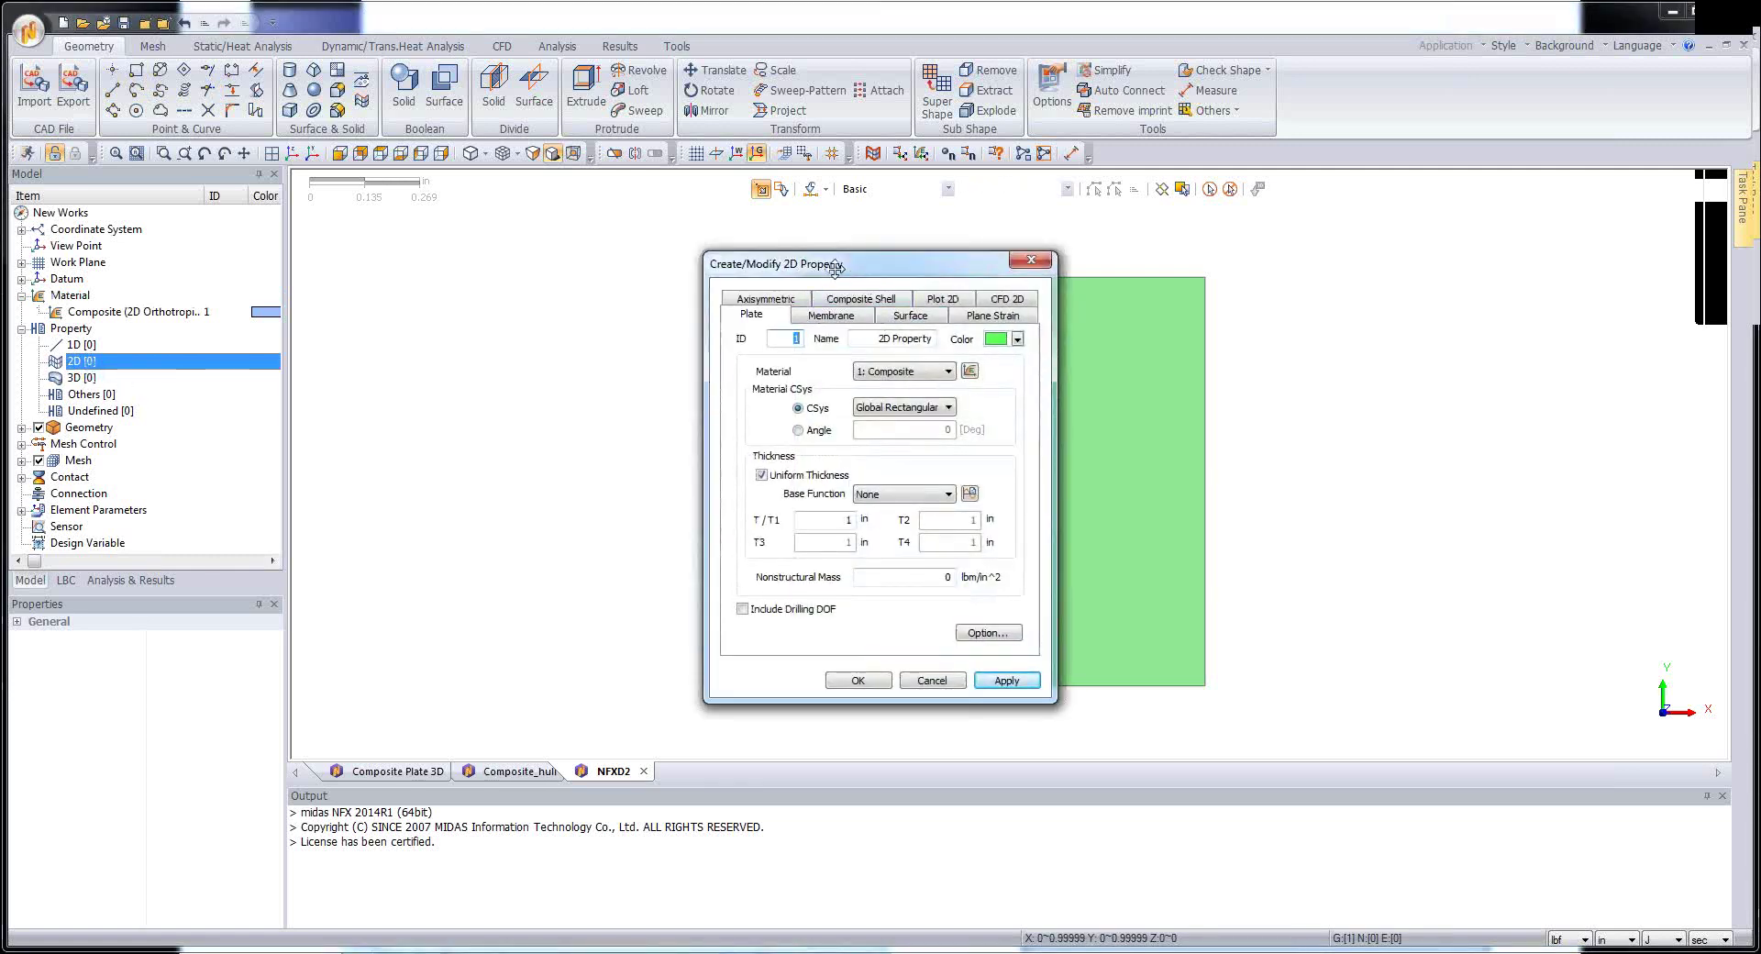
pyautogui.moveTo(826, 262); pyautogui.dragTo(800, 253)
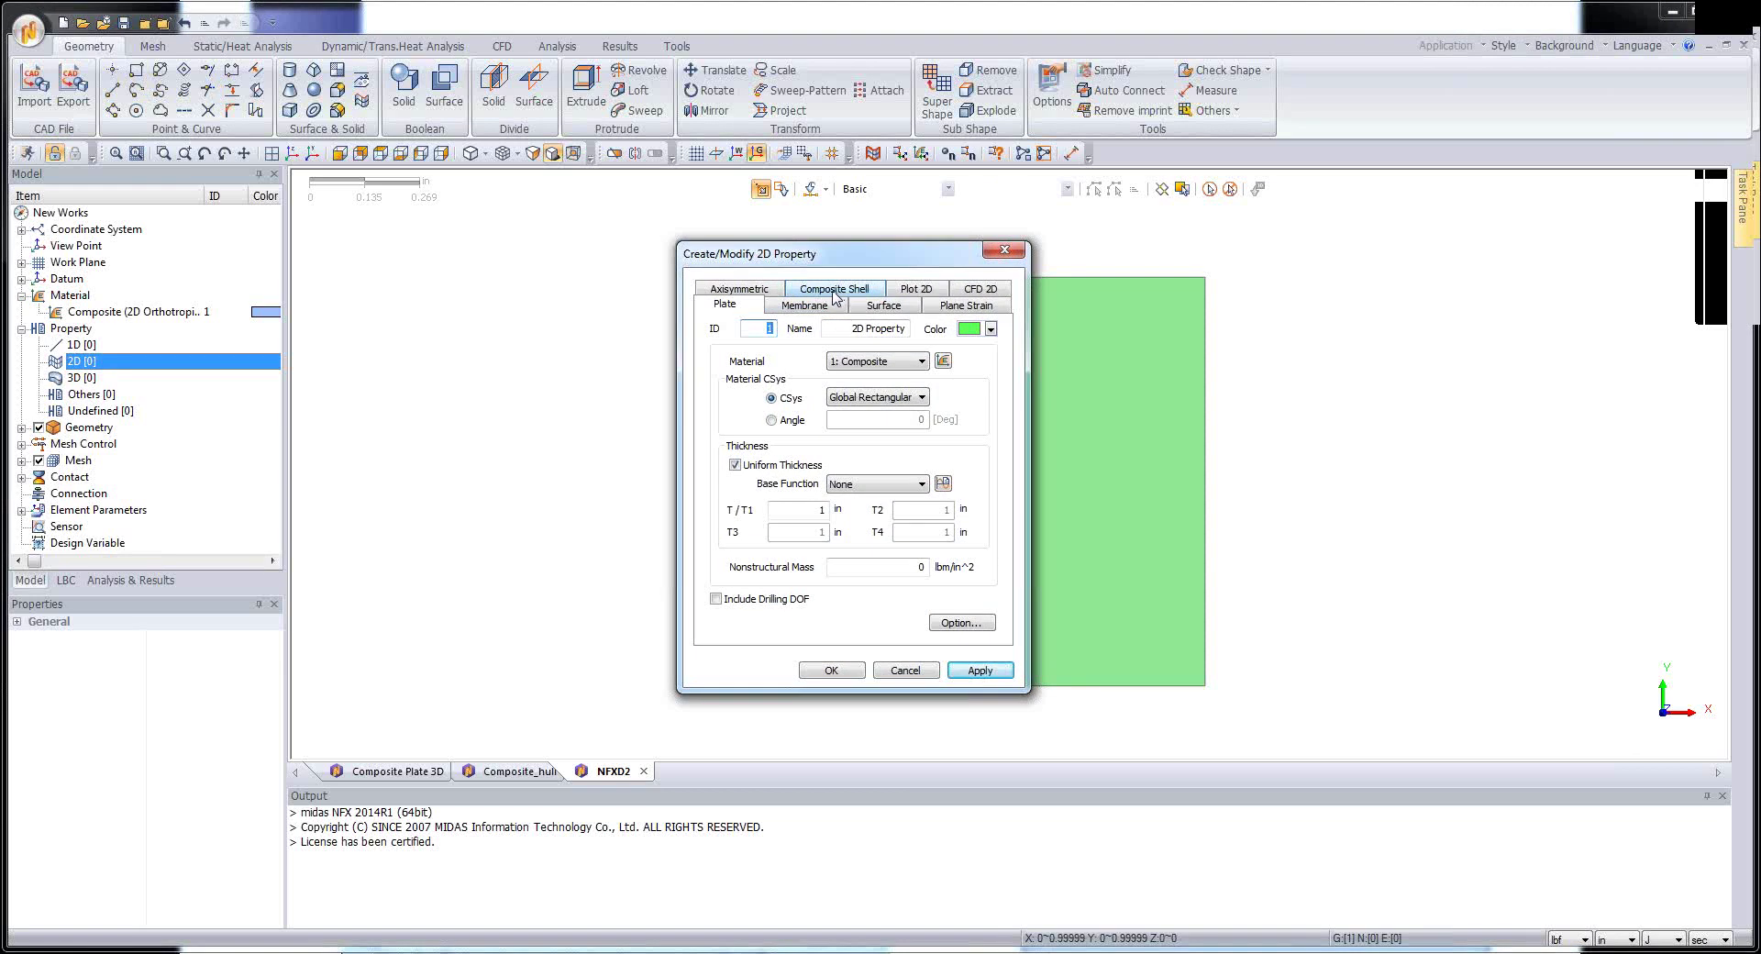
pyautogui.click(835, 290)
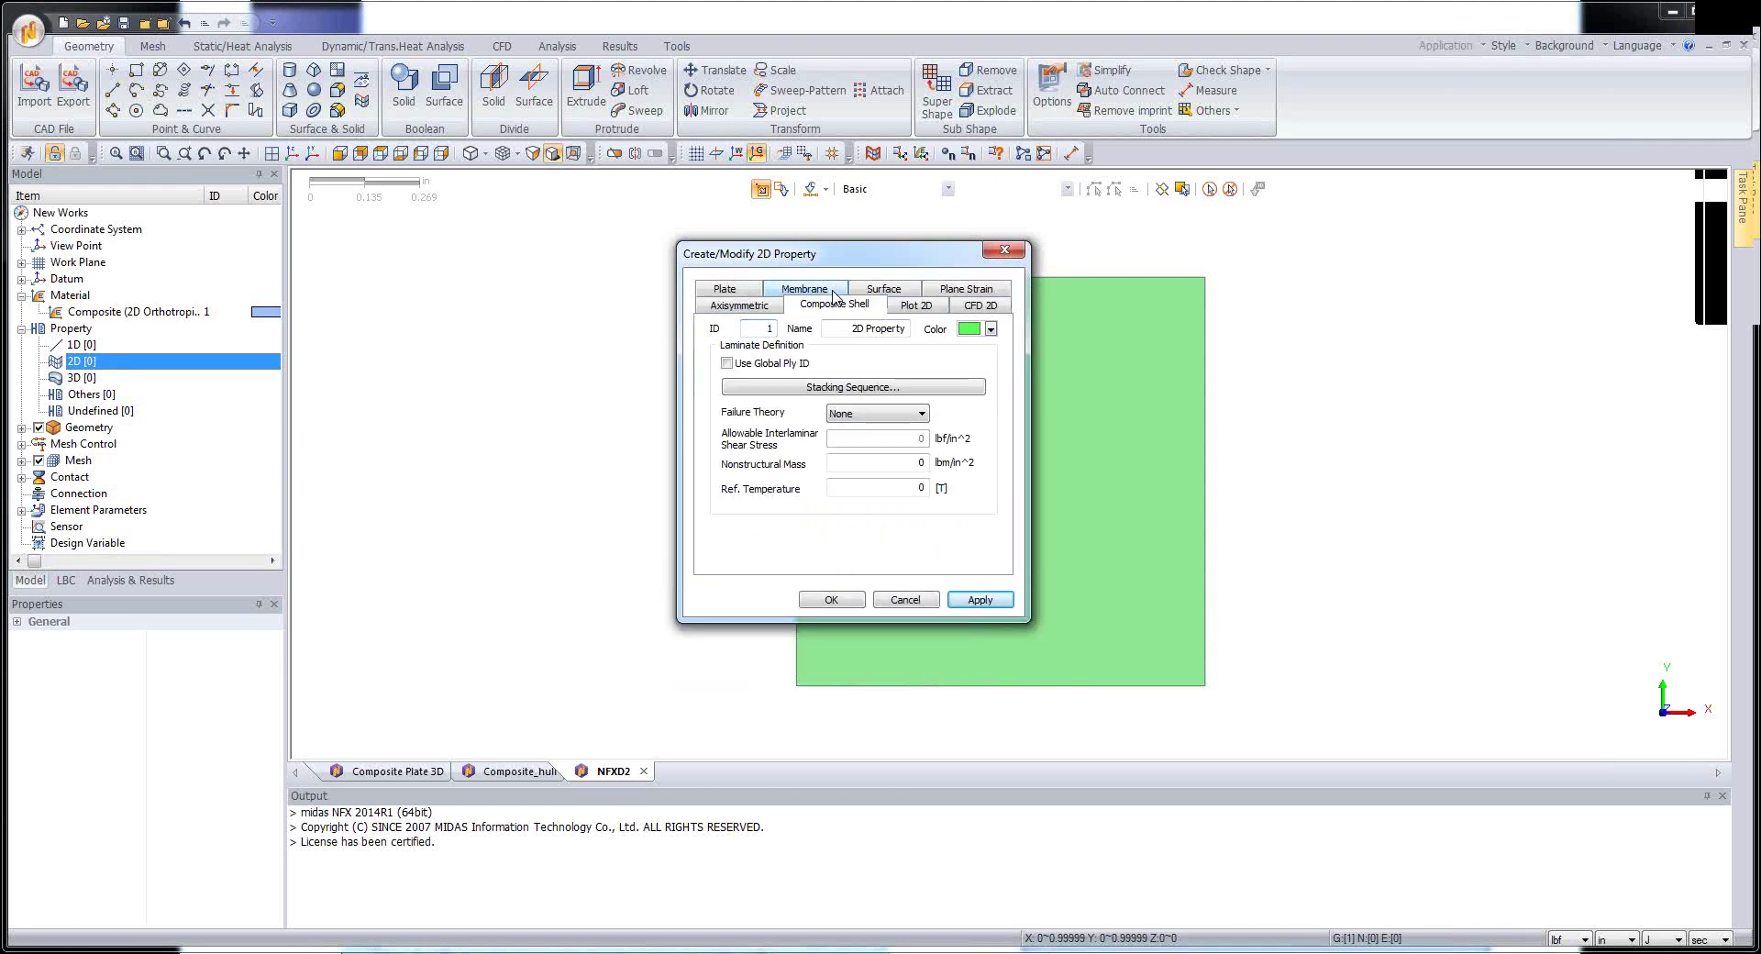
# - Add the first ply: 1:Composite, 0.0054 in thick, at 90°, with output requested
pyautogui.click(903, 389)
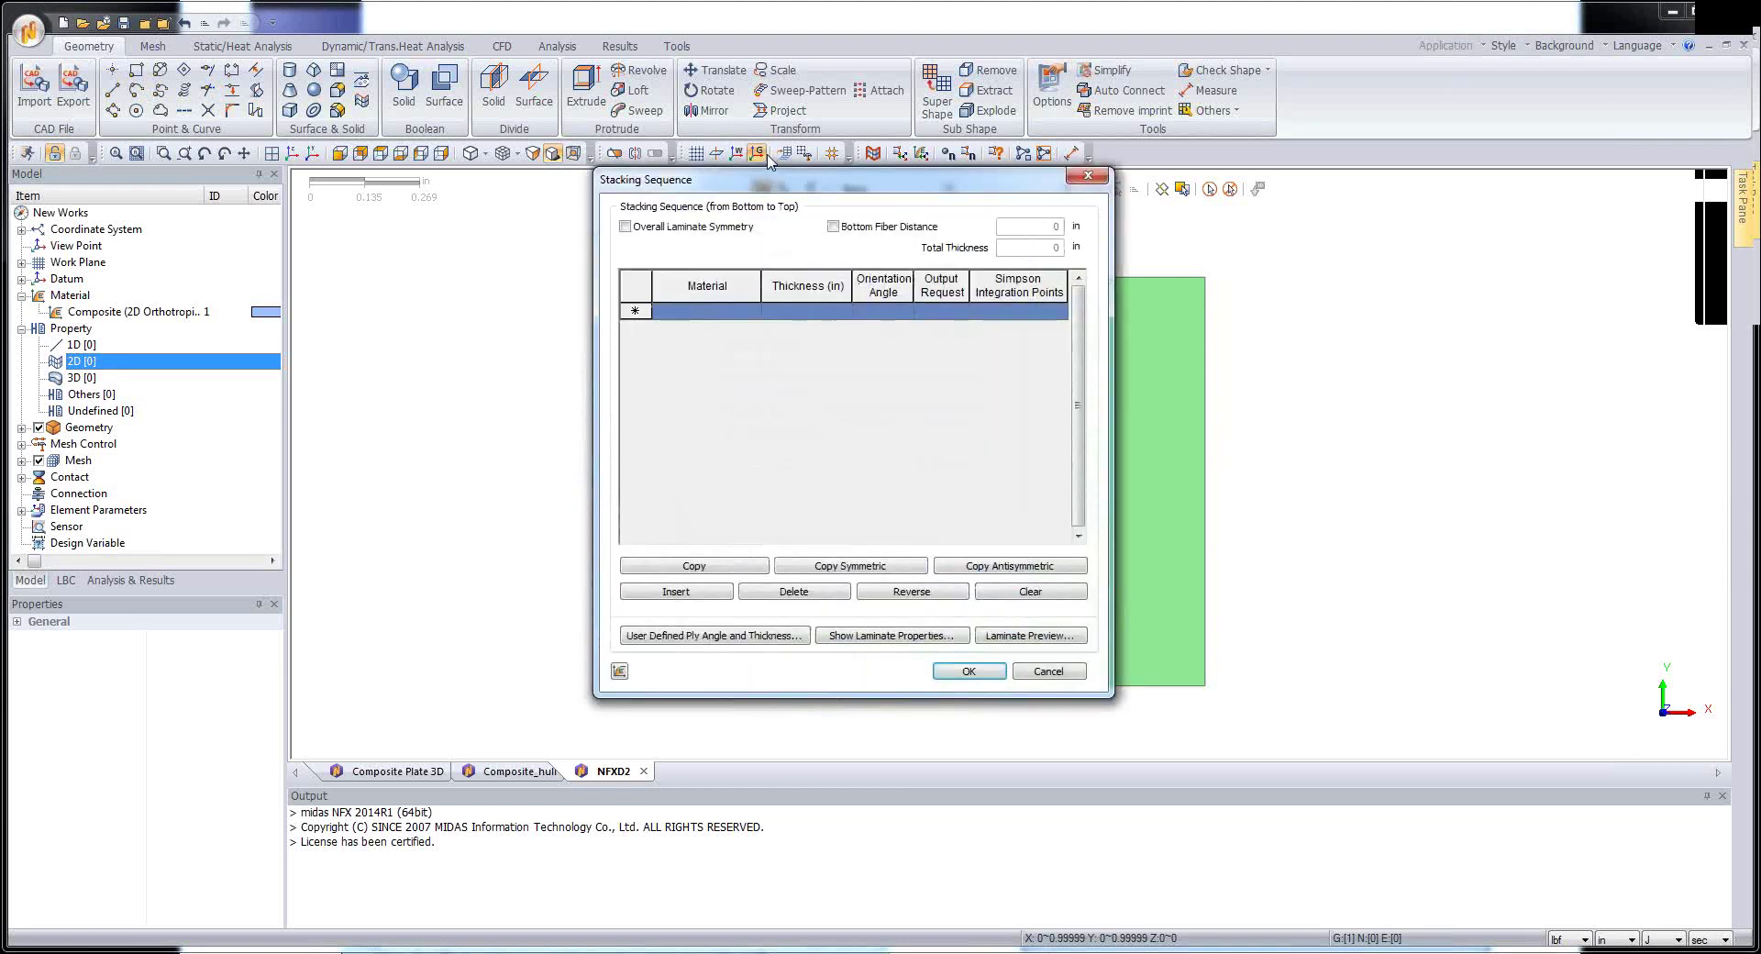
pyautogui.moveTo(801, 182); pyautogui.dragTo(1280, 224)
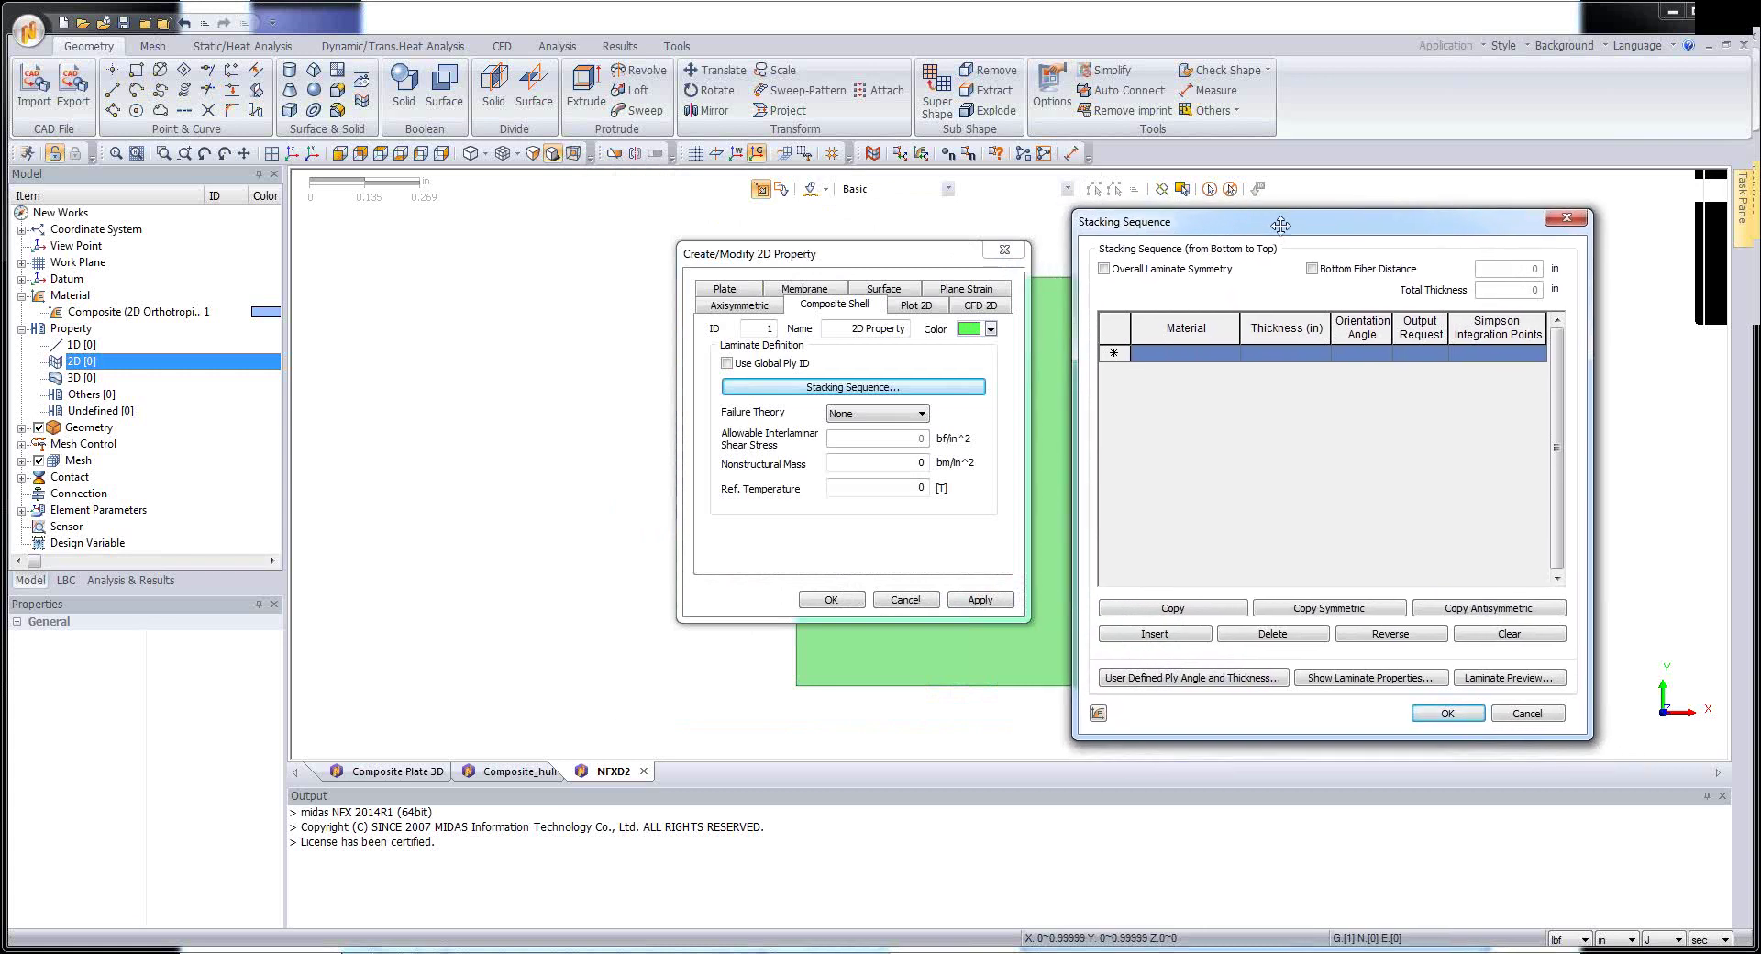
pyautogui.click(1233, 356)
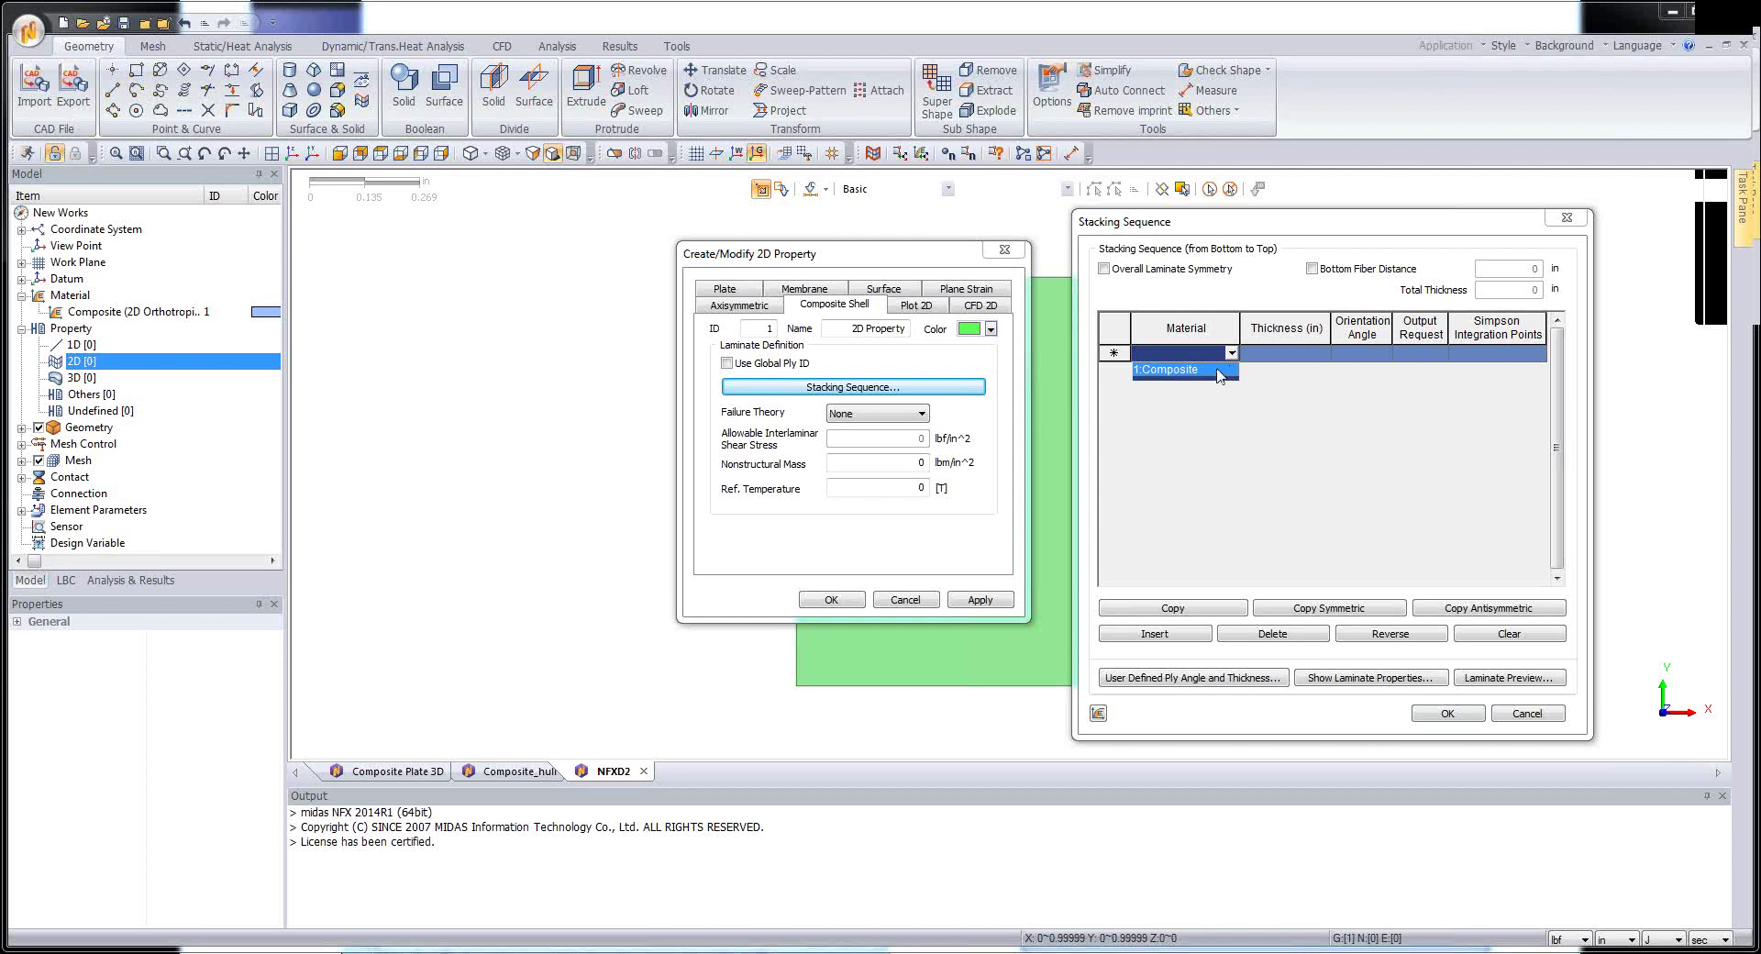
pyautogui.click(1184, 370)
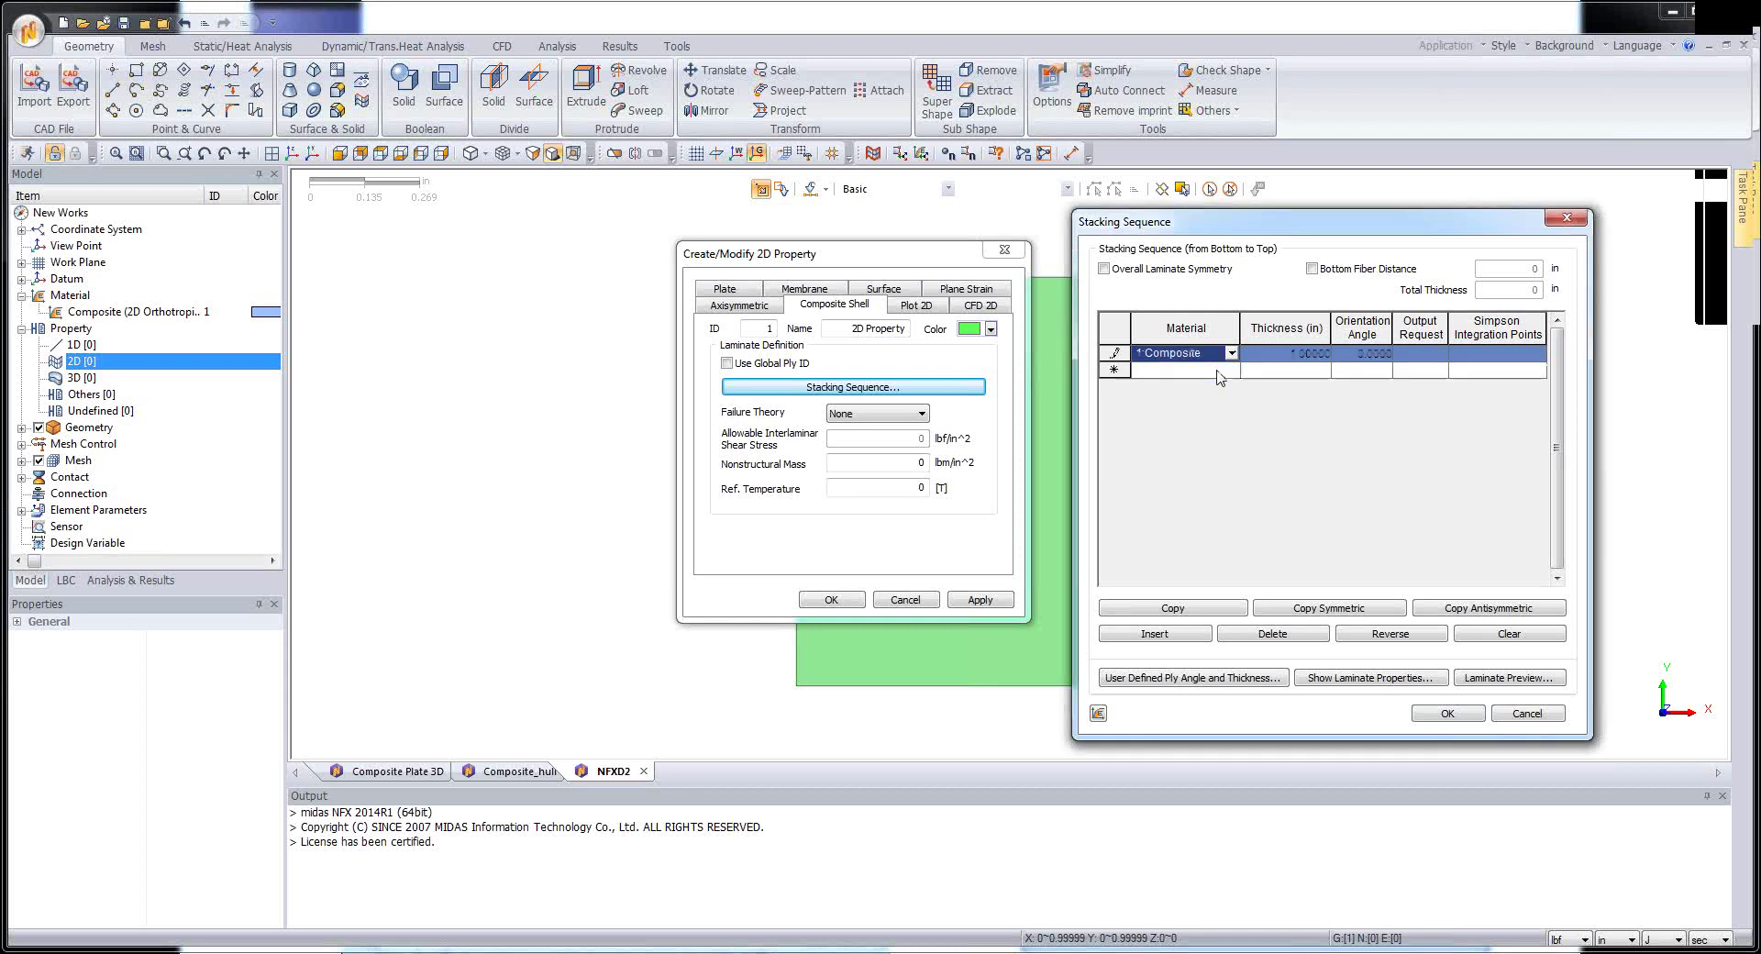
pyautogui.click(1281, 356)
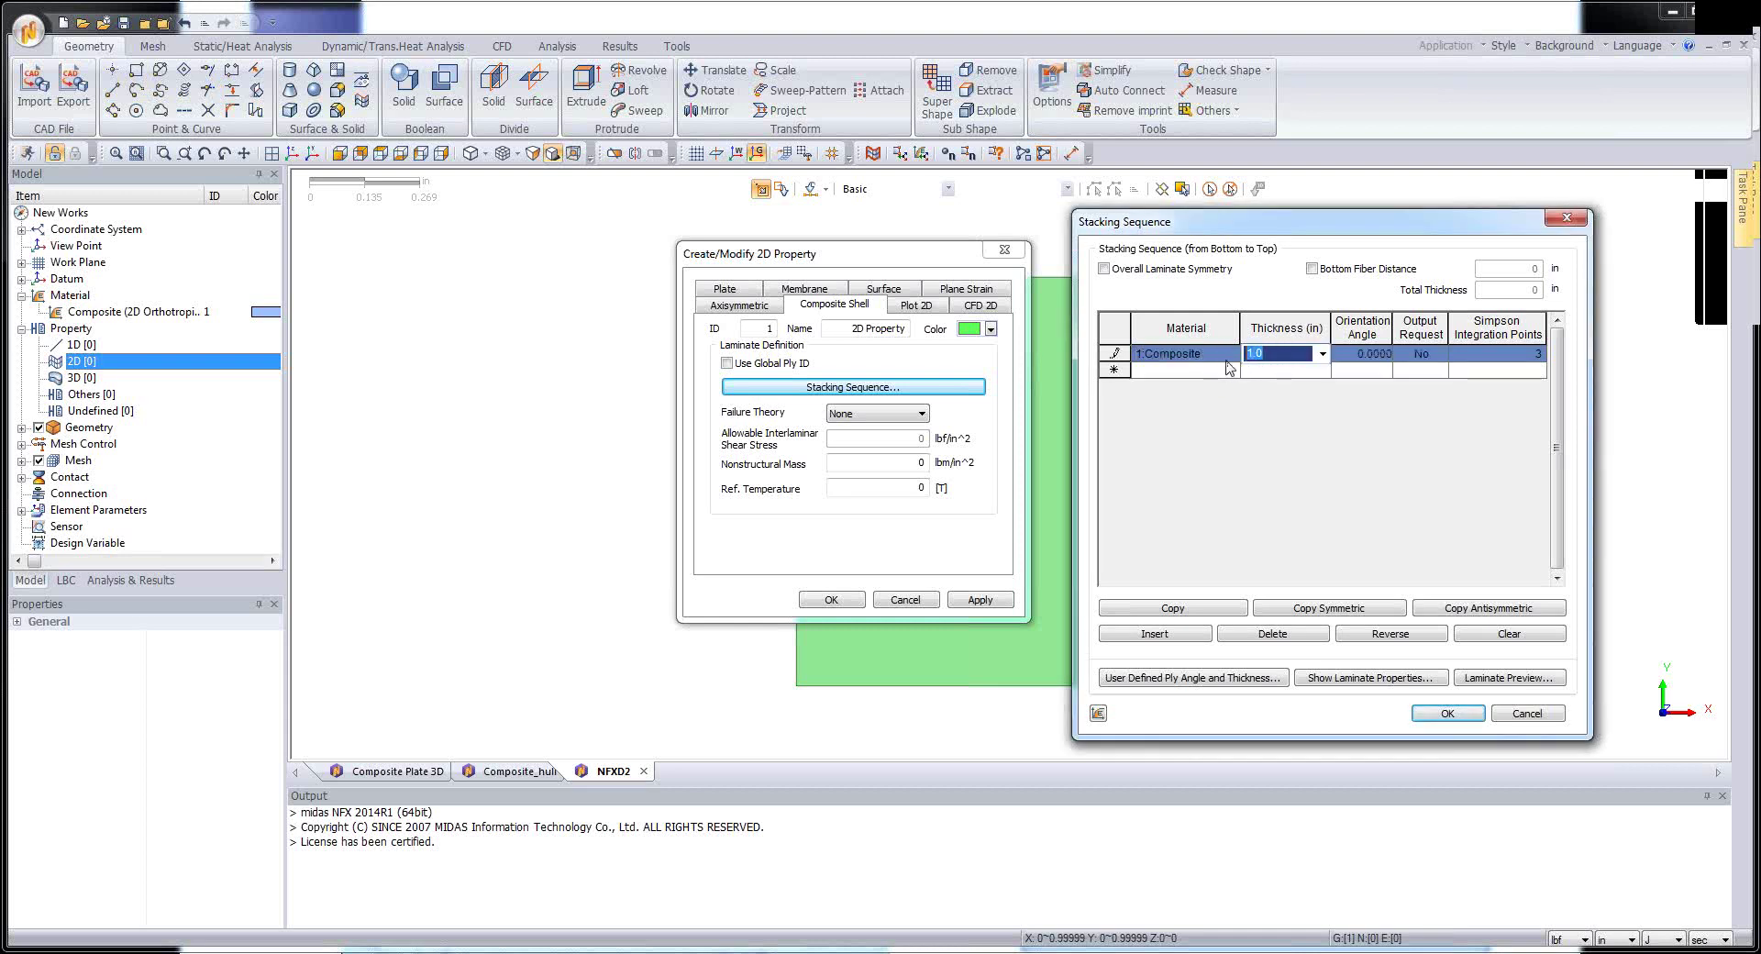
pyautogui.write('0.54')
pyautogui.click(1255, 356)
pyautogui.write('0')
pyautogui.click(1363, 358)
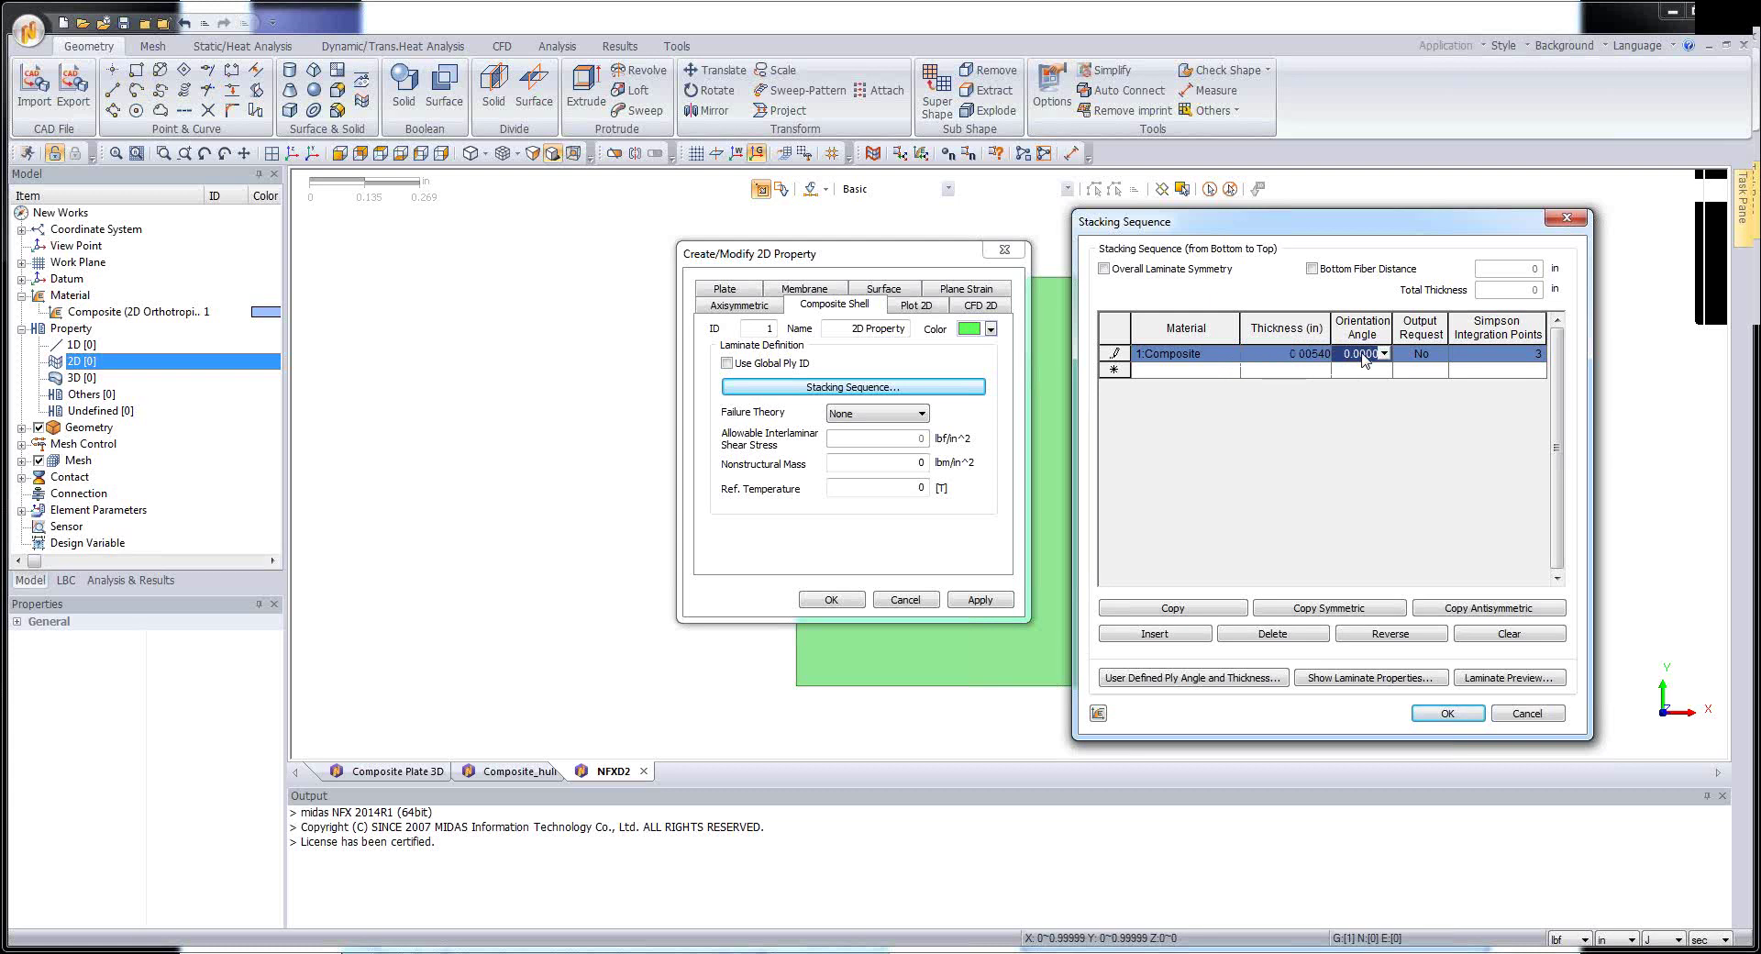
pyautogui.click(1363, 359)
pyautogui.write('90')
pyautogui.click(1428, 358)
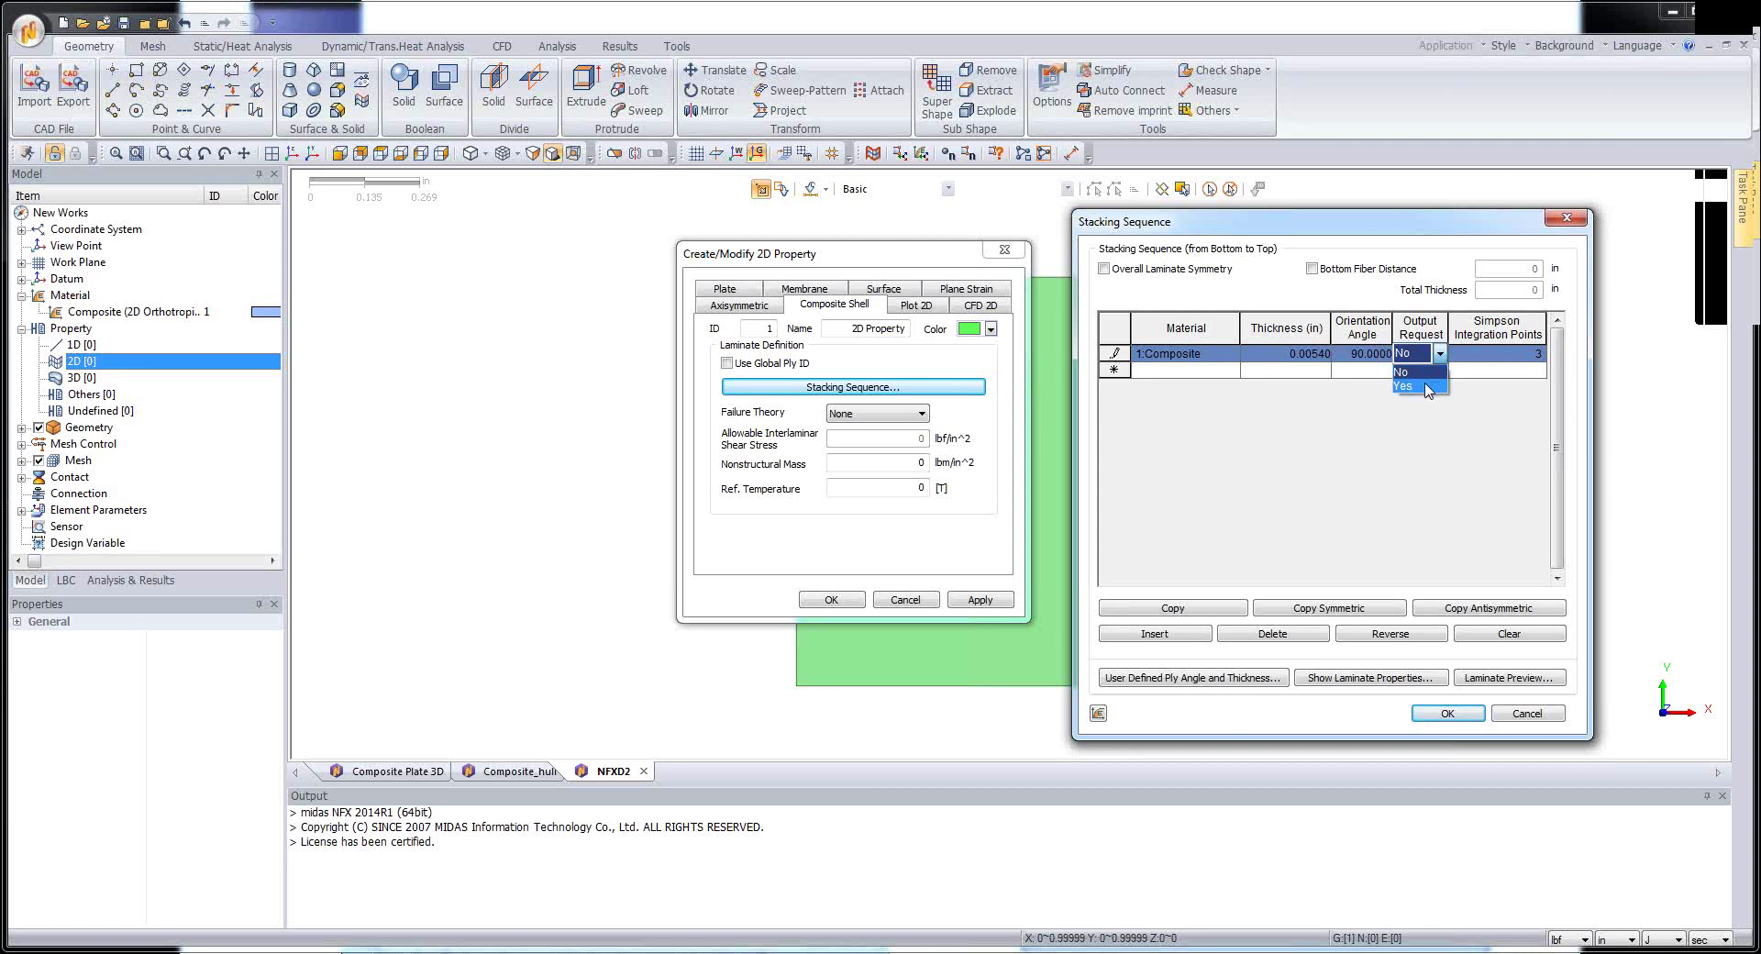
pyautogui.click(1427, 386)
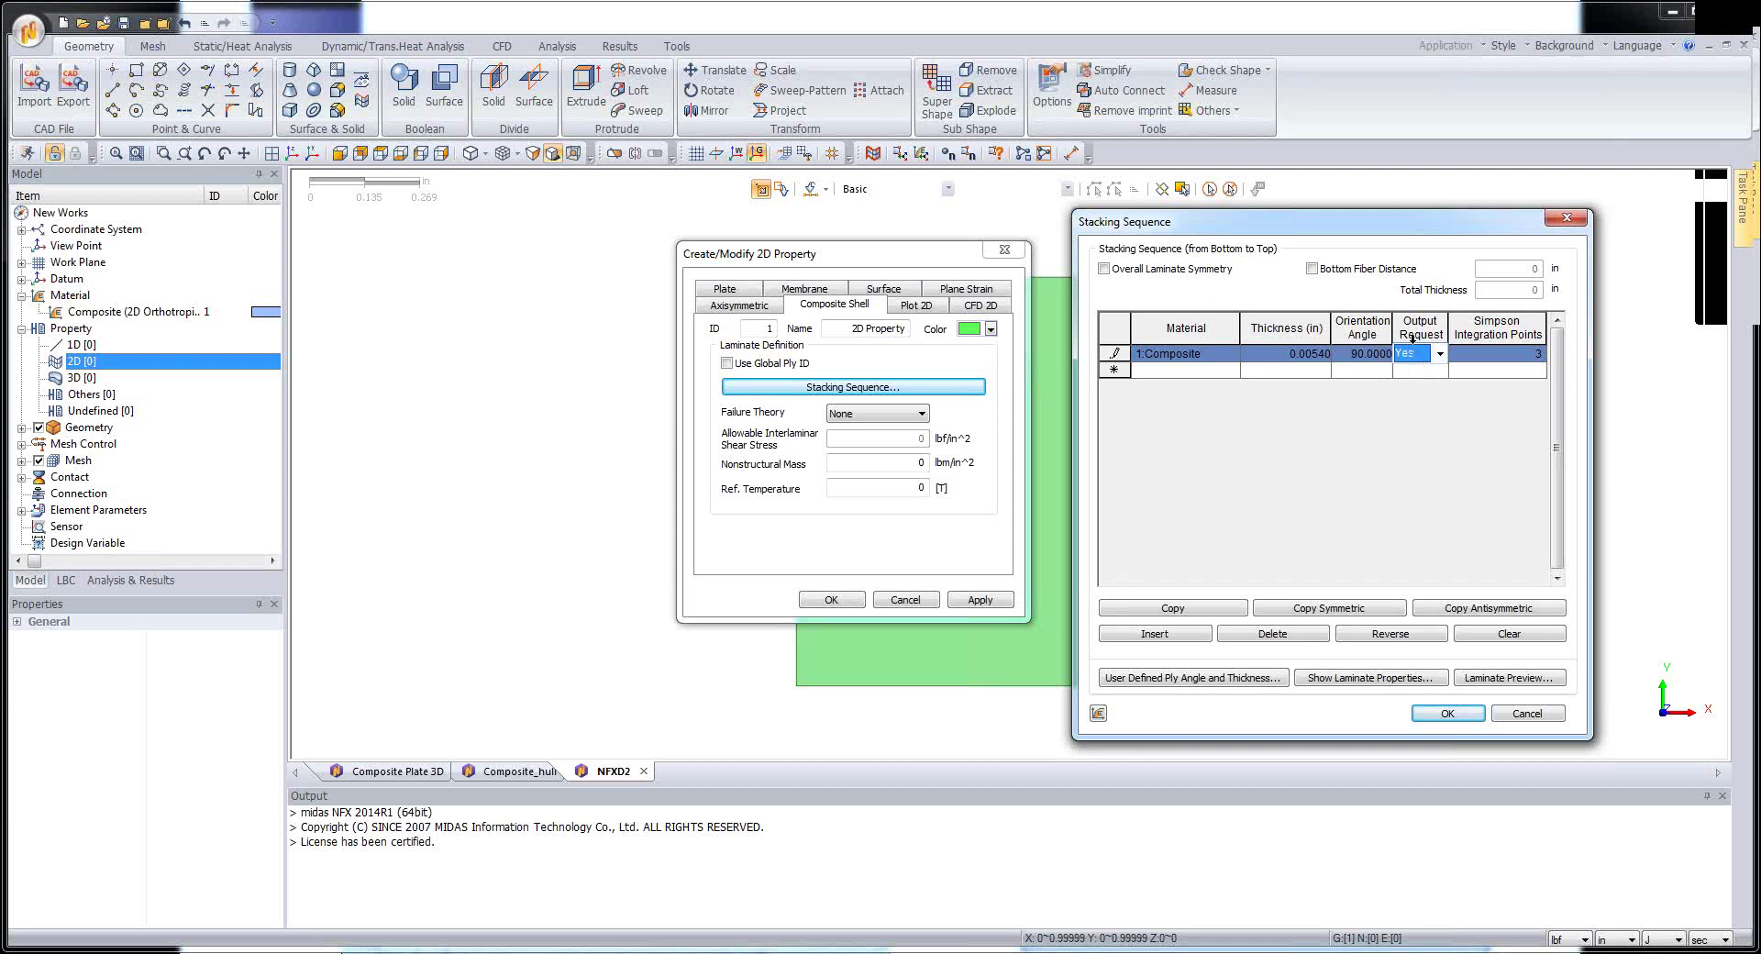
# - Add a second Composite ply, 0.0054 in thick at 45°, with output requested
pyautogui.click(1230, 377)
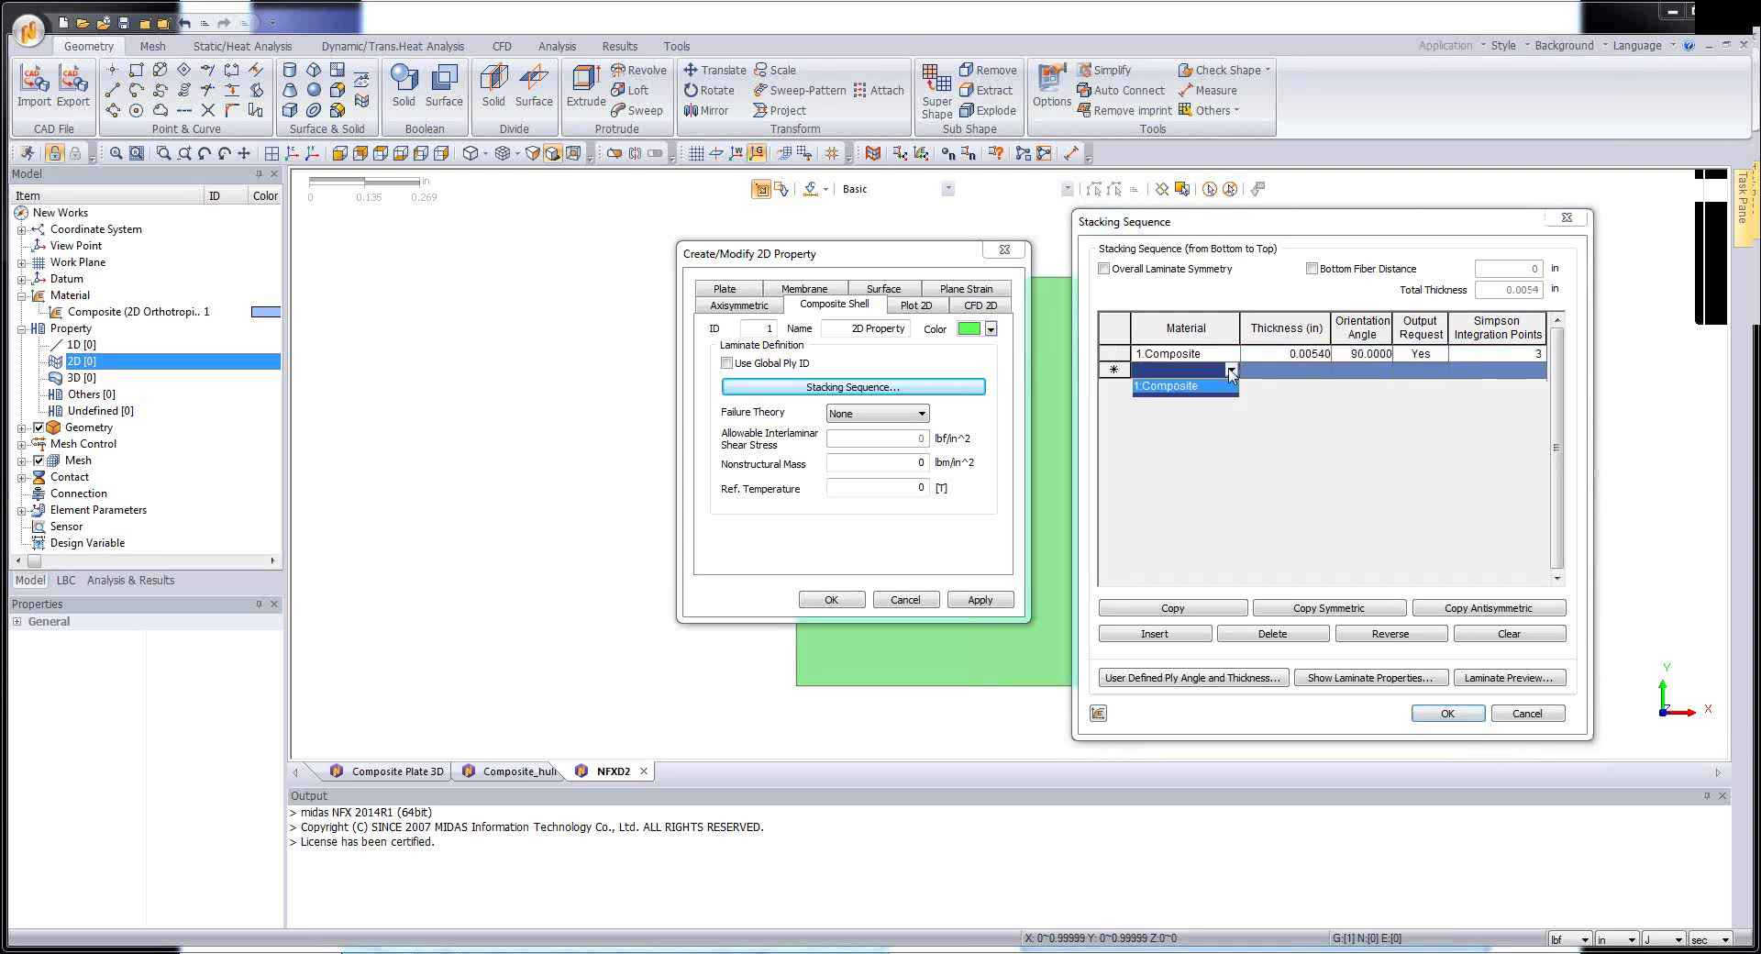
pyautogui.click(1296, 378)
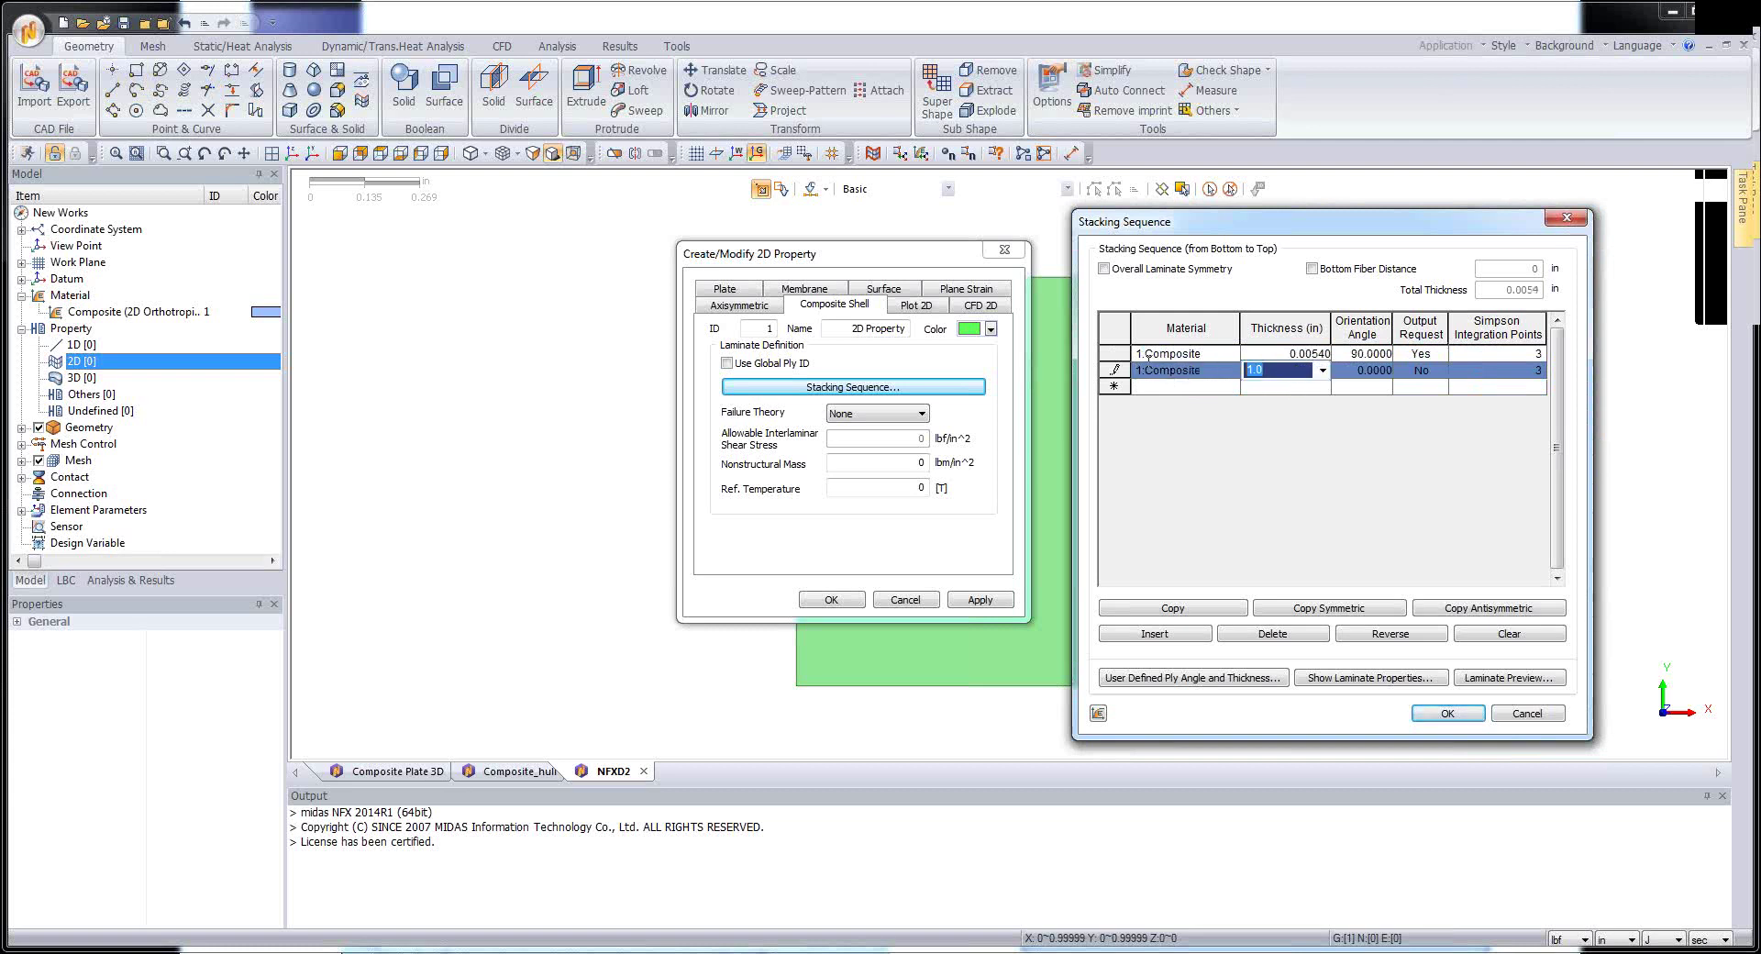
pyautogui.write('0.0054')
pyautogui.click(1364, 369)
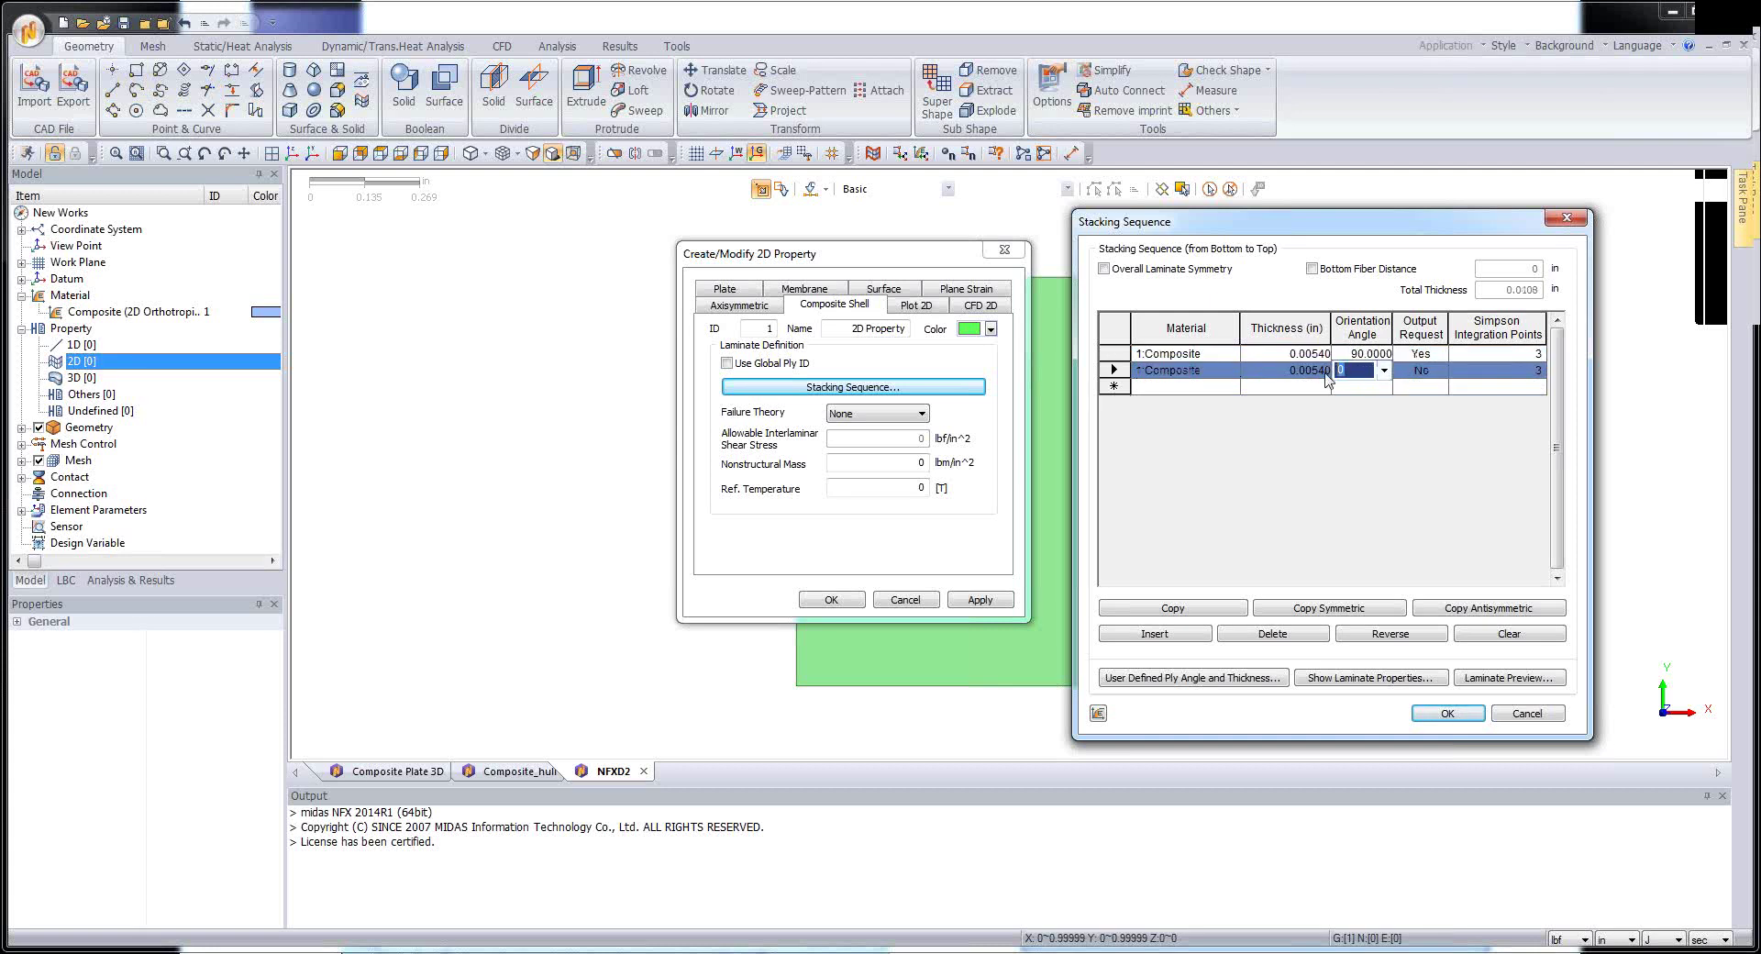
pyautogui.write('45')
pyautogui.click(1422, 369)
pyautogui.click(1422, 369)
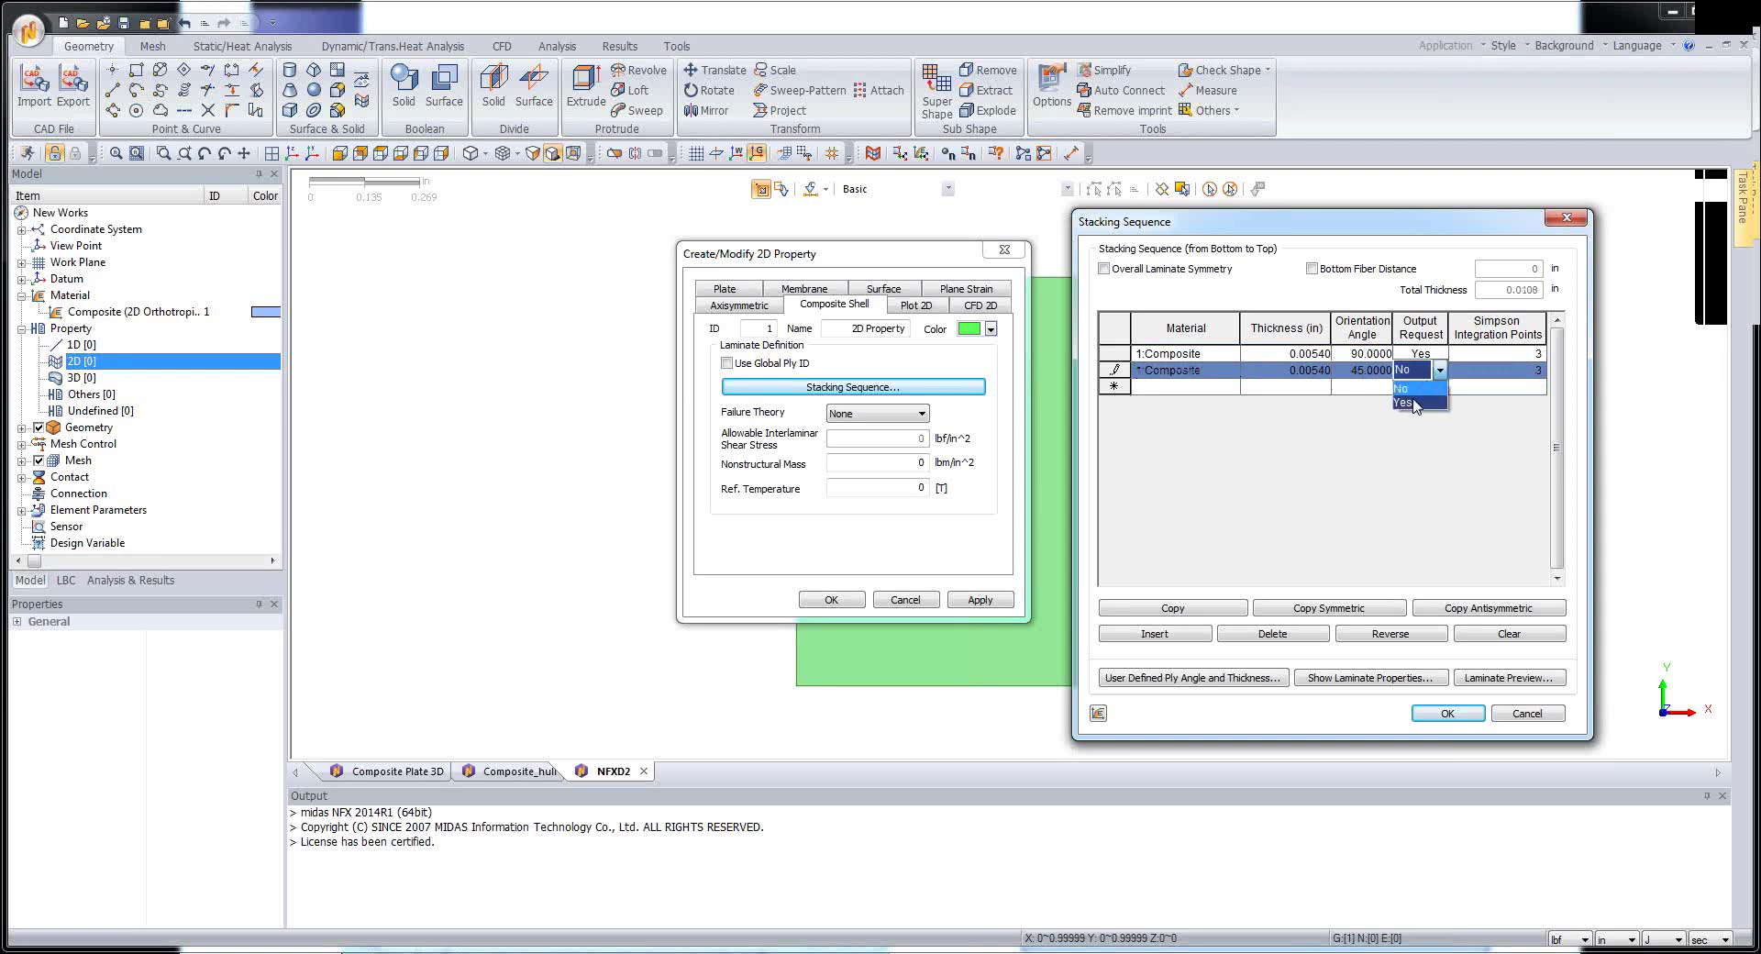
pyautogui.click(1413, 386)
pyautogui.click(1375, 387)
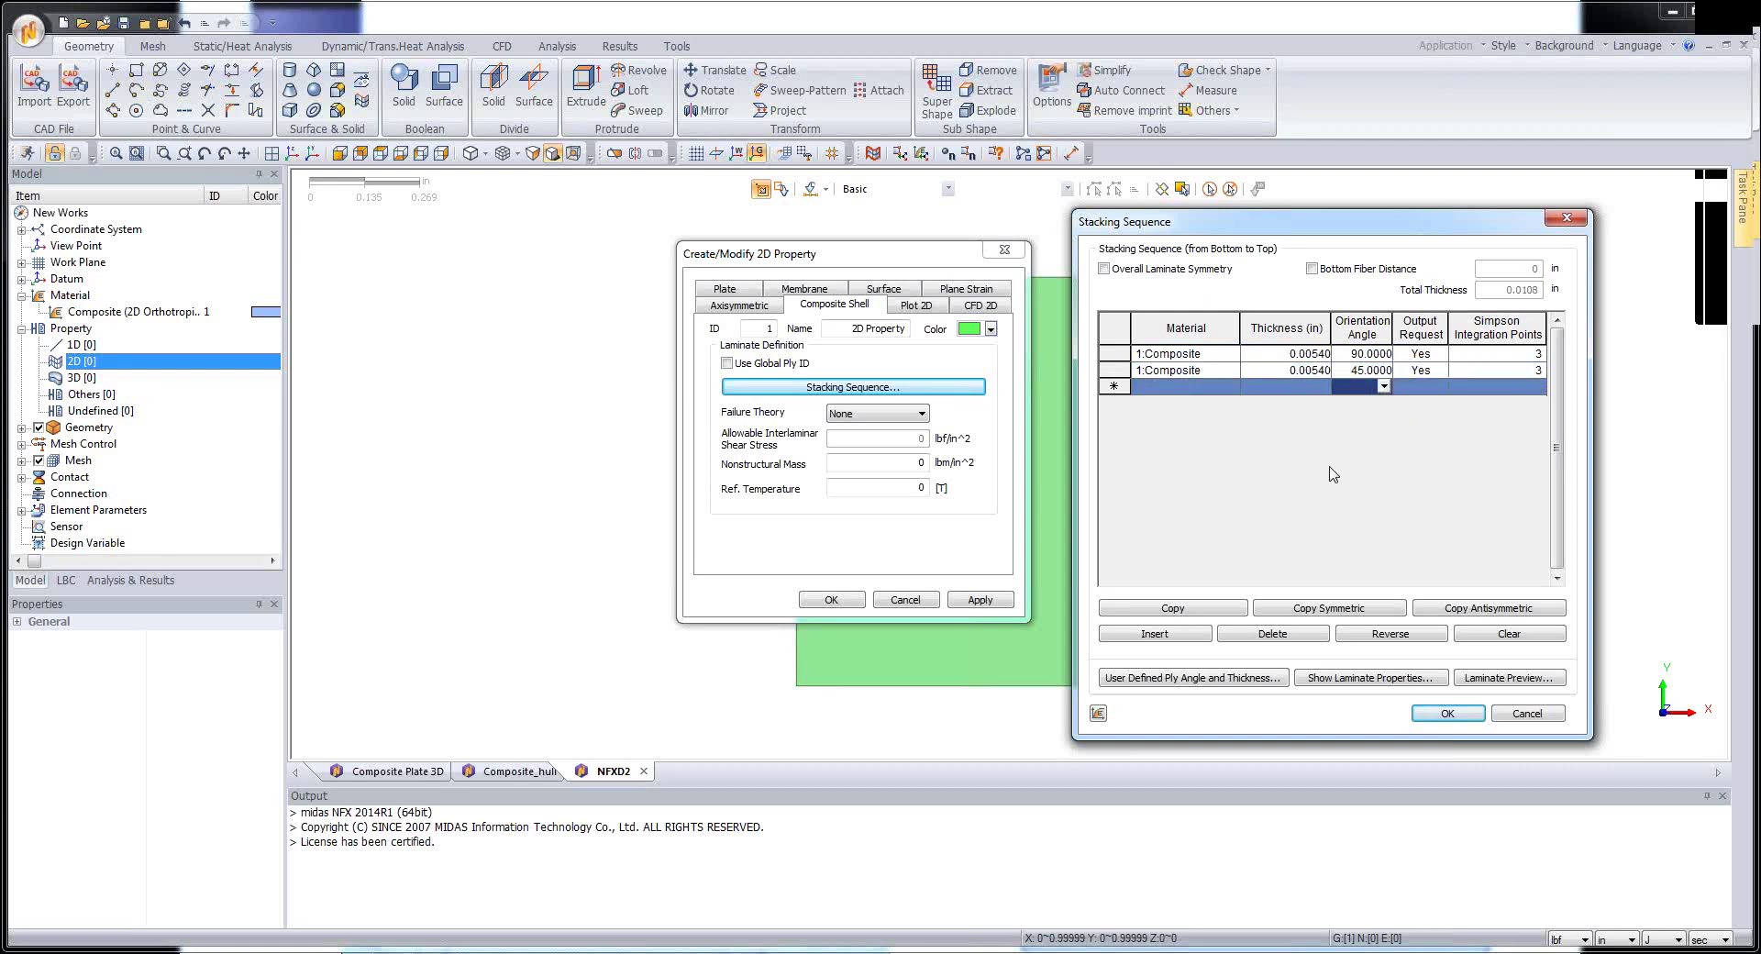
# - Copy the 45° ply twice and change the copies' angles to 90° and 0°
pyautogui.click(1153, 372)
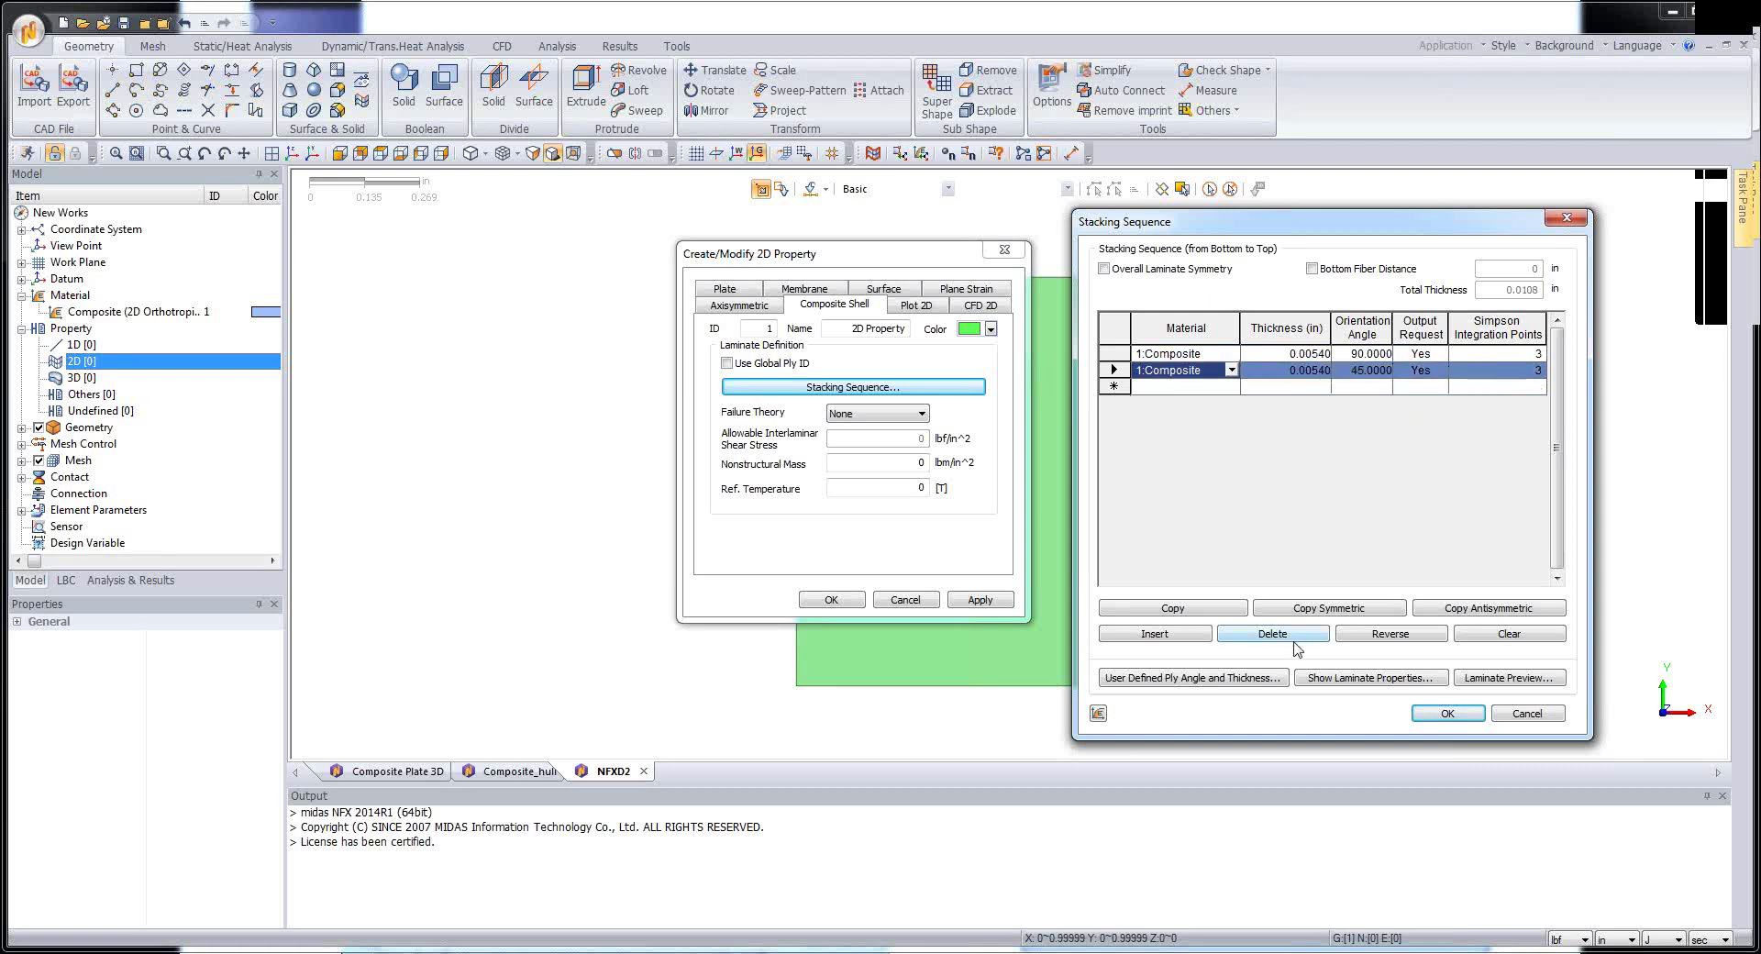
pyautogui.click(1173, 608)
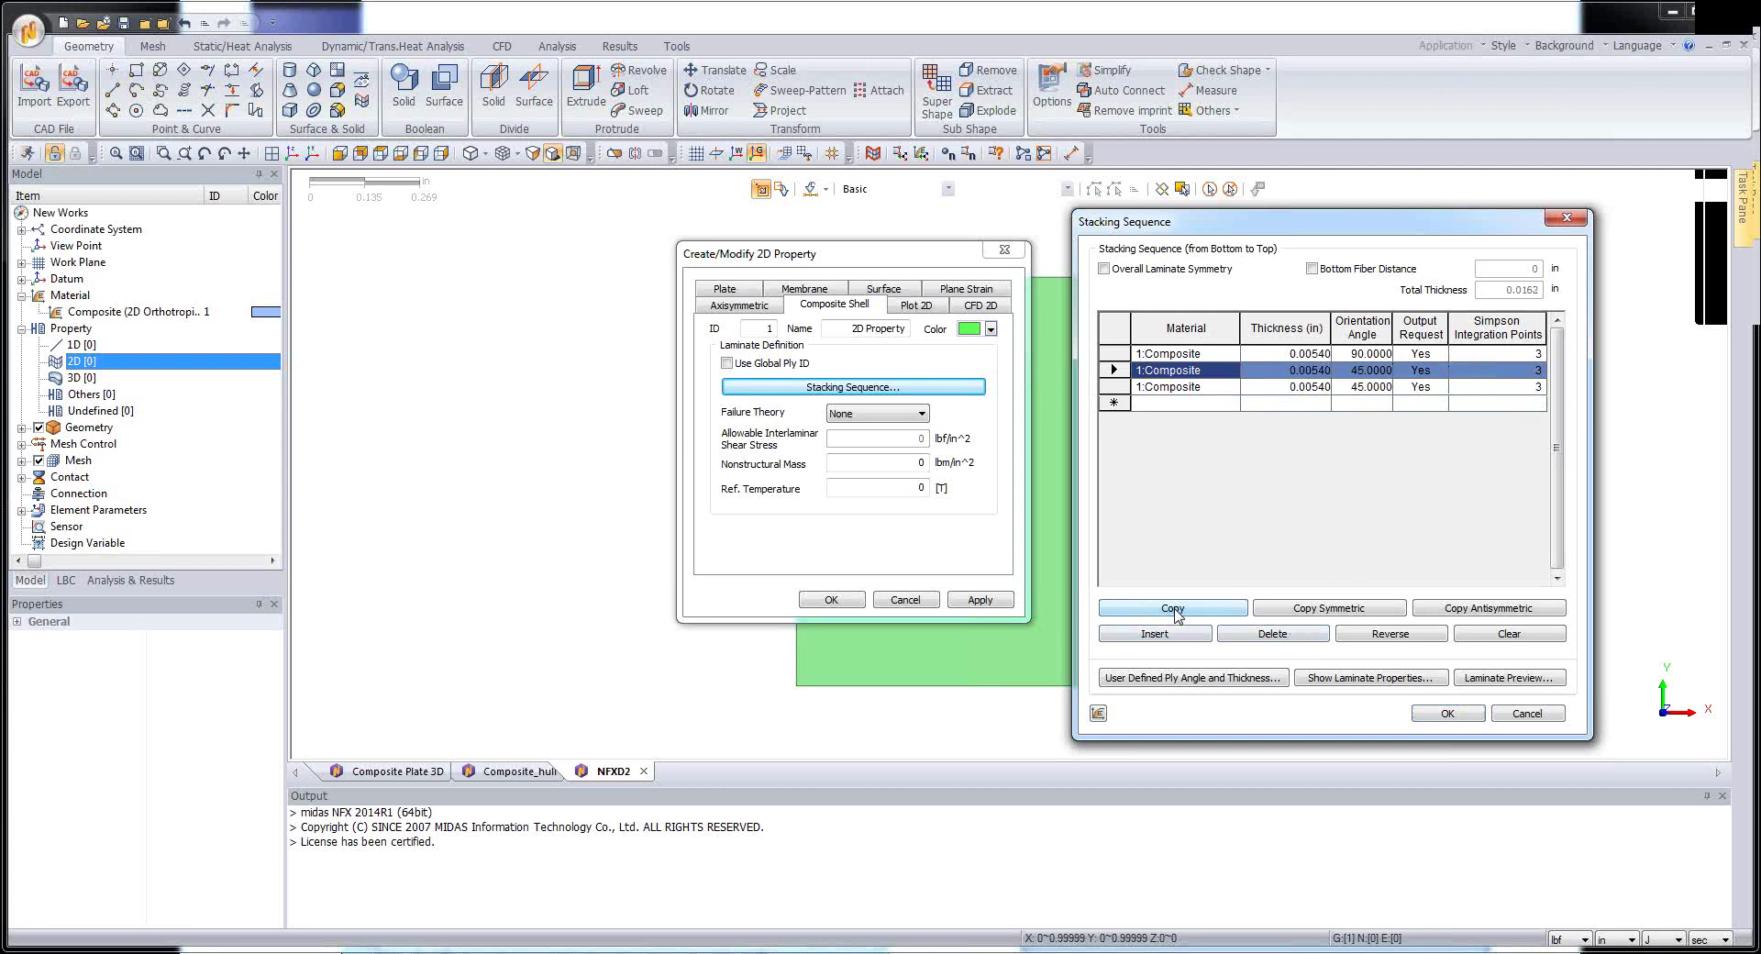
pyautogui.click(1174, 610)
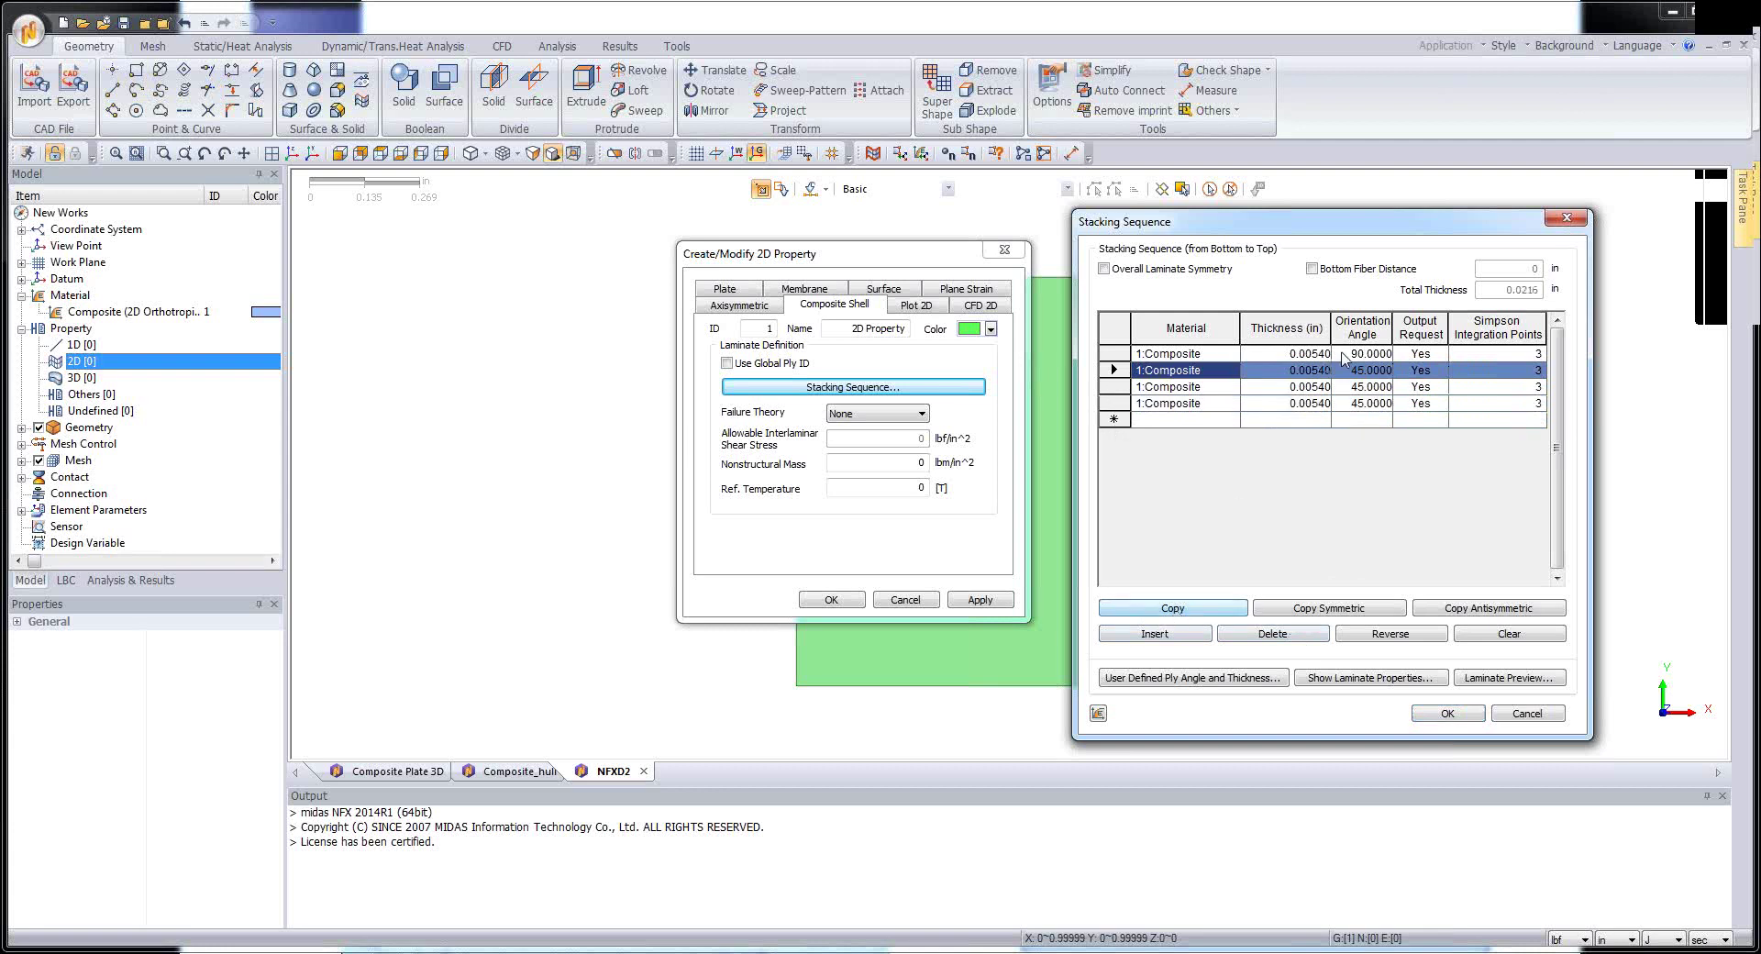
pyautogui.click(1383, 393)
pyautogui.click(1384, 389)
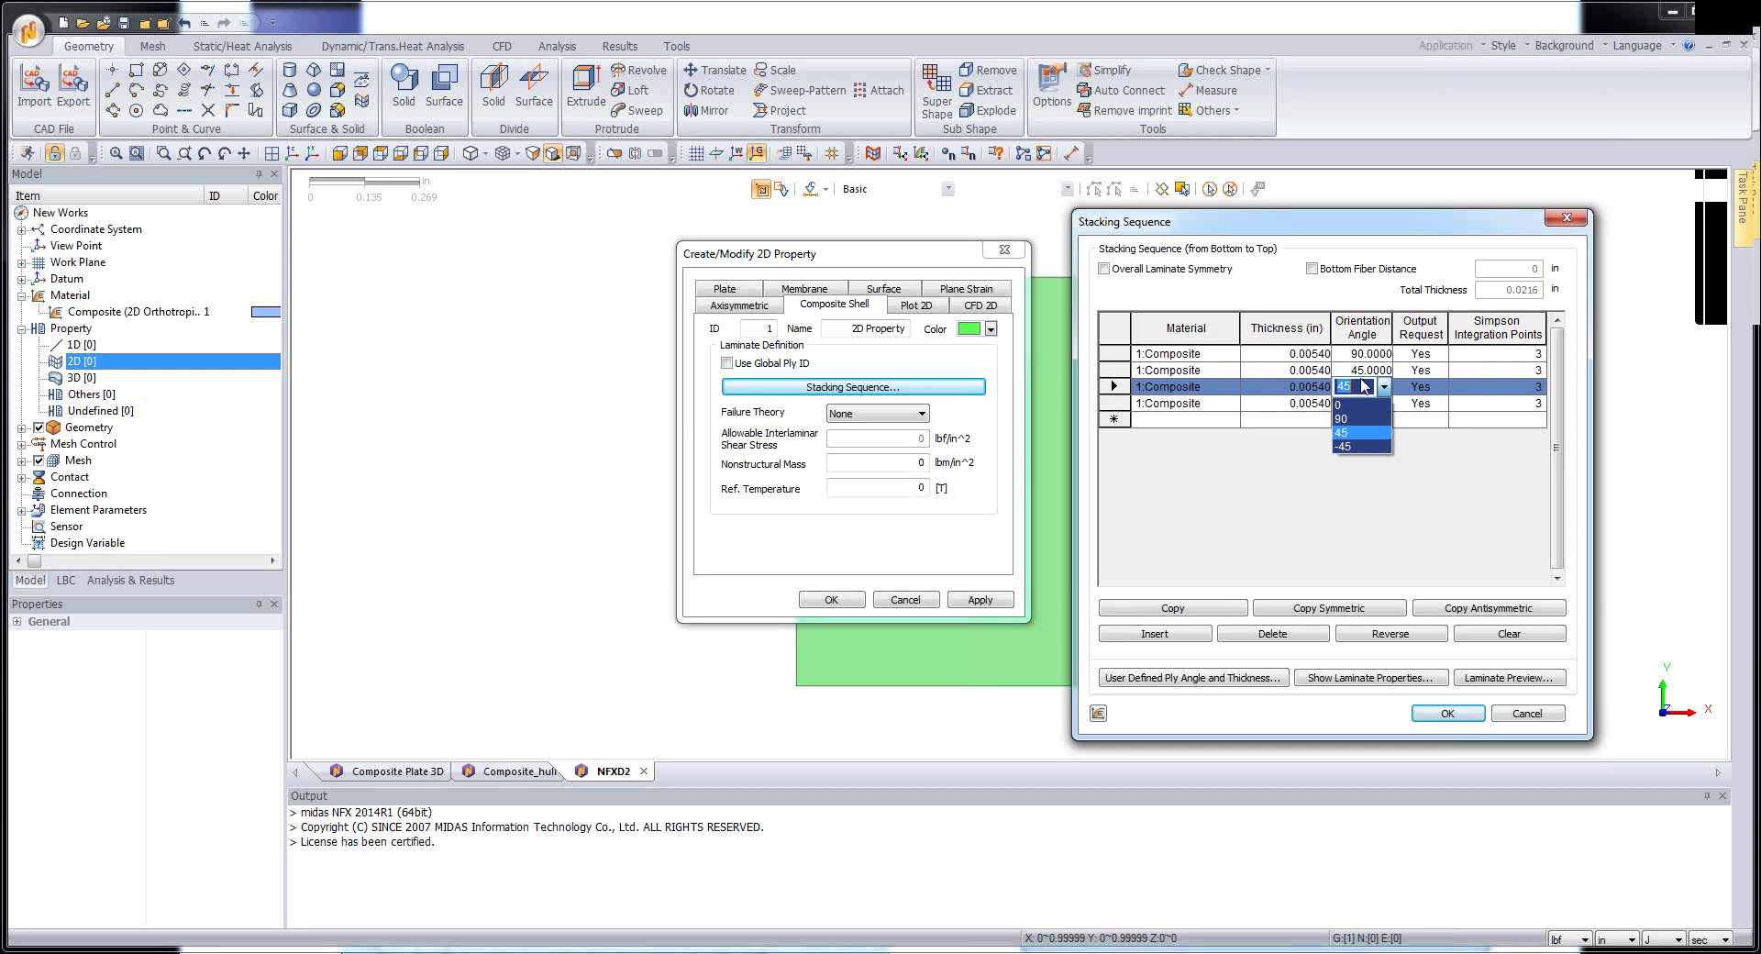
pyautogui.write('900')
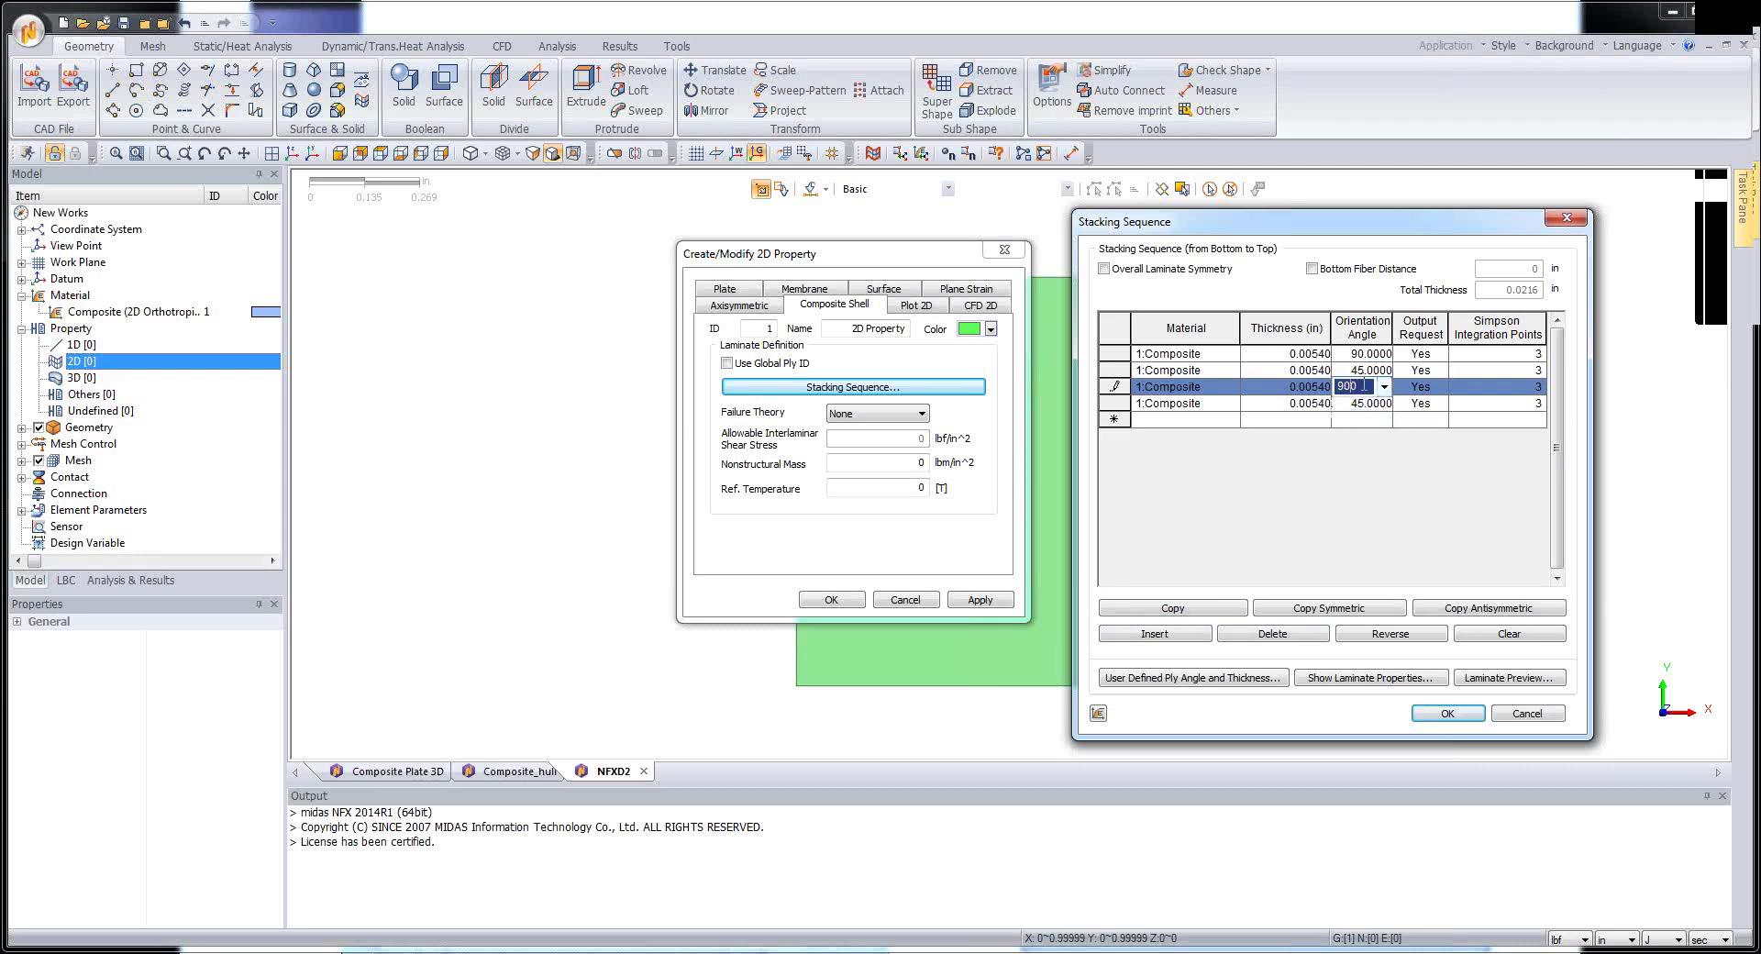
pyautogui.click(1364, 404)
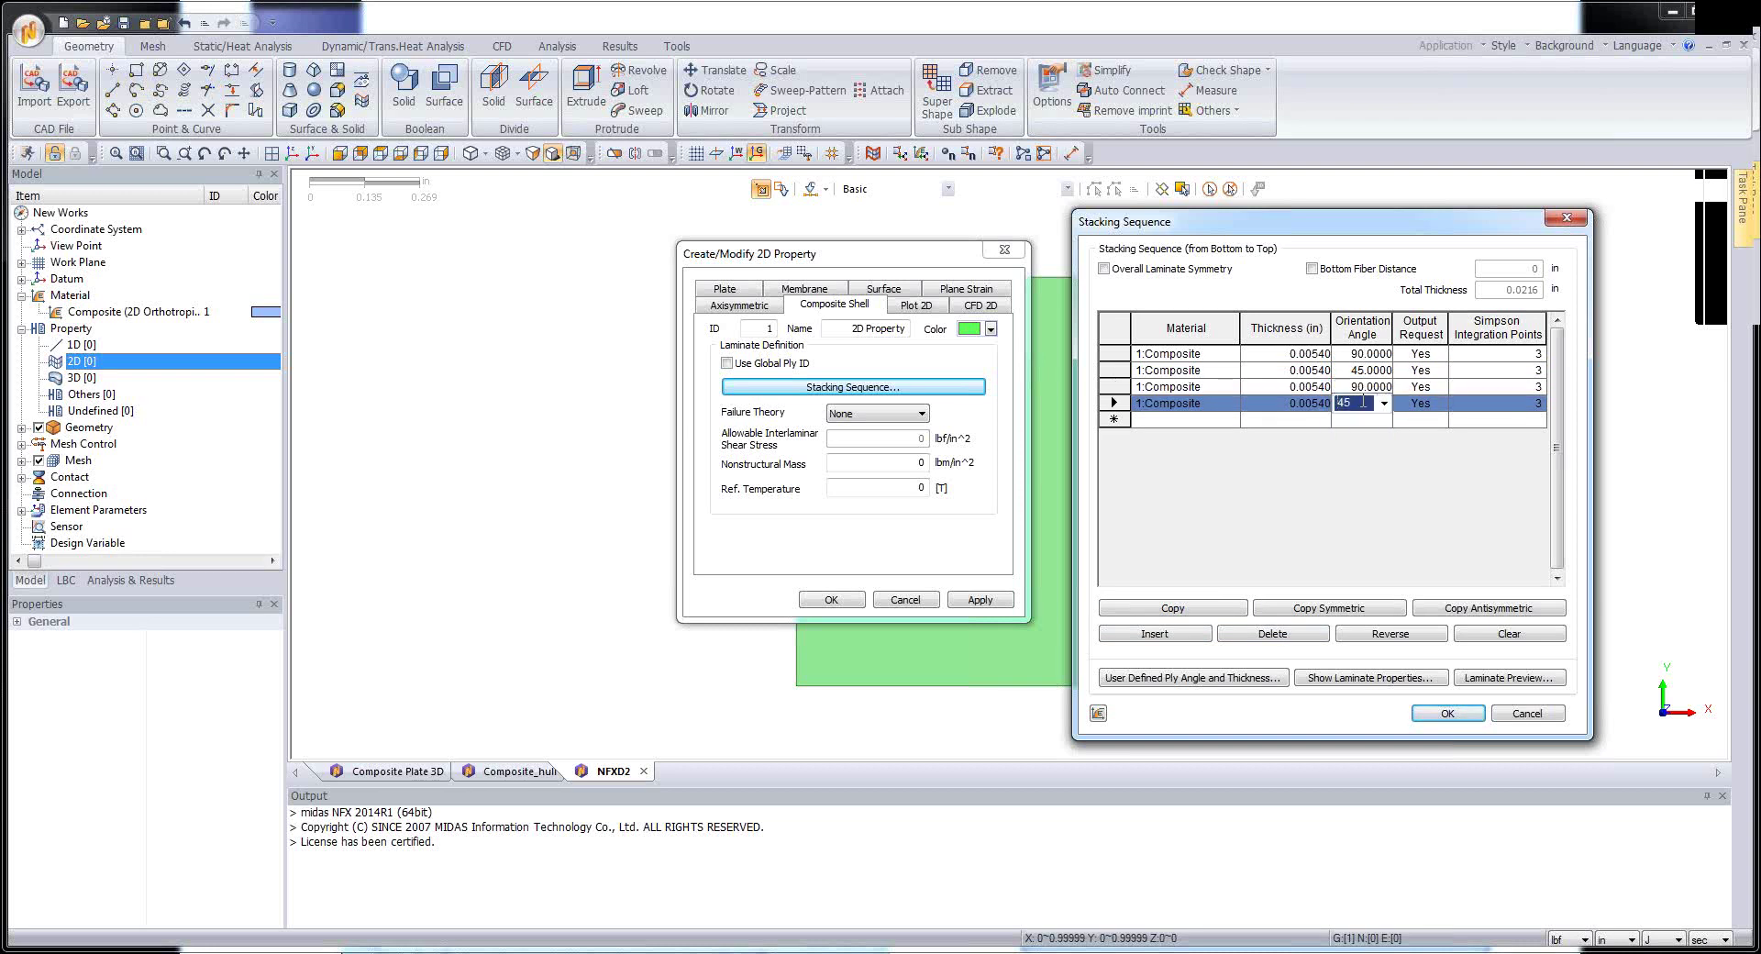
pyautogui.write('0')
pyautogui.click(1333, 420)
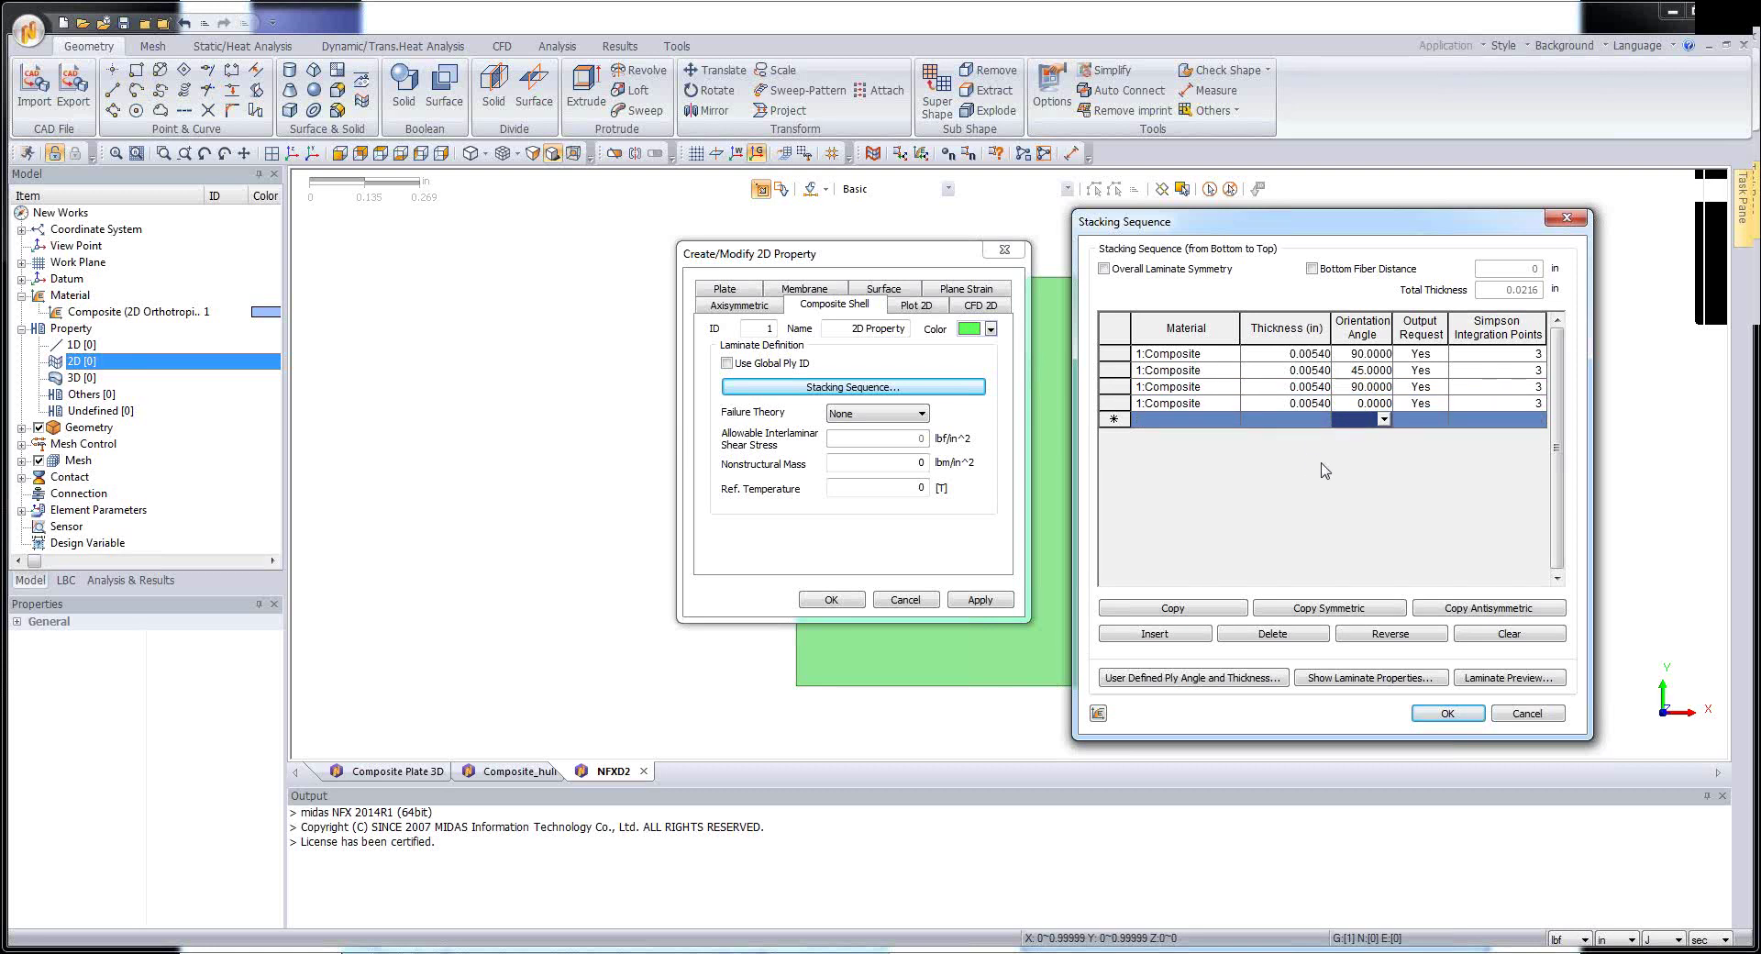
pyautogui.moveTo(1321, 221); pyautogui.dragTo(1173, 197)
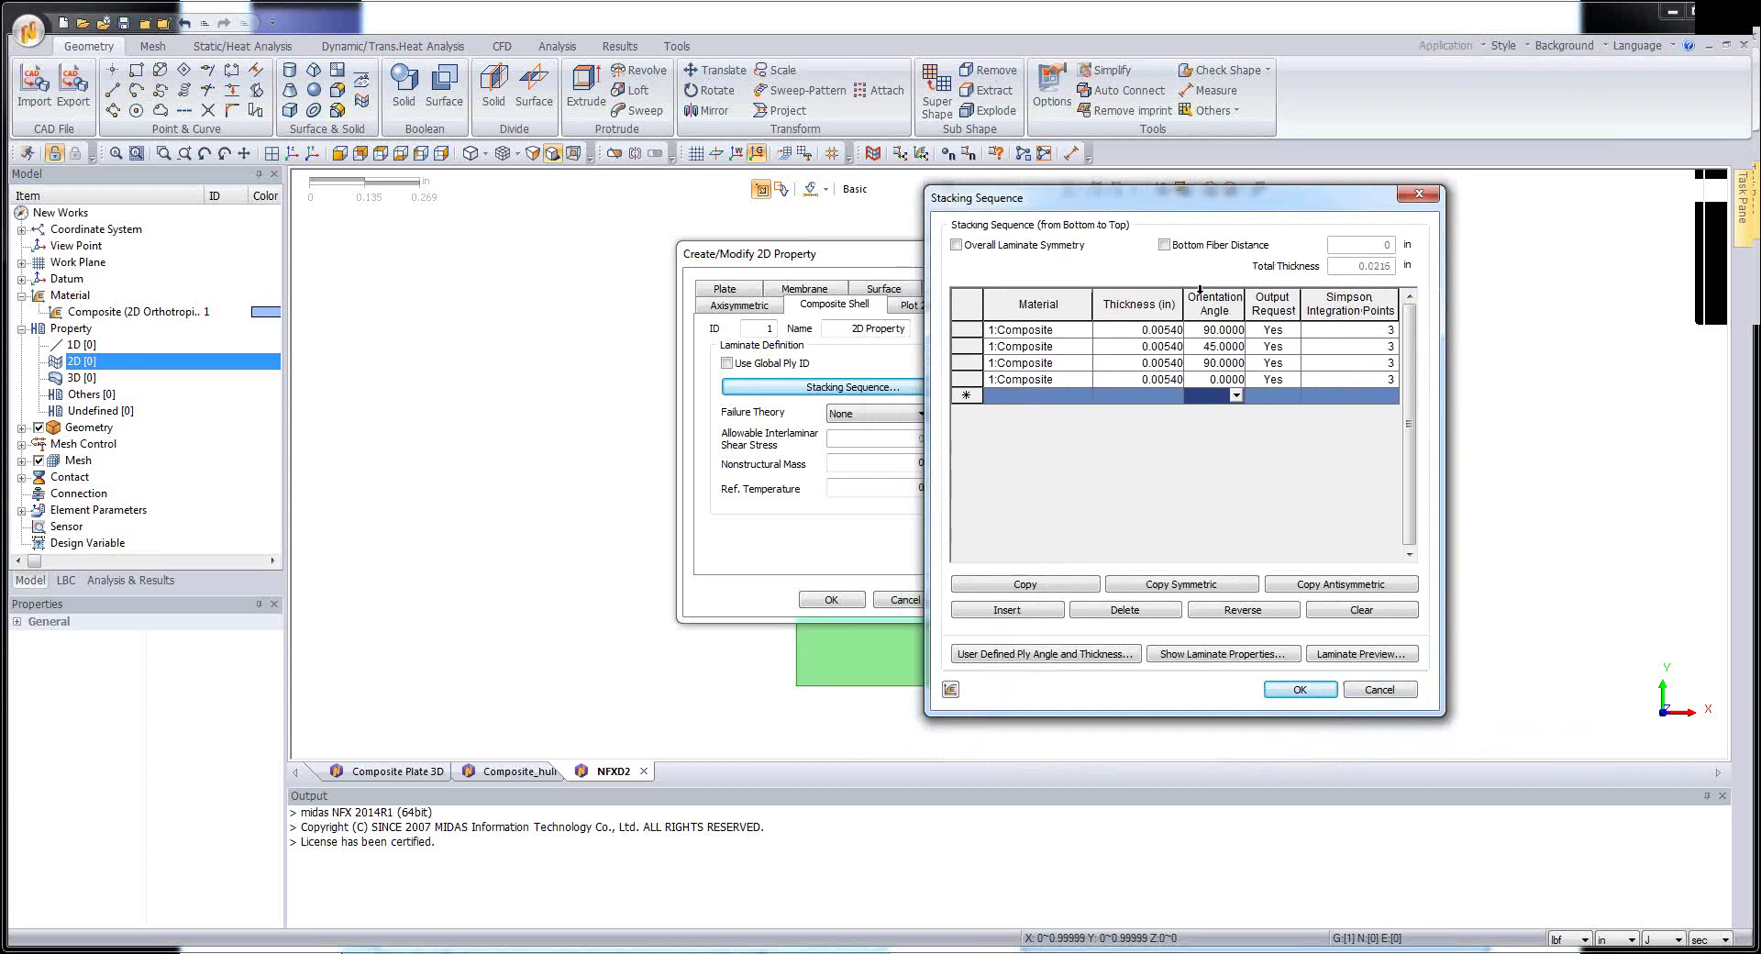
pyautogui.click(1208, 657)
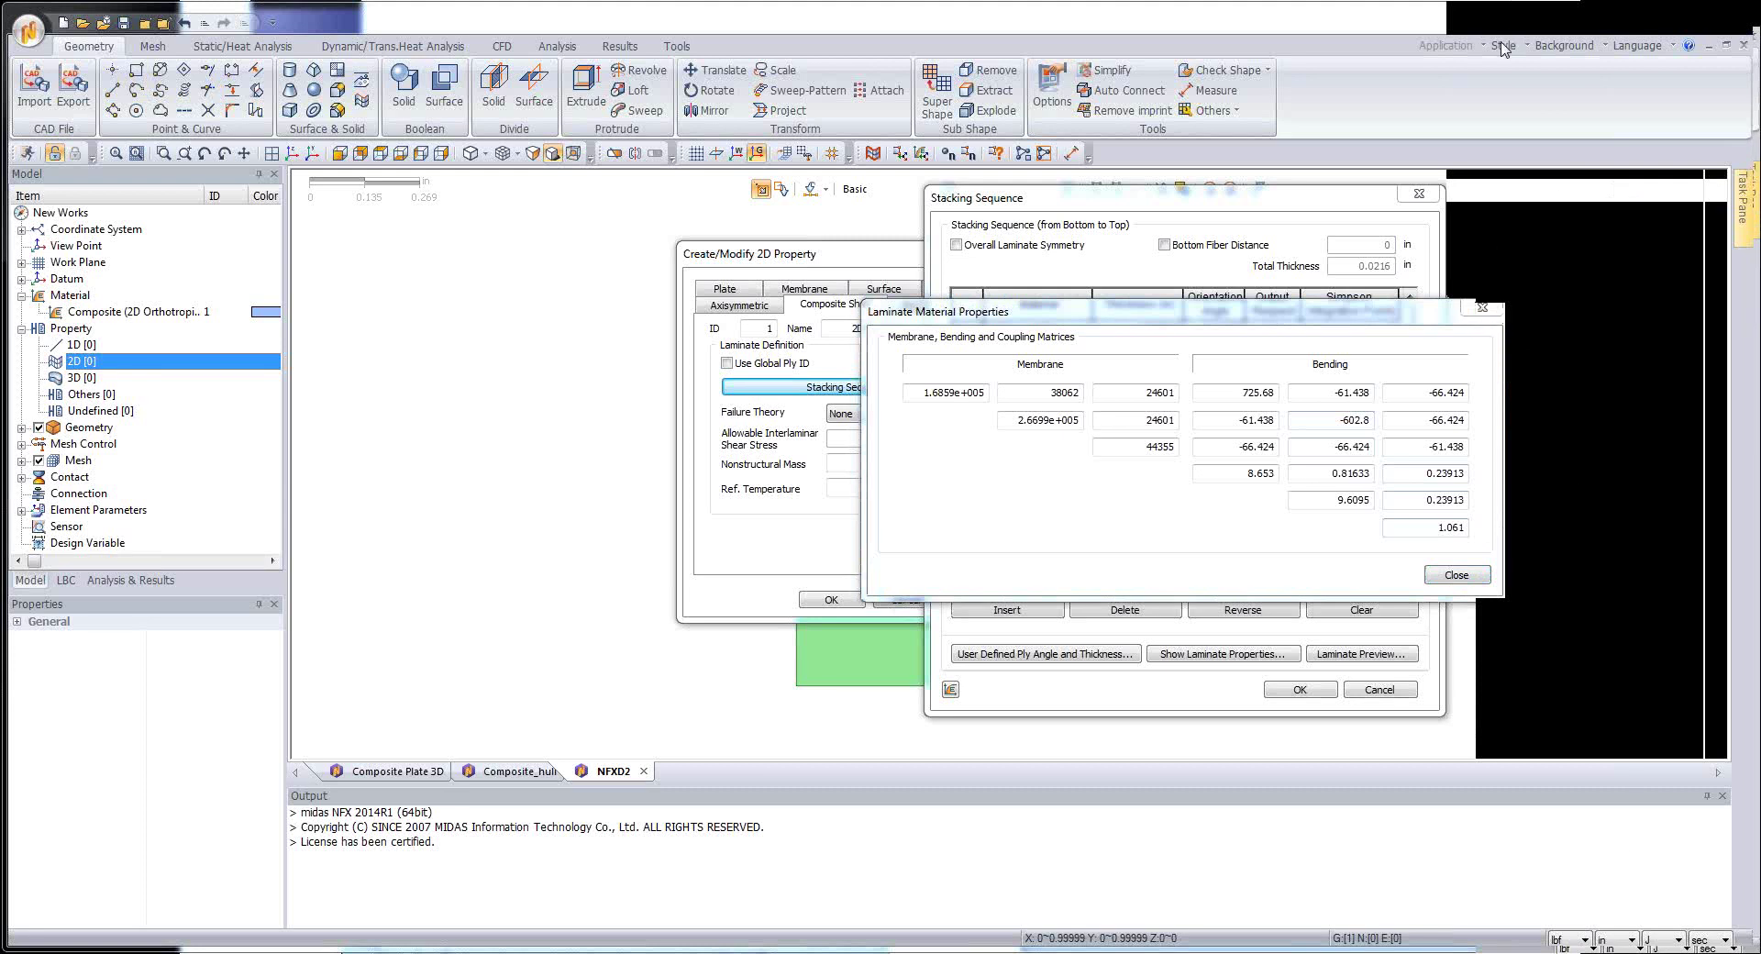
pyautogui.click(1457, 574)
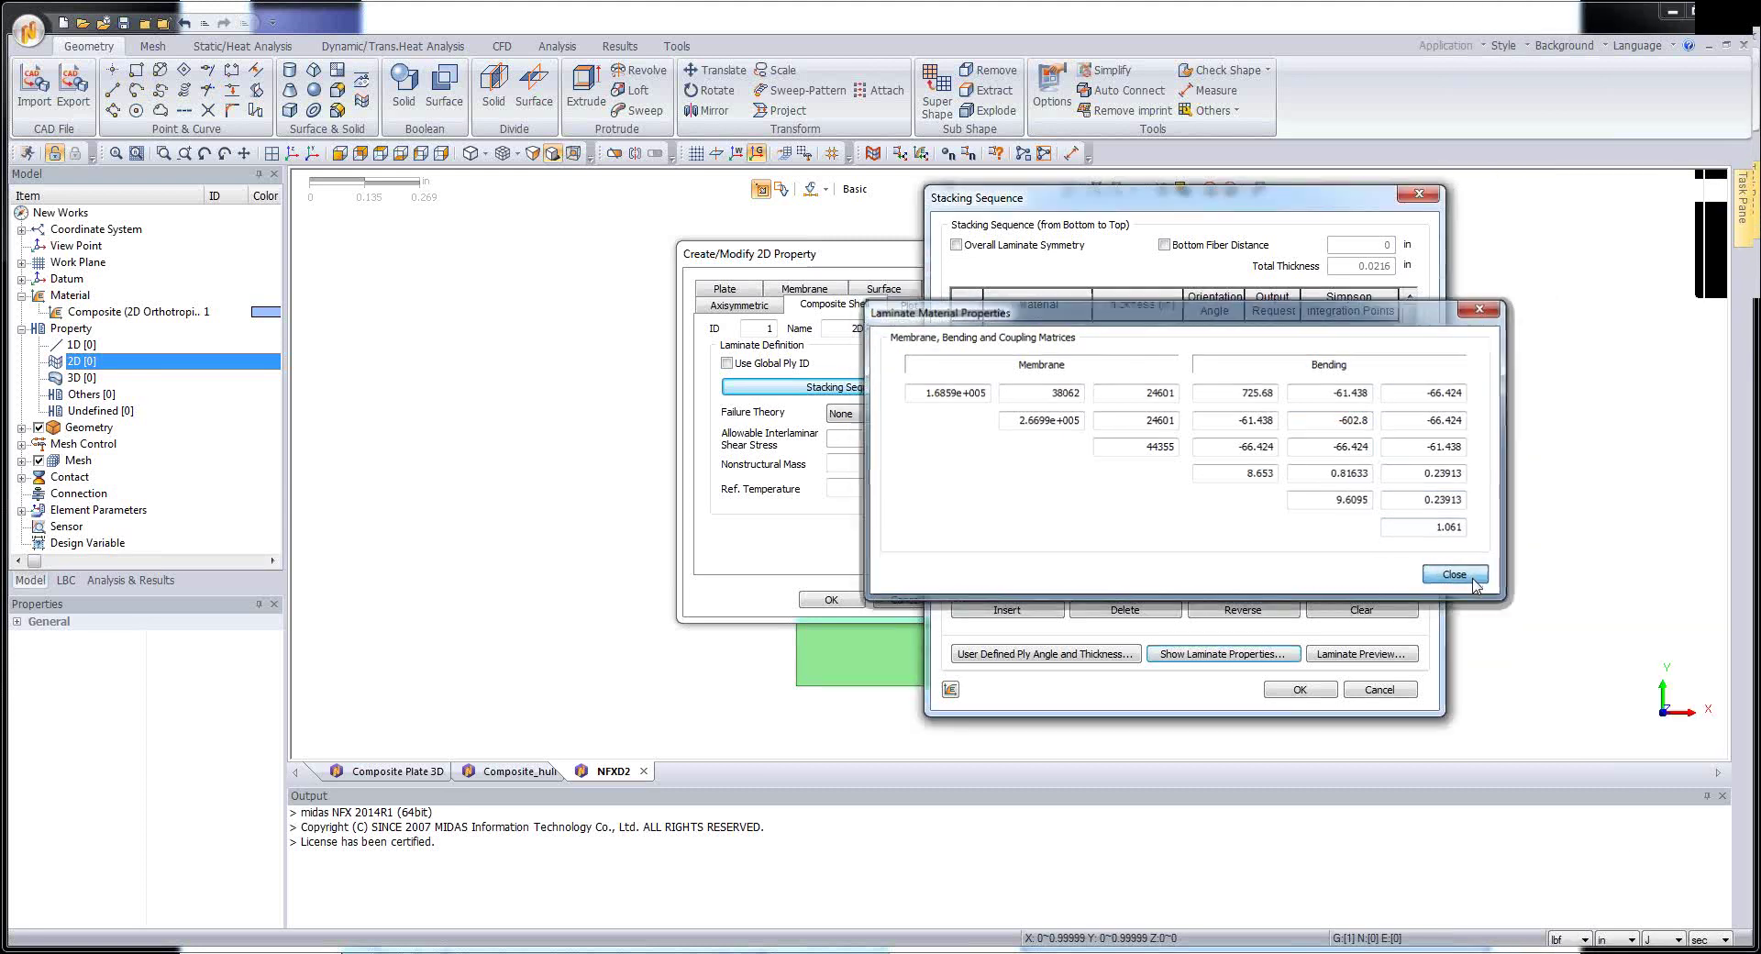
pyautogui.click(1374, 653)
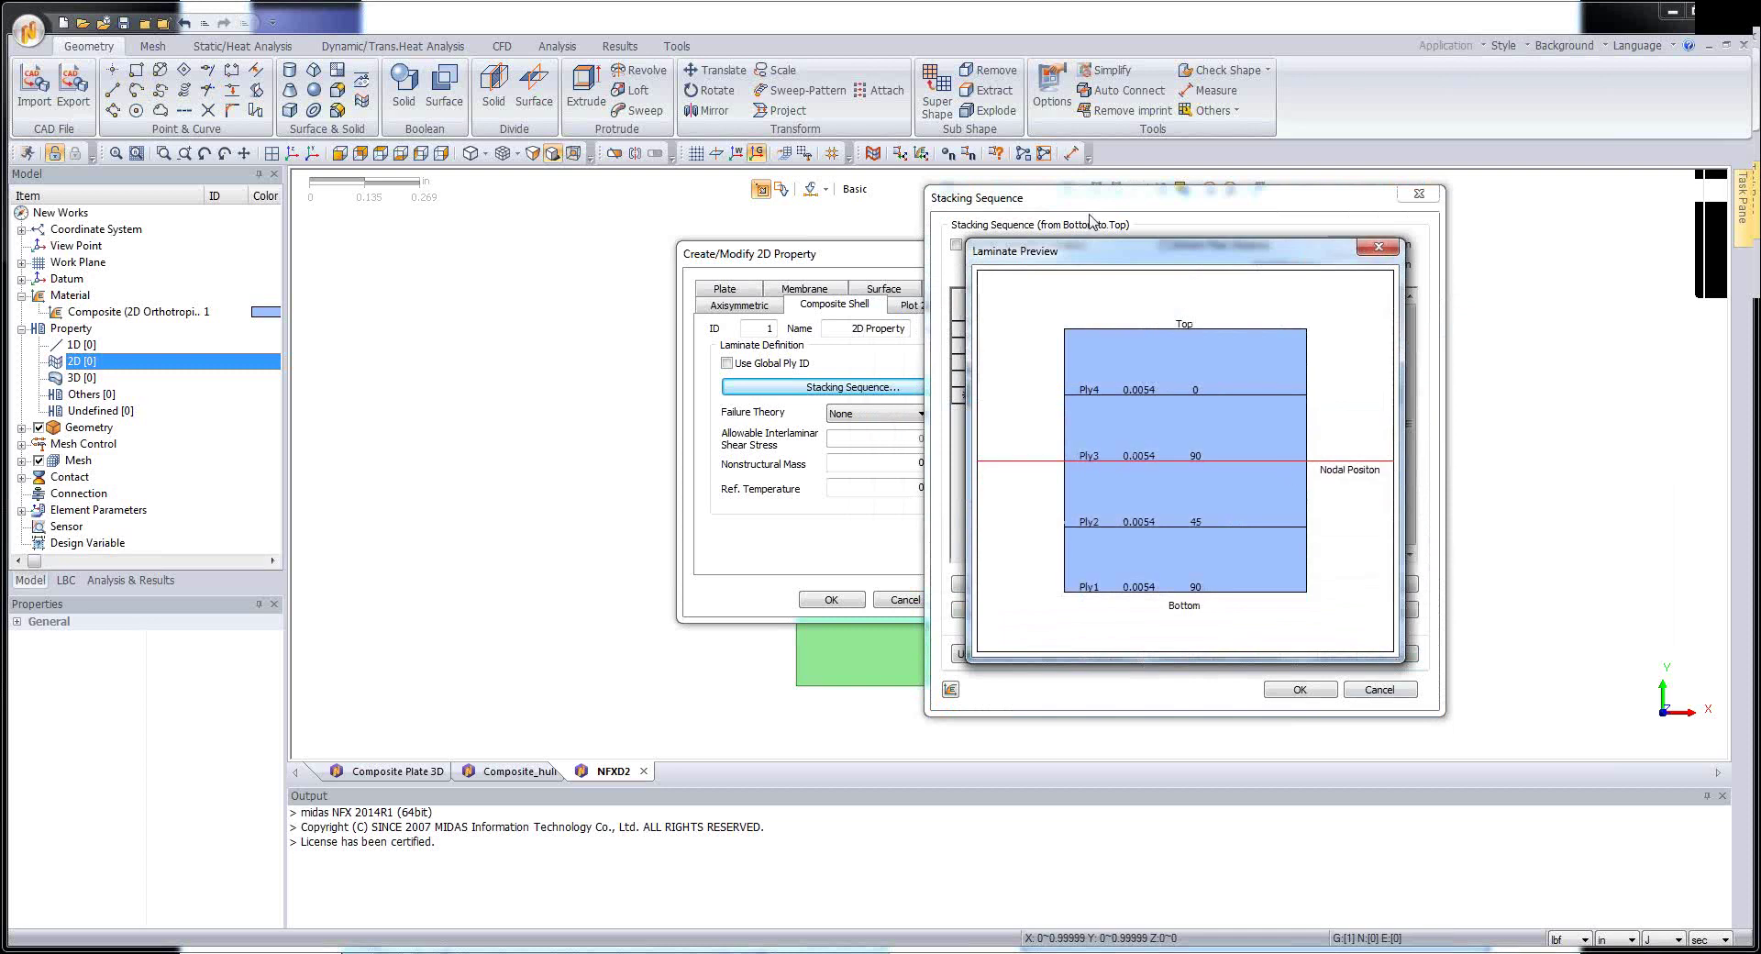
pyautogui.moveTo(1111, 254); pyautogui.dragTo(860, 237)
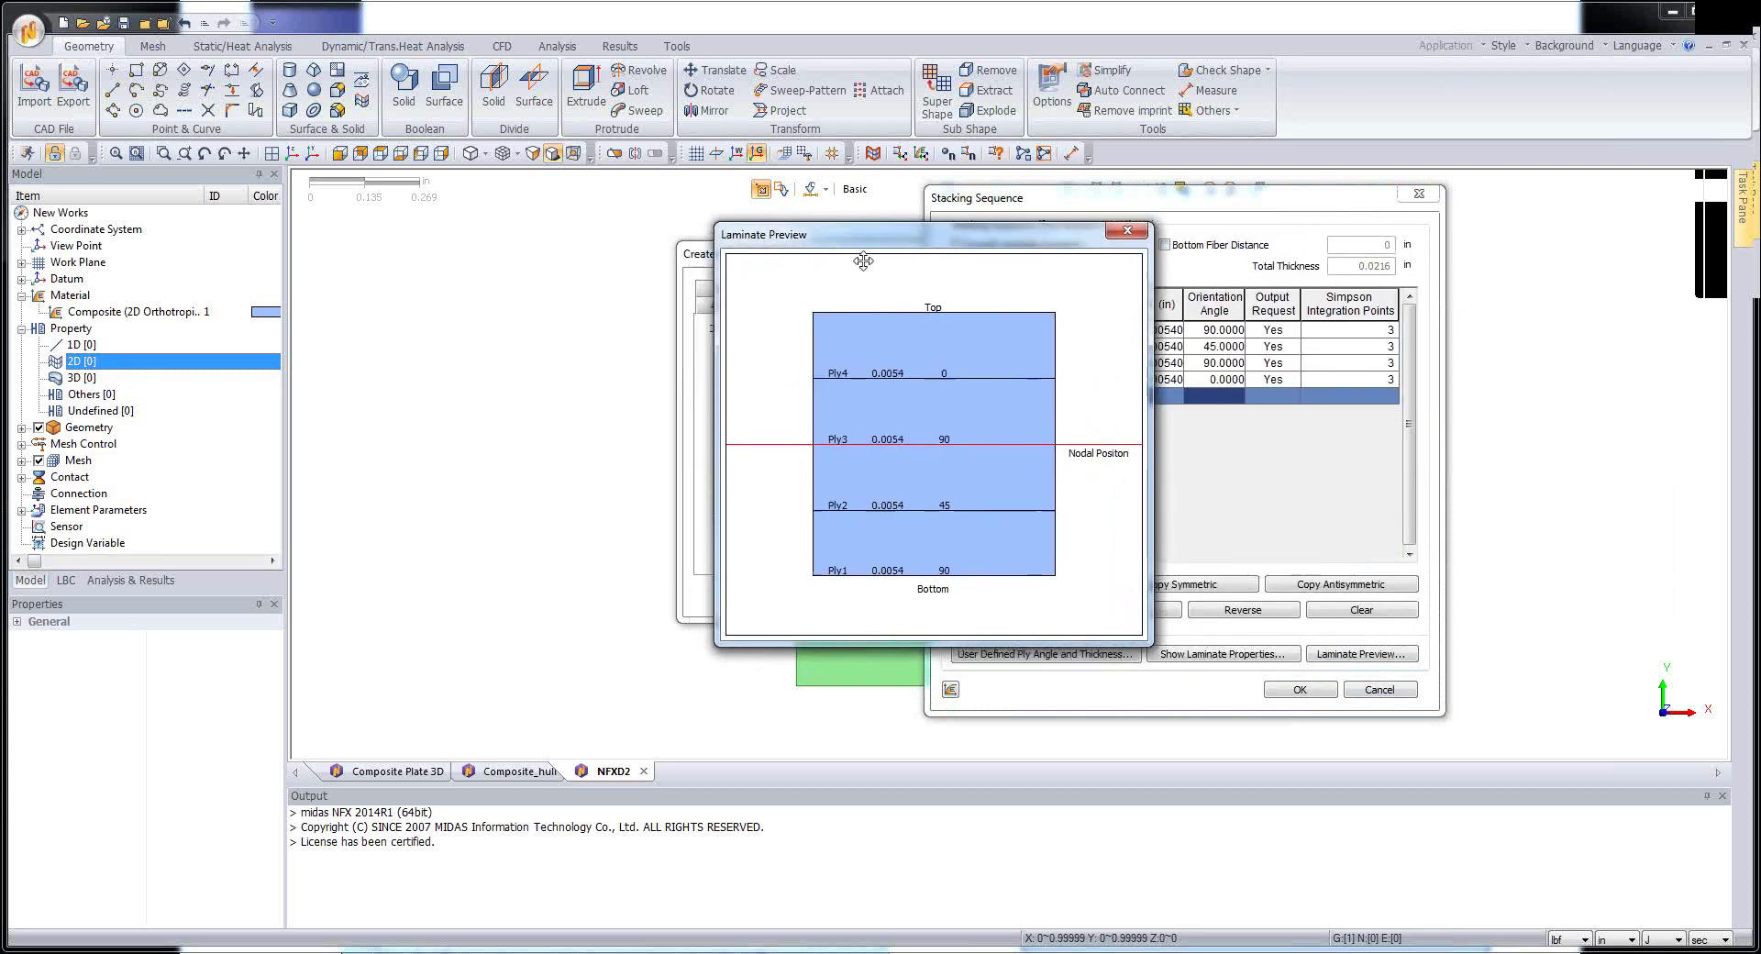
pyautogui.moveTo(1000, 237); pyautogui.dragTo(707, 237)
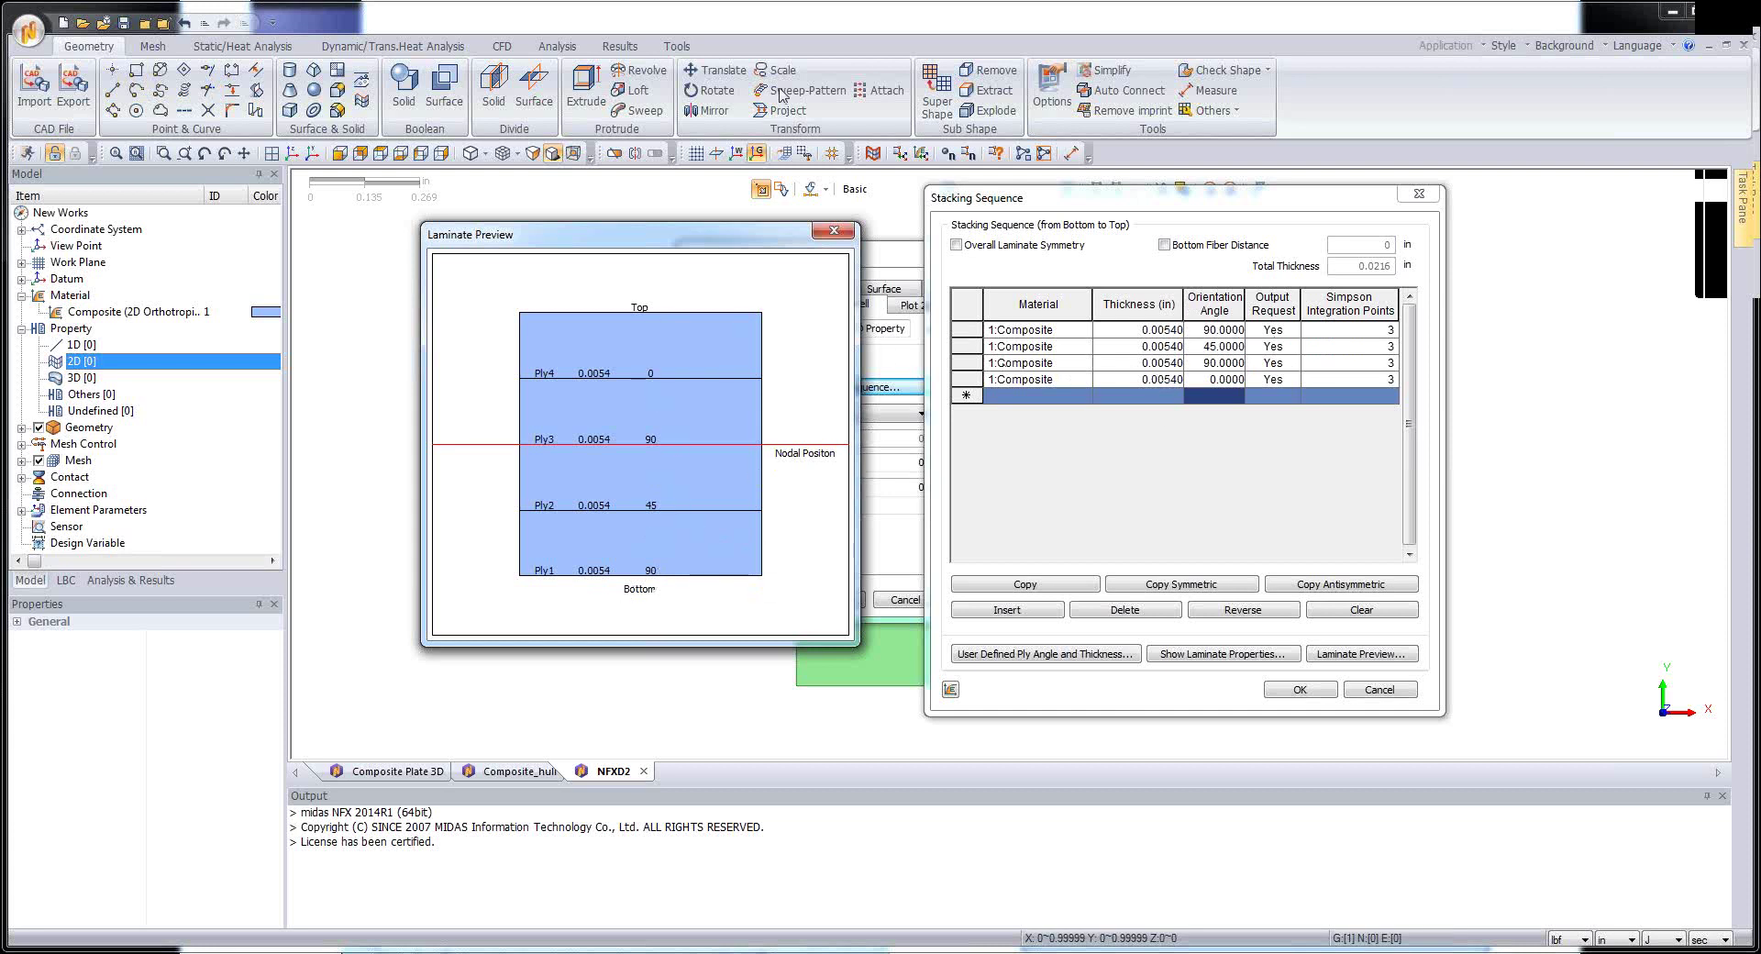
pyautogui.click(834, 230)
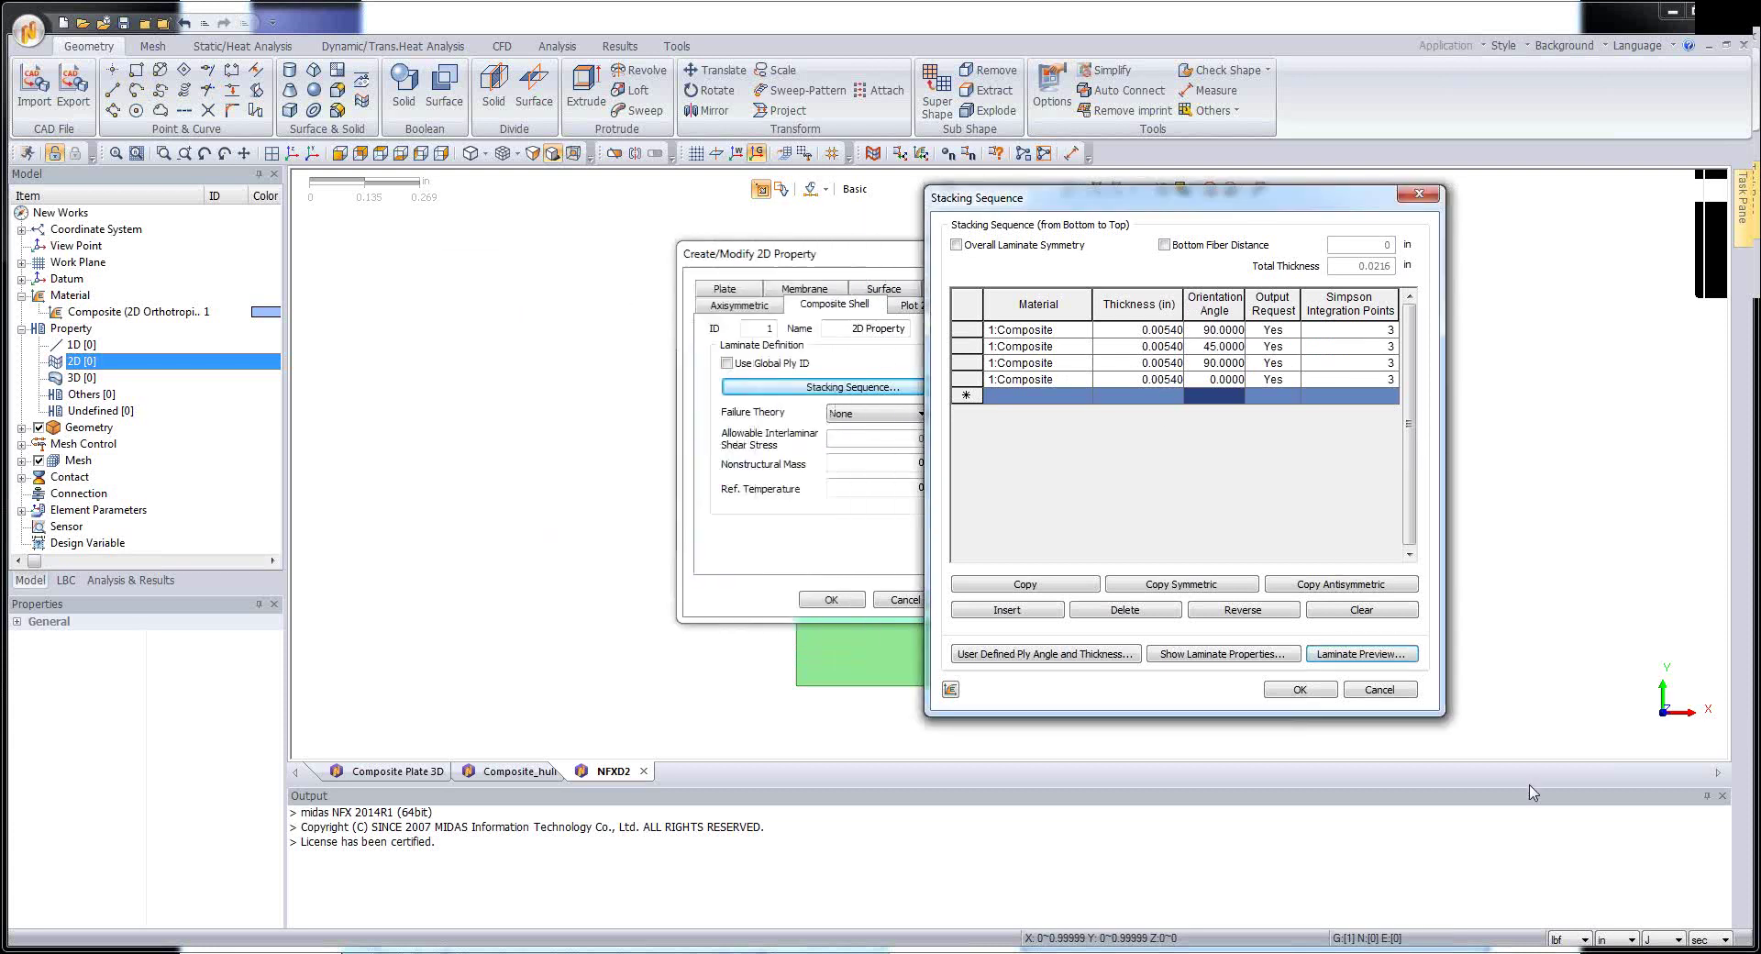
# - Accept the four-ply stack, choose Hill failure theory with interlaminar shear allowable 500, and create the property
pyautogui.click(1286, 690)
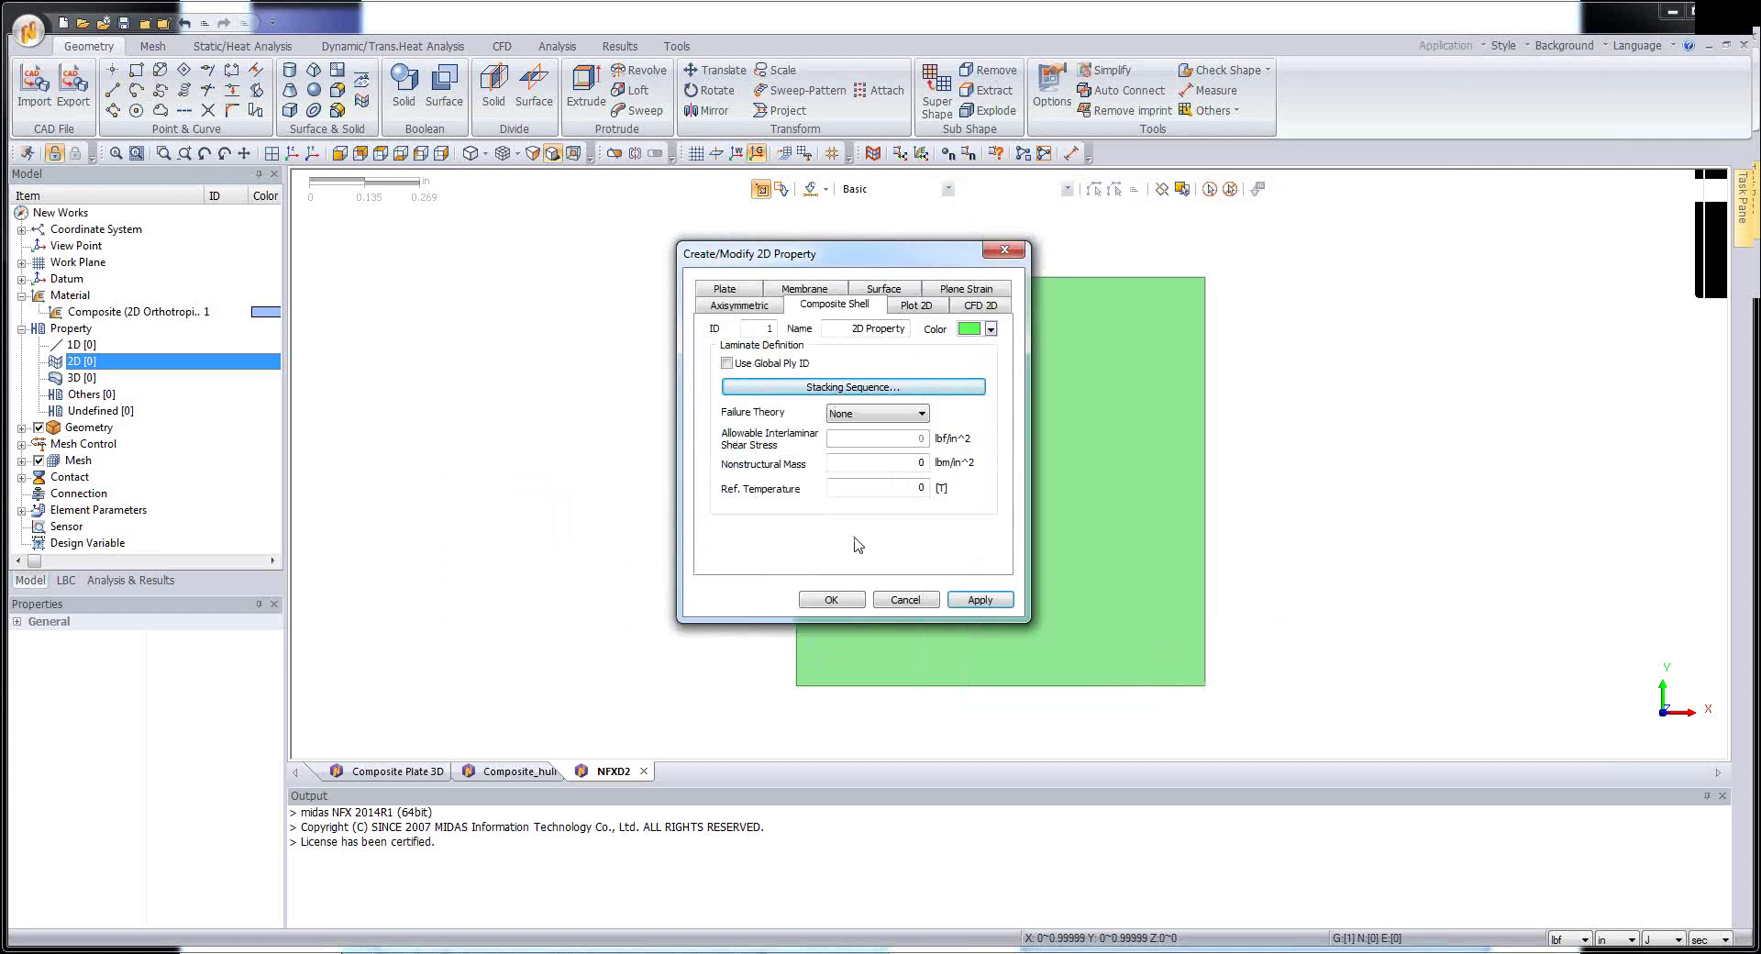
pyautogui.click(862, 417)
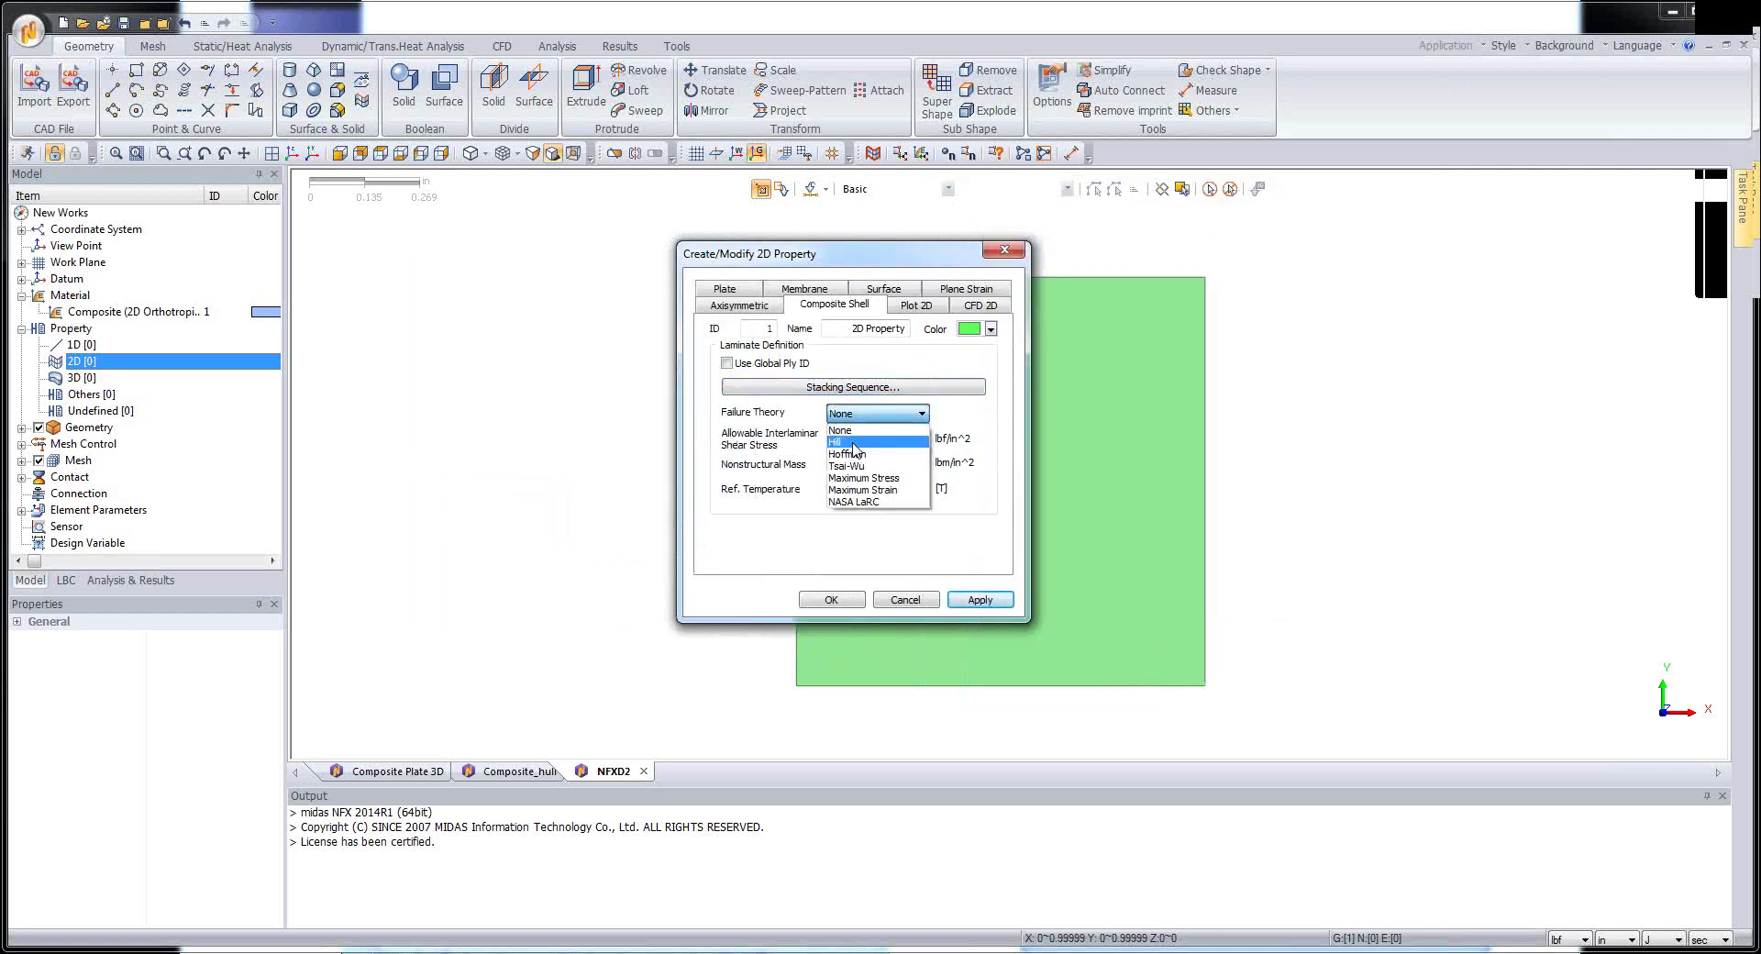
pyautogui.click(858, 442)
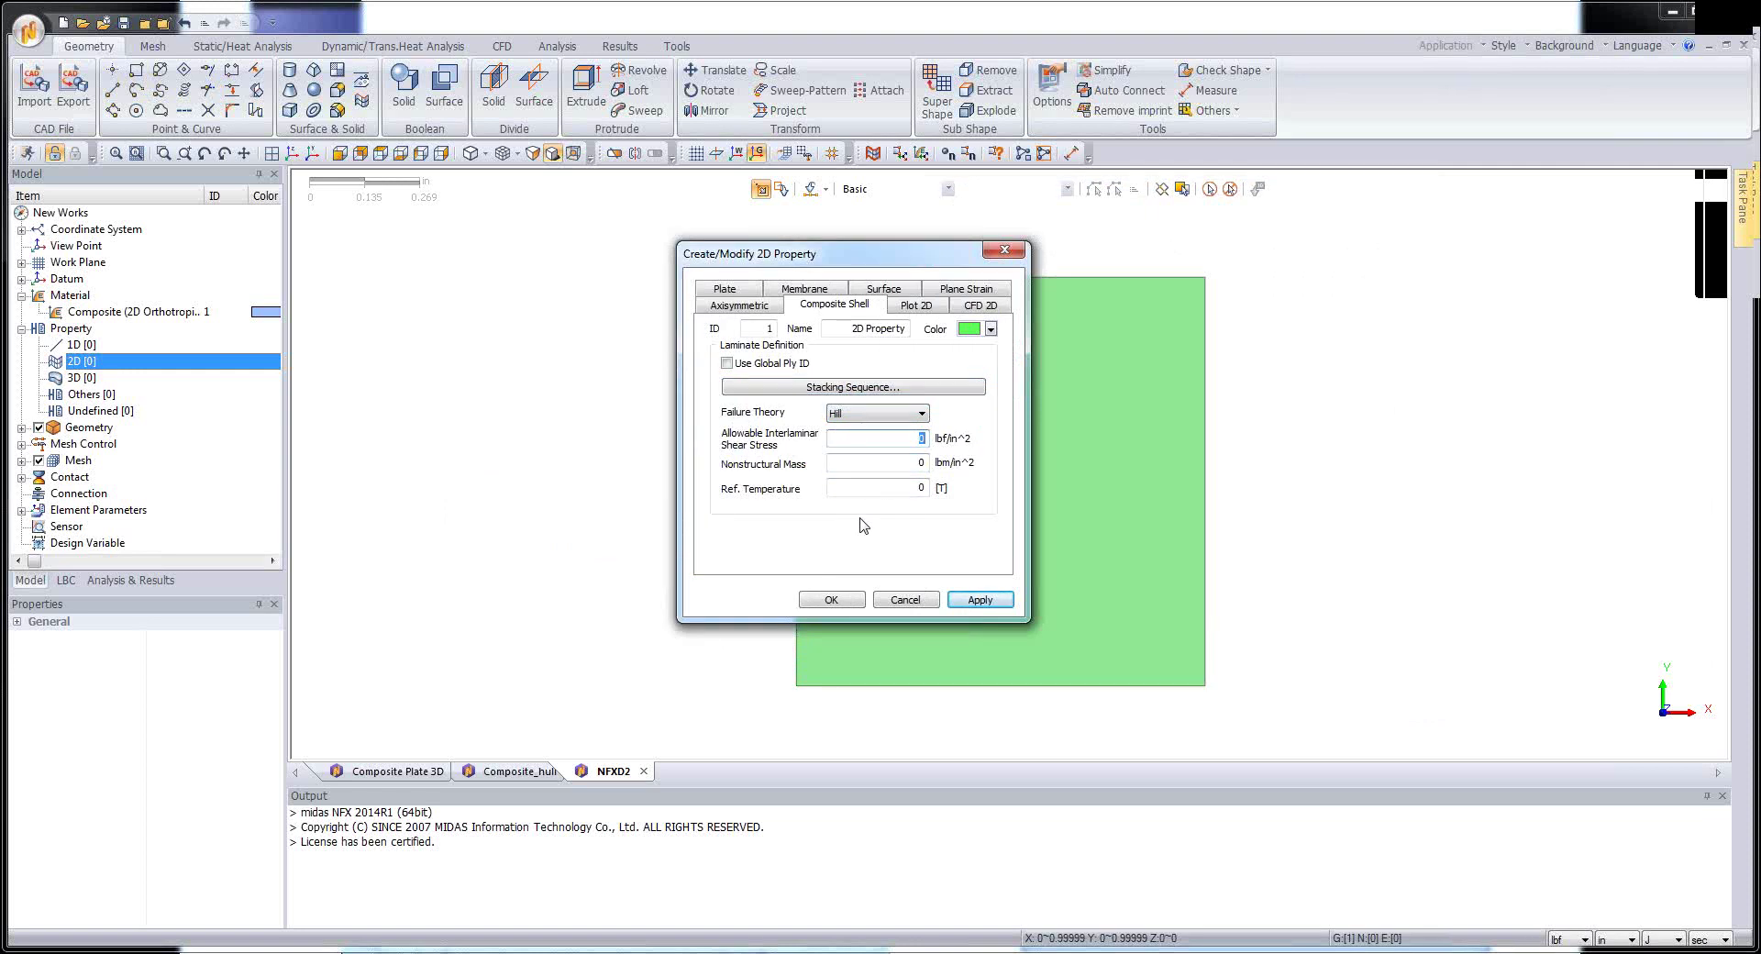
pyautogui.write('5000')
pyautogui.click(835, 600)
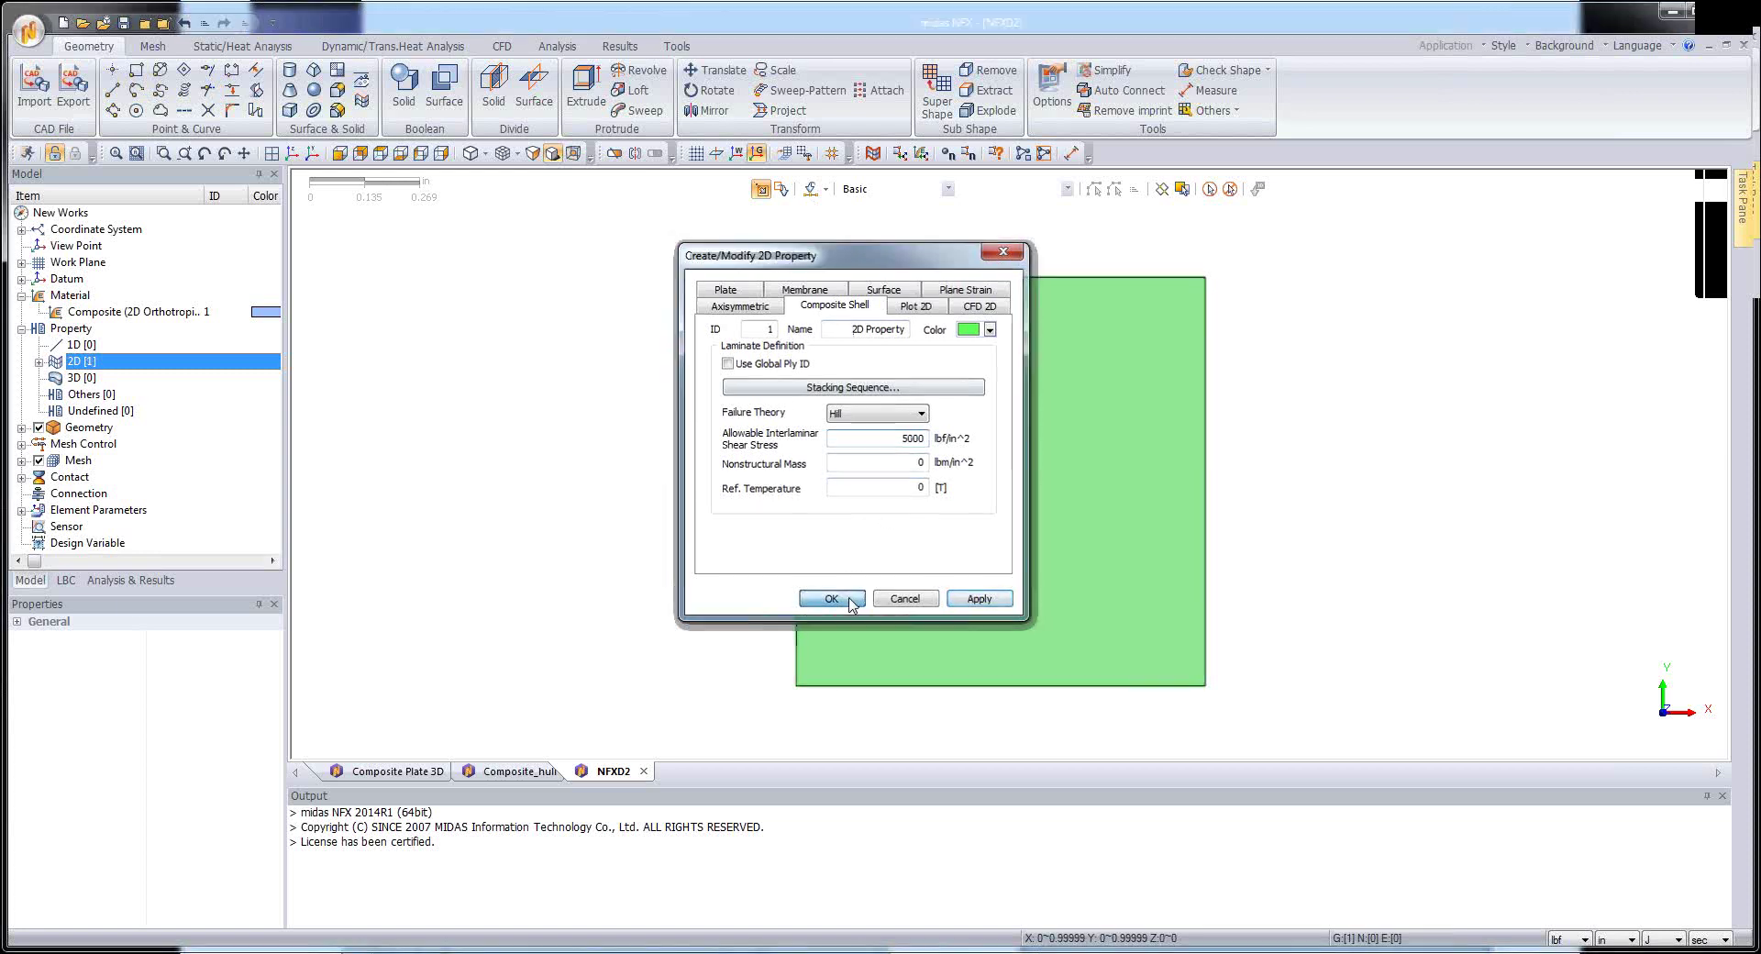
pyautogui.click(39, 361)
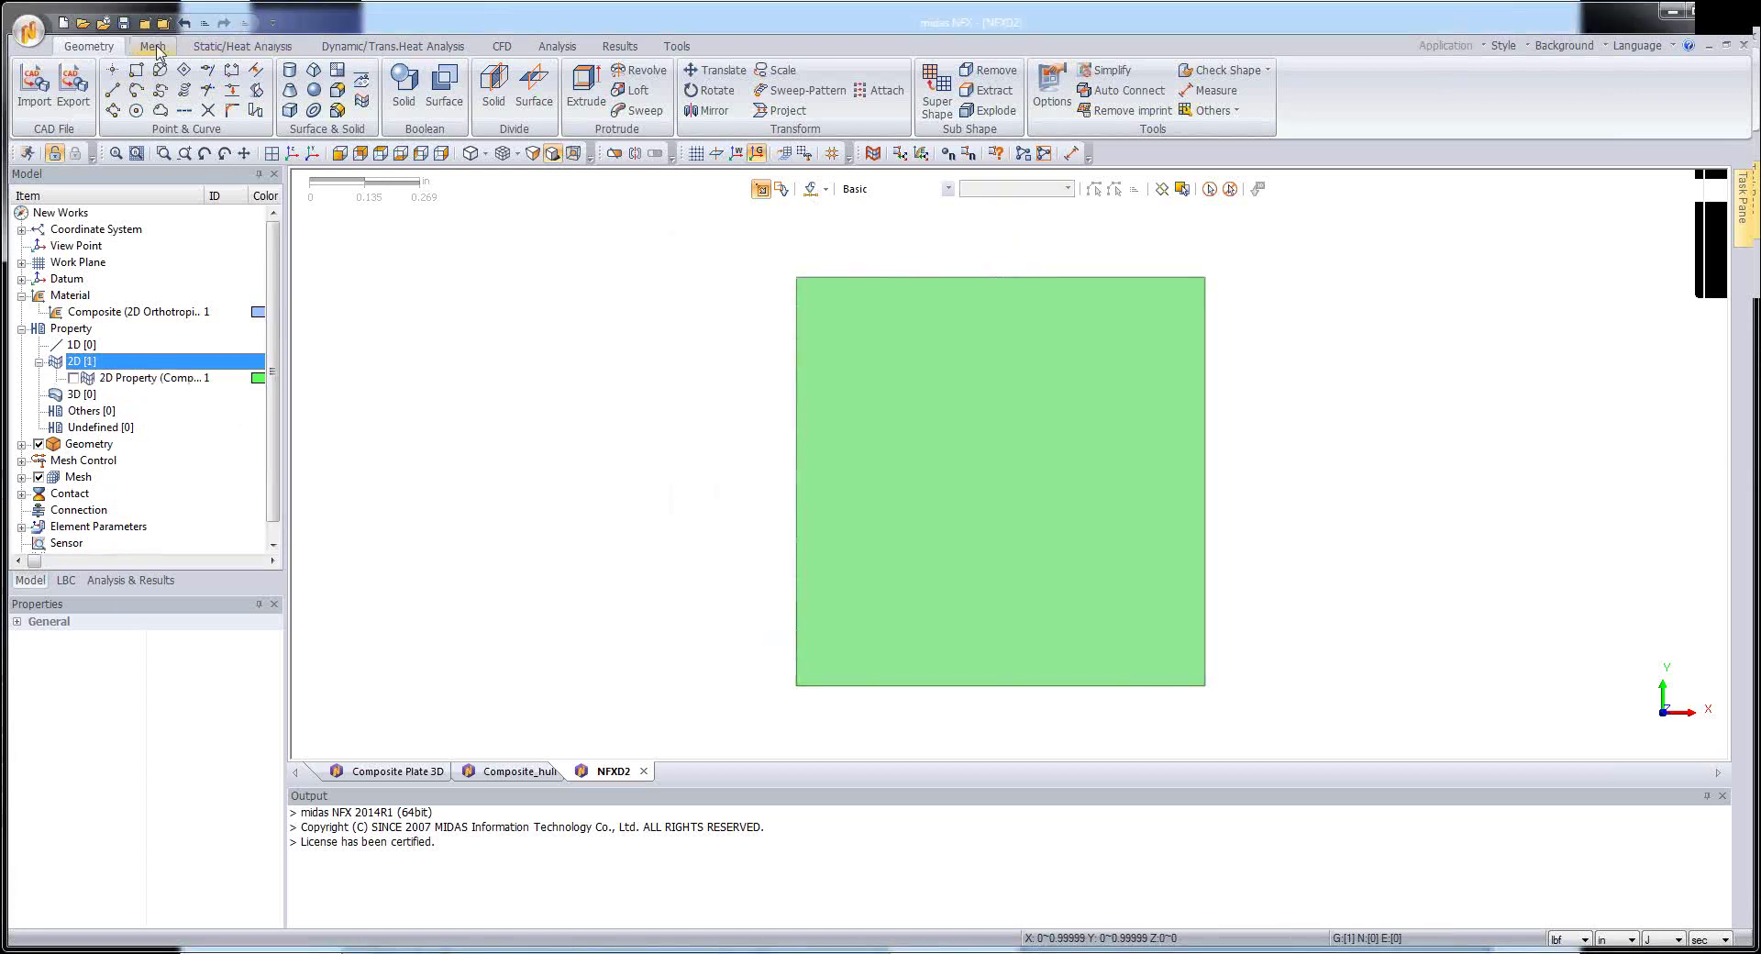
# - Map-mesh the square face with 2 divisions into four elements and display the material axes
pyautogui.click(156, 49)
pyautogui.click(294, 106)
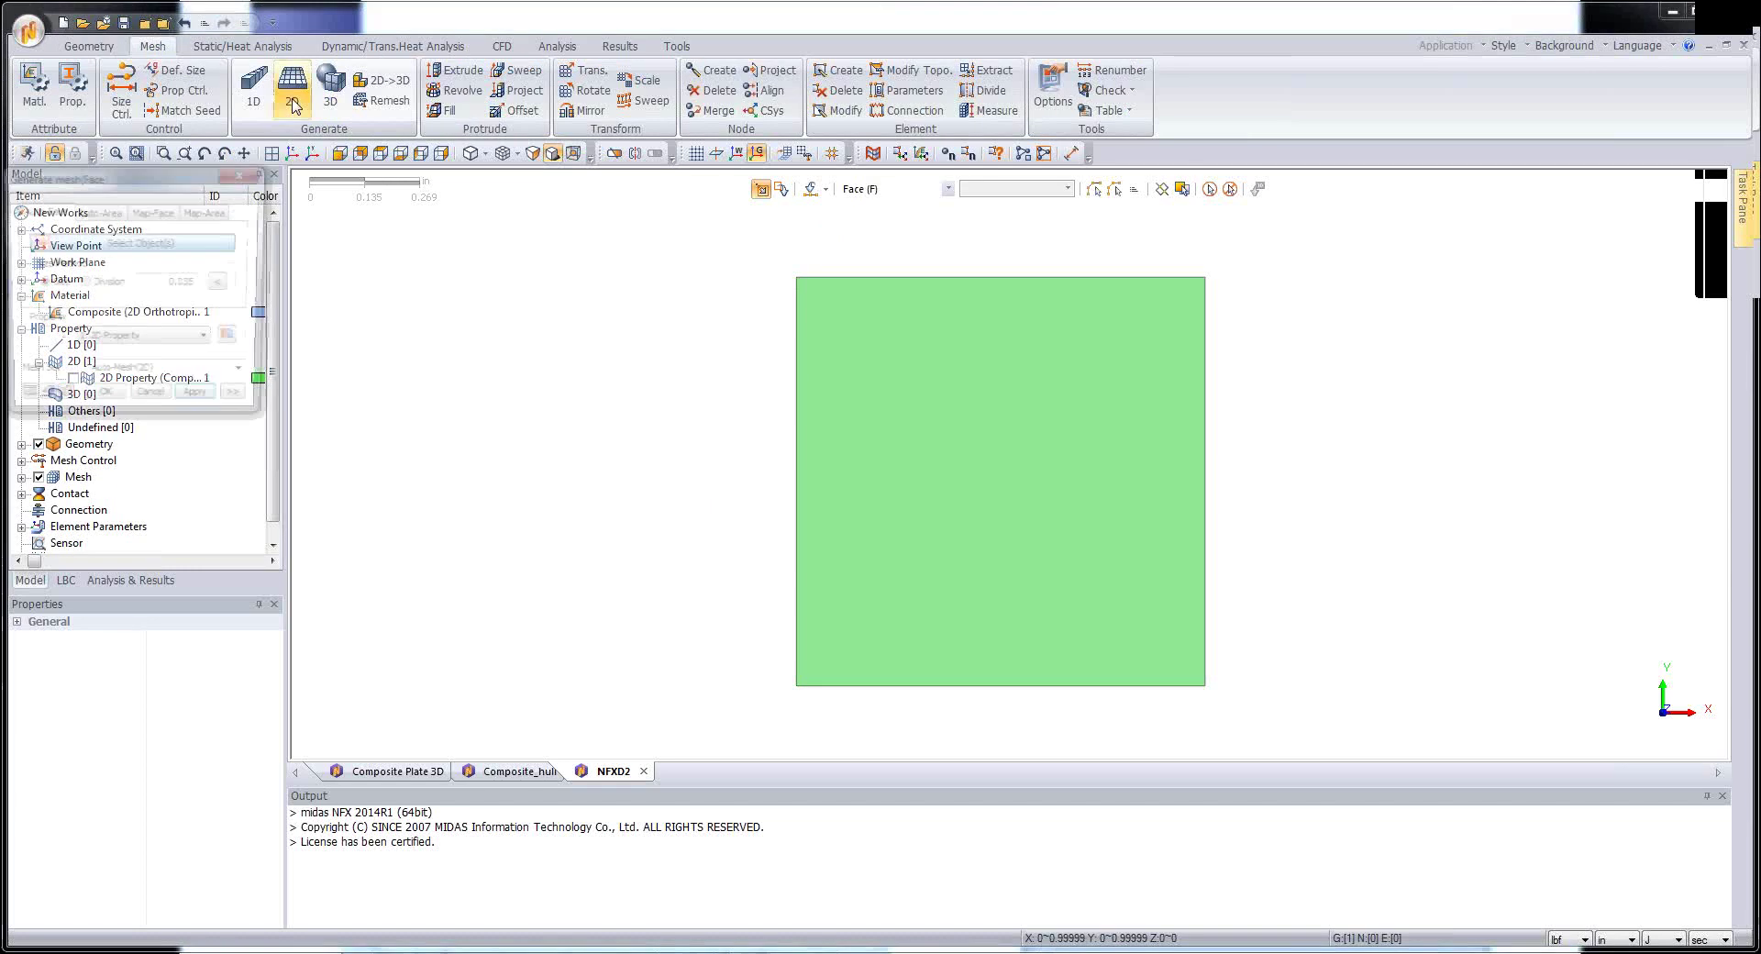
pyautogui.moveTo(182, 175); pyautogui.dragTo(464, 216)
pyautogui.click(437, 239)
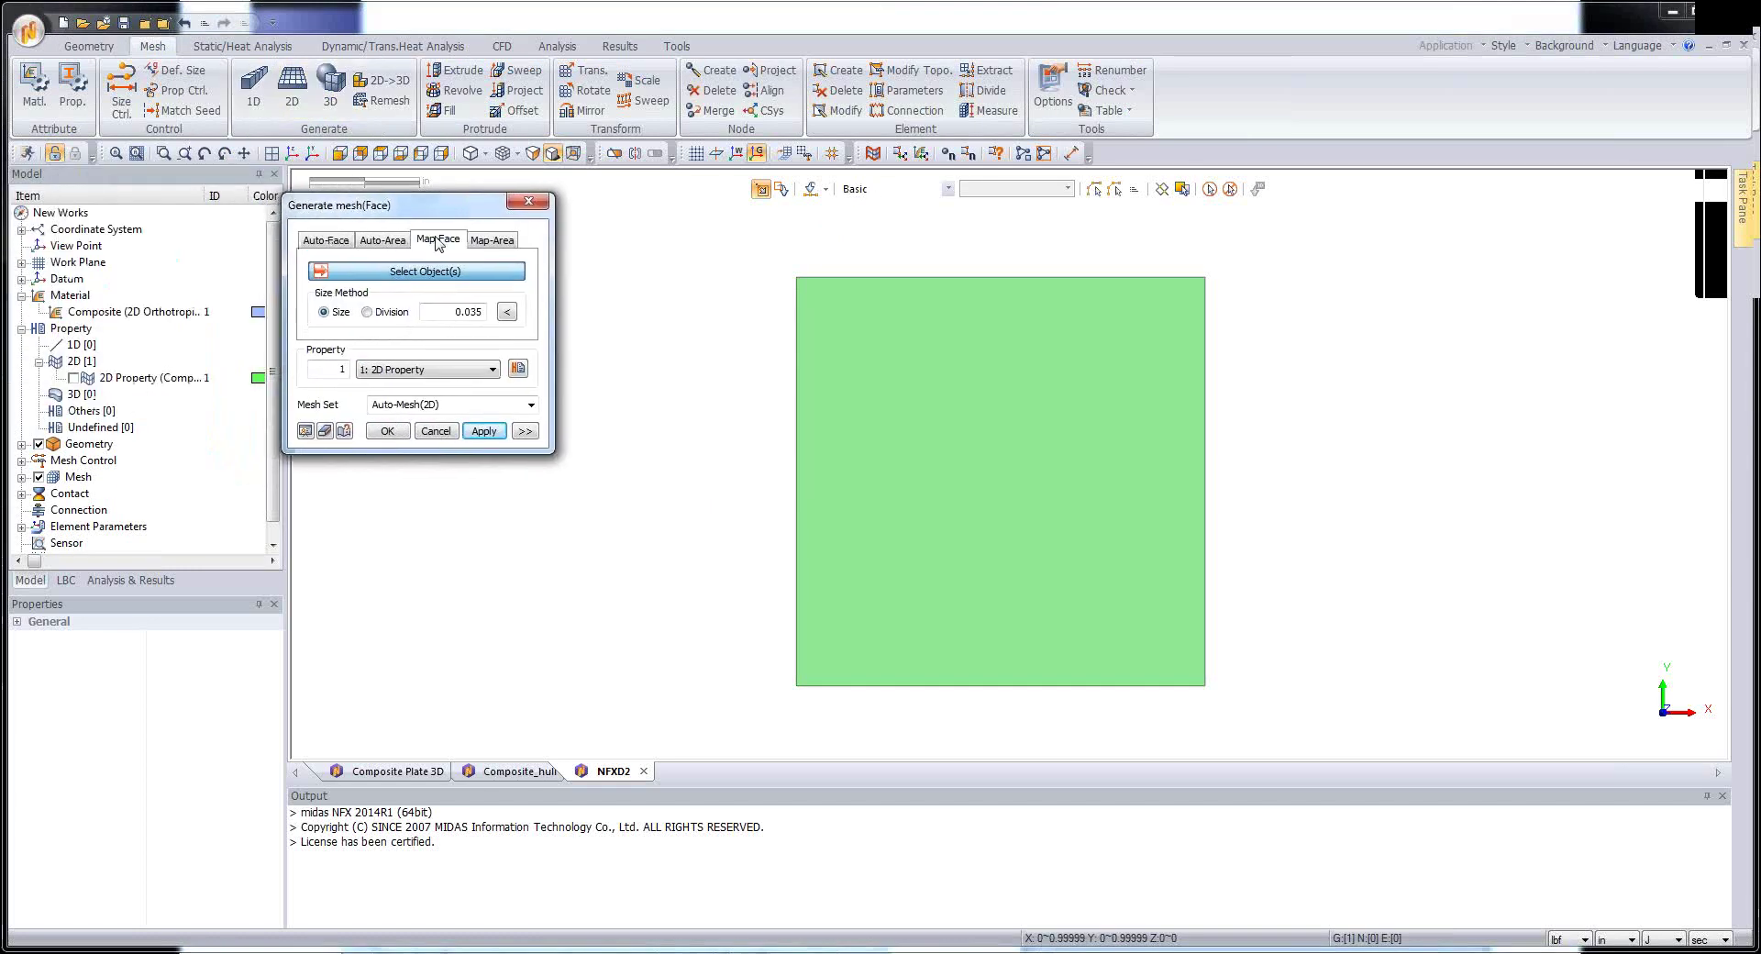
pyautogui.click(1014, 499)
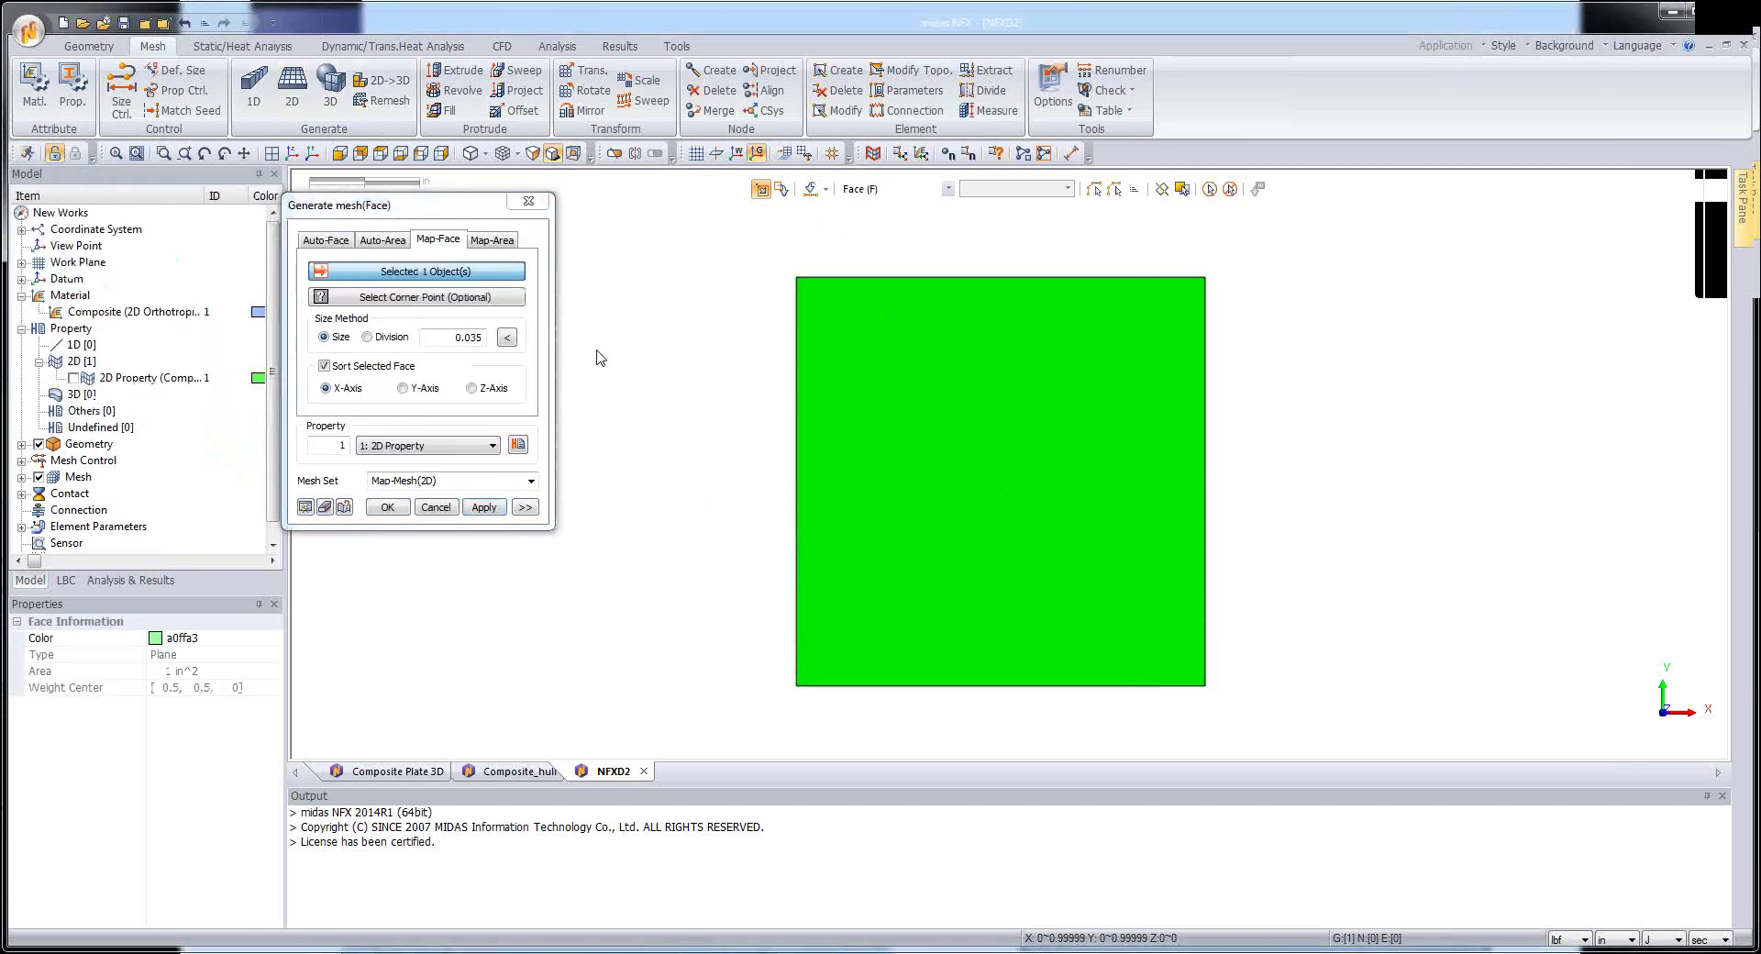
pyautogui.click(367, 337)
pyautogui.doubleClick(460, 334)
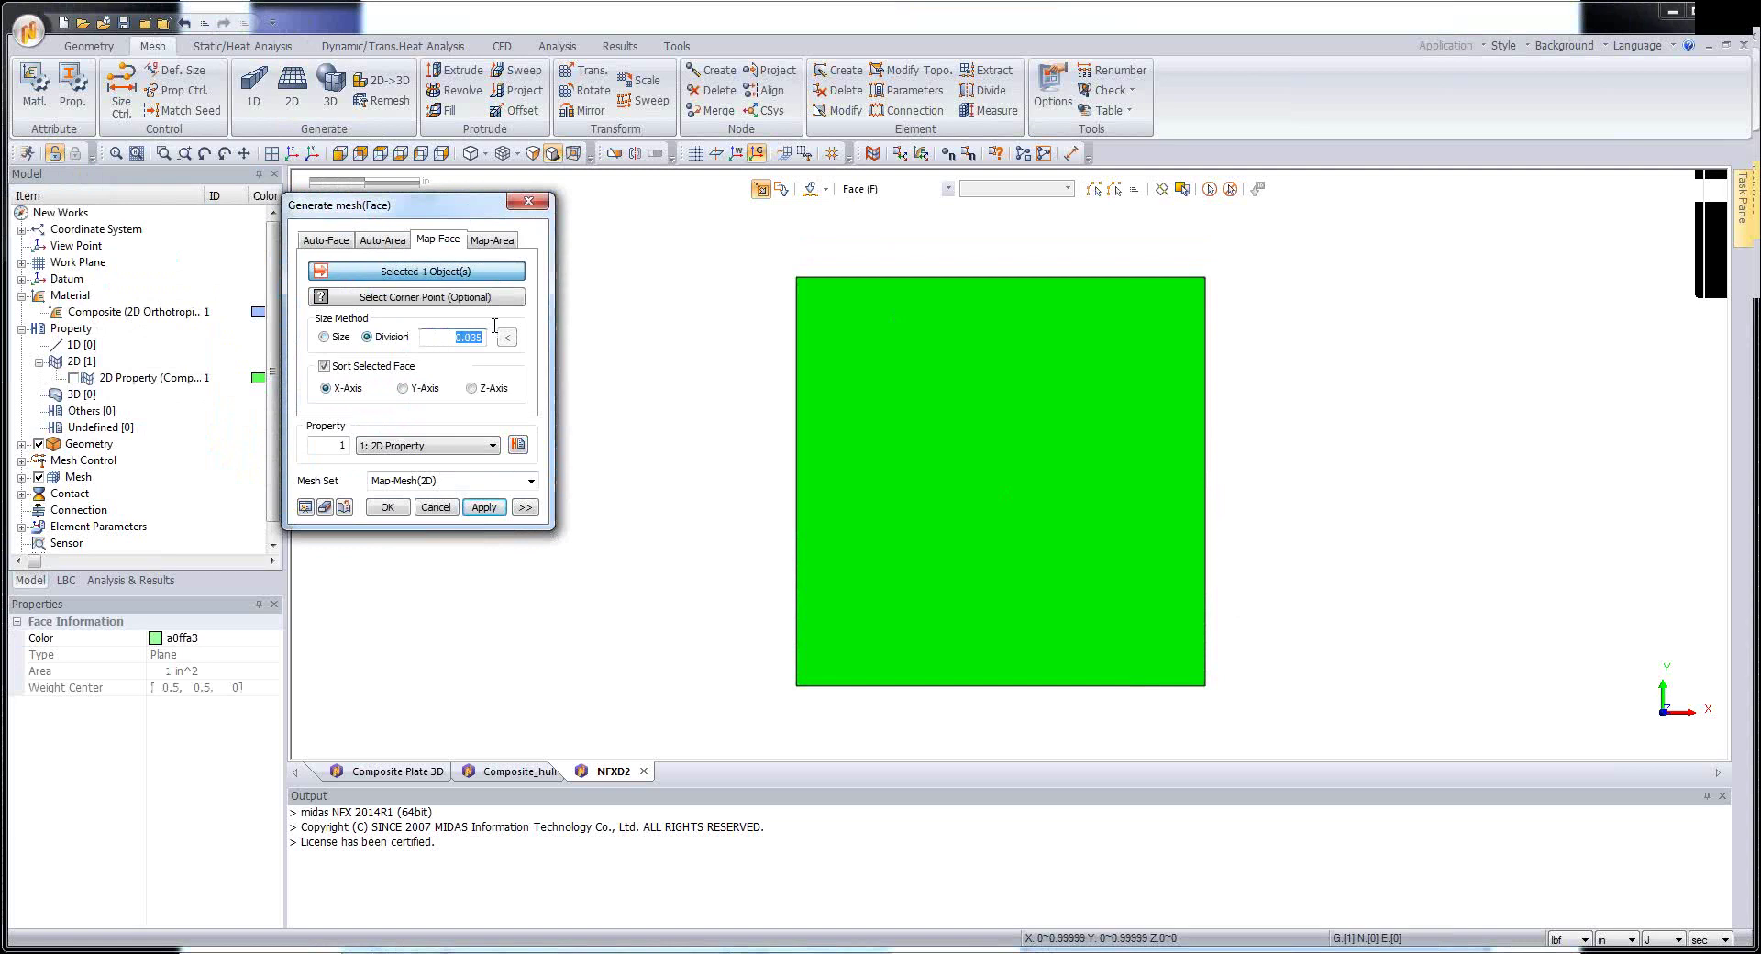
pyautogui.write('2')
pyautogui.click(305, 508)
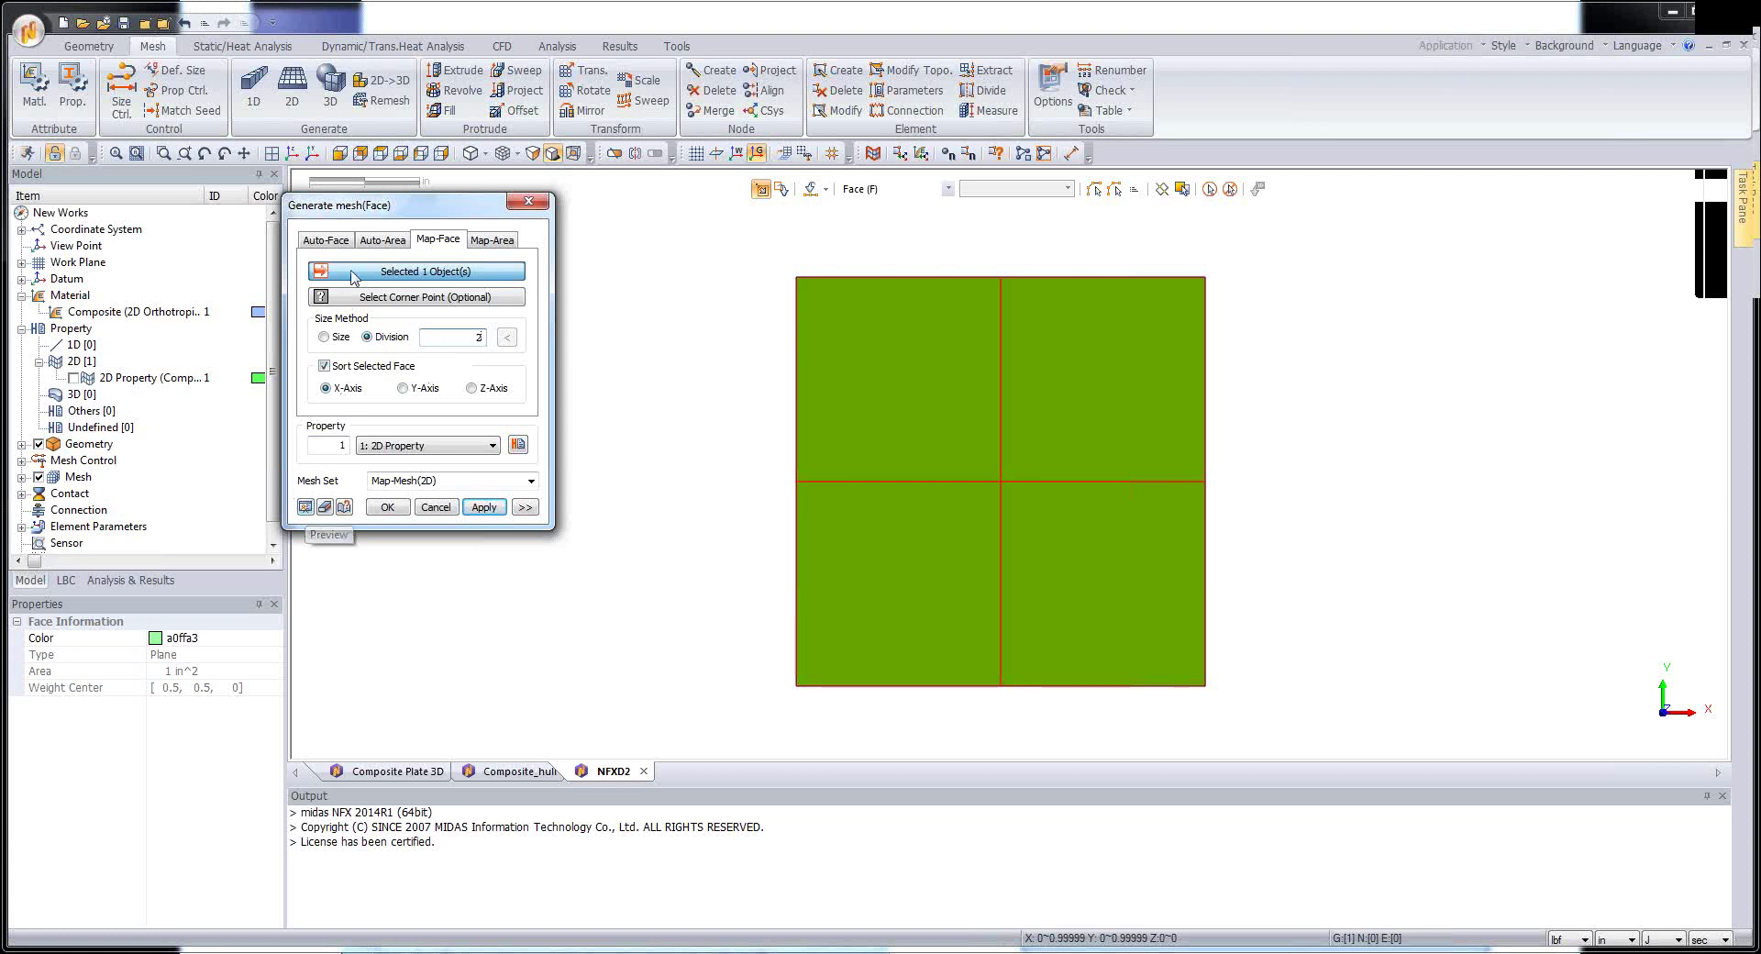
pyautogui.moveTo(422, 203); pyautogui.dragTo(538, 257)
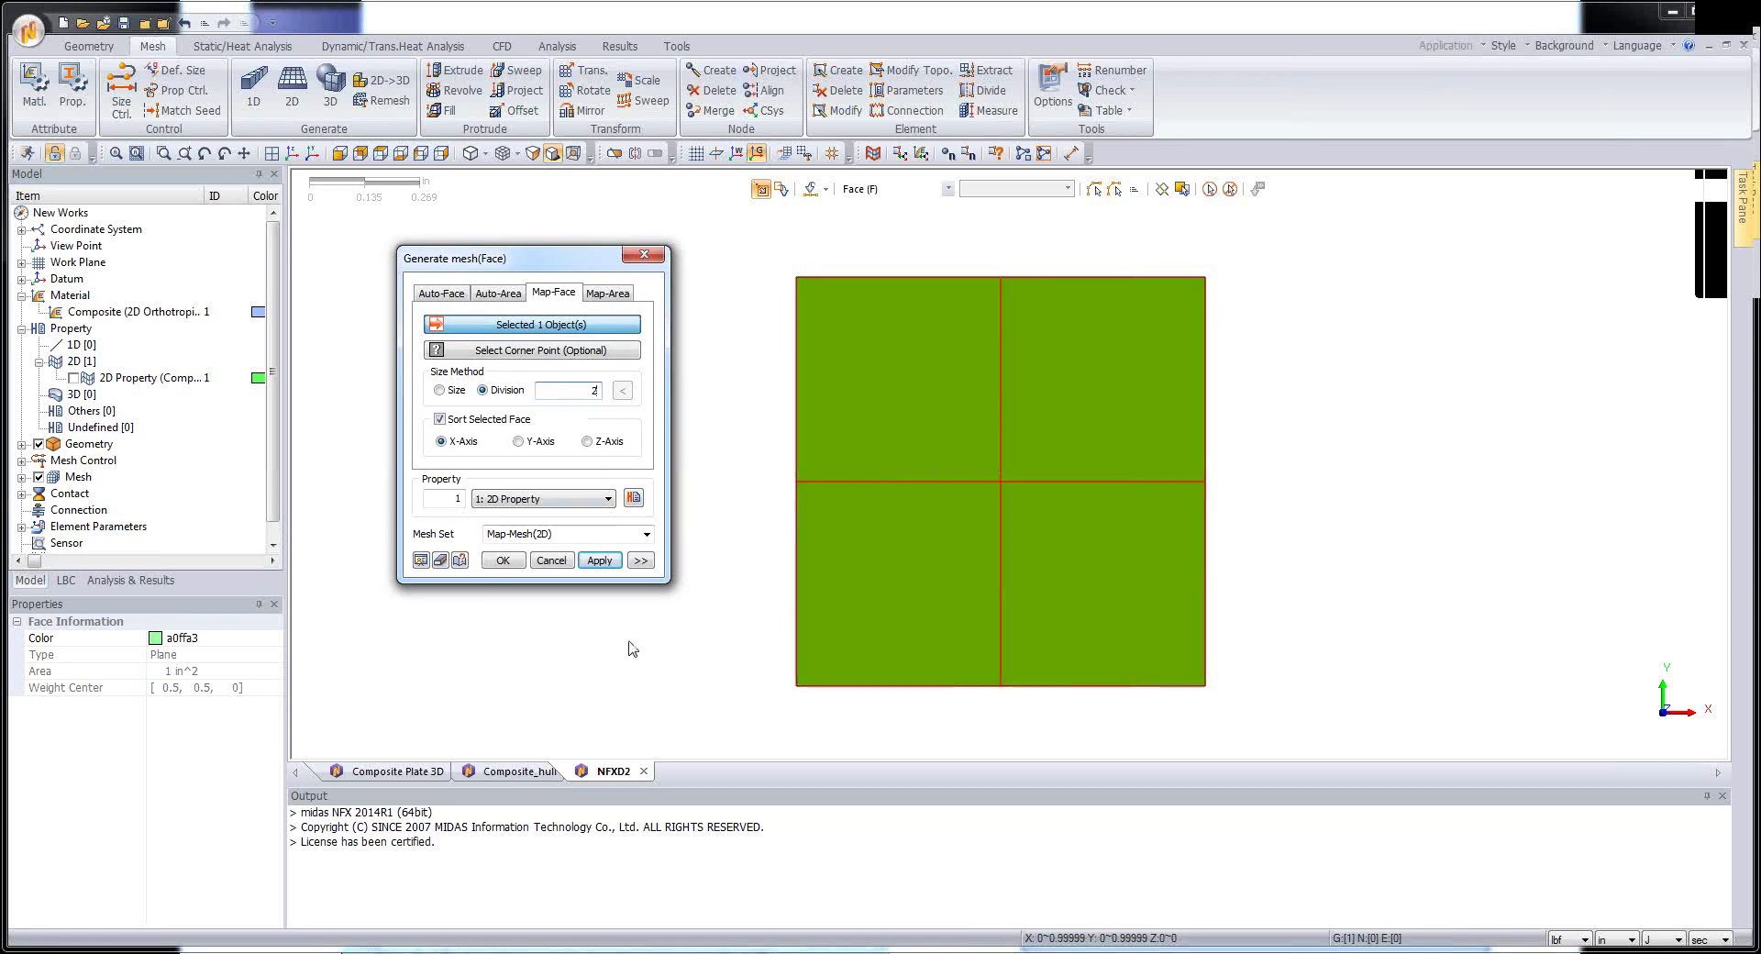
pyautogui.click(505, 561)
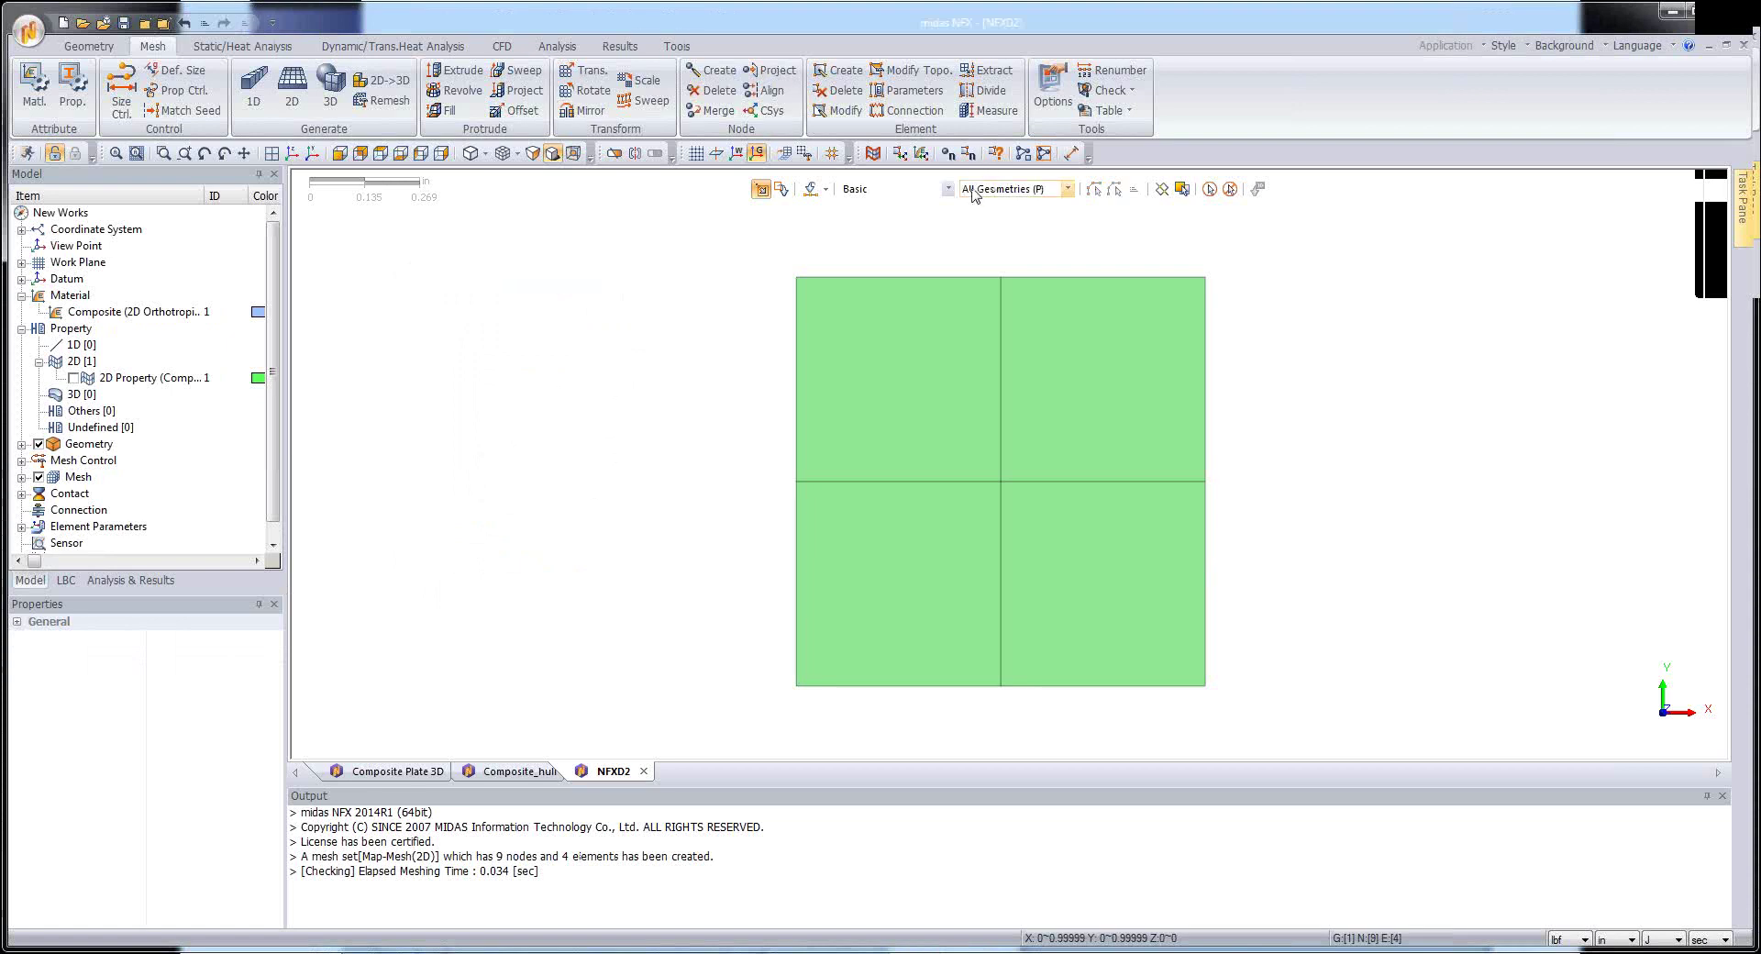
pyautogui.click(922, 153)
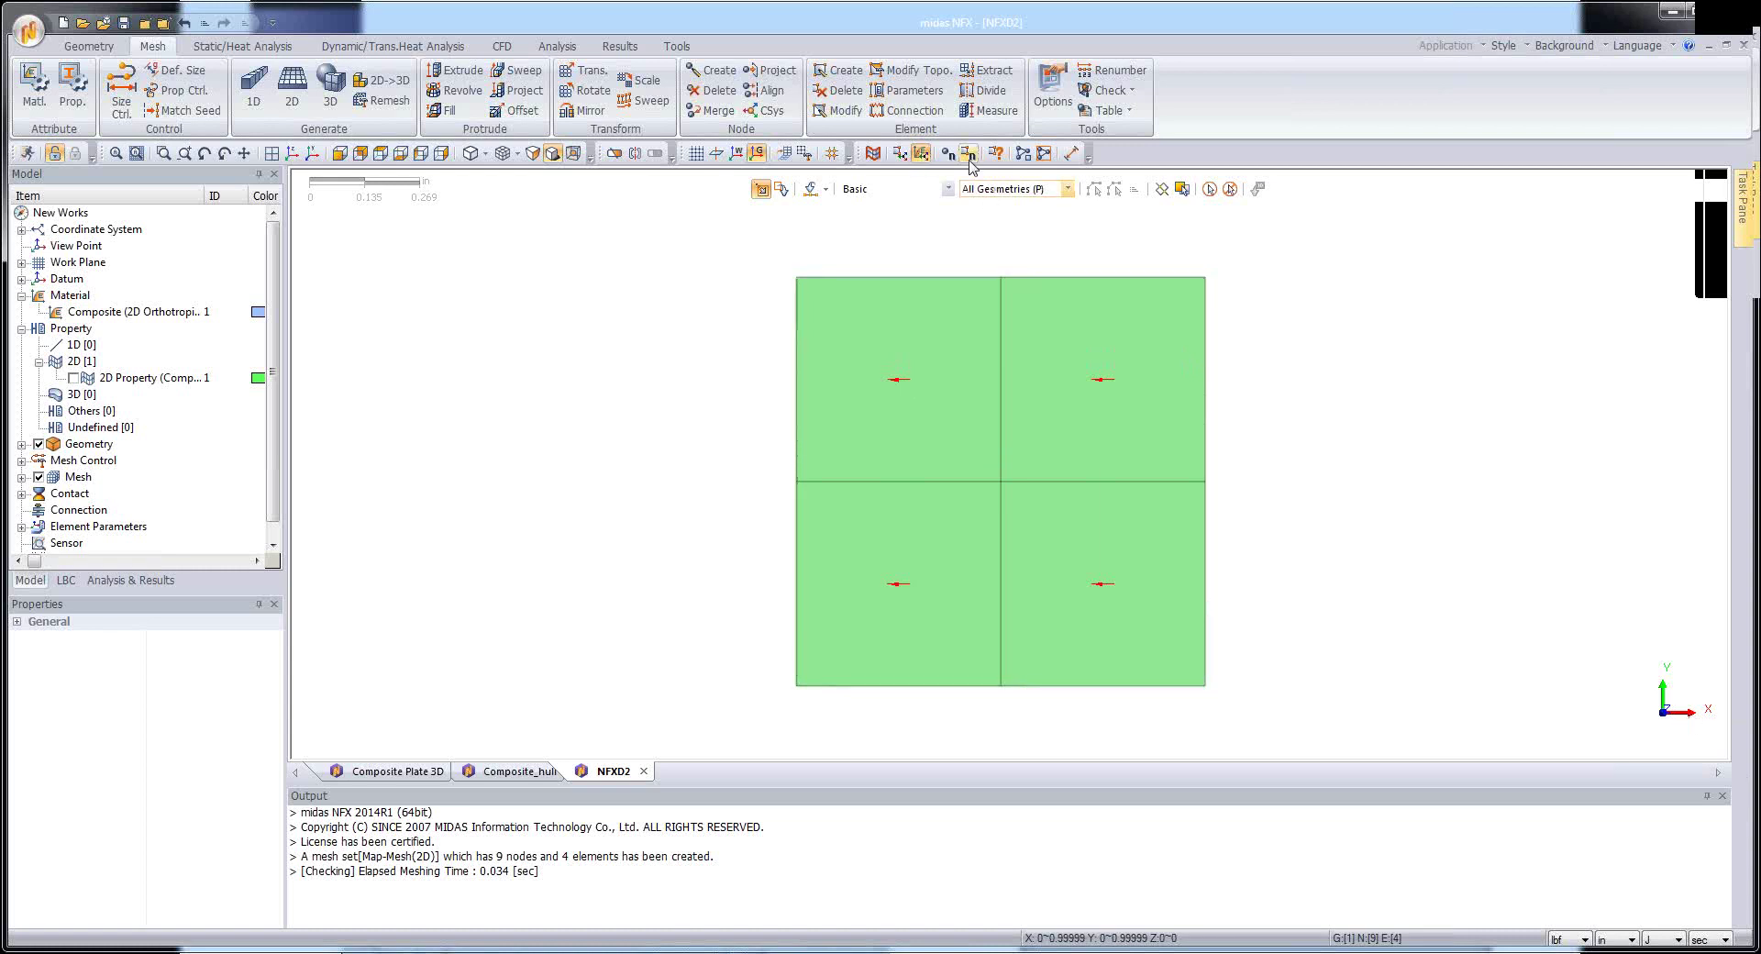
# - Select all four plate elements in the 2D mesh parameters and add a material orientation
pyautogui.click(913, 90)
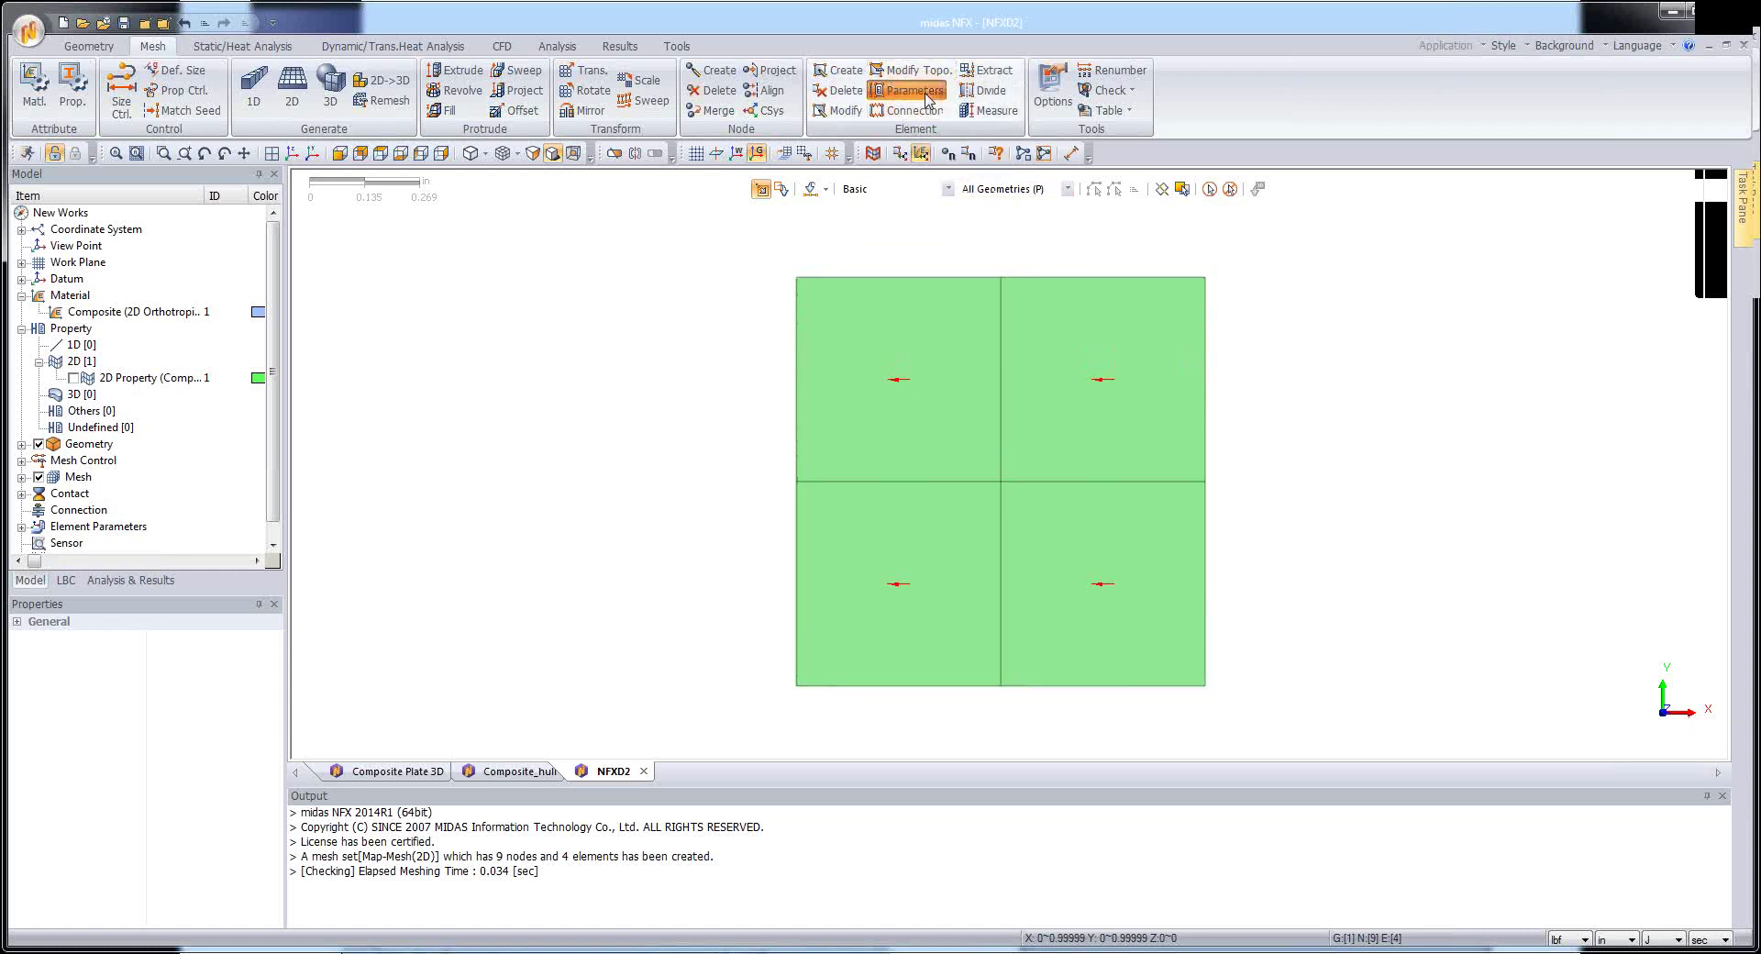
pyautogui.moveTo(156, 202); pyautogui.dragTo(544, 262)
pyautogui.click(445, 256)
pyautogui.moveTo(787, 267); pyautogui.dragTo(1317, 731)
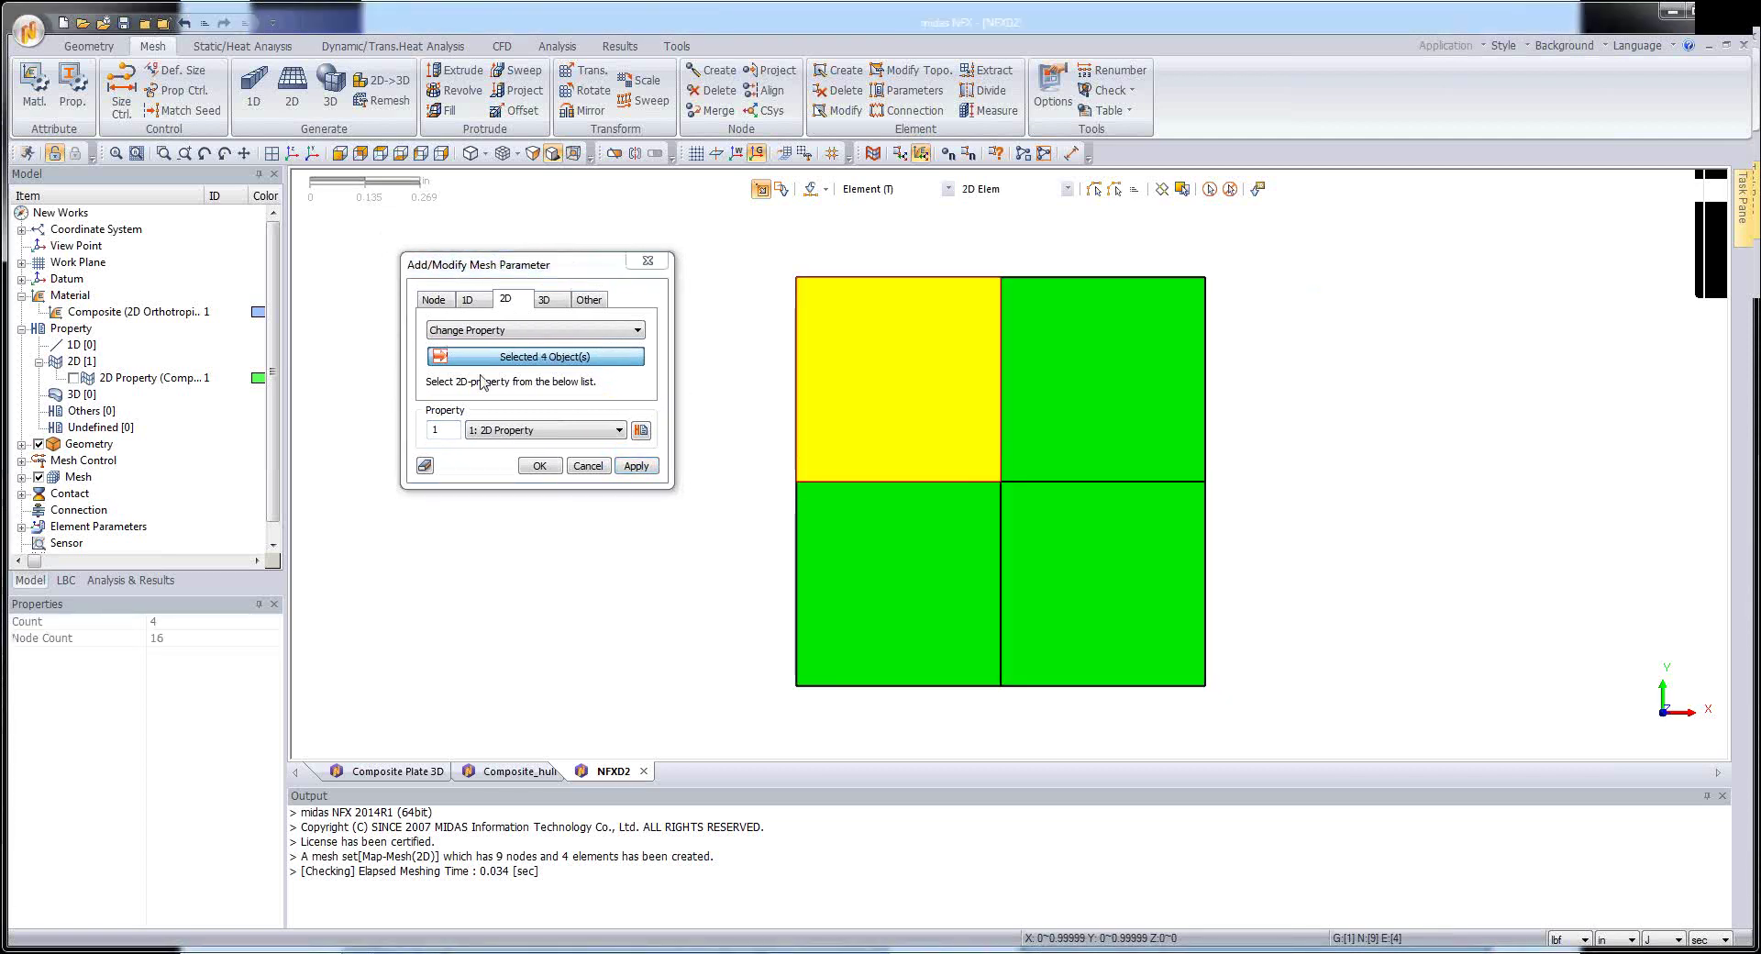
pyautogui.click(582, 335)
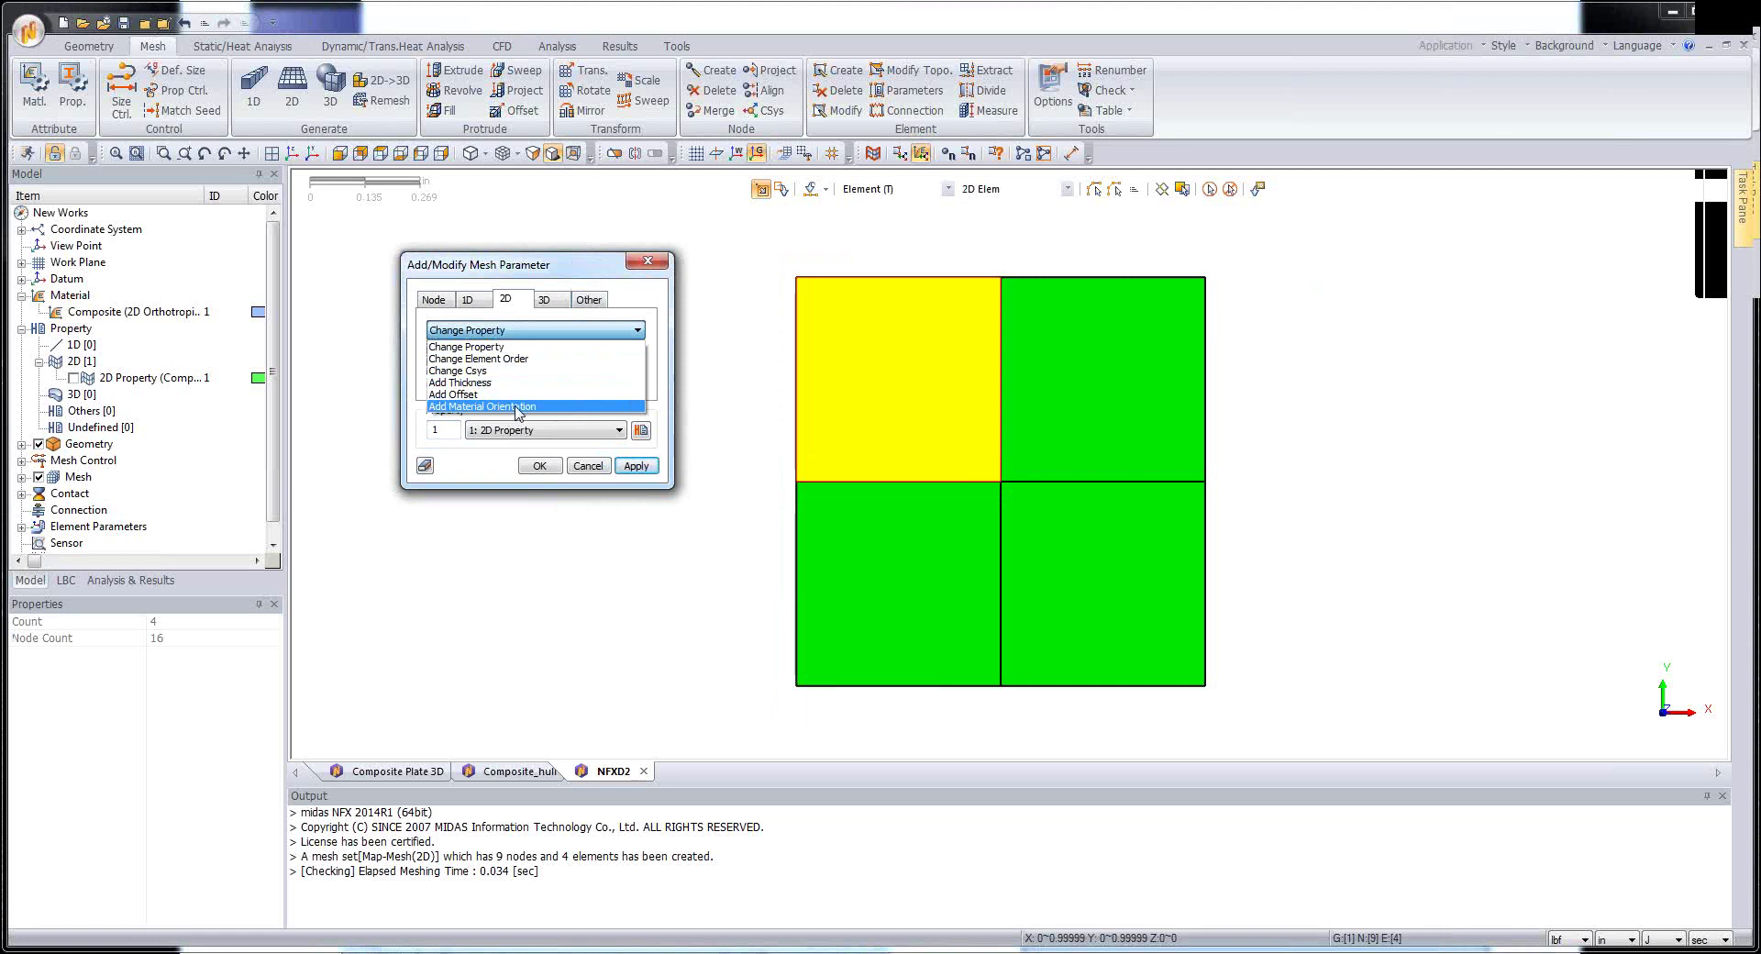
pyautogui.click(516, 406)
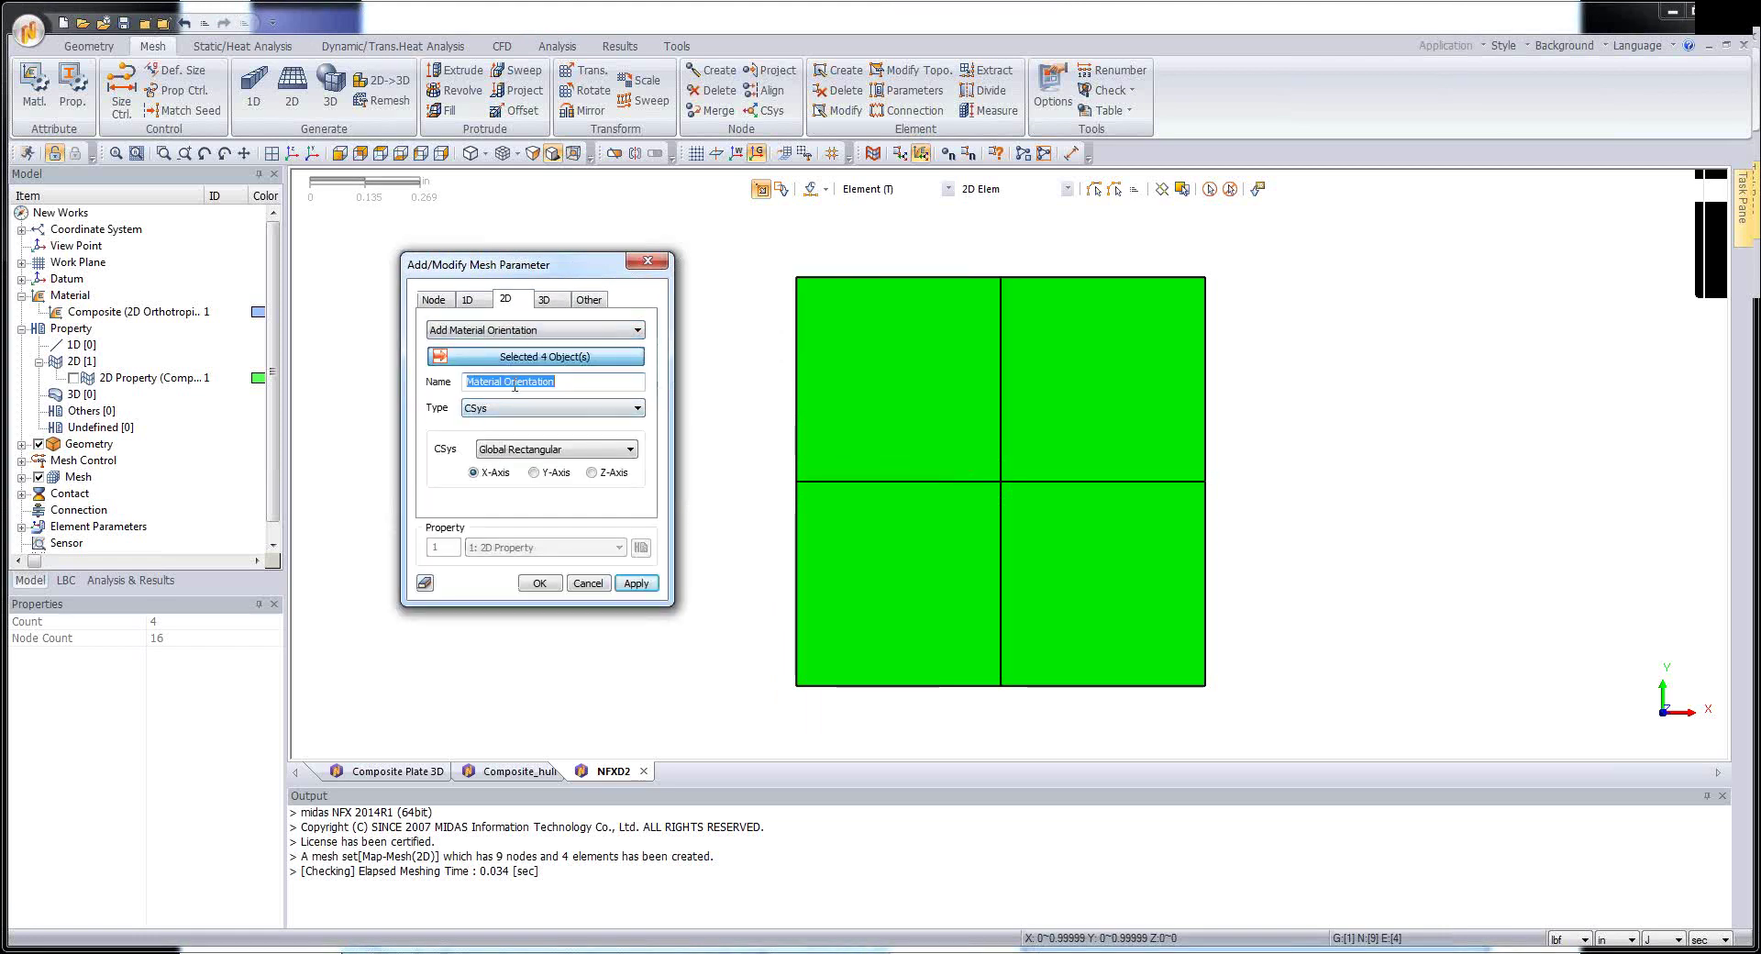
# - Orient the material by reference vector 1,0,0 on the four elements and close the settings
pyautogui.click(552, 410)
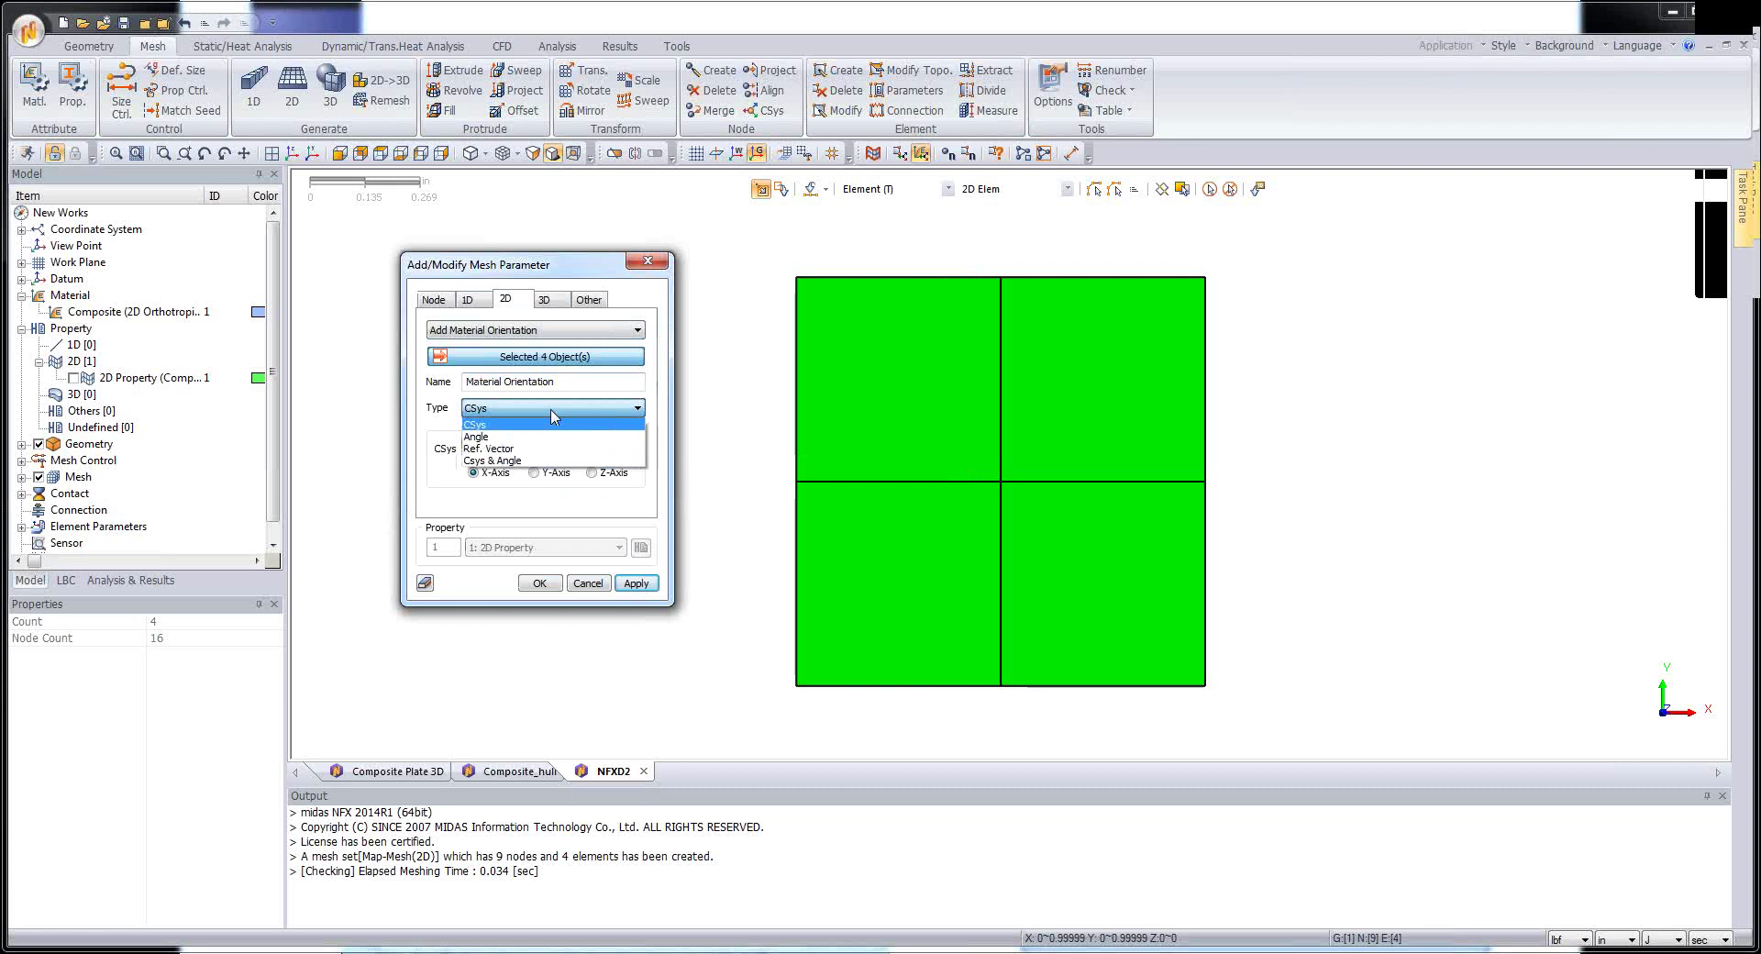
pyautogui.click(551, 411)
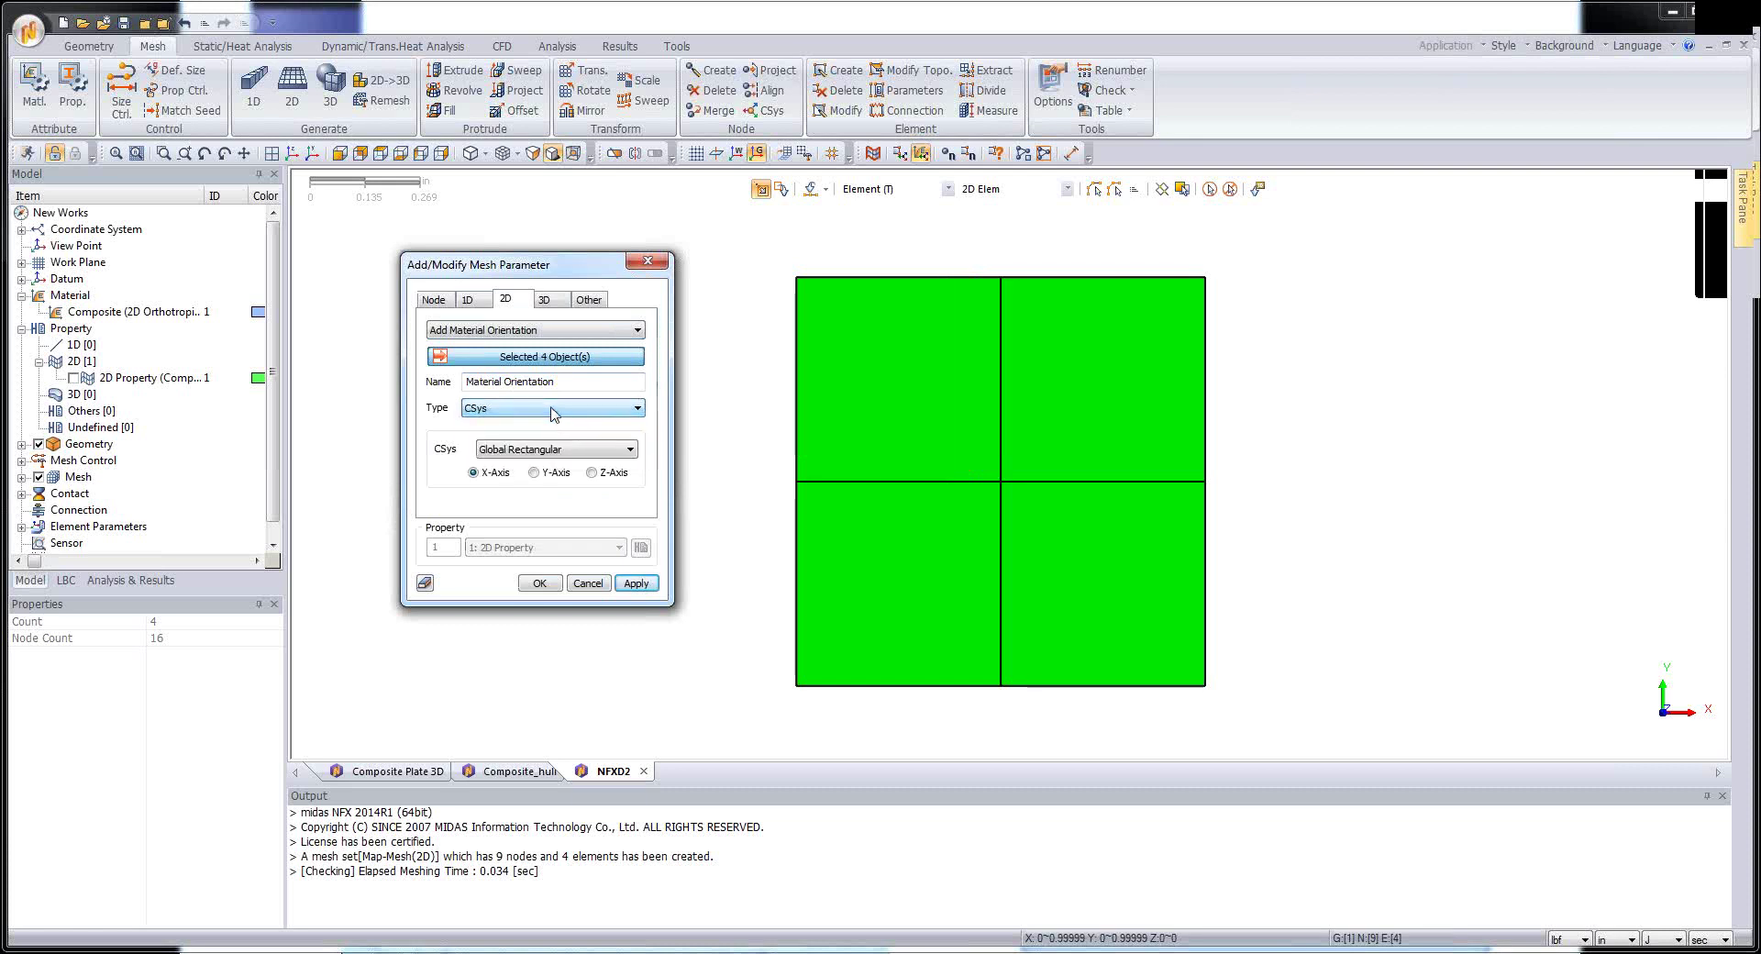
pyautogui.click(552, 410)
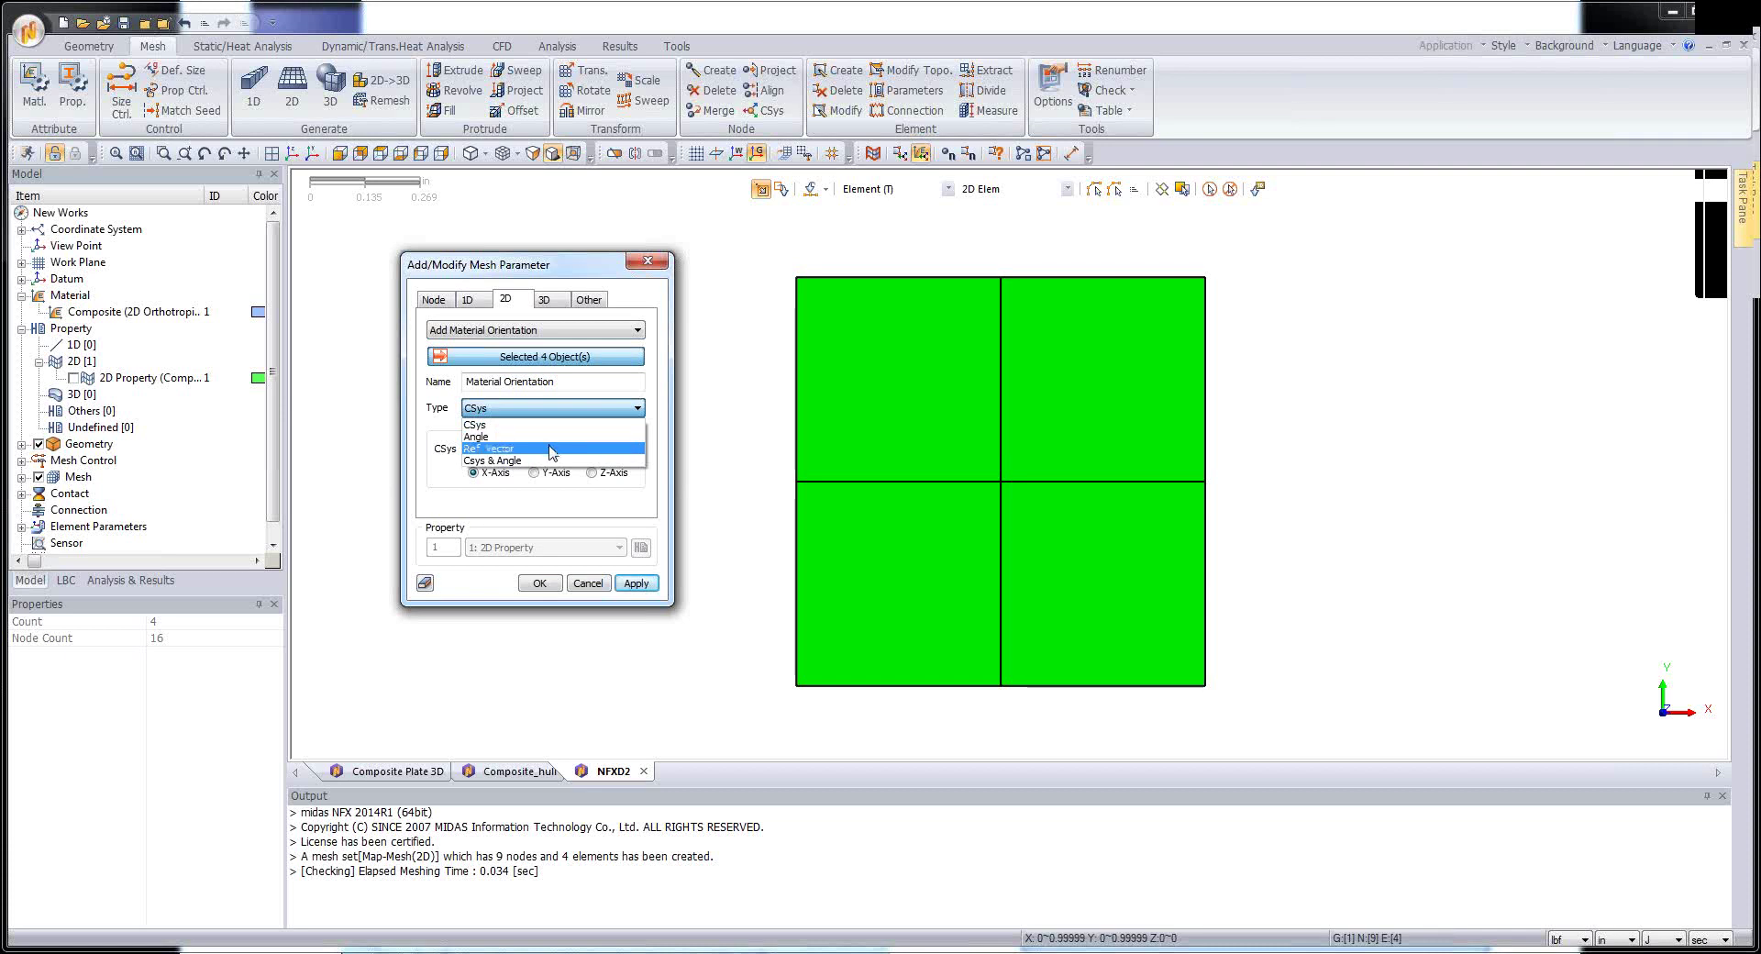
pyautogui.click(553, 448)
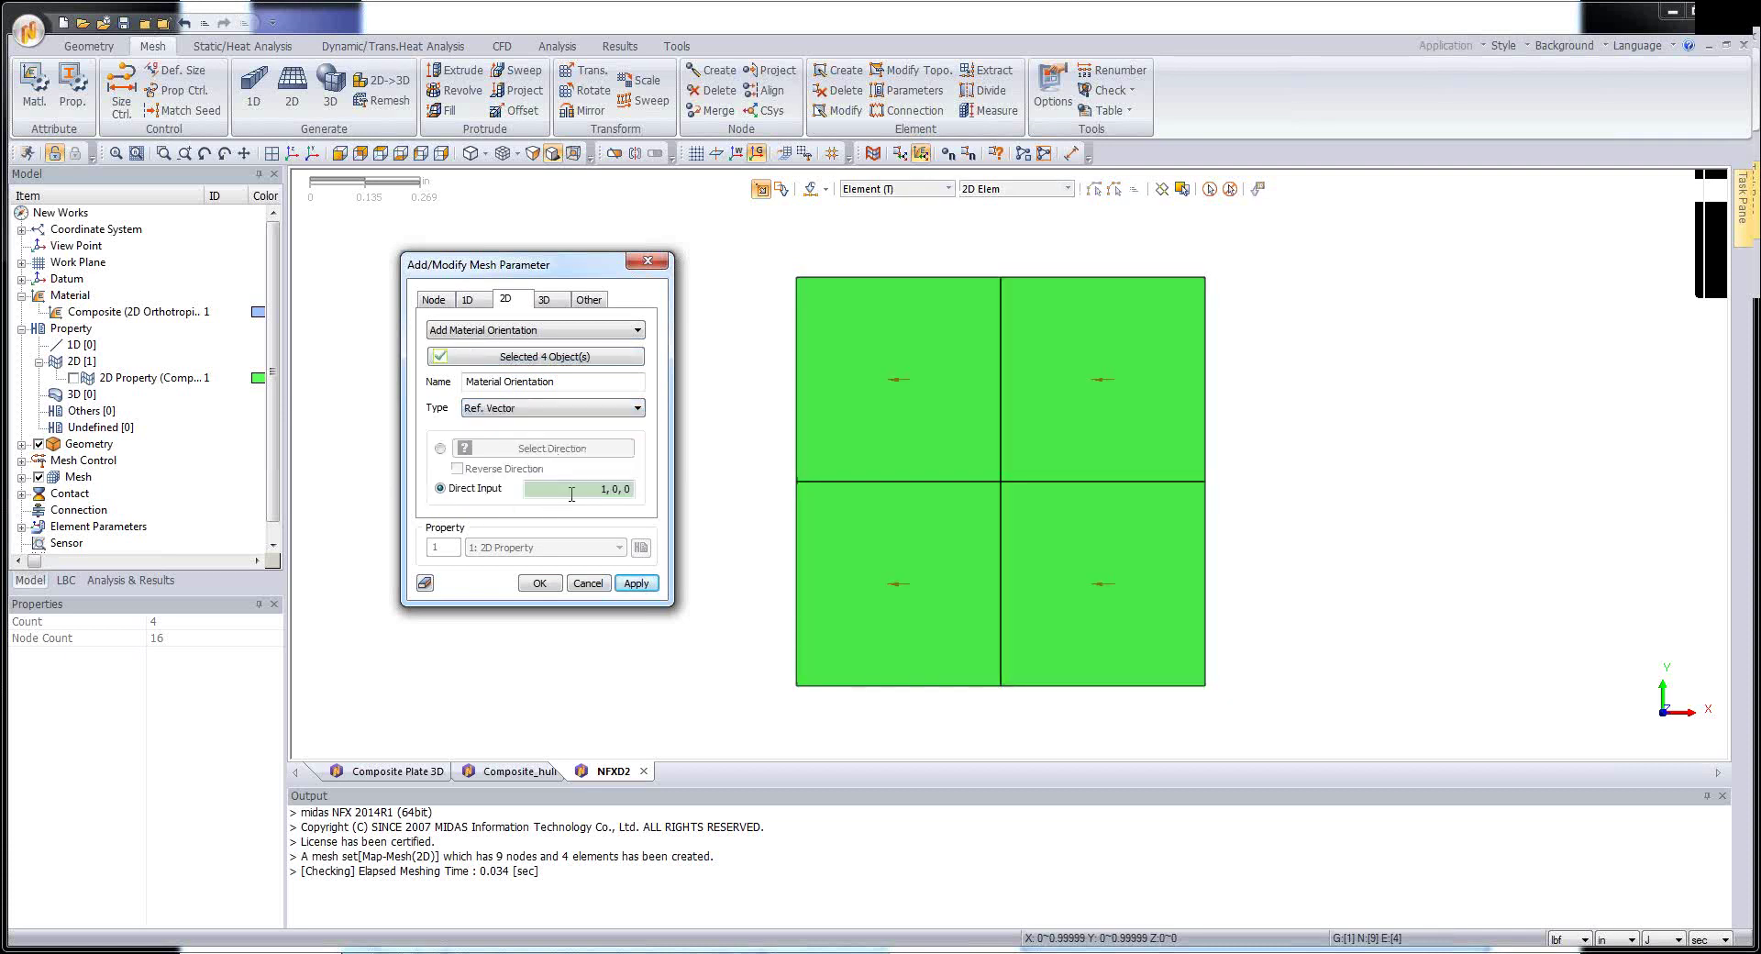
pyautogui.tripleClick(516, 488)
pyautogui.write('-0.476431, 0.18802, 0')
pyautogui.tripleClick(527, 487)
pyautogui.write('1')
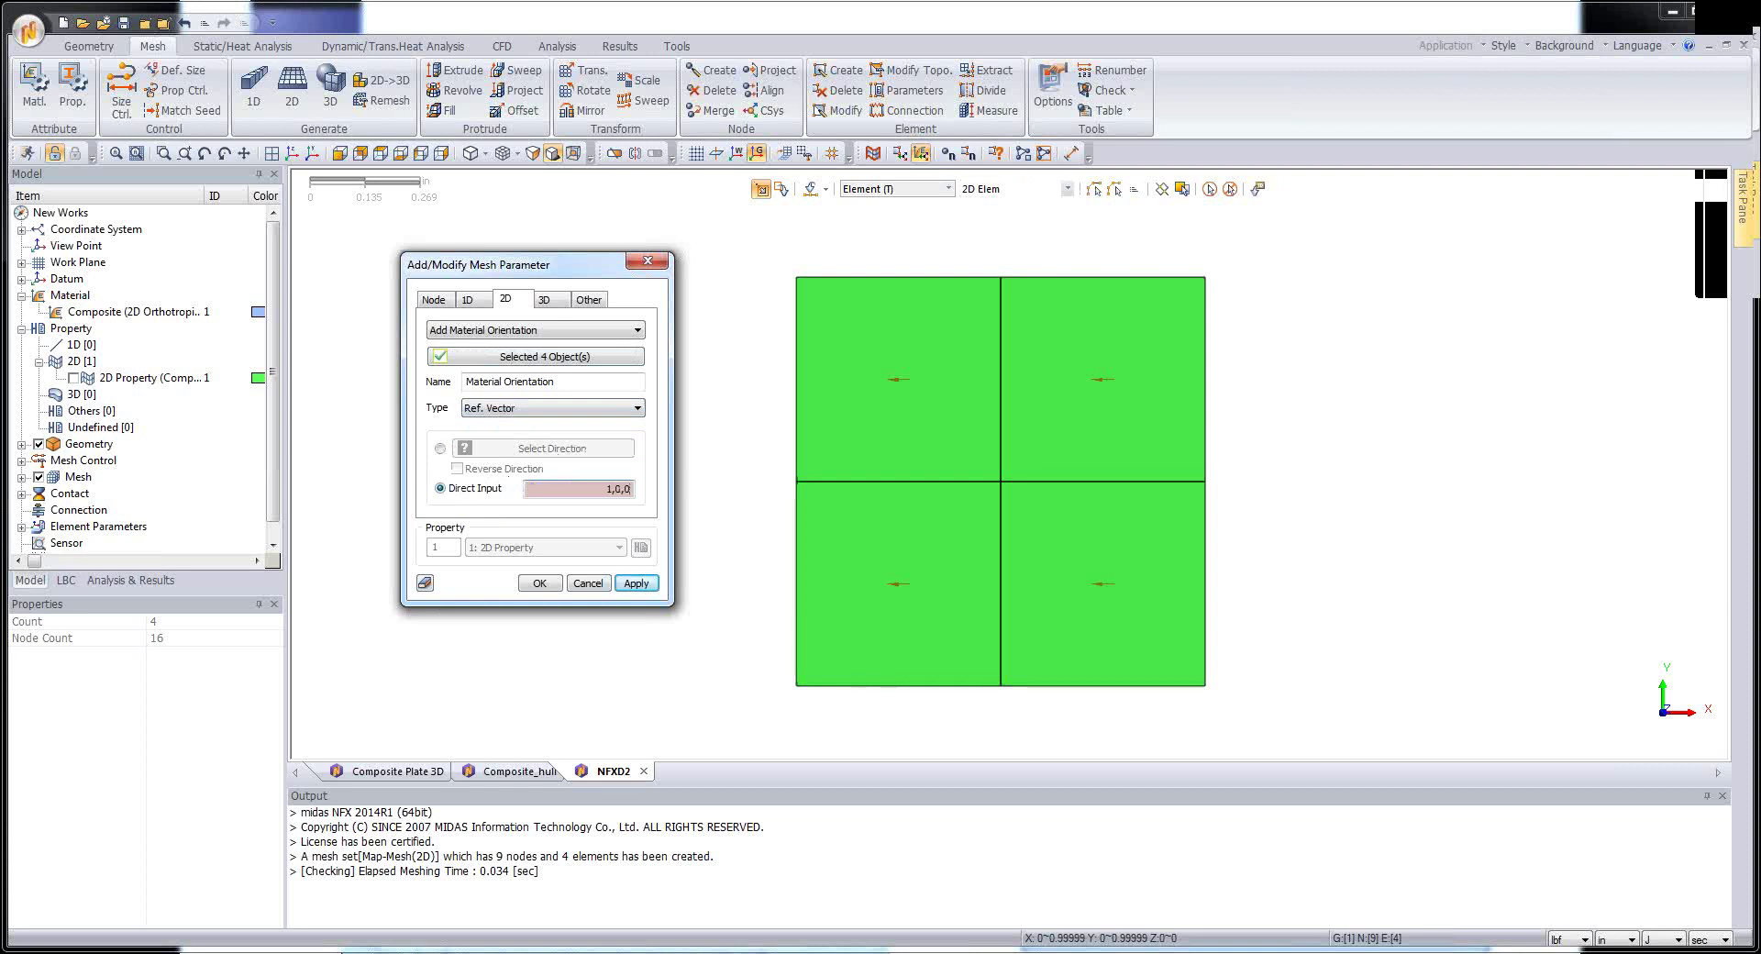
pyautogui.click(635, 584)
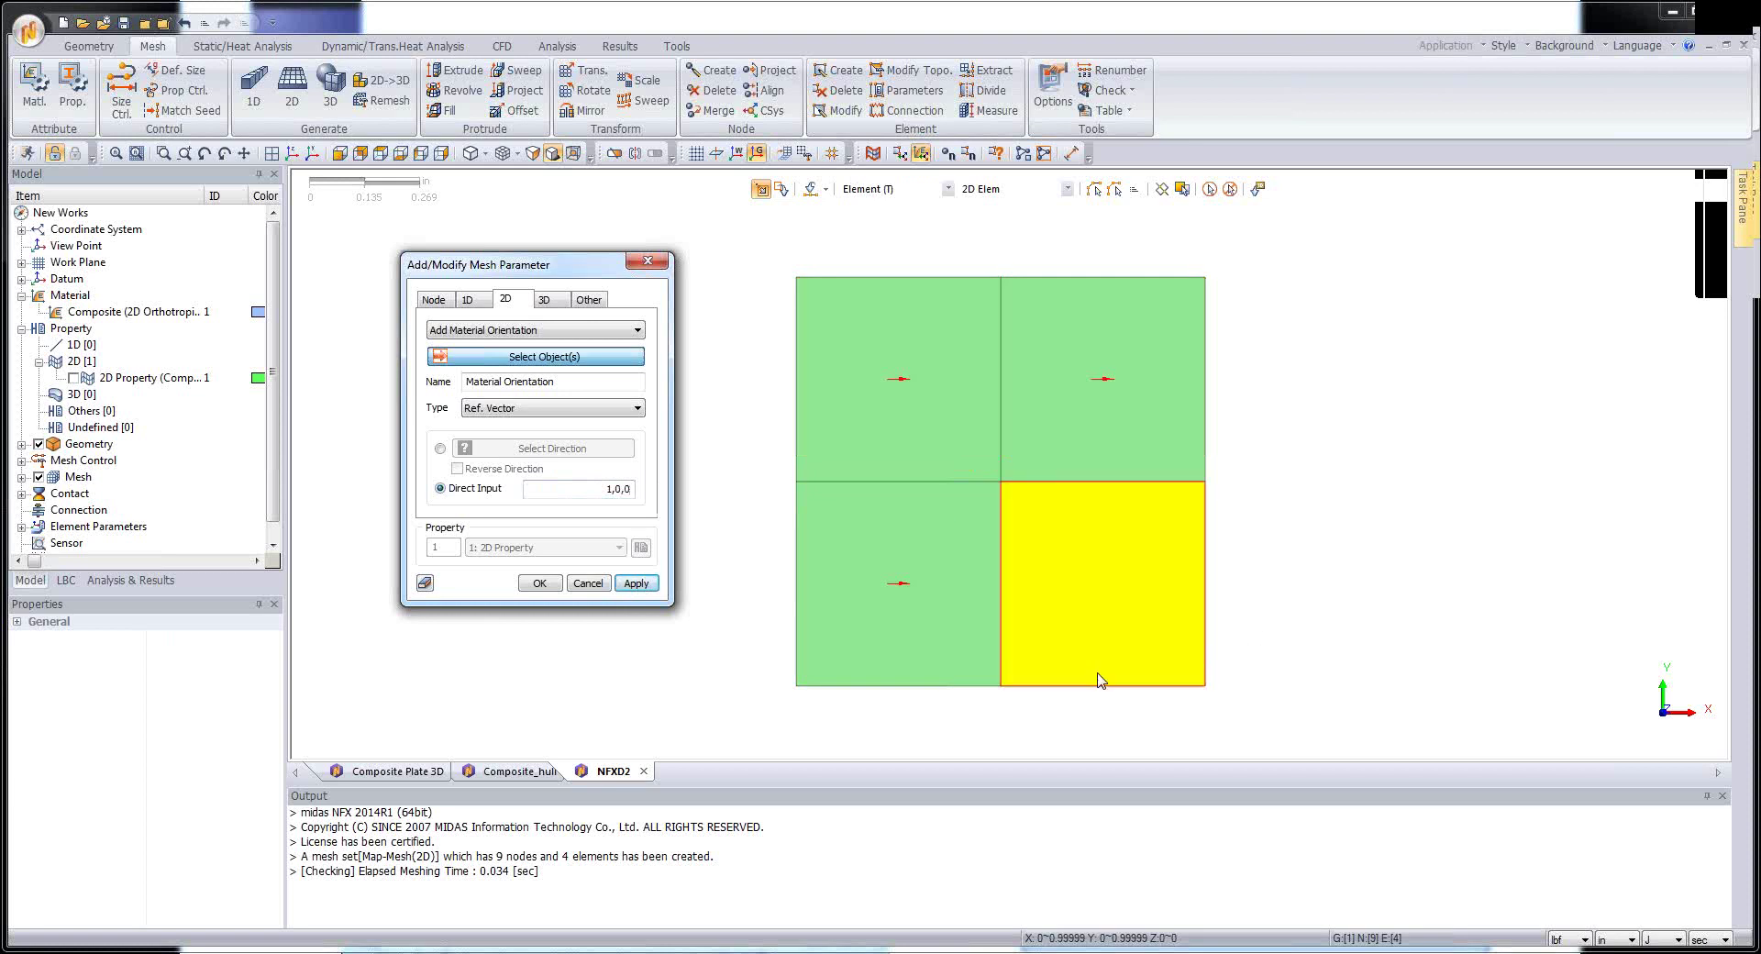
pyautogui.click(590, 585)
# - Constrain the bottom-left corner node in Tx, Ty, Tz and Ry
pyautogui.click(237, 47)
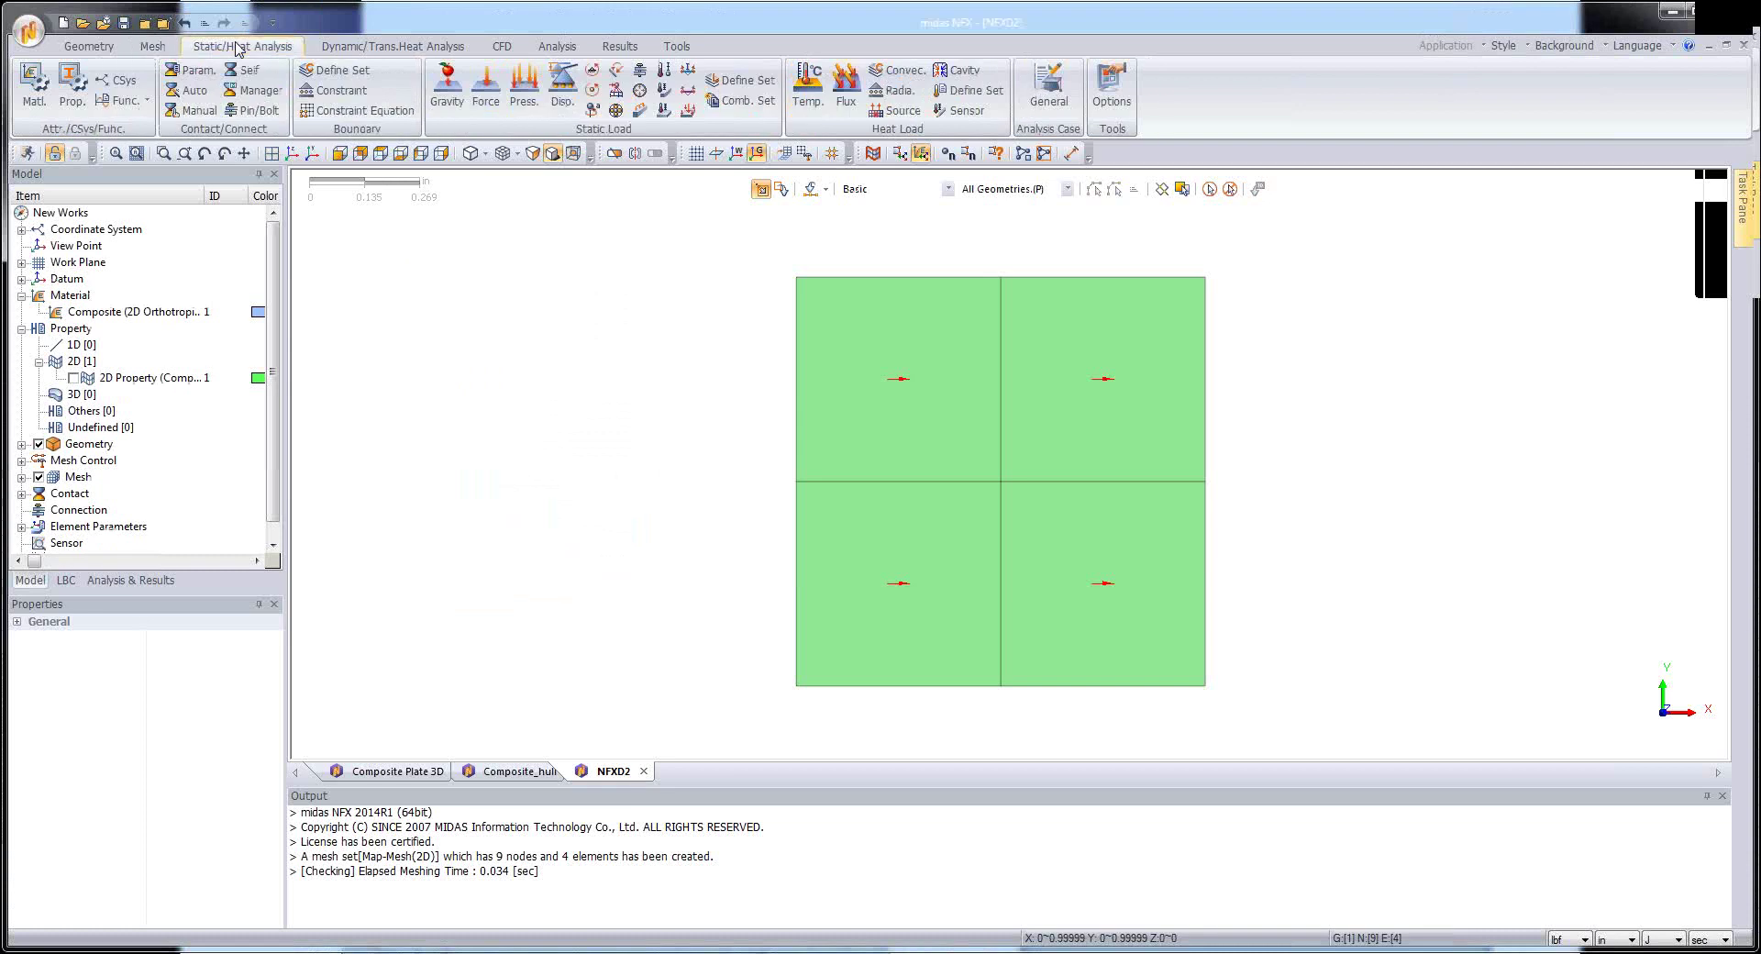
pyautogui.click(356, 94)
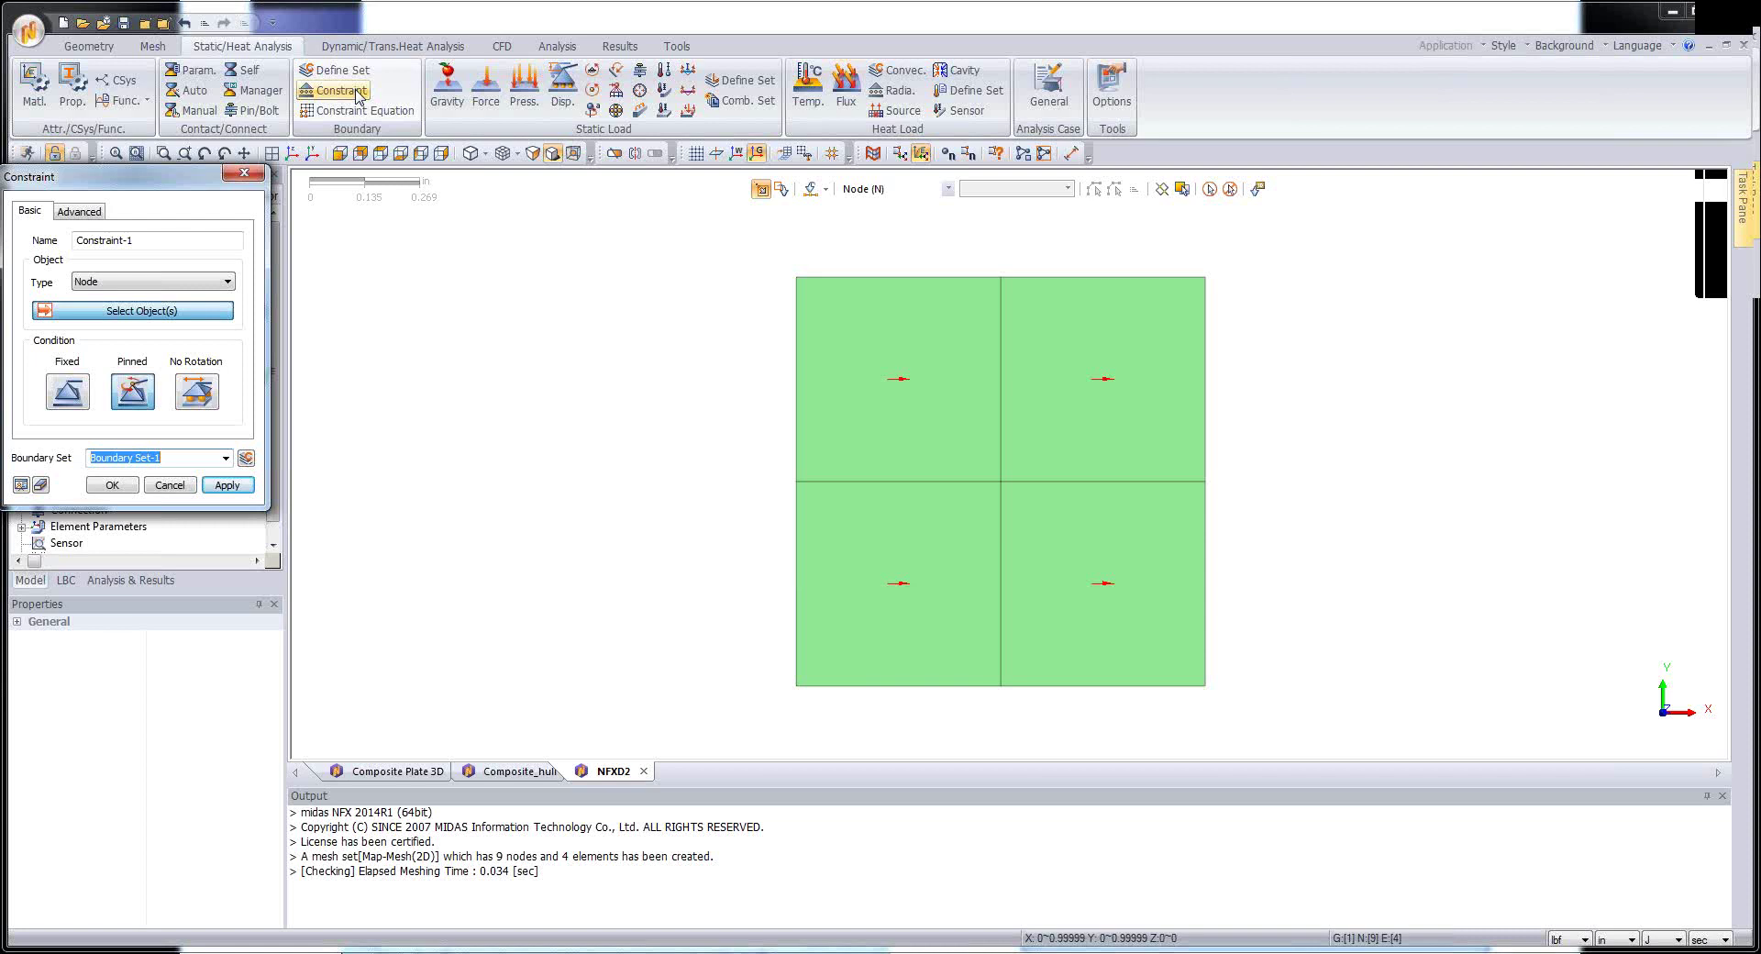
pyautogui.moveTo(99, 180); pyautogui.dragTo(528, 329)
pyautogui.click(449, 225)
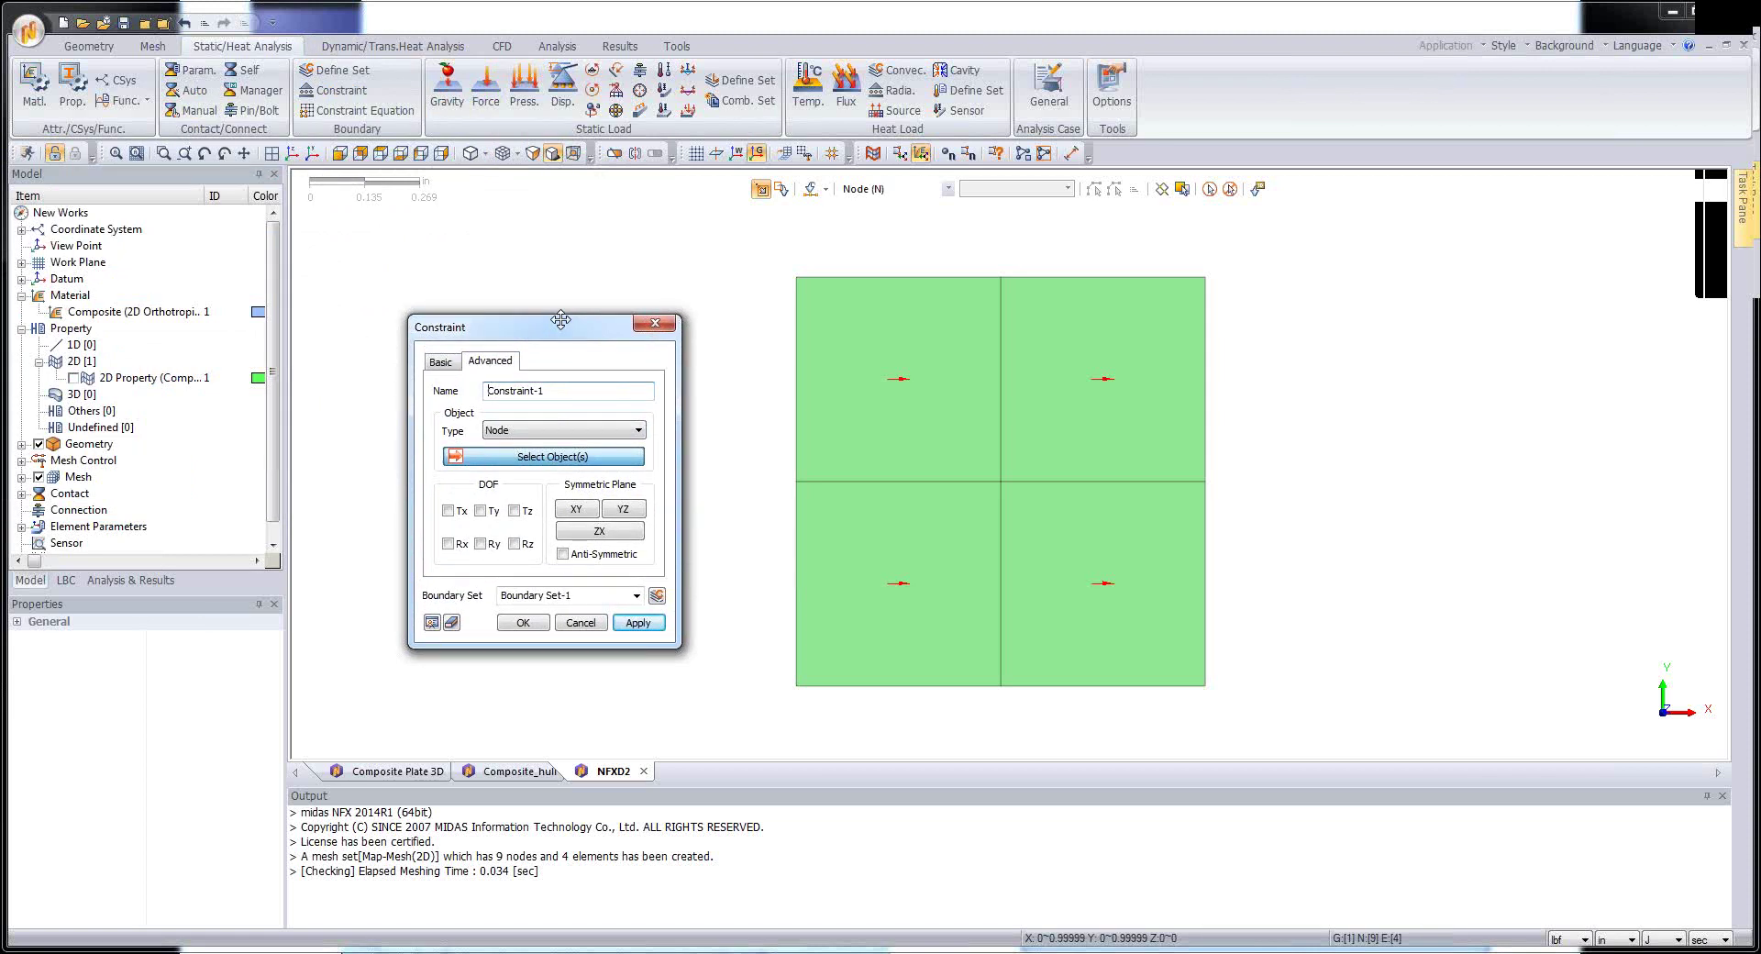
pyautogui.moveTo(556, 335); pyautogui.dragTo(583, 305)
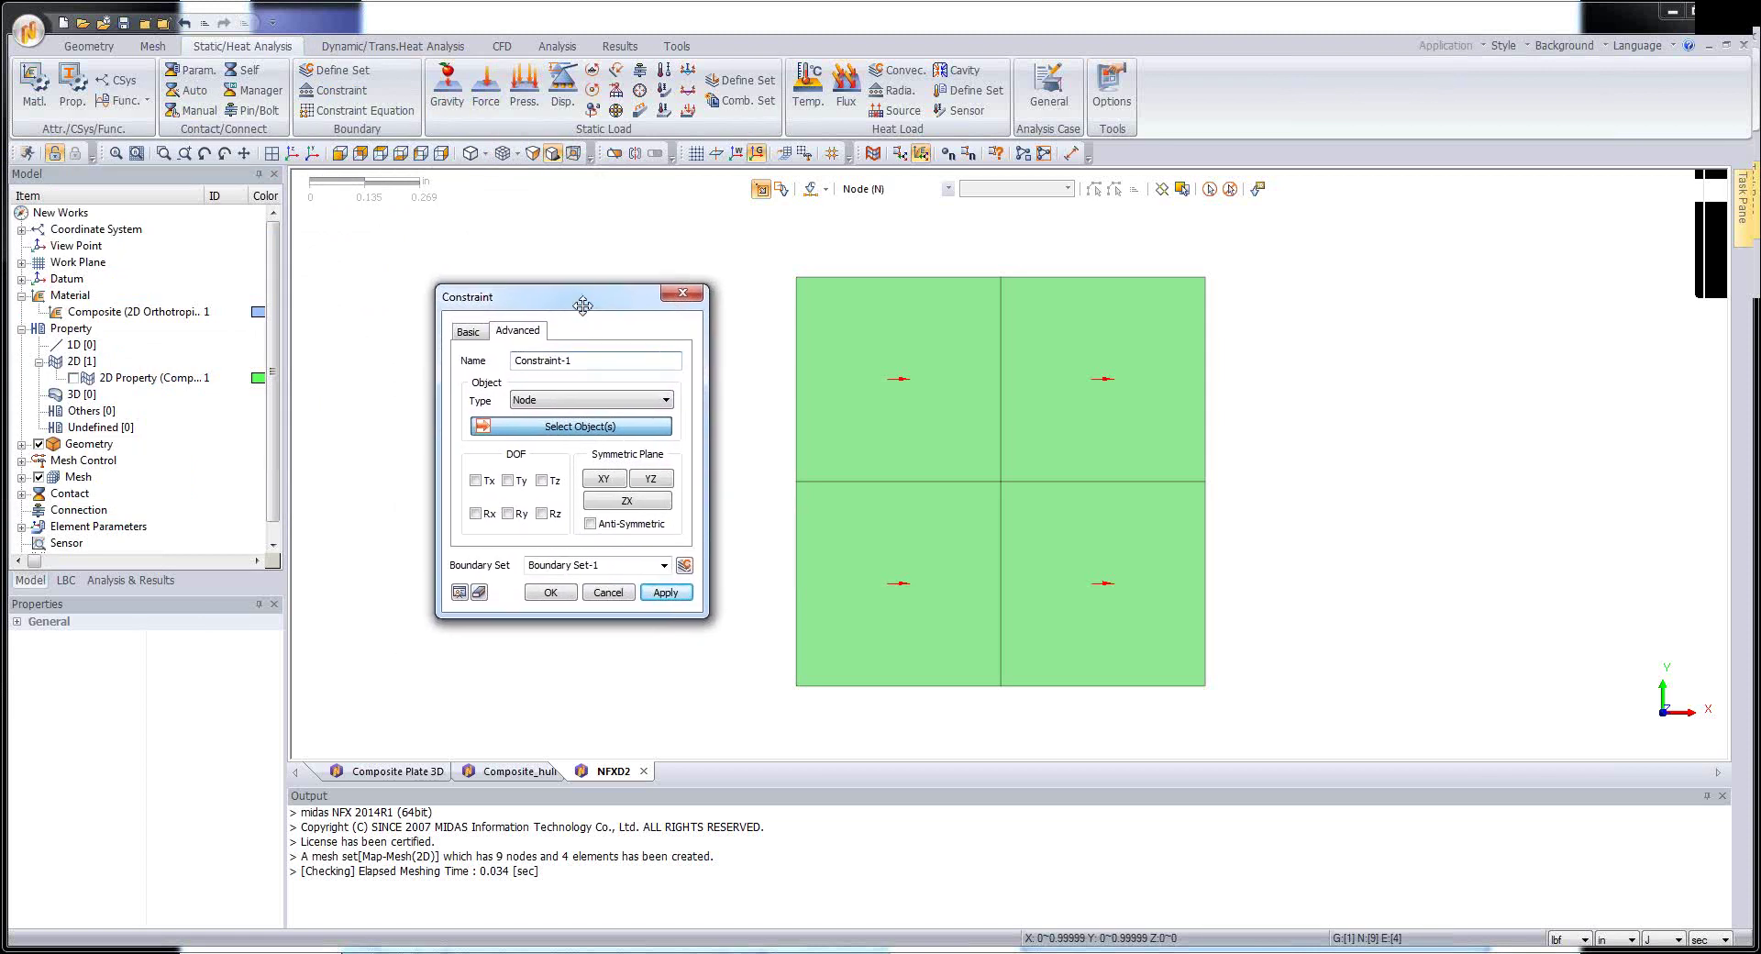
pyautogui.click(475, 481)
pyautogui.click(543, 481)
pyautogui.click(509, 514)
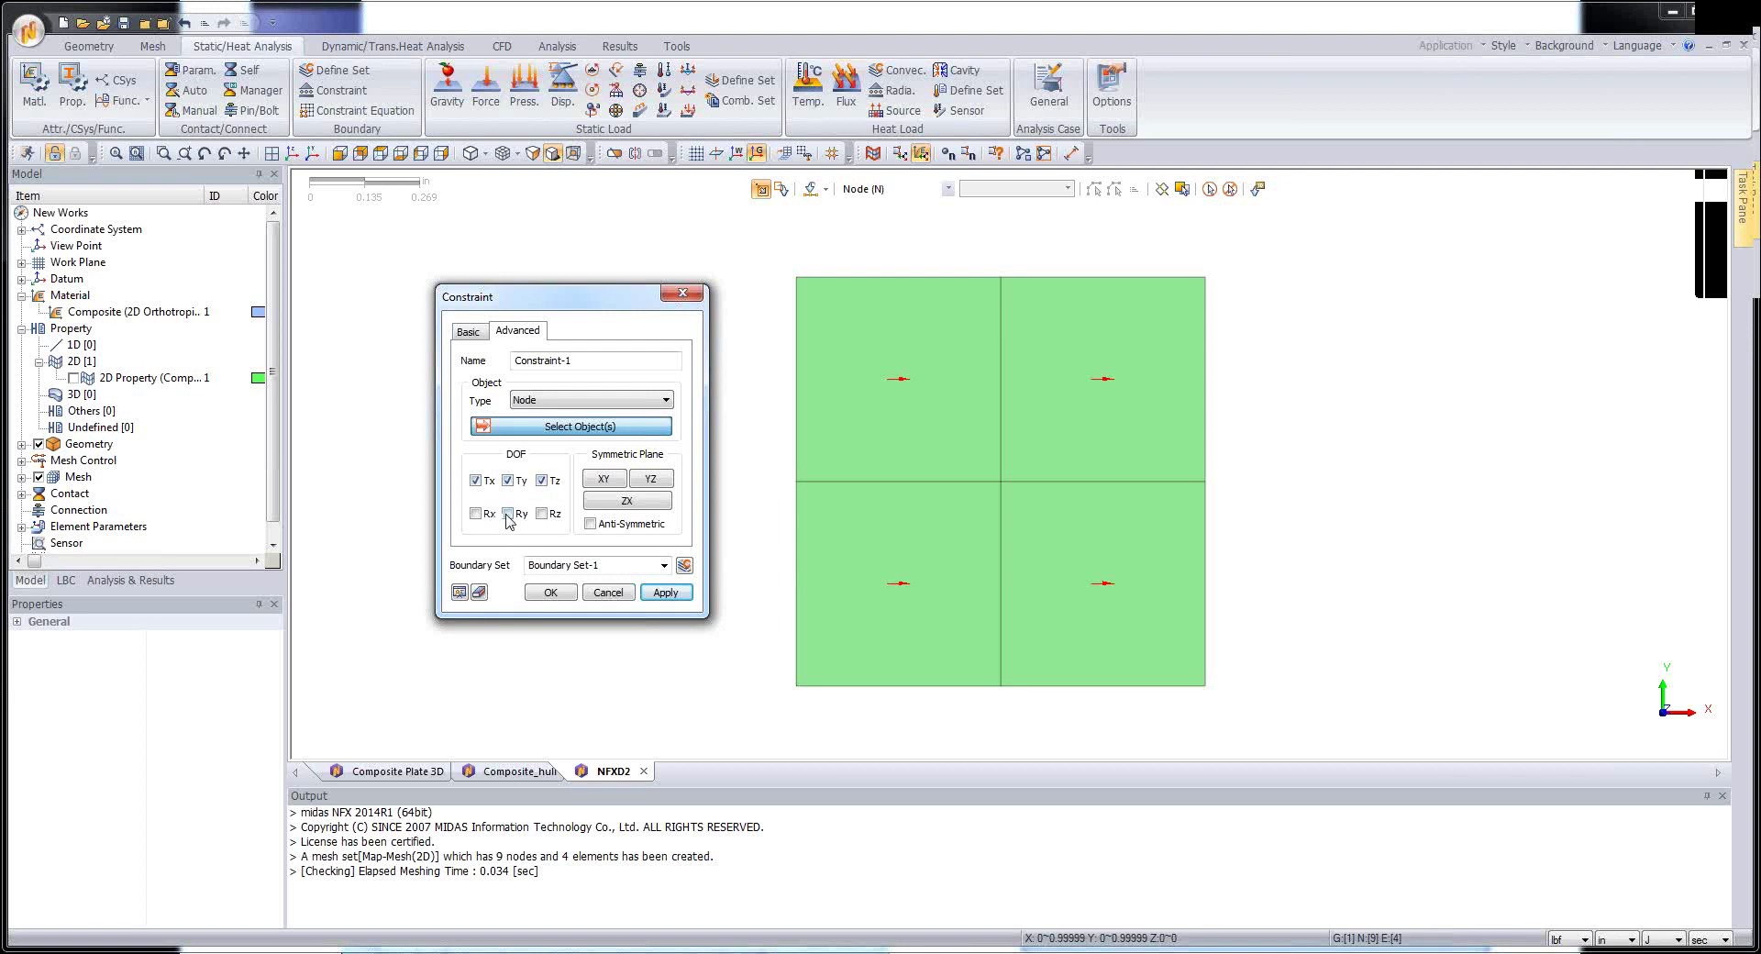
pyautogui.click(794, 688)
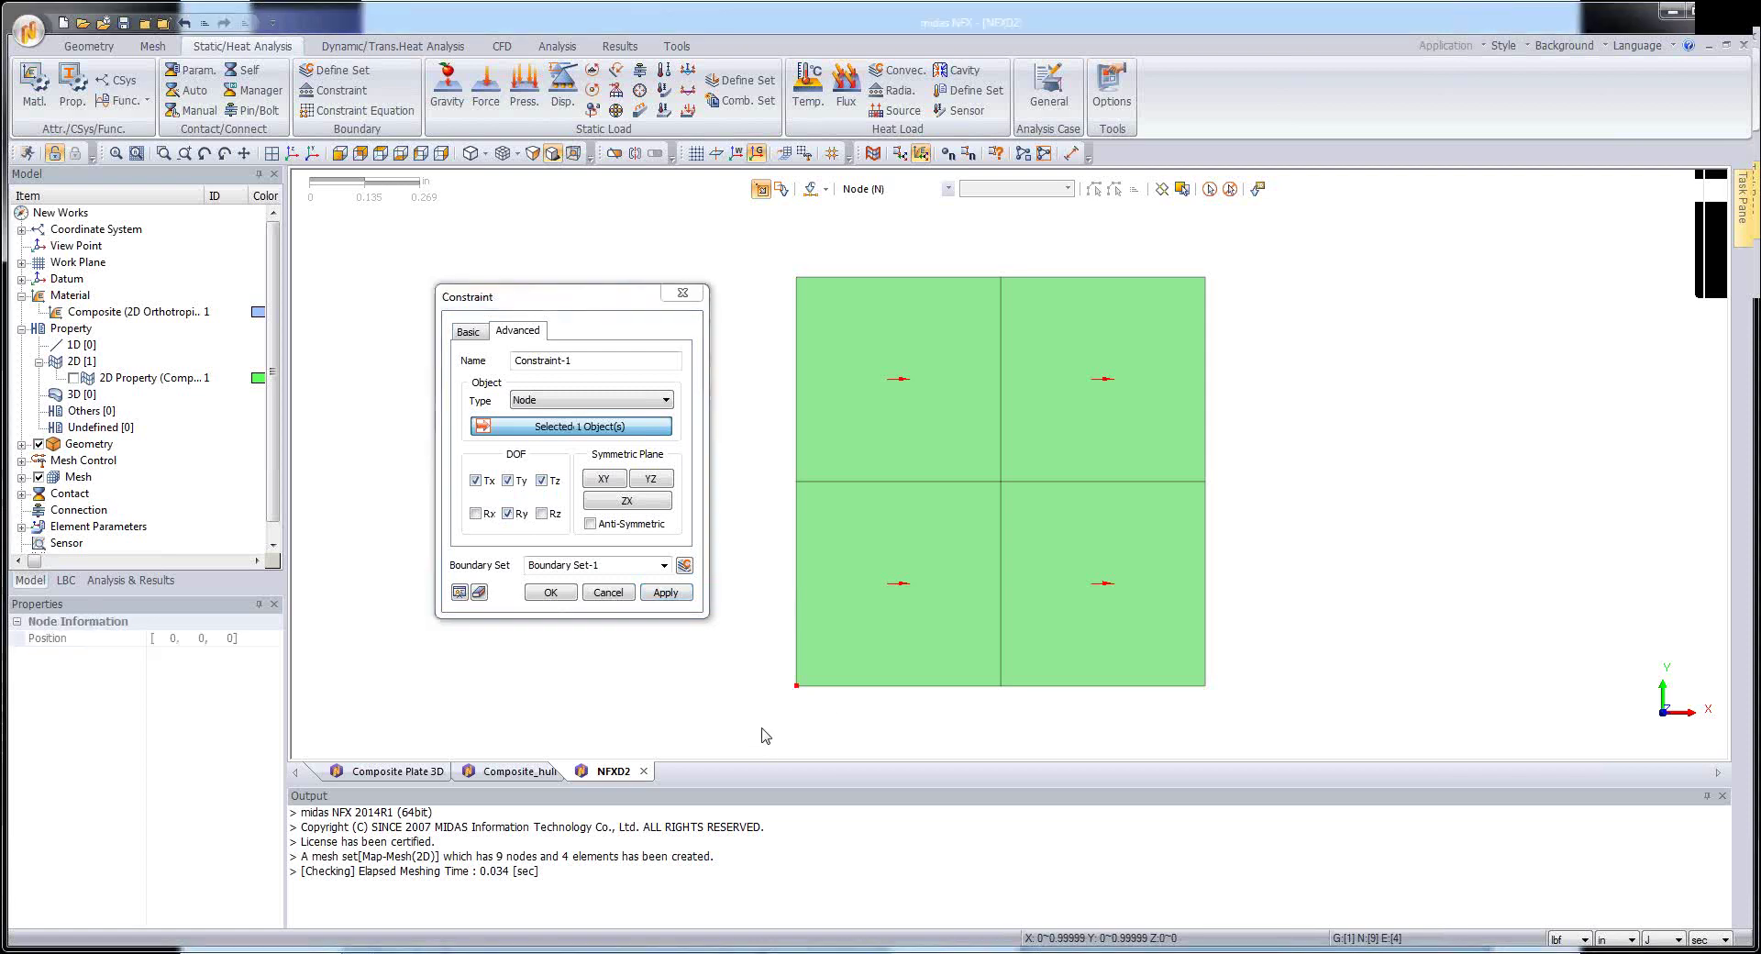
pyautogui.click(673, 603)
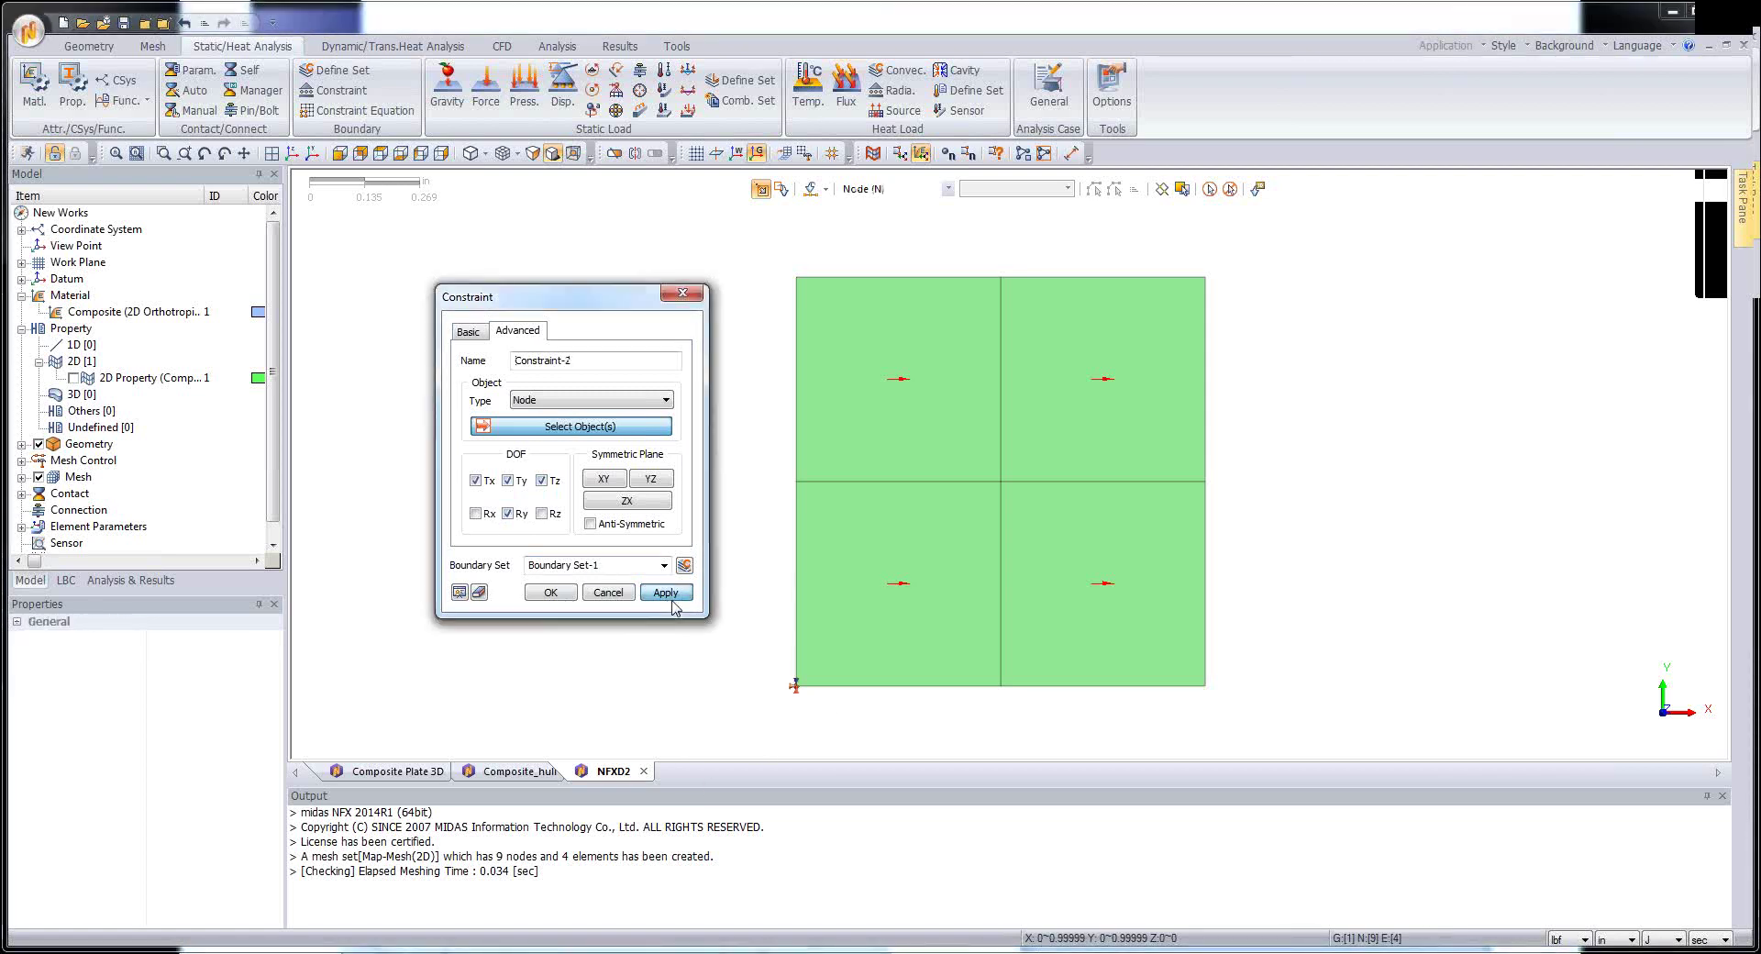
# - Constrain the left-middle and top-left nodes in Tx, Tz and Ry only
pyautogui.click(507, 480)
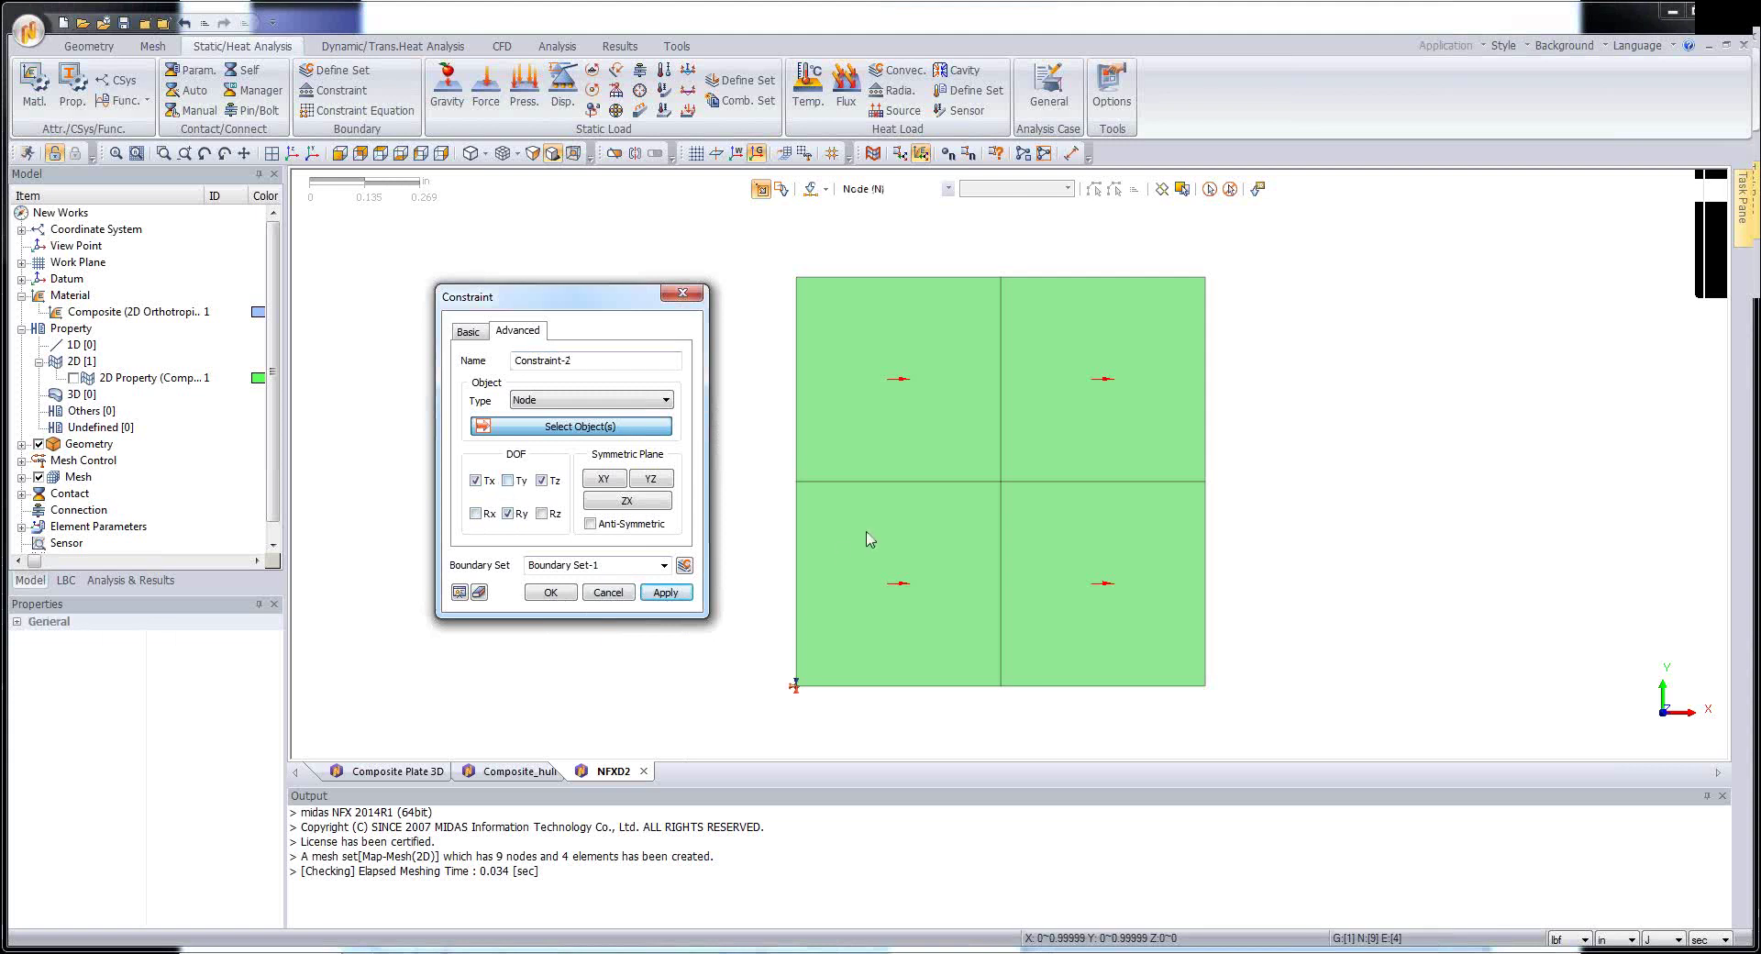
pyautogui.click(796, 481)
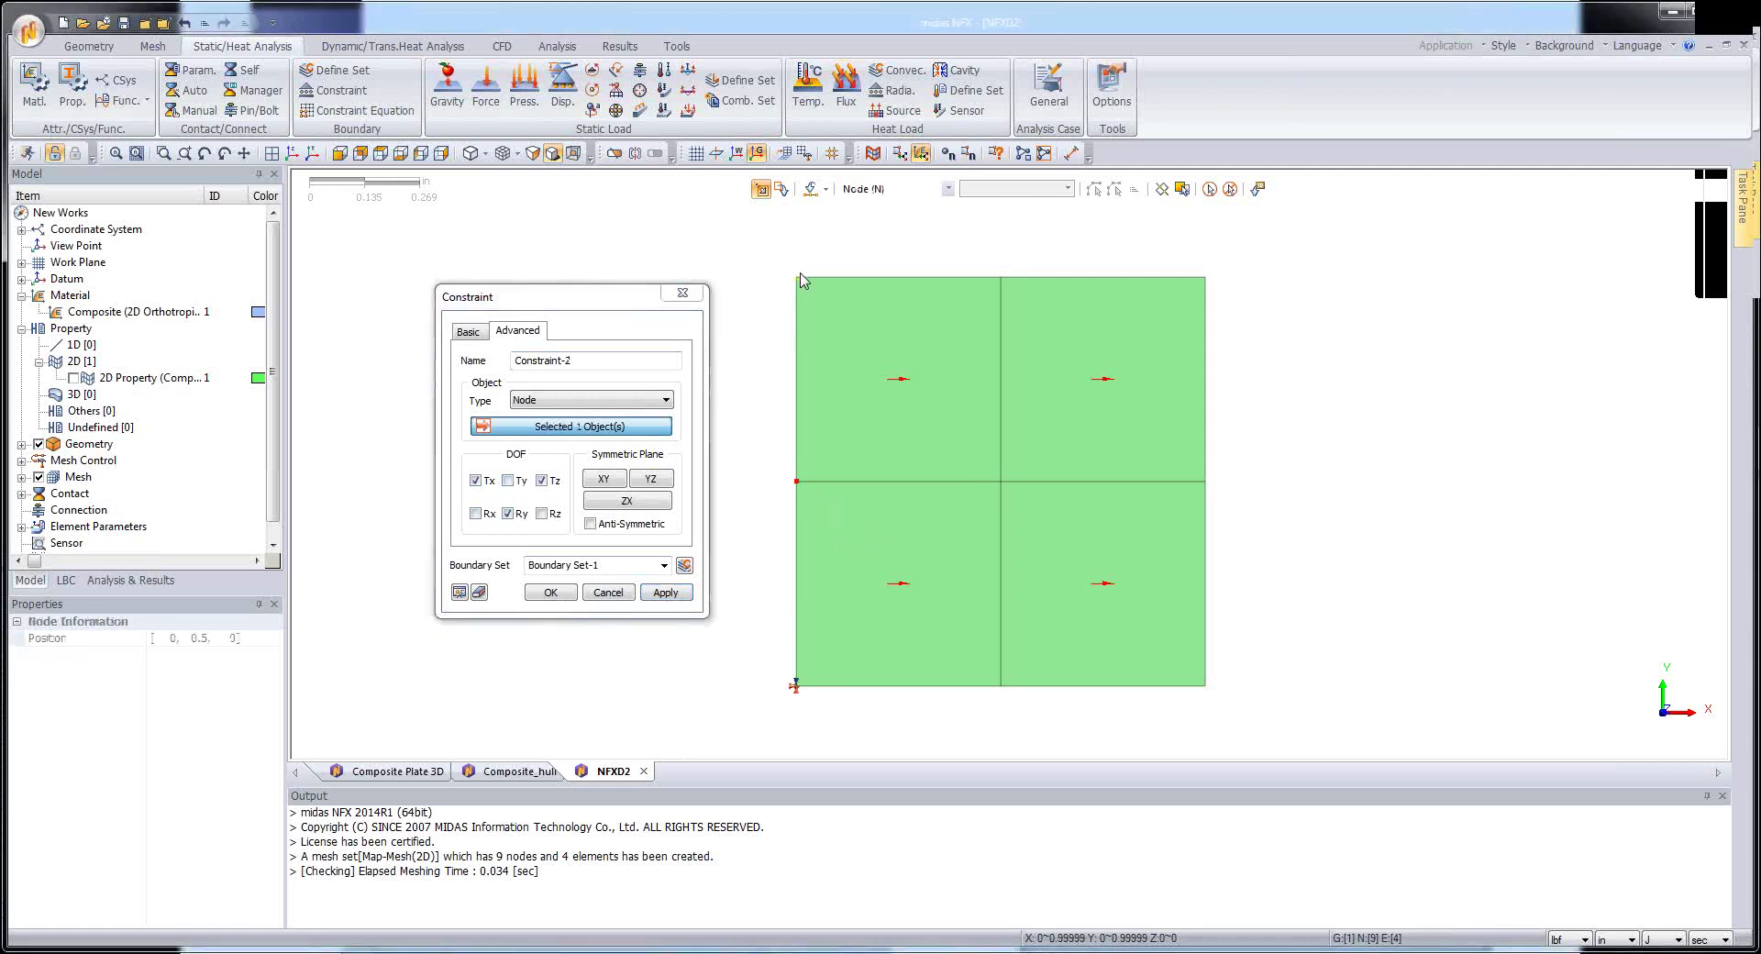
pyautogui.click(796, 277)
pyautogui.moveTo(614, 299); pyautogui.dragTo(641, 255)
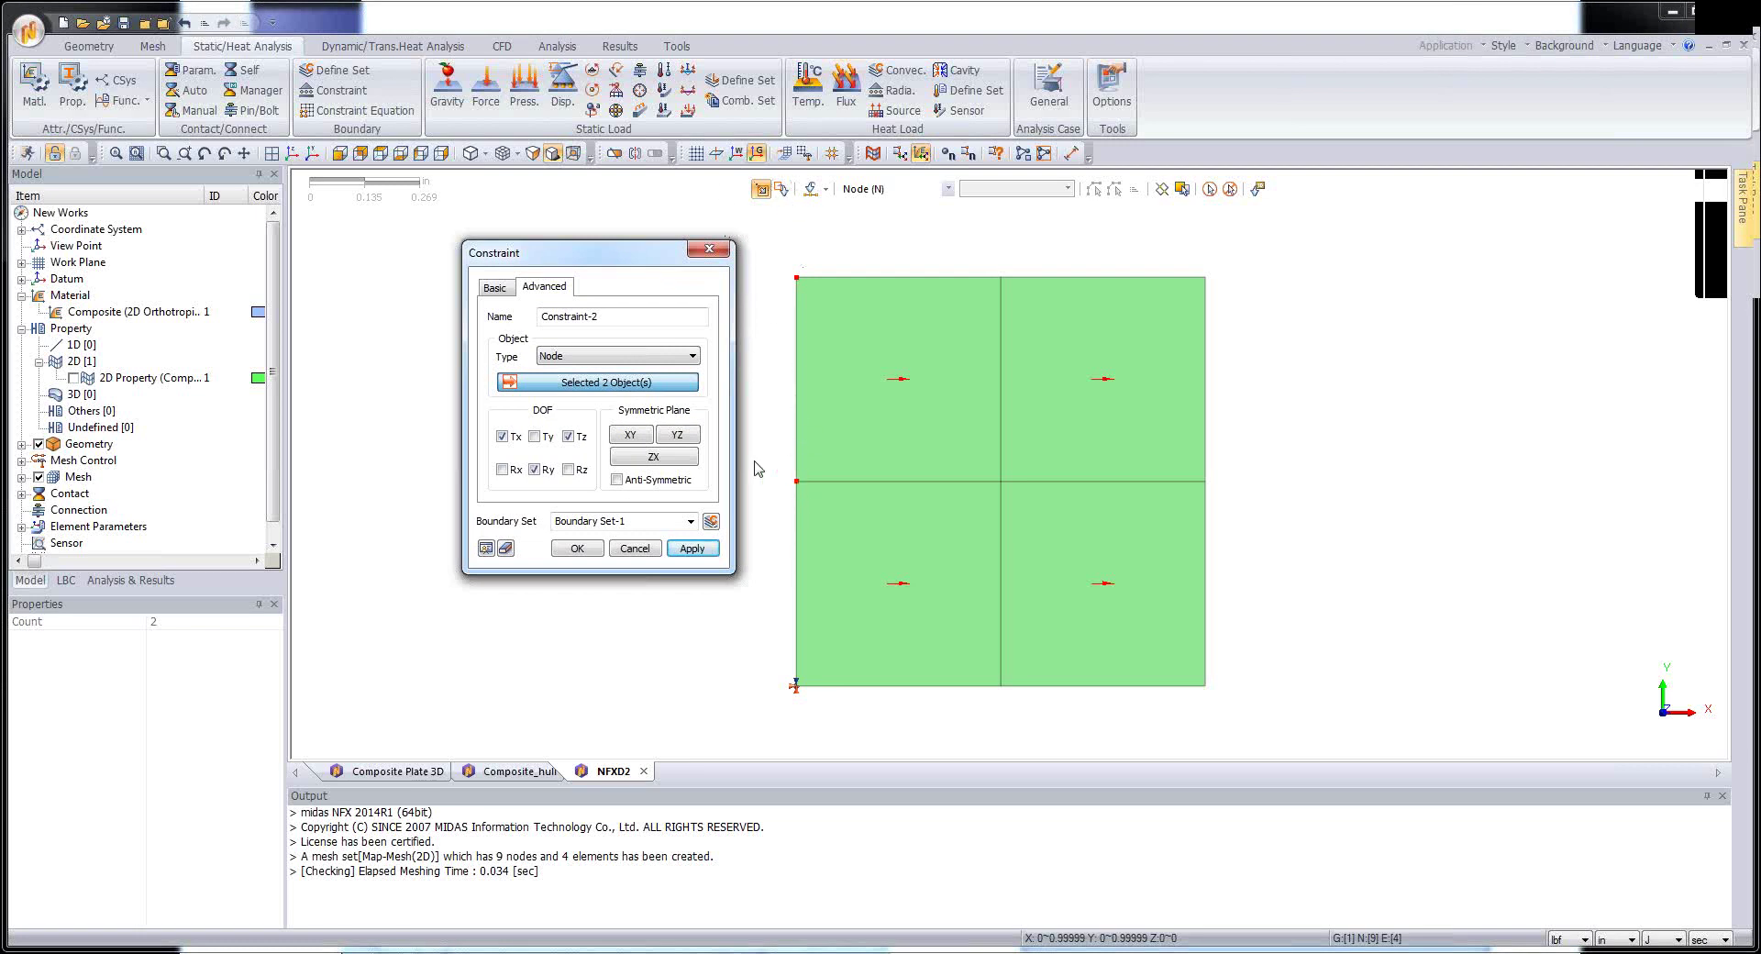
pyautogui.click(577, 548)
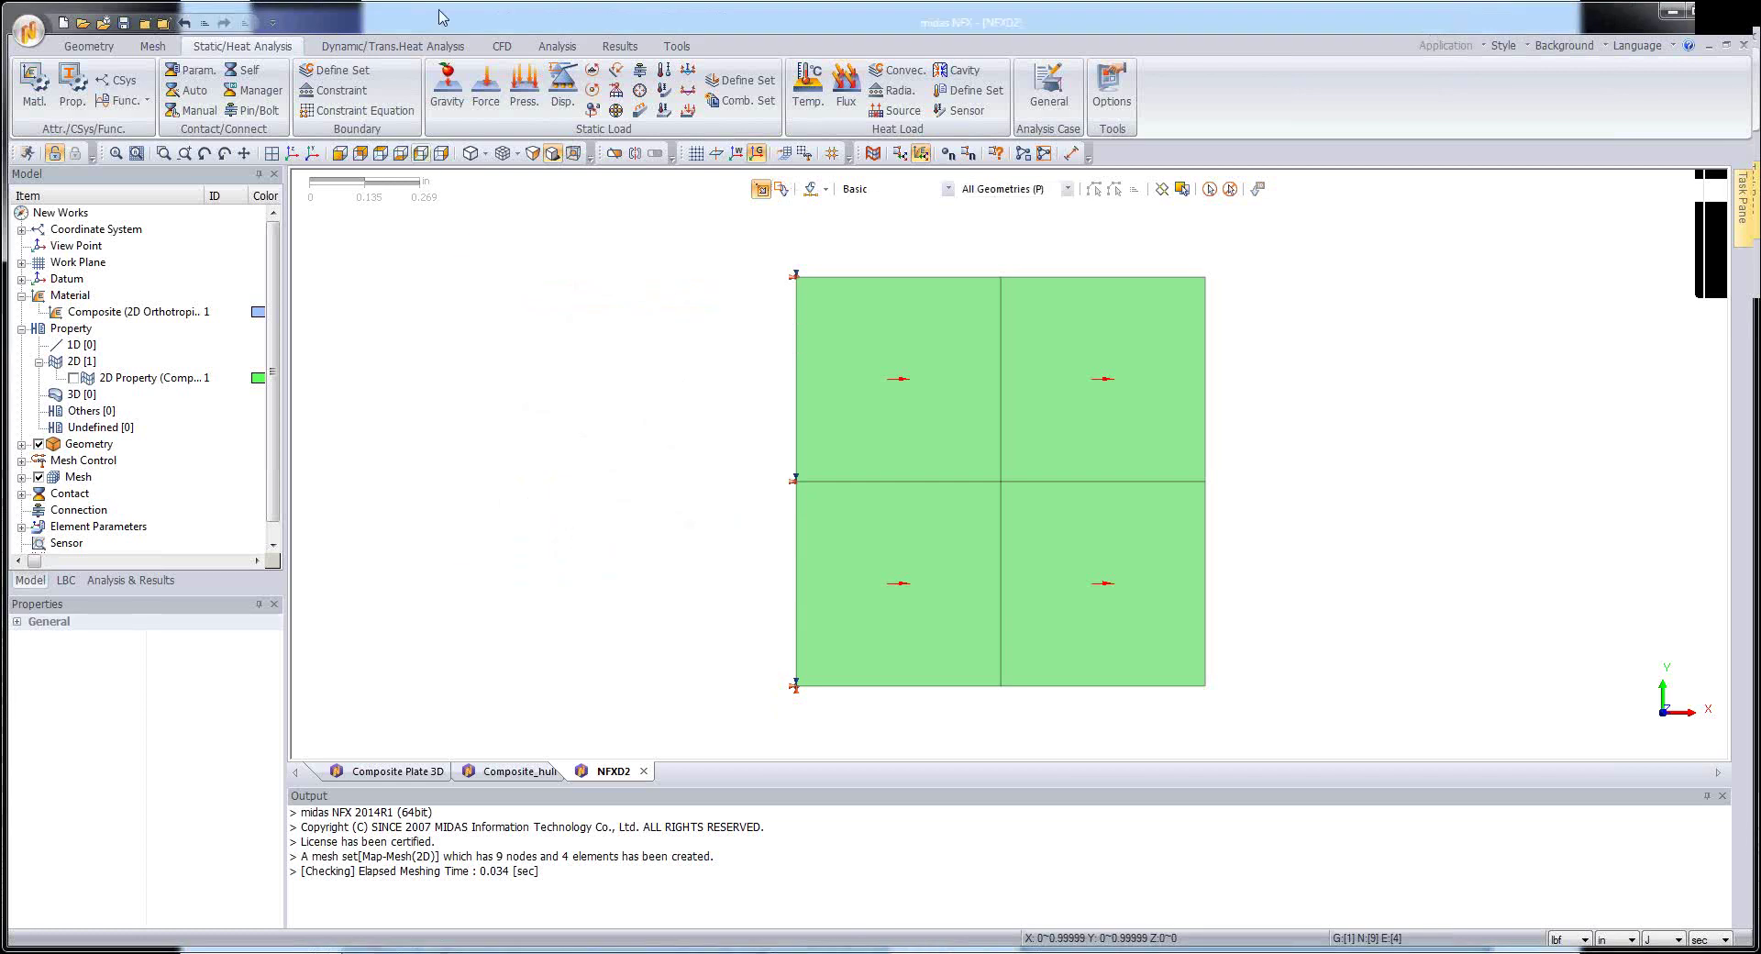
# - Apply 12.5 lbf forces in X and Y to the bottom-right corner node
pyautogui.click(486, 87)
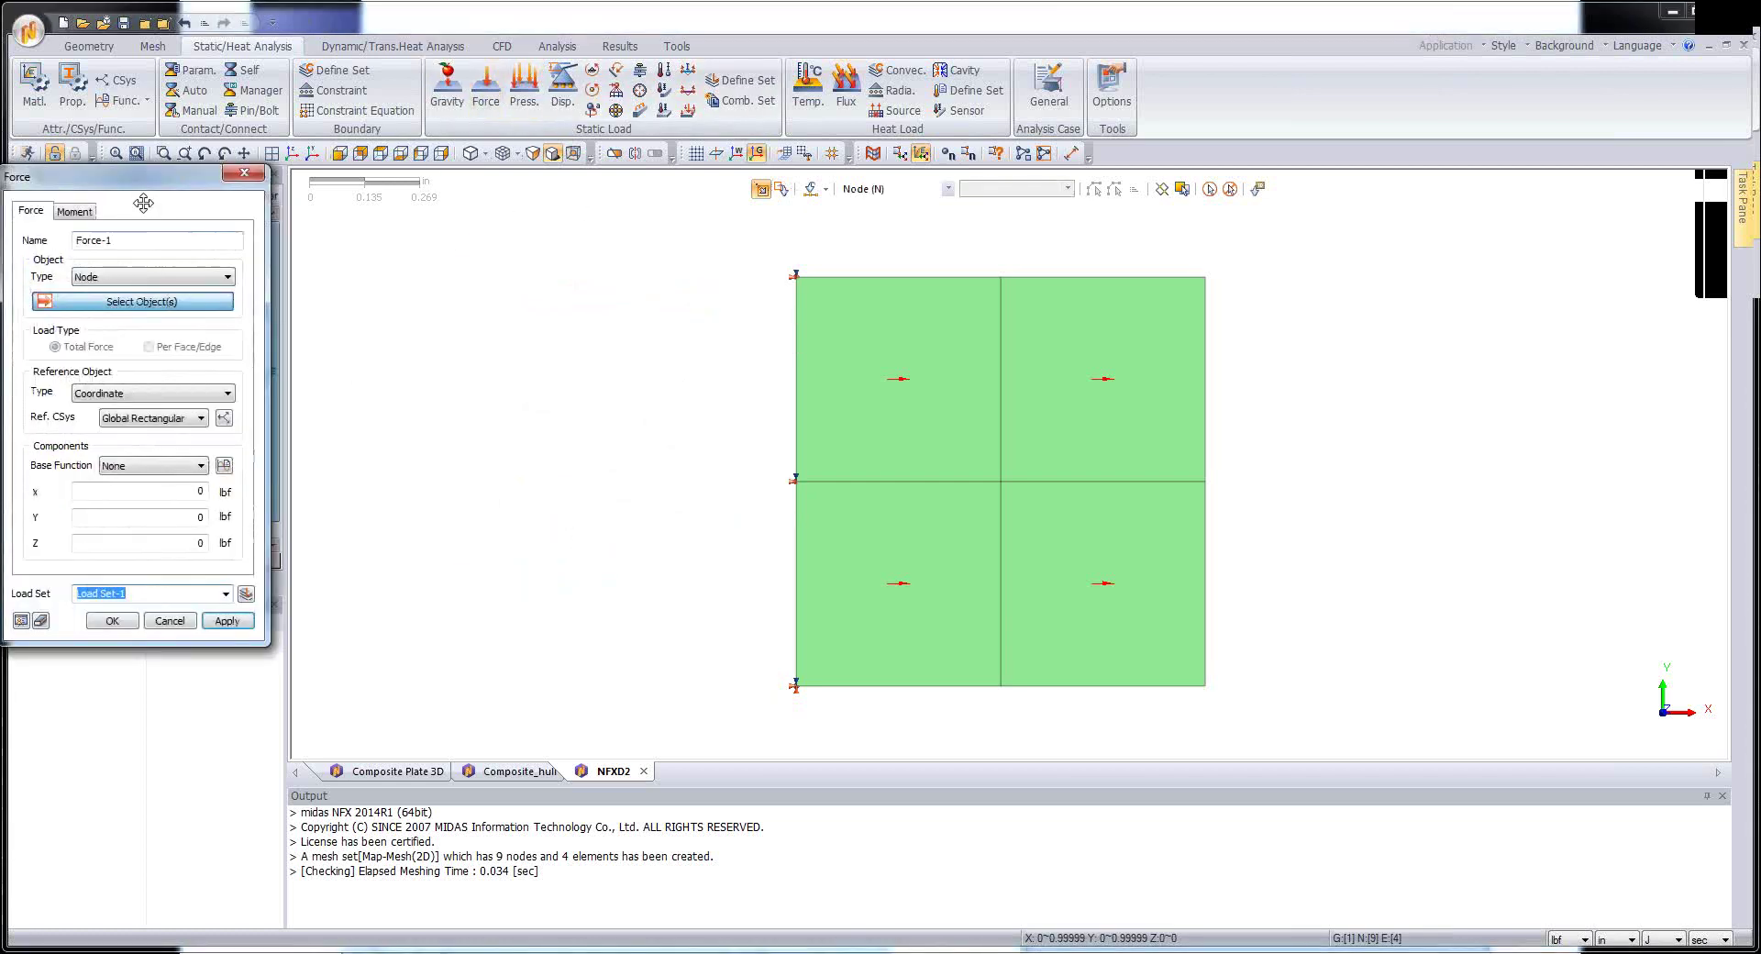
pyautogui.moveTo(145, 196); pyautogui.dragTo(535, 253)
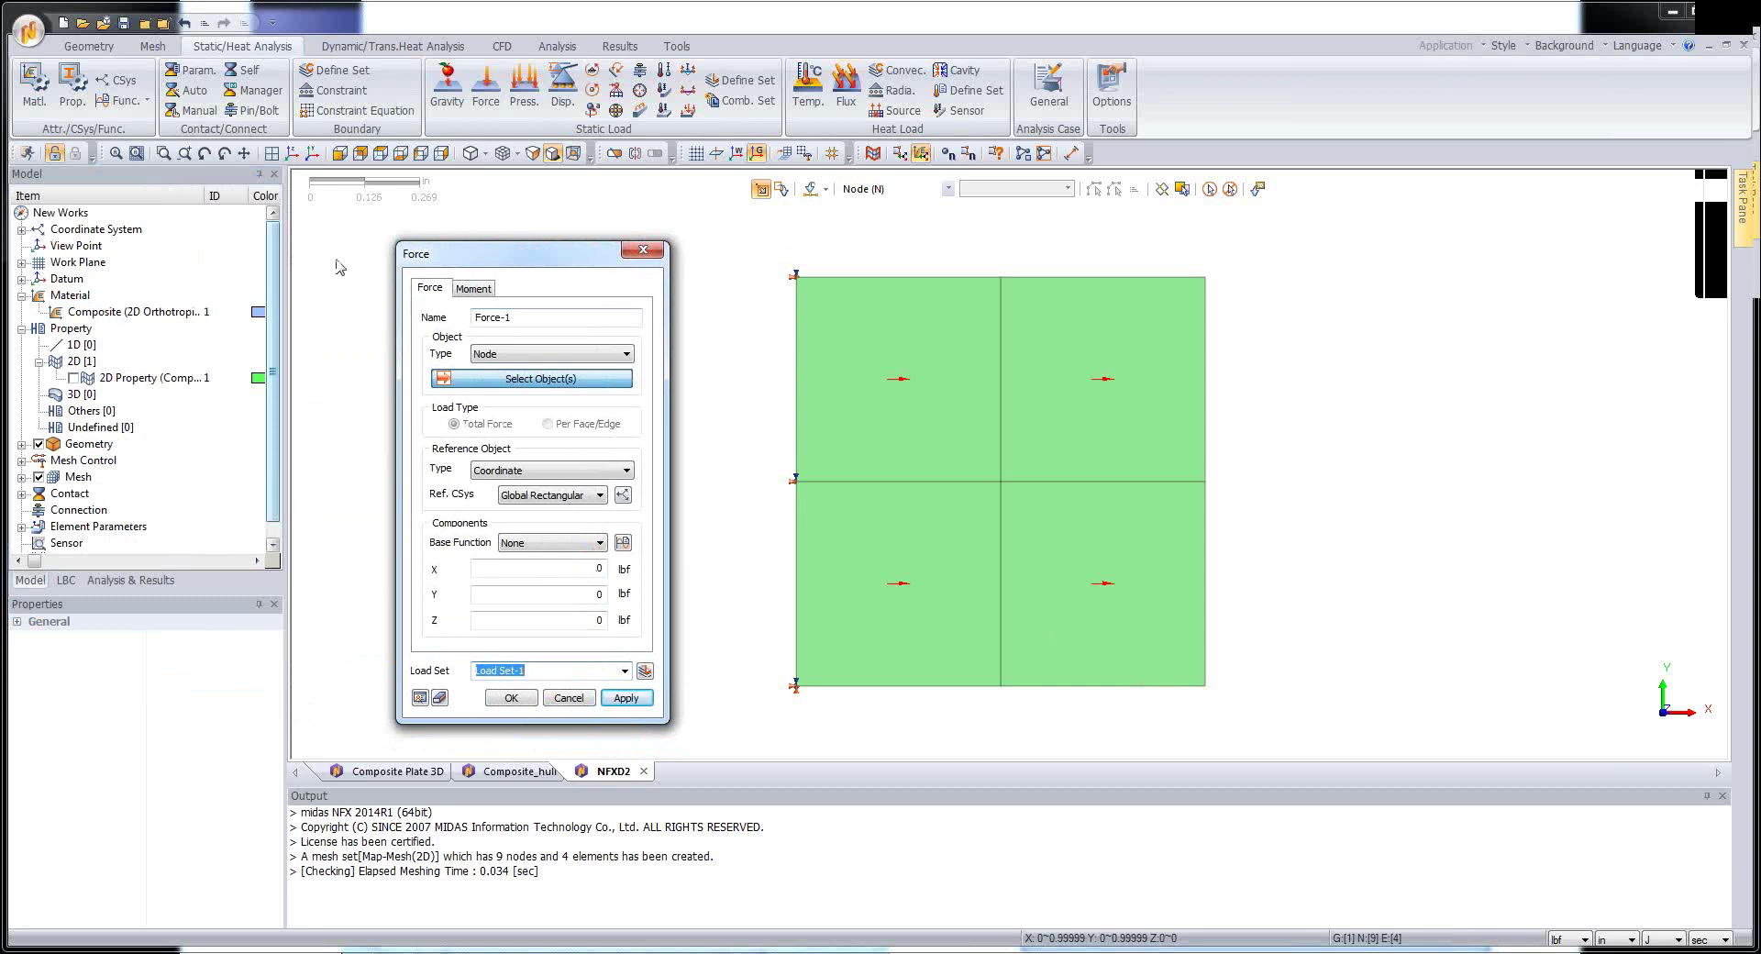
pyautogui.moveTo(524, 238); pyautogui.dragTo(566, 242)
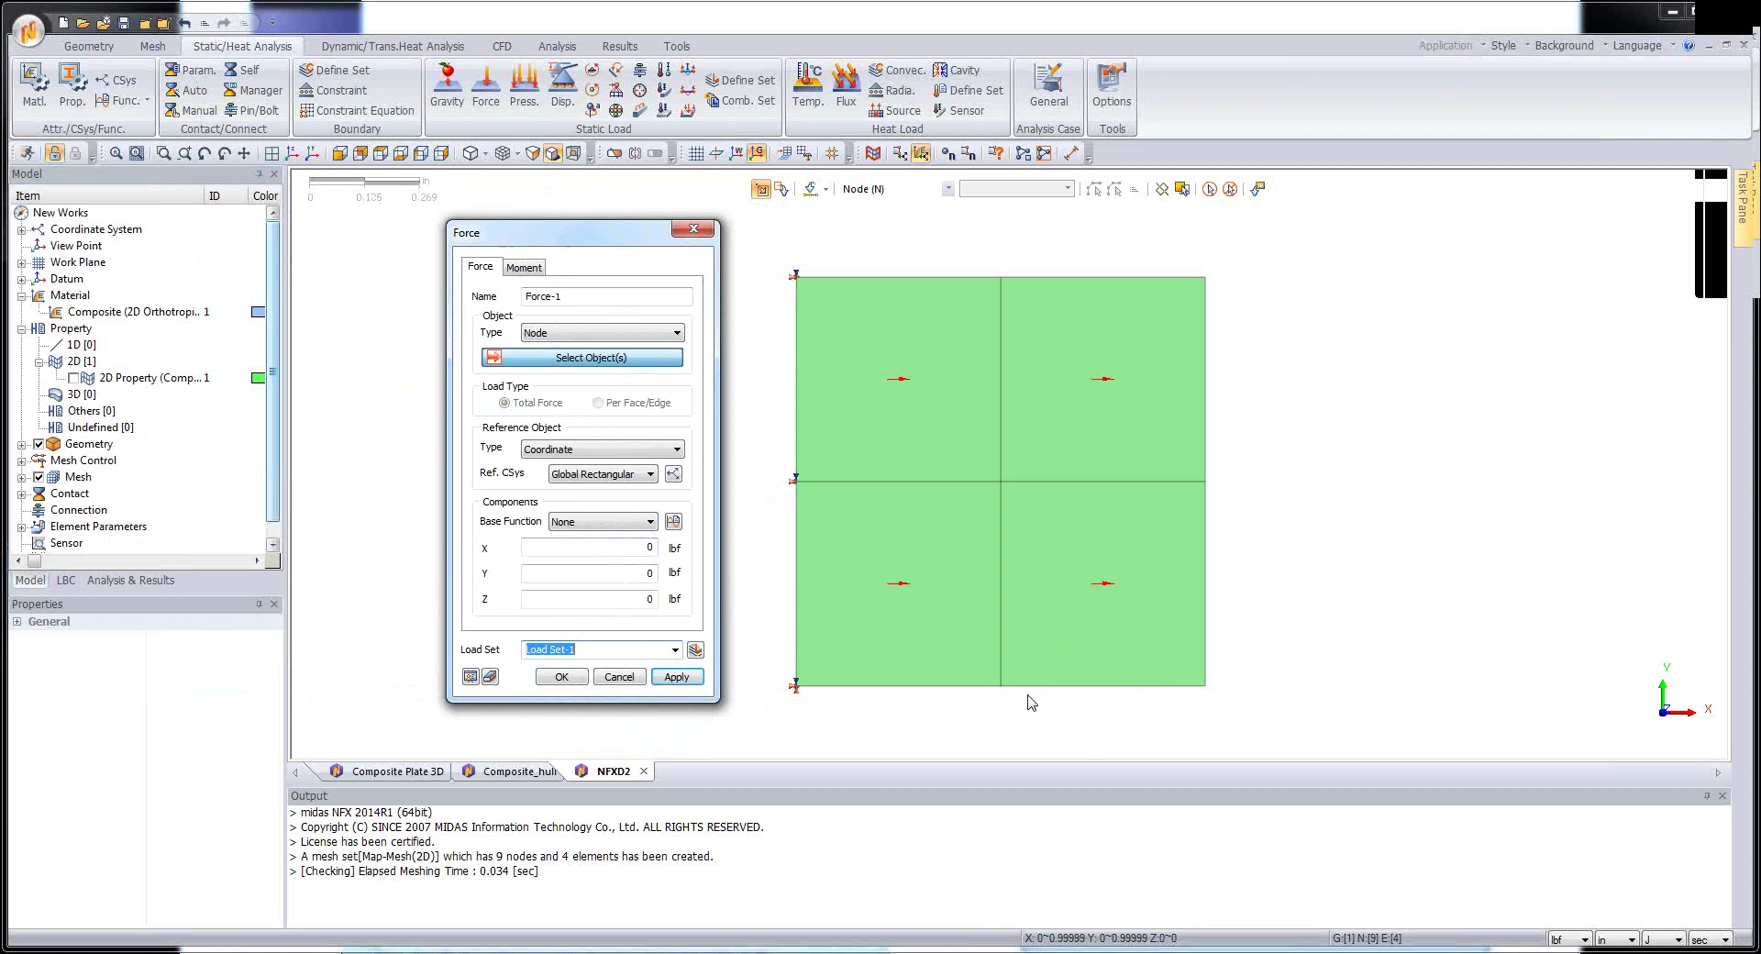
pyautogui.click(1210, 694)
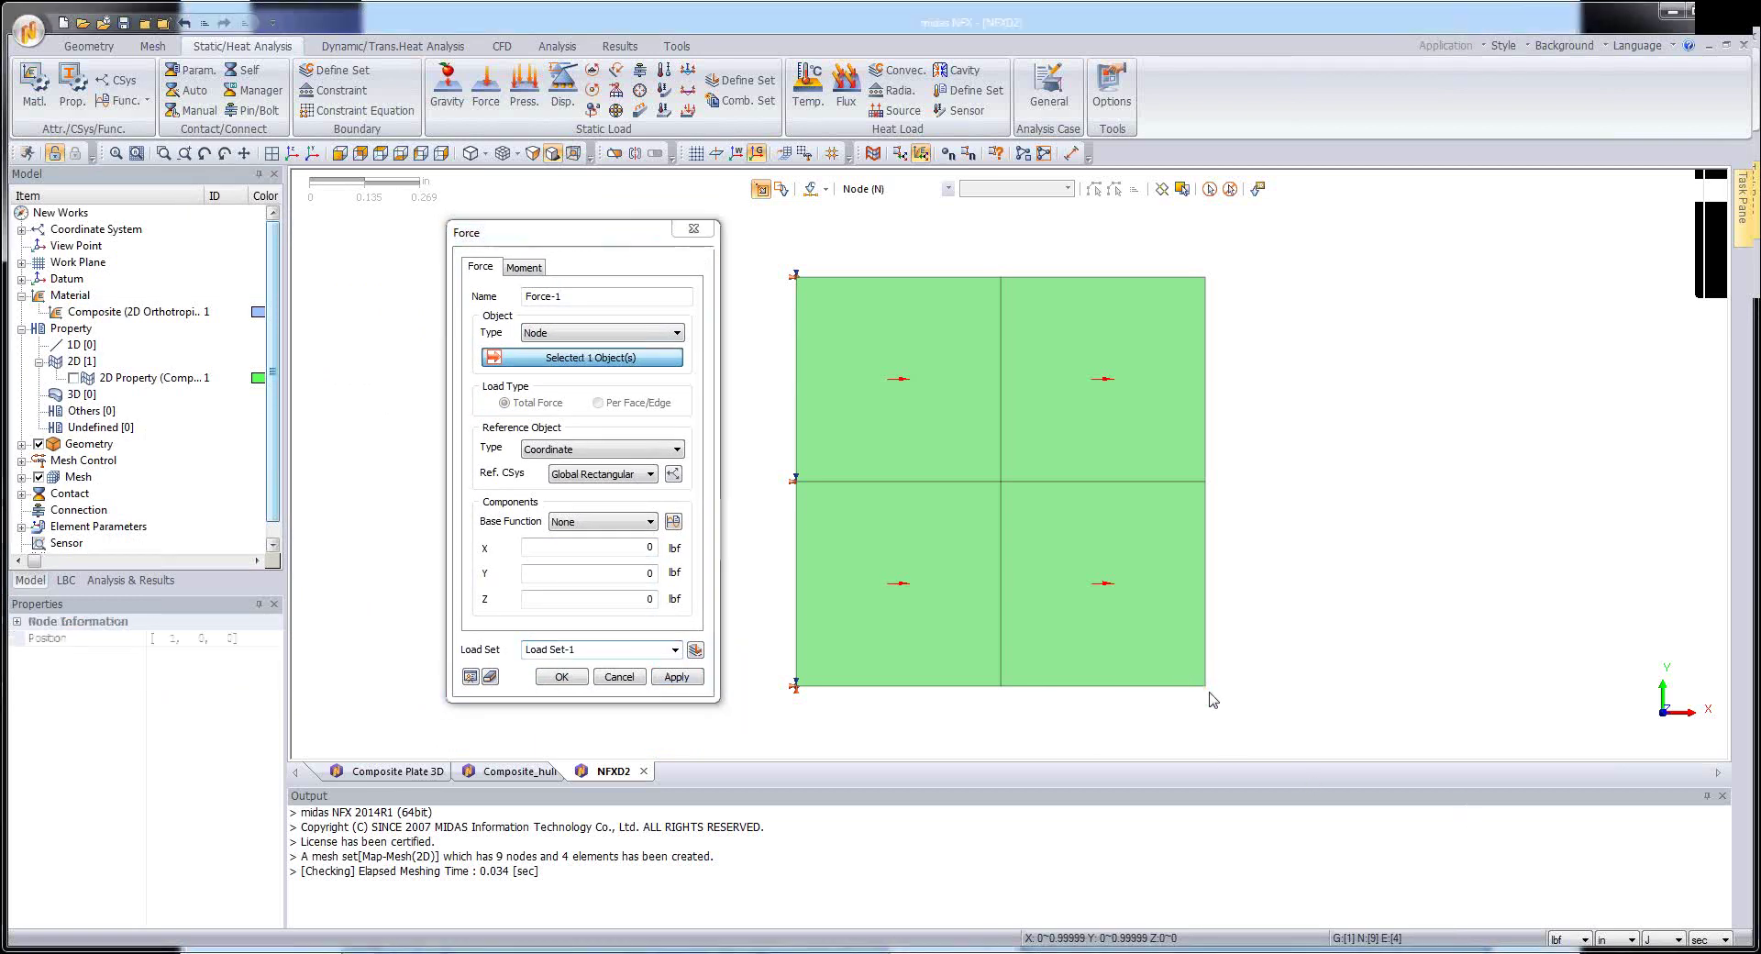
pyautogui.click(651, 548)
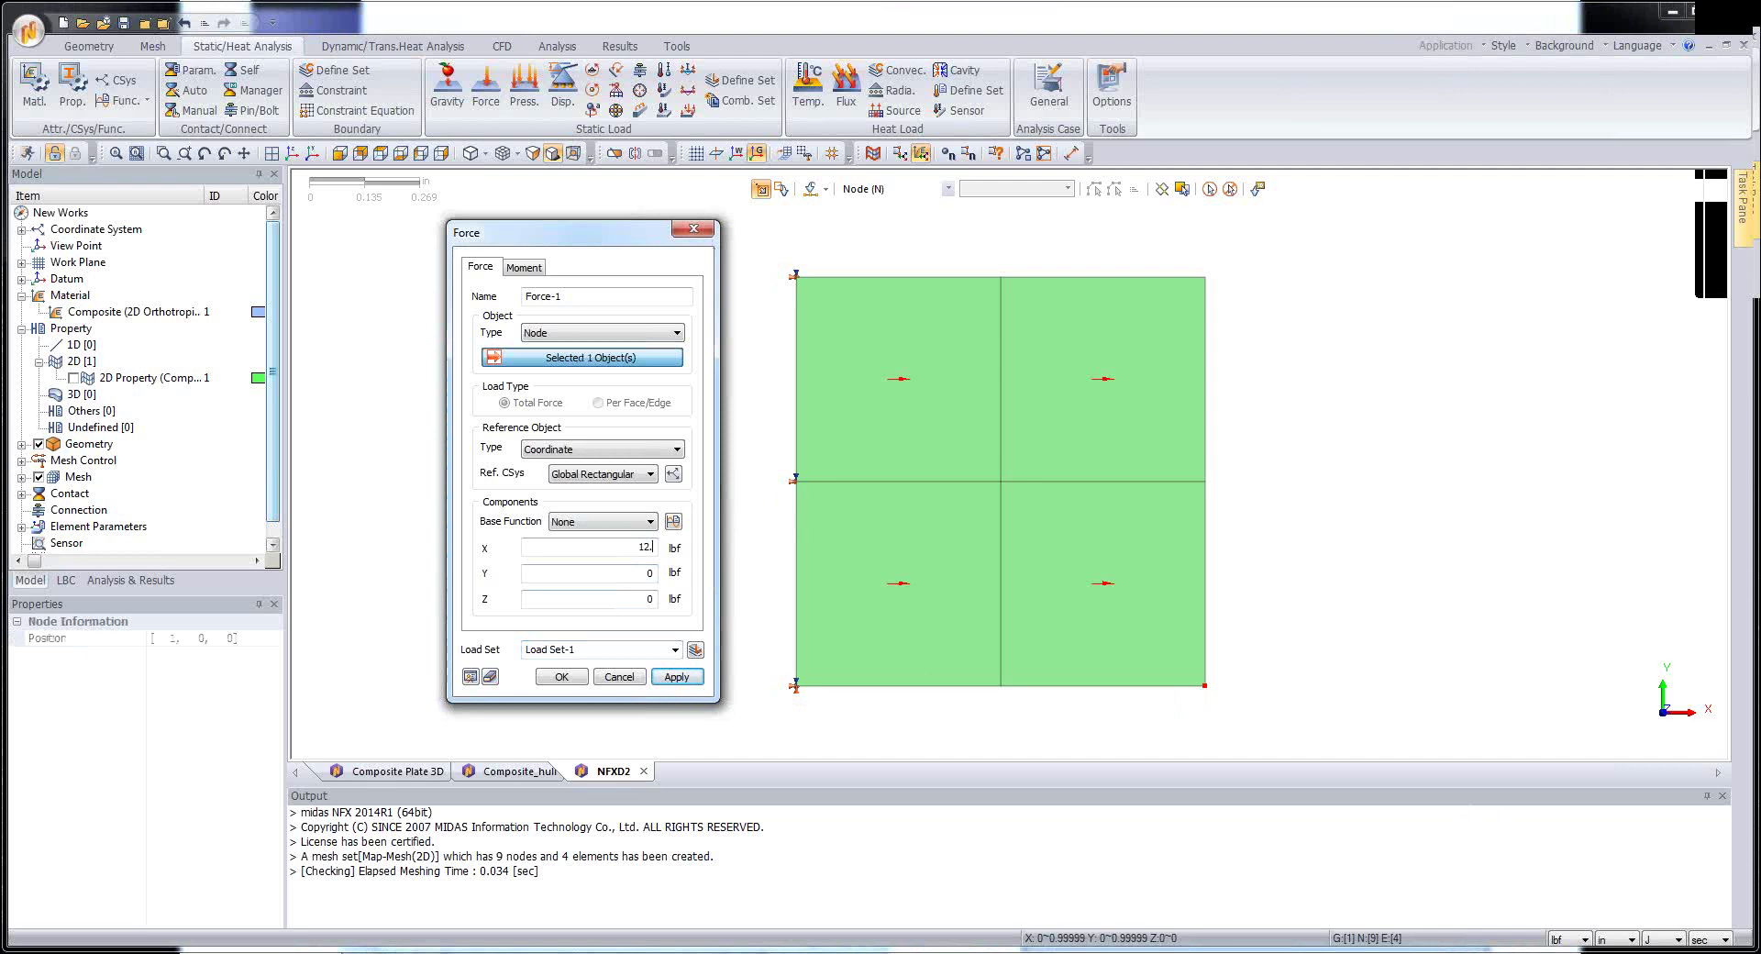
pyautogui.click(637, 576)
pyautogui.write('12.5')
pyautogui.click(677, 677)
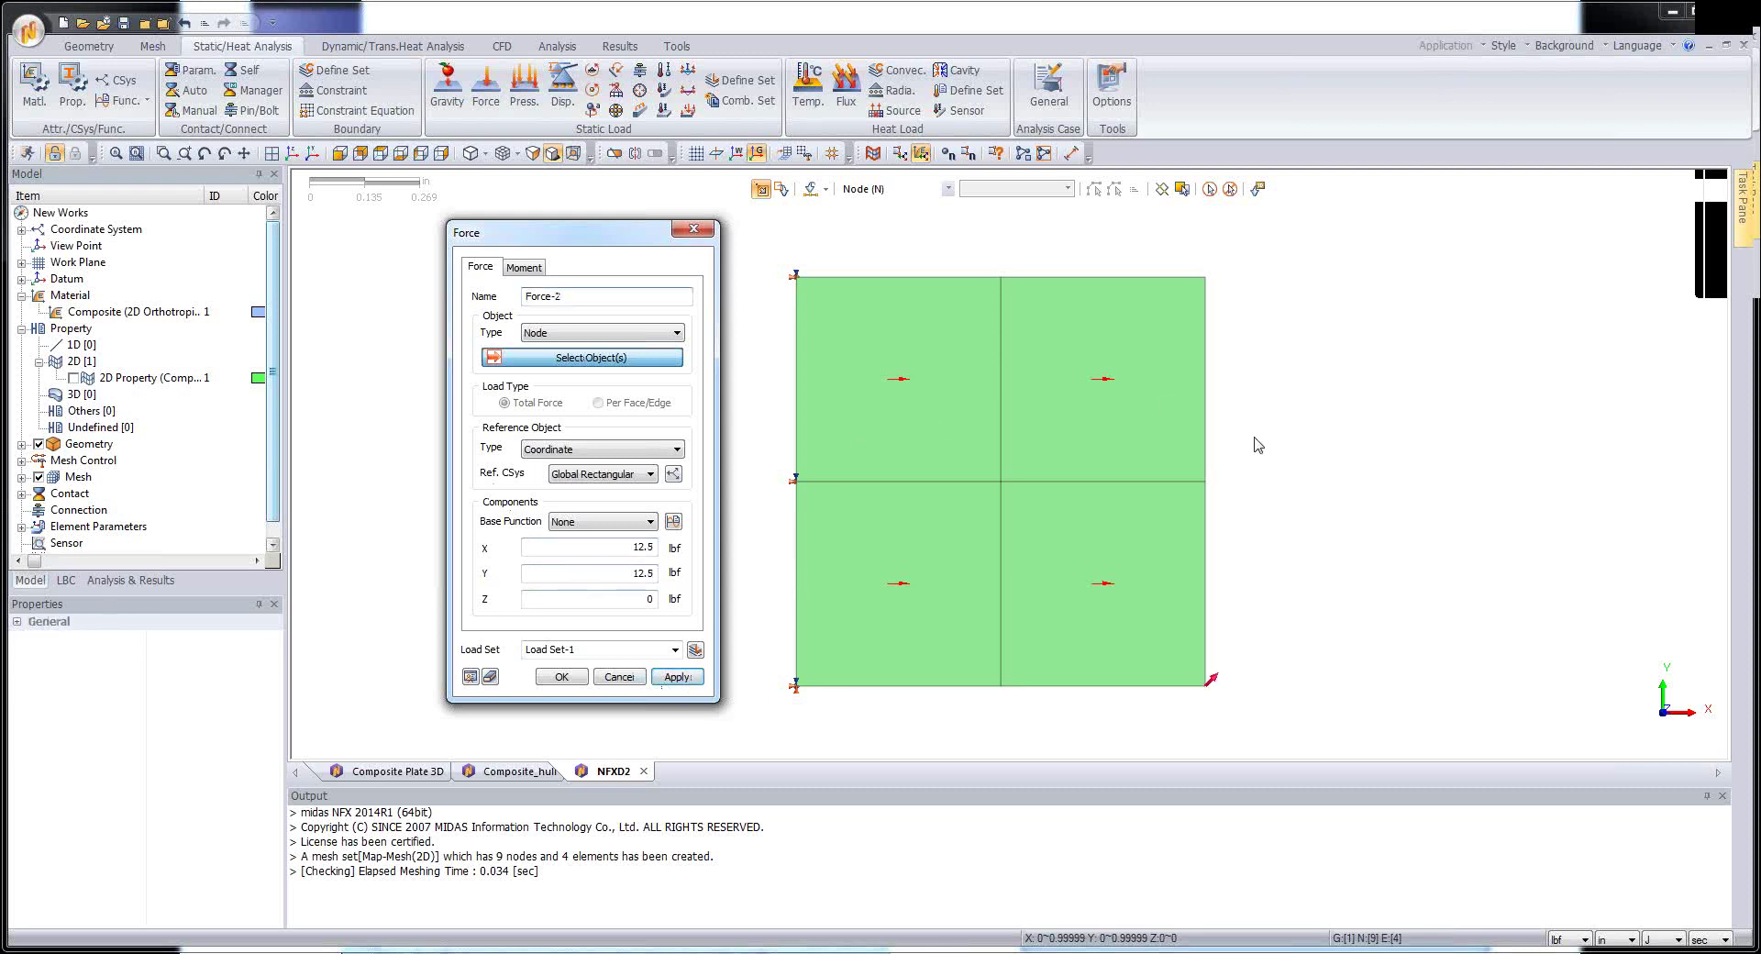
# - Apply the same X and Y forces to the right-middle, top-right, top-middle and top-left nodes
pyautogui.click(1204, 480)
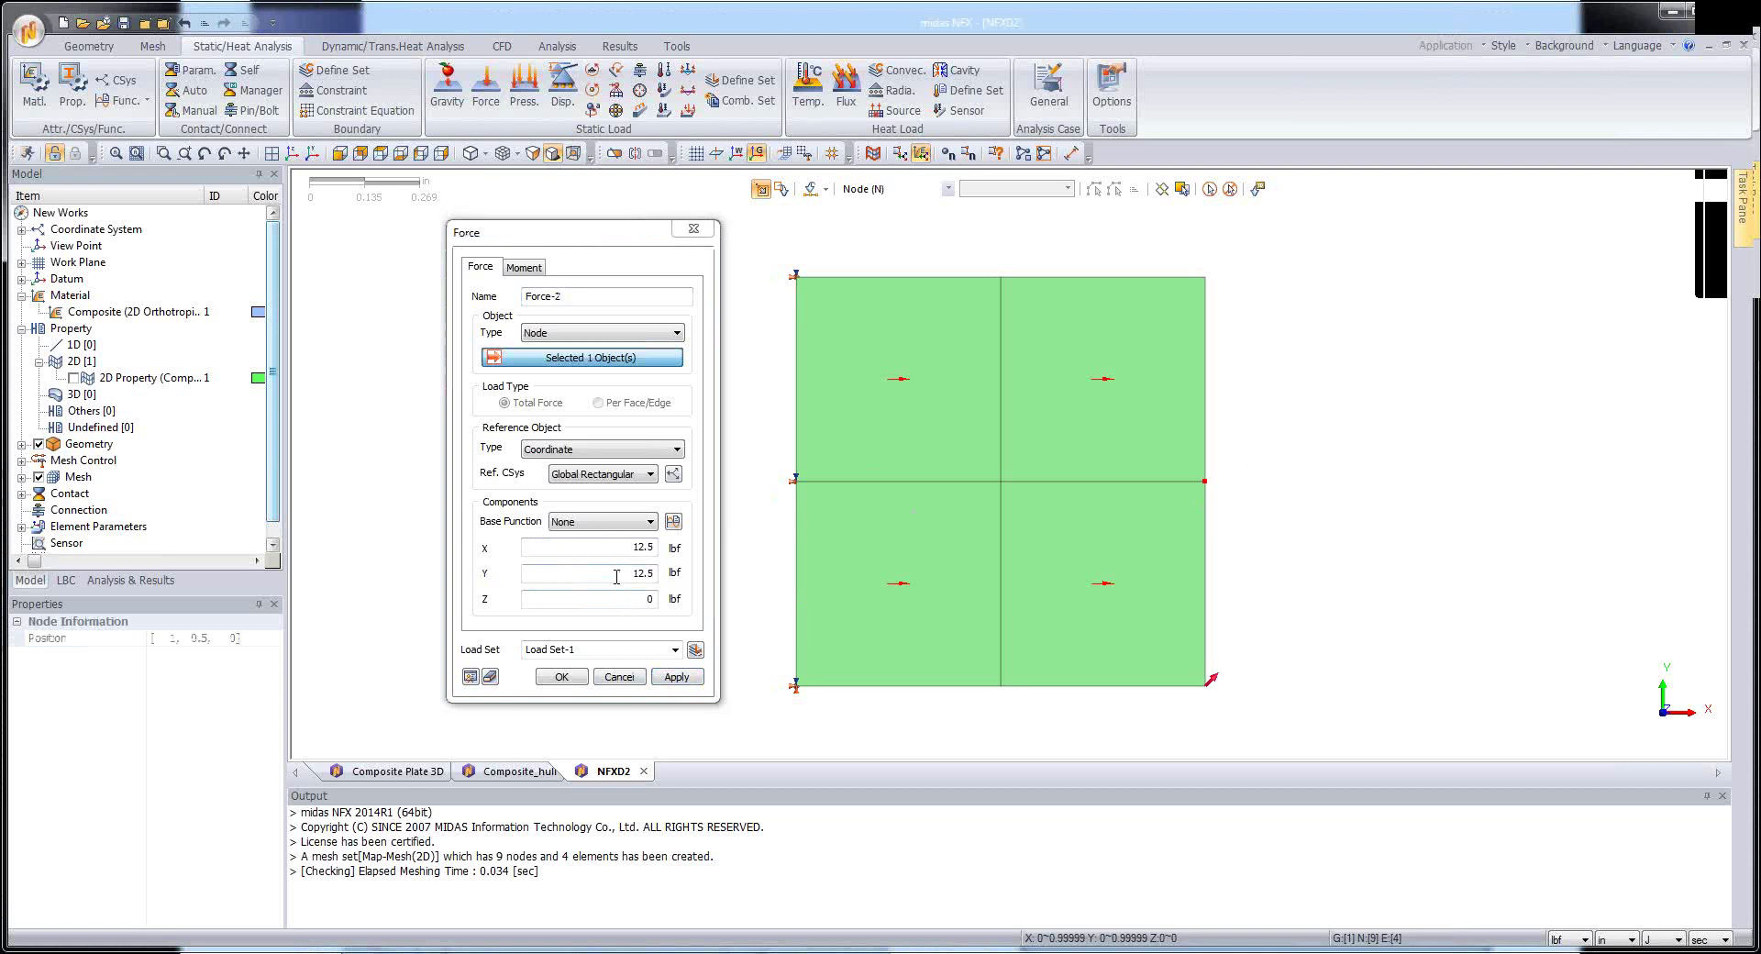
pyautogui.click(1204, 278)
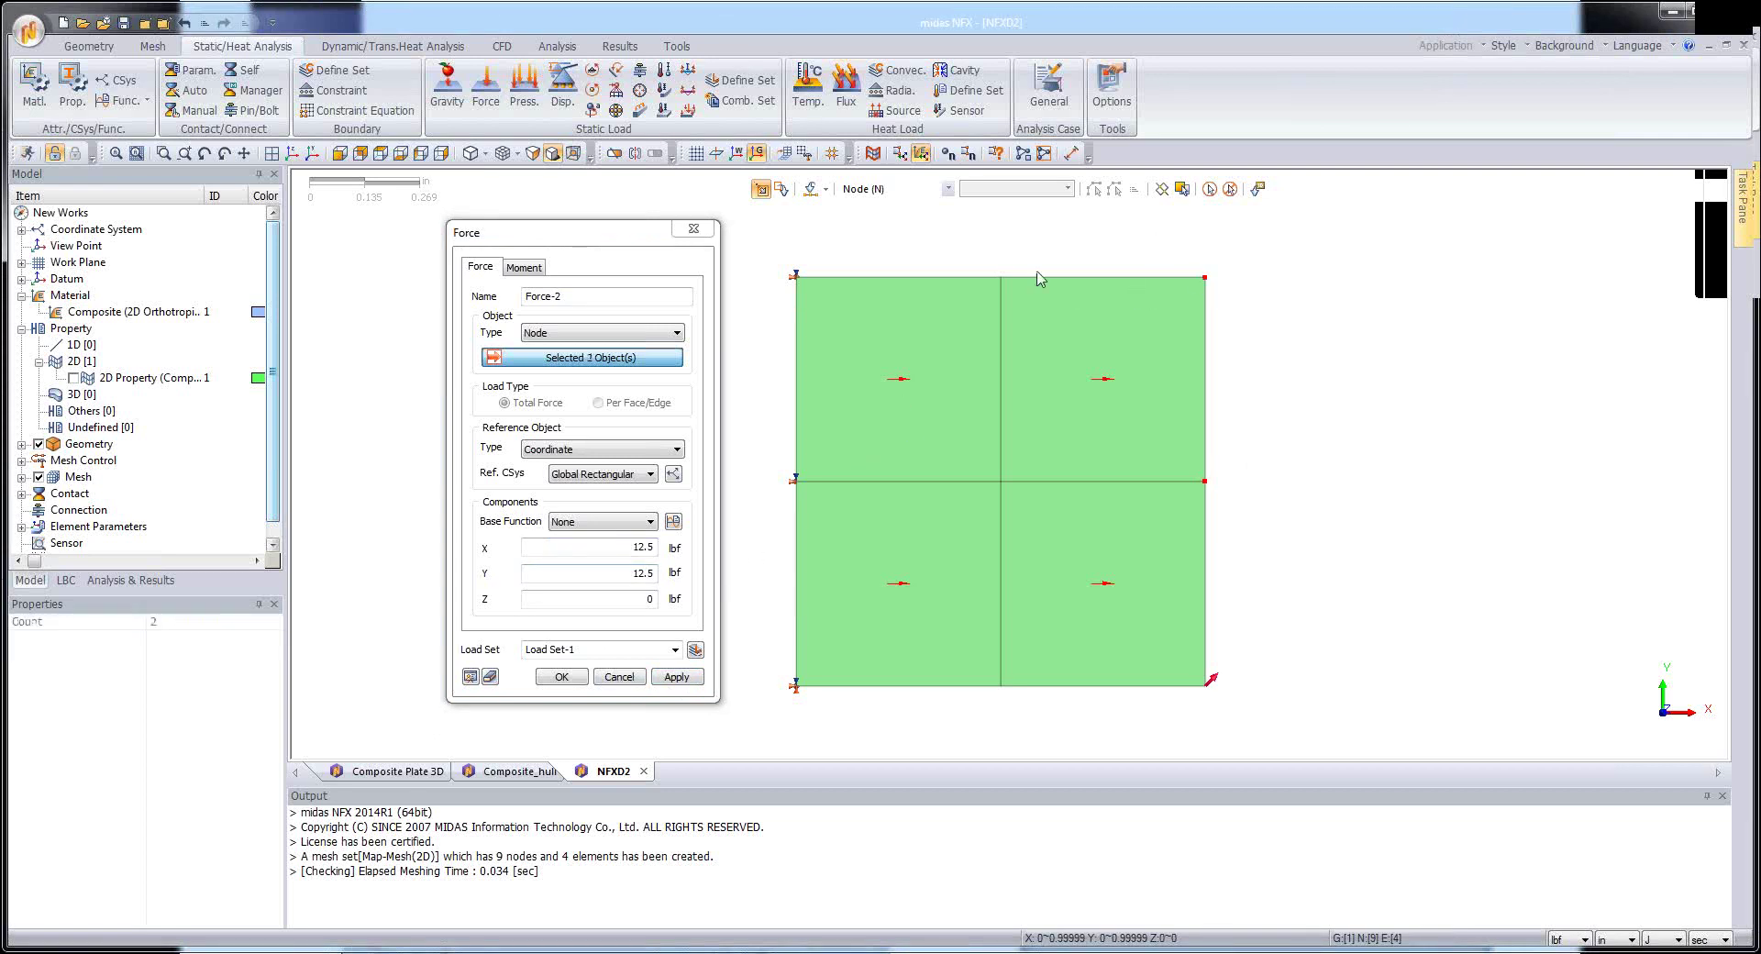
pyautogui.click(1001, 280)
pyautogui.click(796, 277)
pyautogui.click(561, 677)
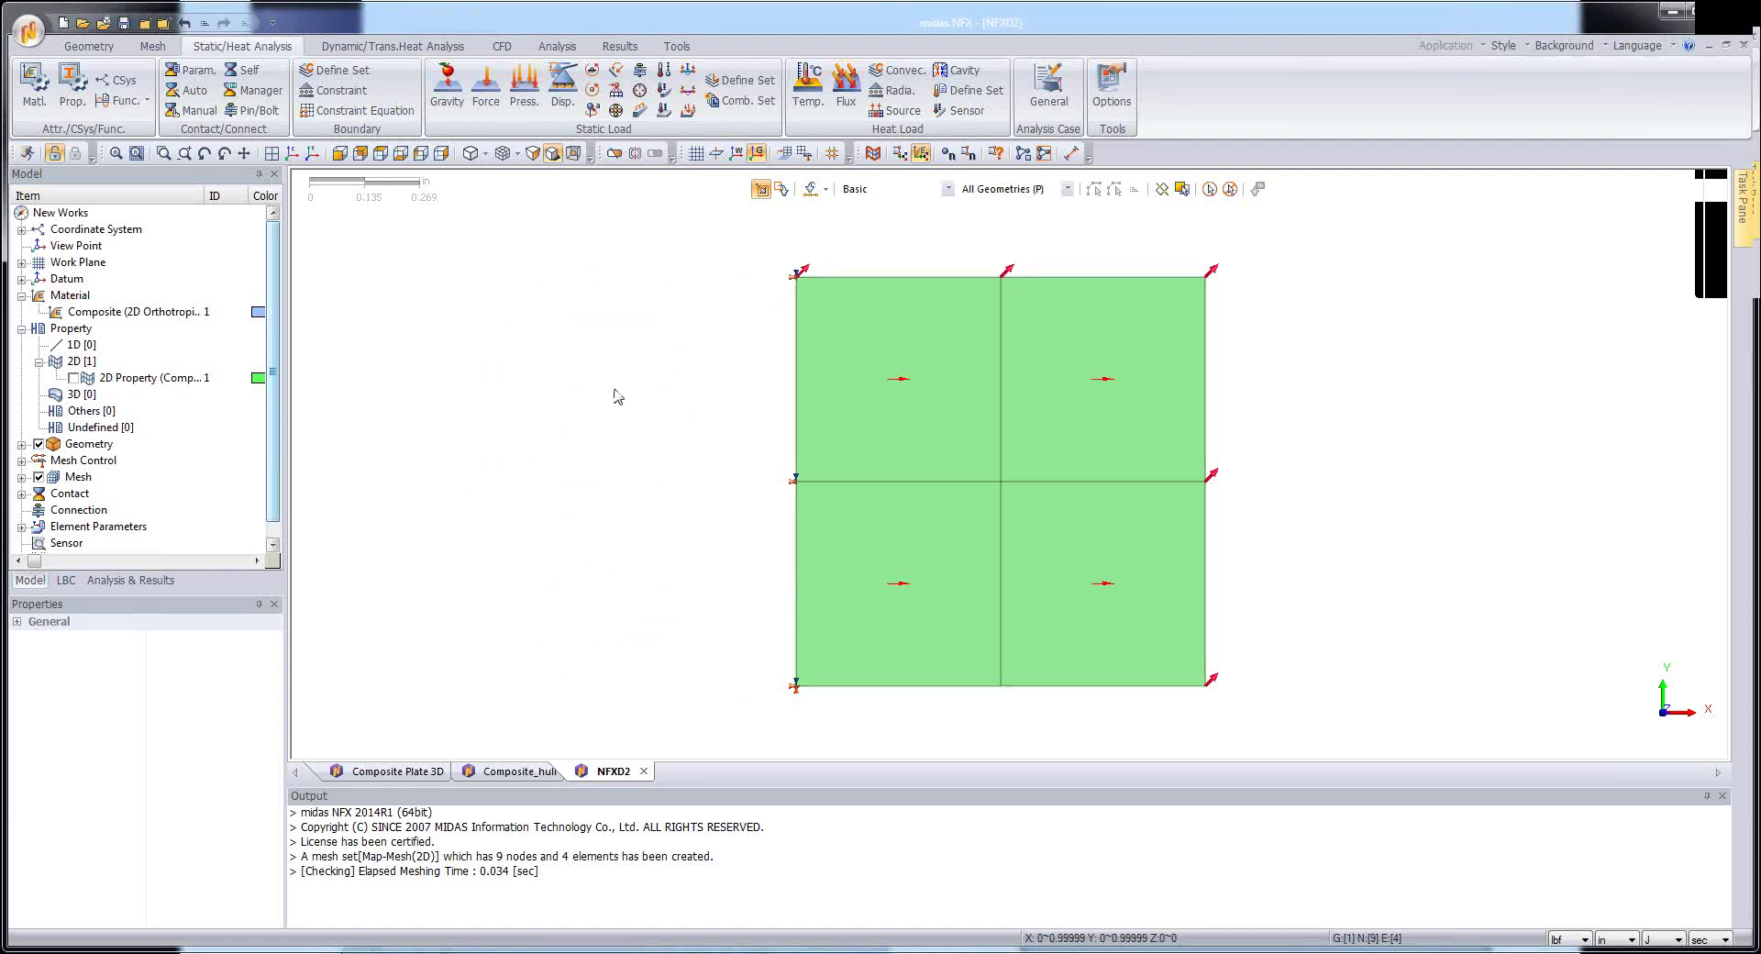
# - Create a Linear Static-1 analysis case and open it for editing
pyautogui.click(145, 584)
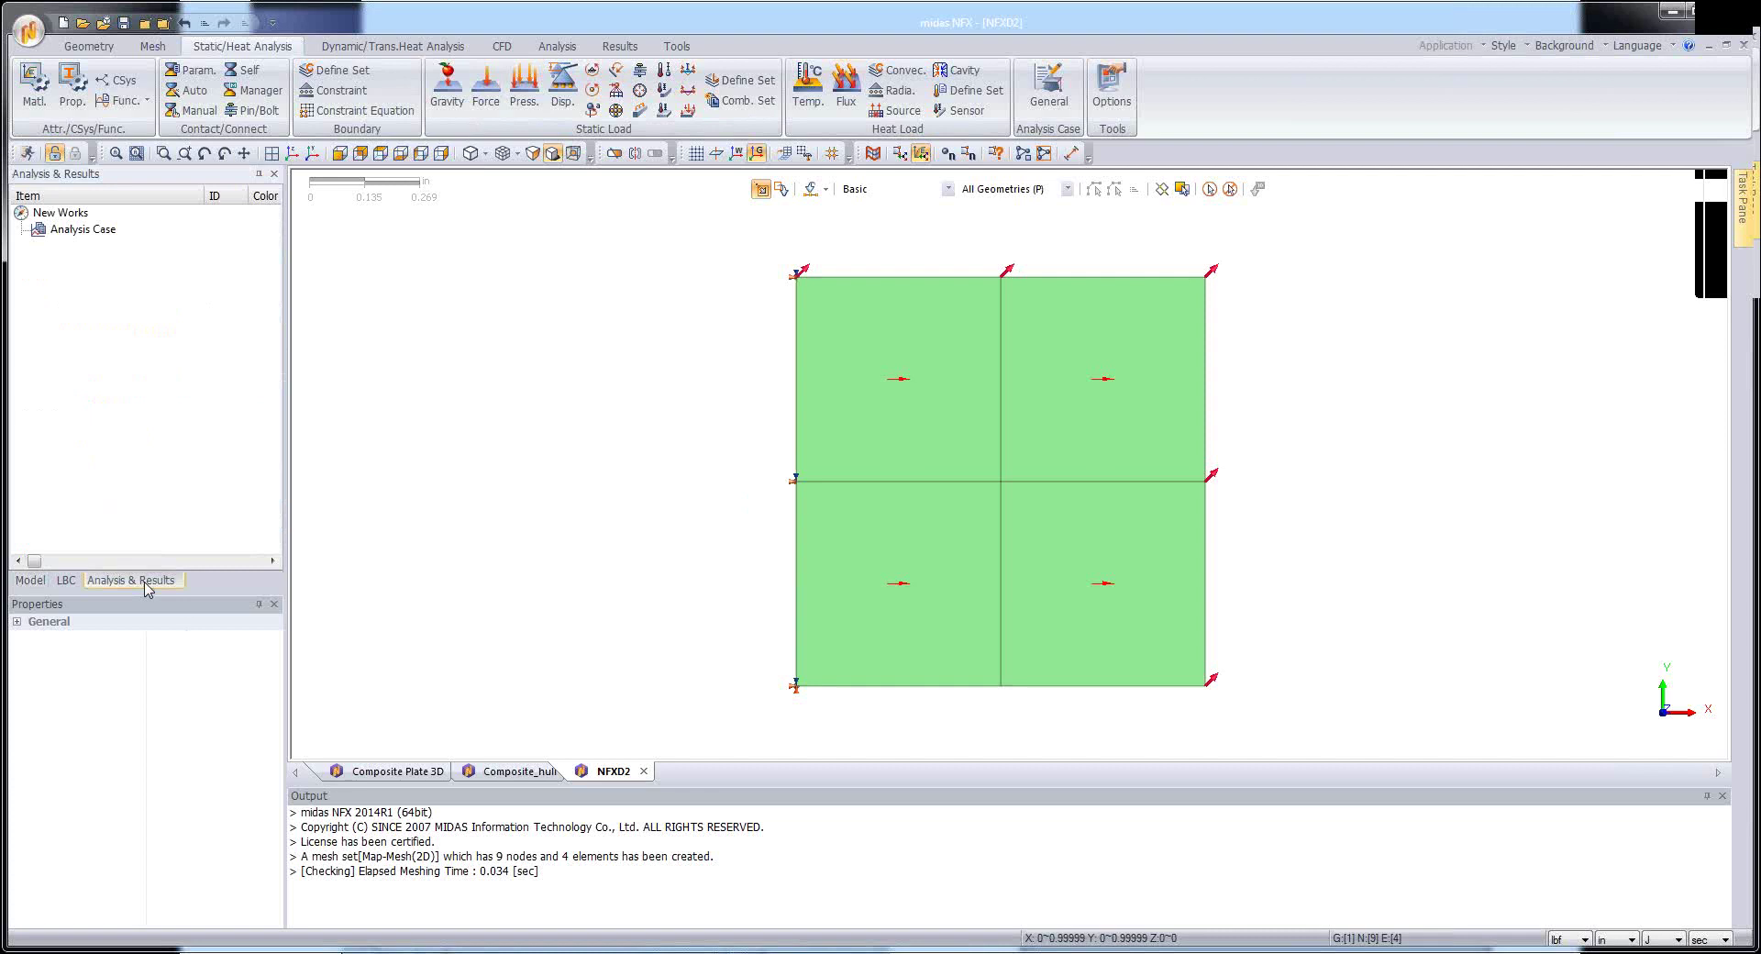
pyautogui.rightClick(96, 231)
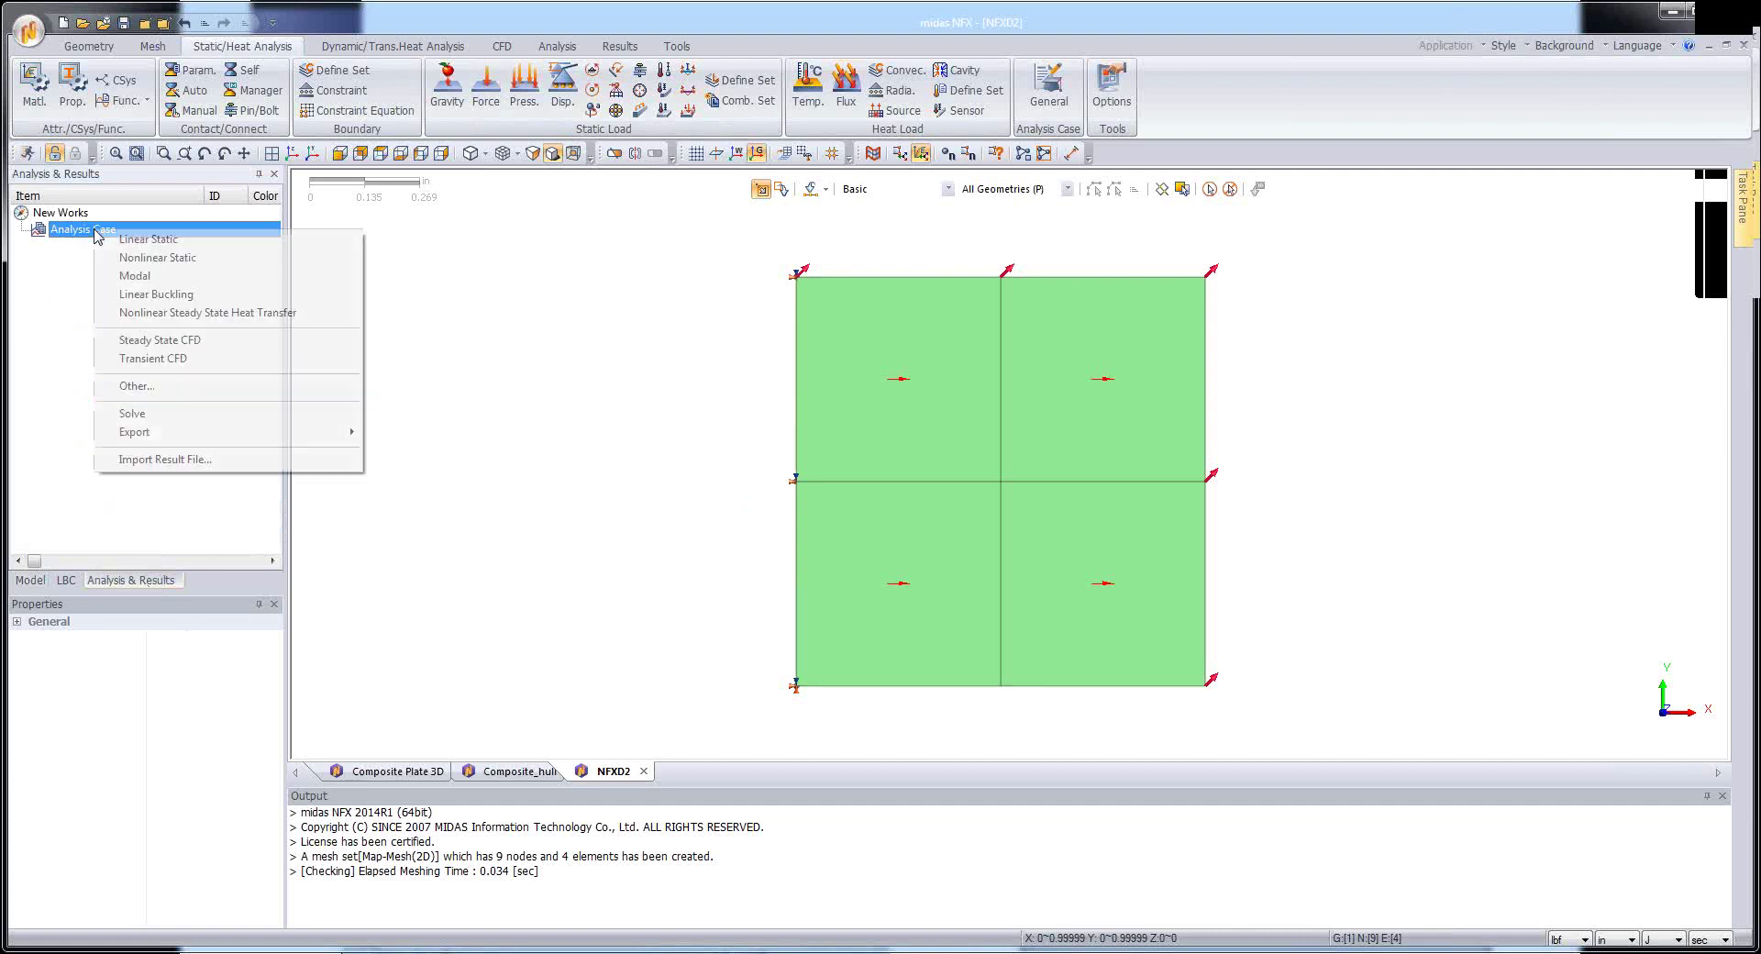
pyautogui.click(142, 239)
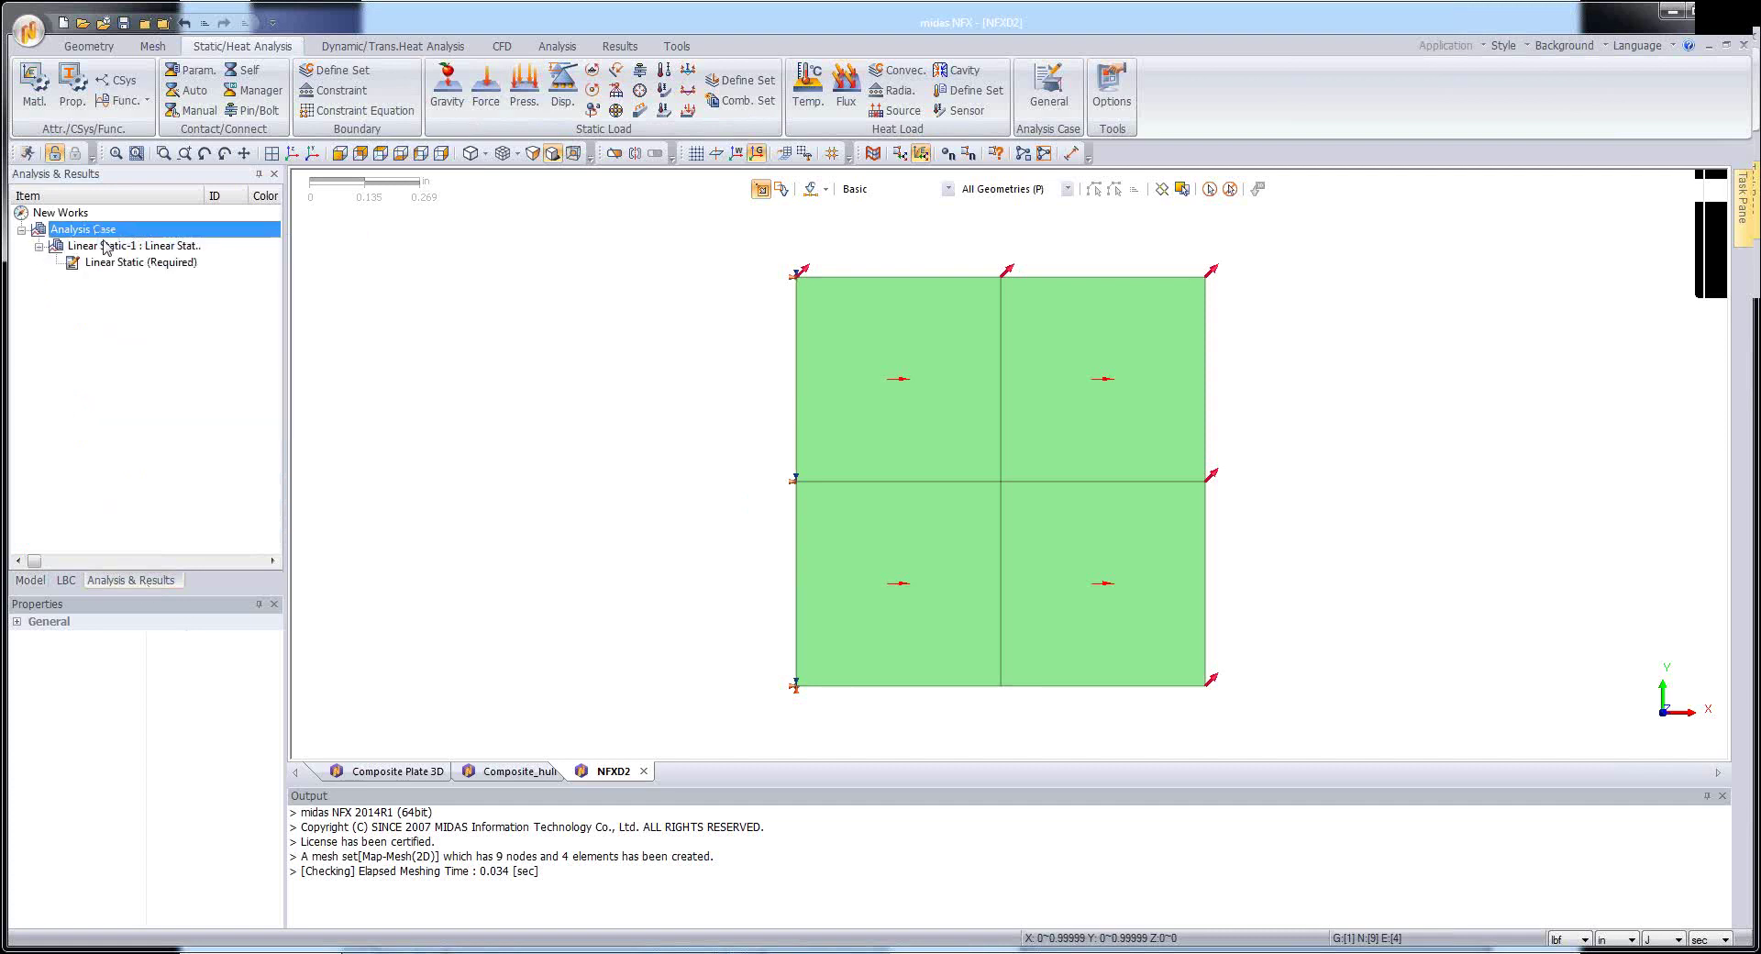
pyautogui.rightClick(106, 247)
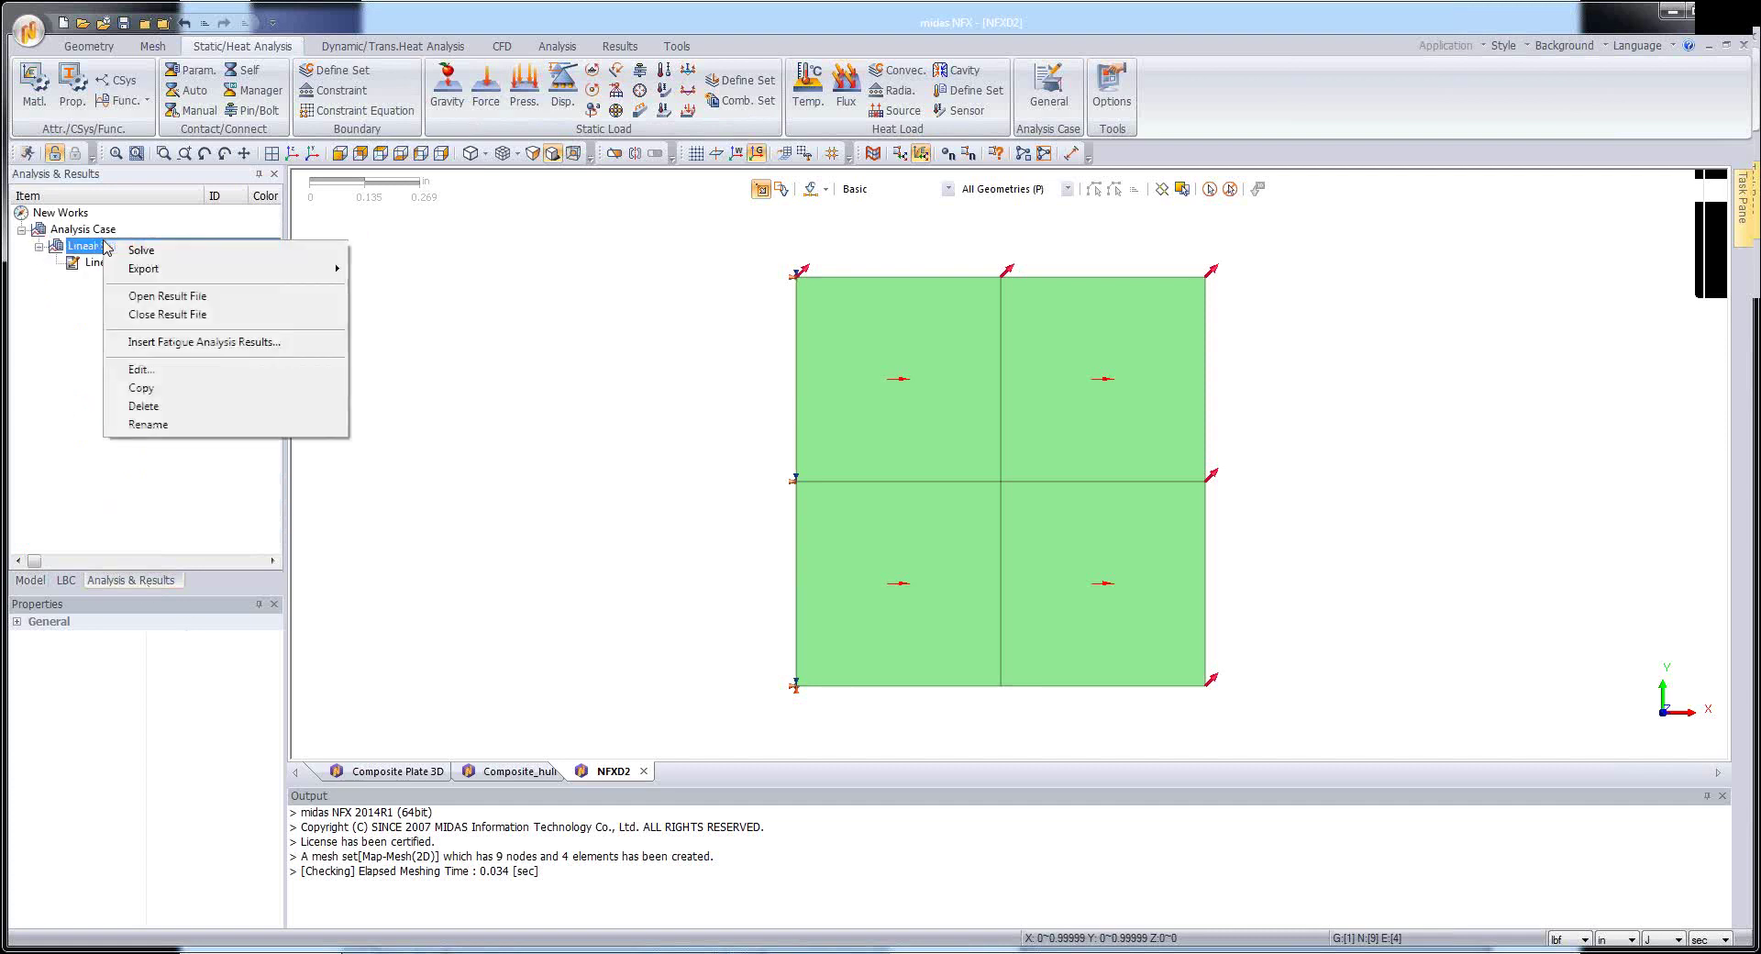
pyautogui.click(171, 370)
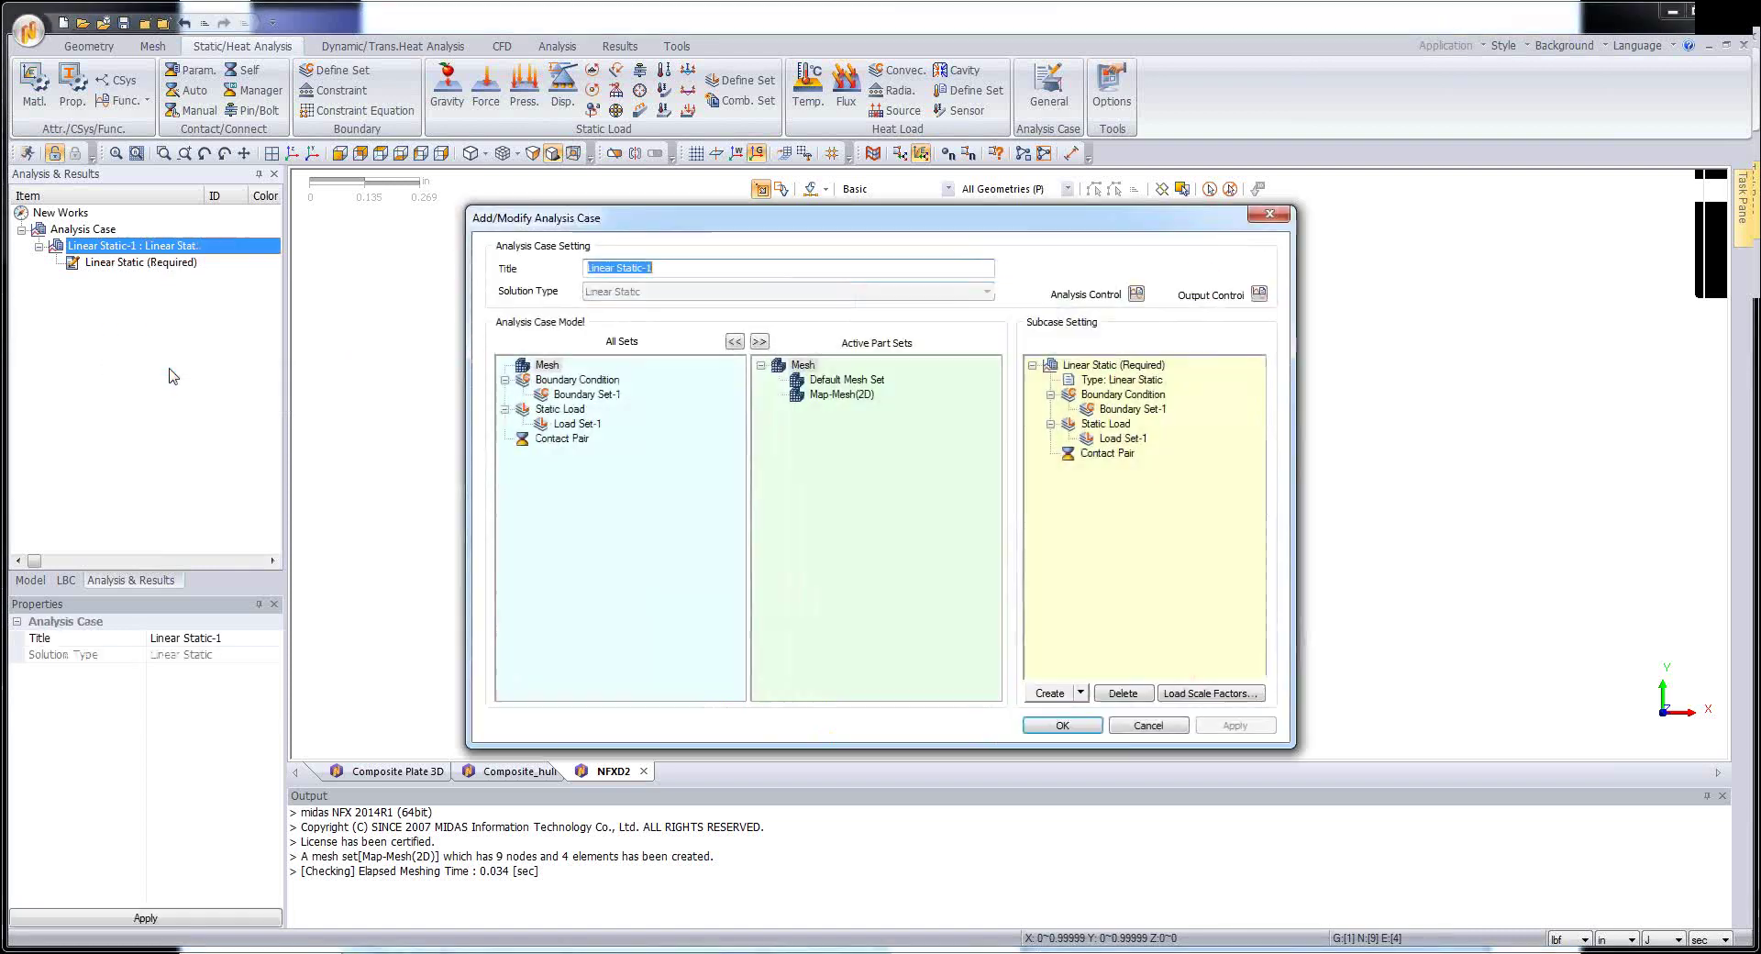
# - Keep composite output as FE Failure Index at ply top/bottom and confirm the analysis case
pyautogui.click(1261, 295)
pyautogui.moveTo(795, 305); pyautogui.dragTo(964, 313)
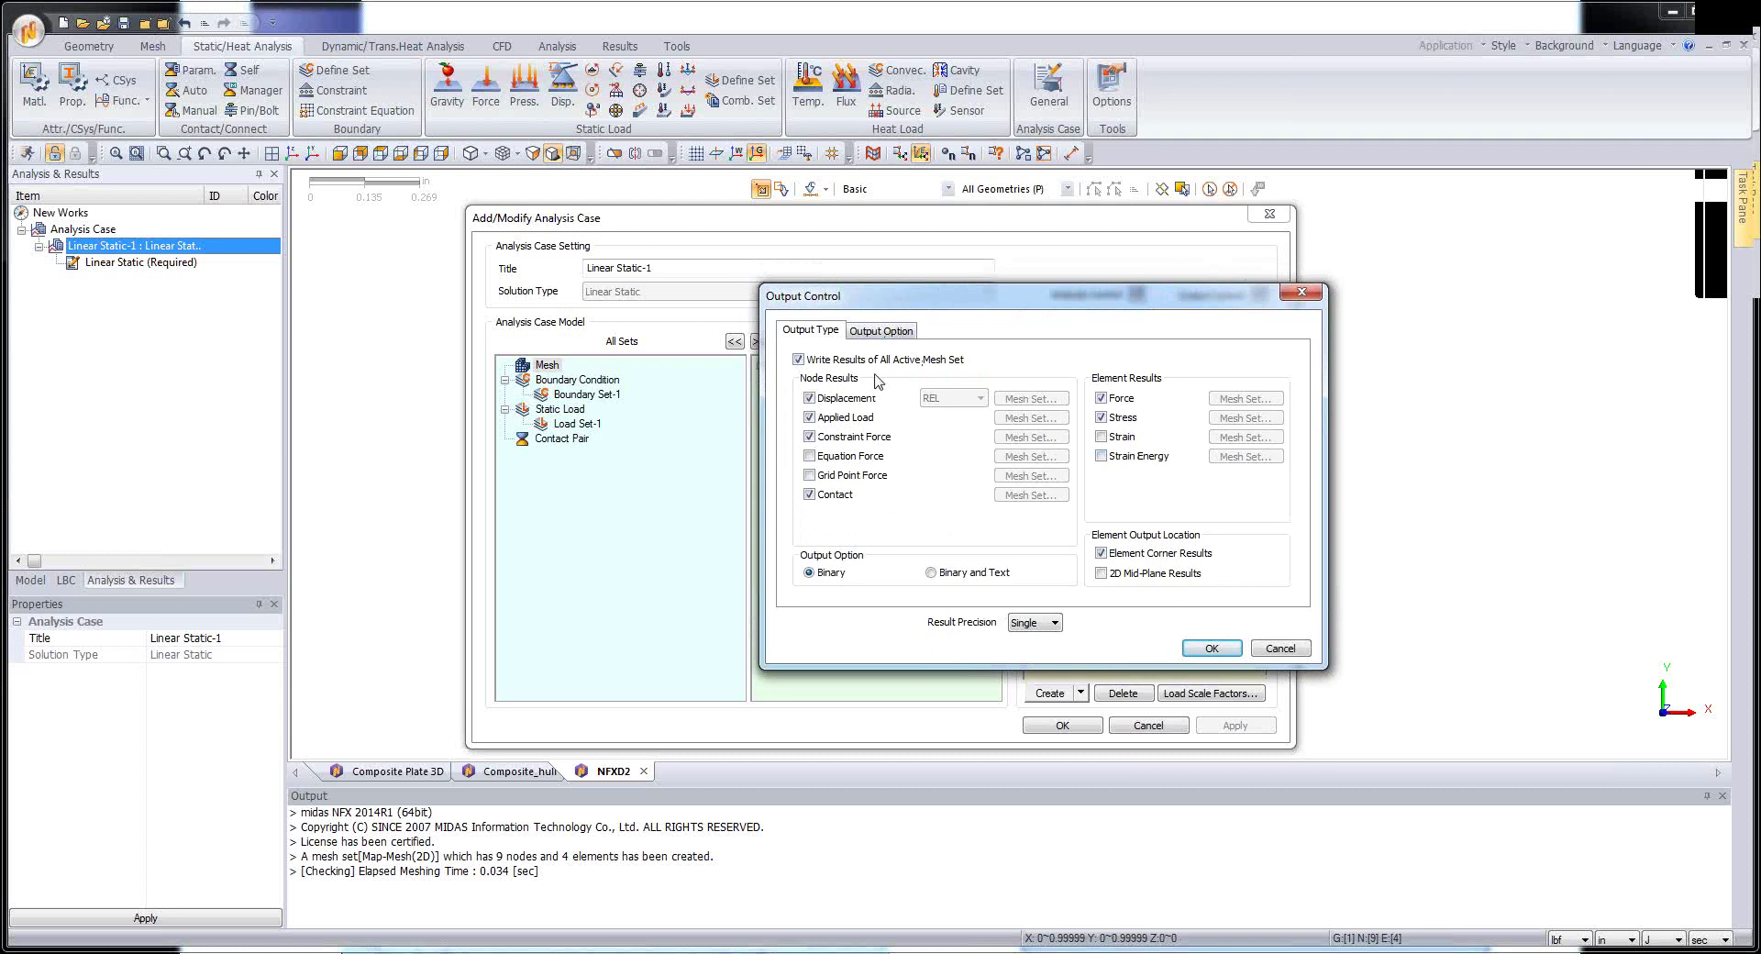
pyautogui.click(881, 331)
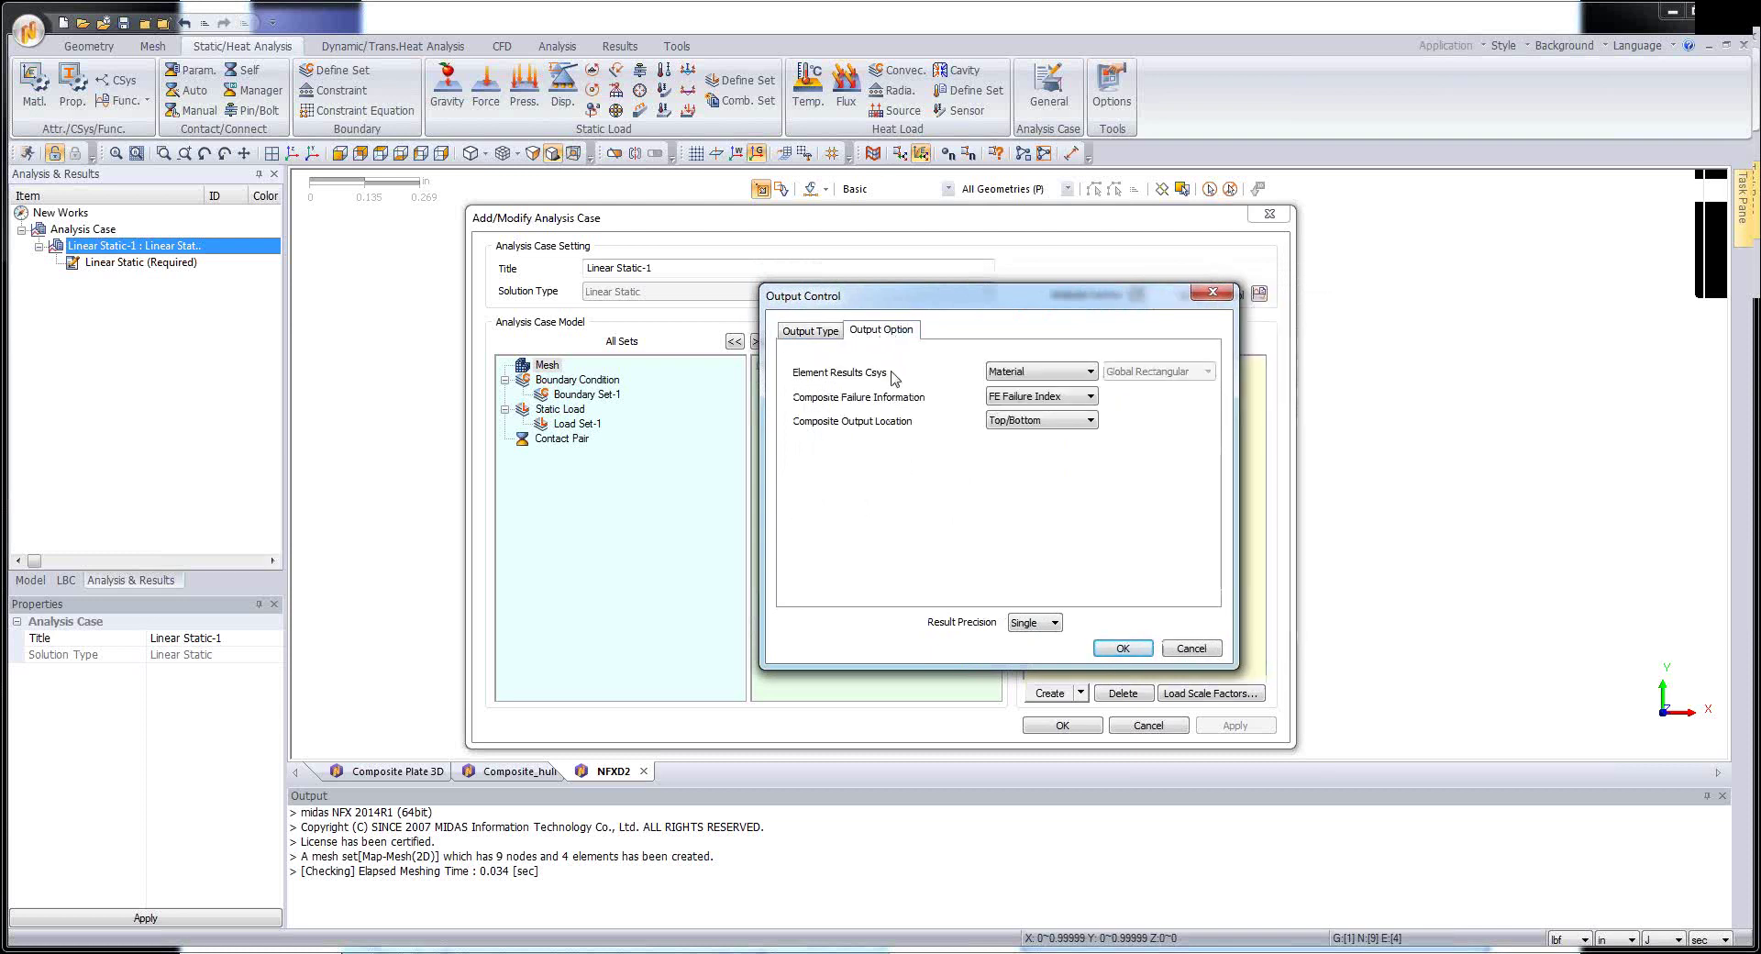
pyautogui.click(1087, 396)
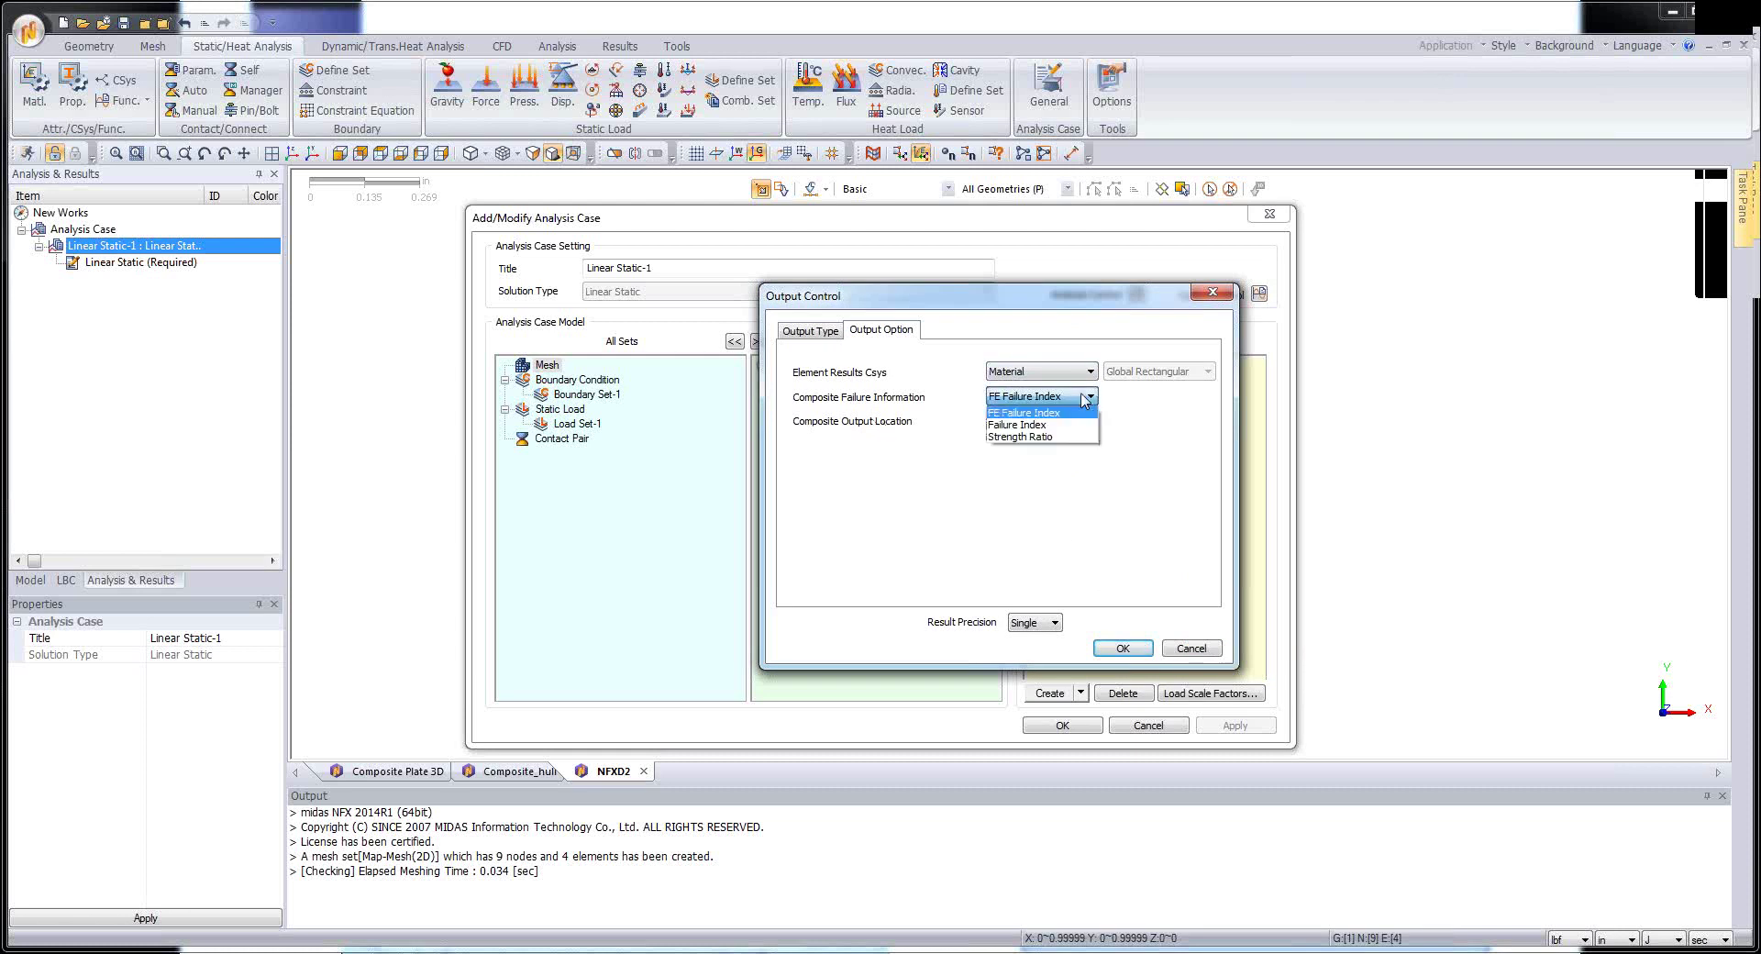
pyautogui.click(1084, 396)
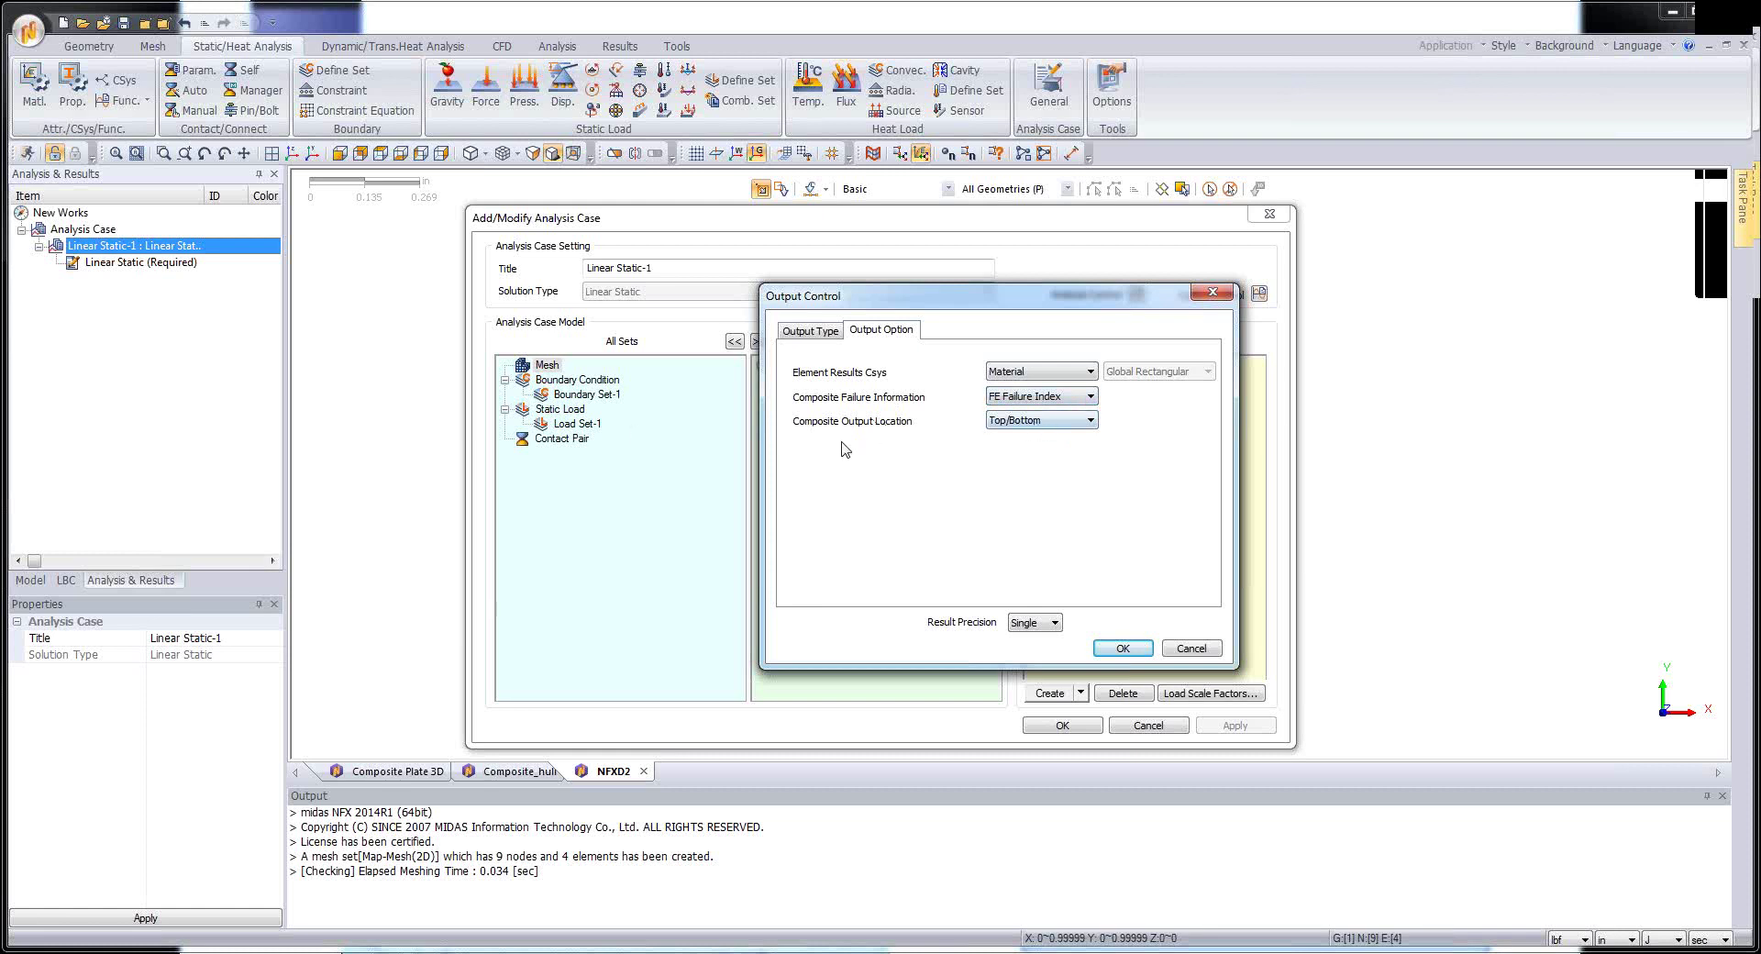
pyautogui.click(1083, 421)
pyautogui.click(1137, 433)
pyautogui.click(1138, 651)
pyautogui.click(1062, 724)
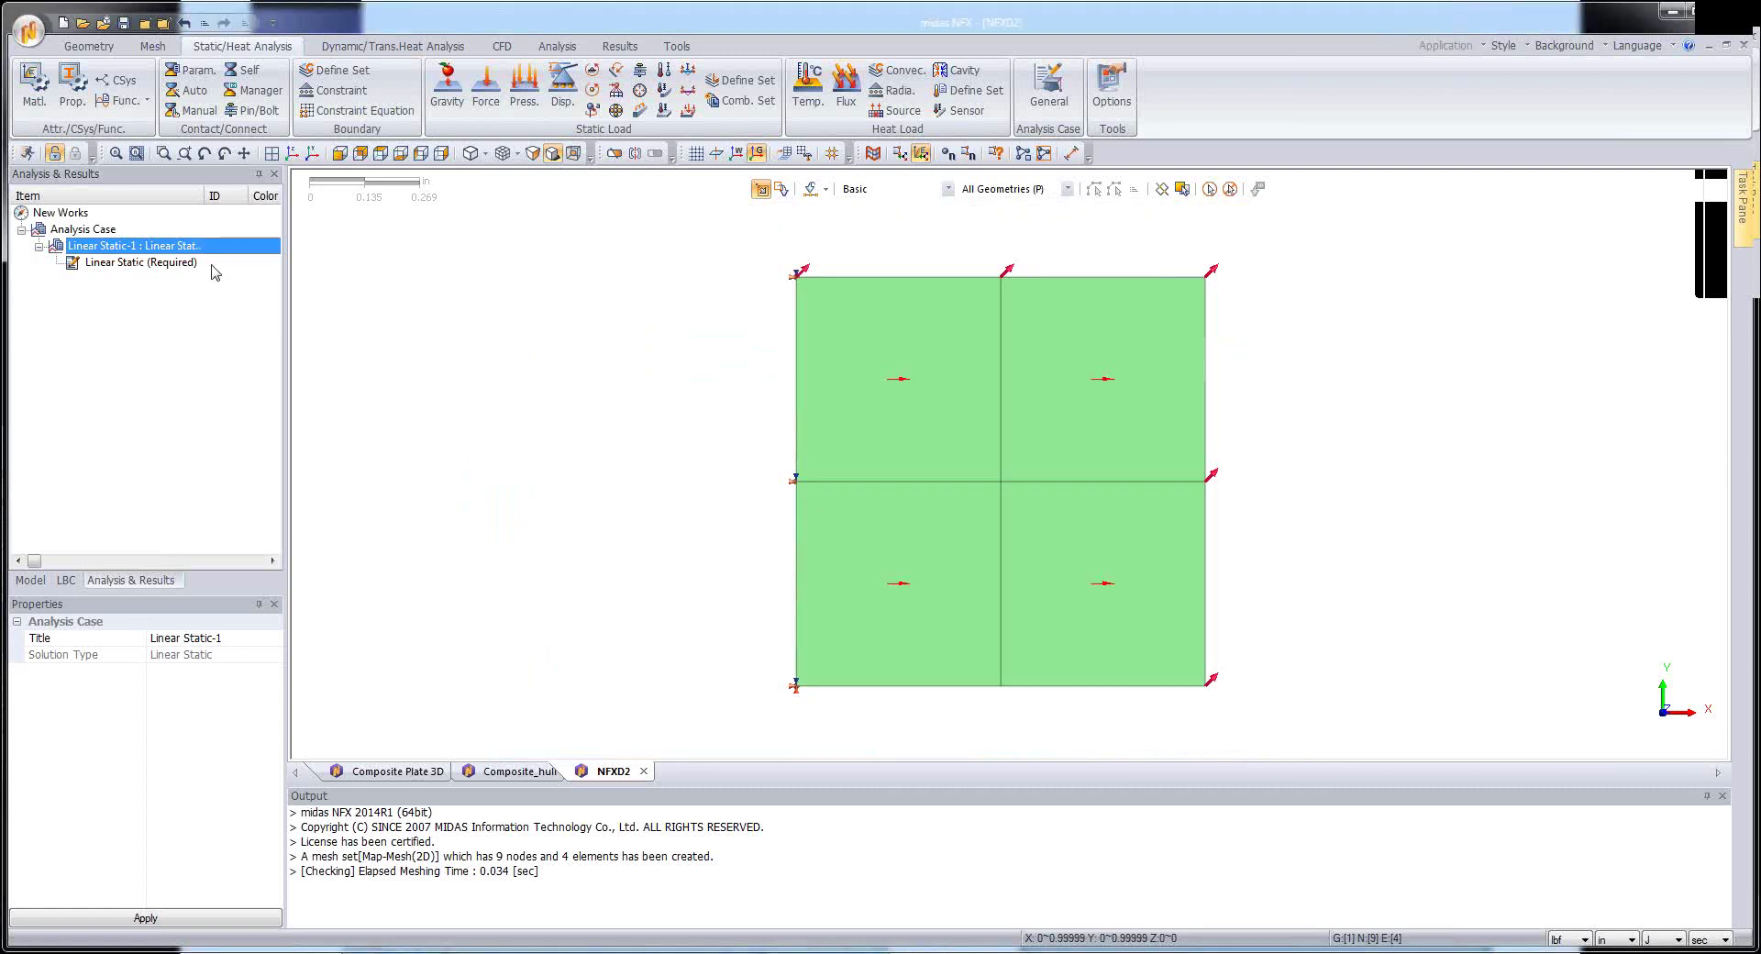
pyautogui.rightClick(134, 241)
# - Save the model as NFXD2 and solve the Linear Static-1 case
pyautogui.click(165, 249)
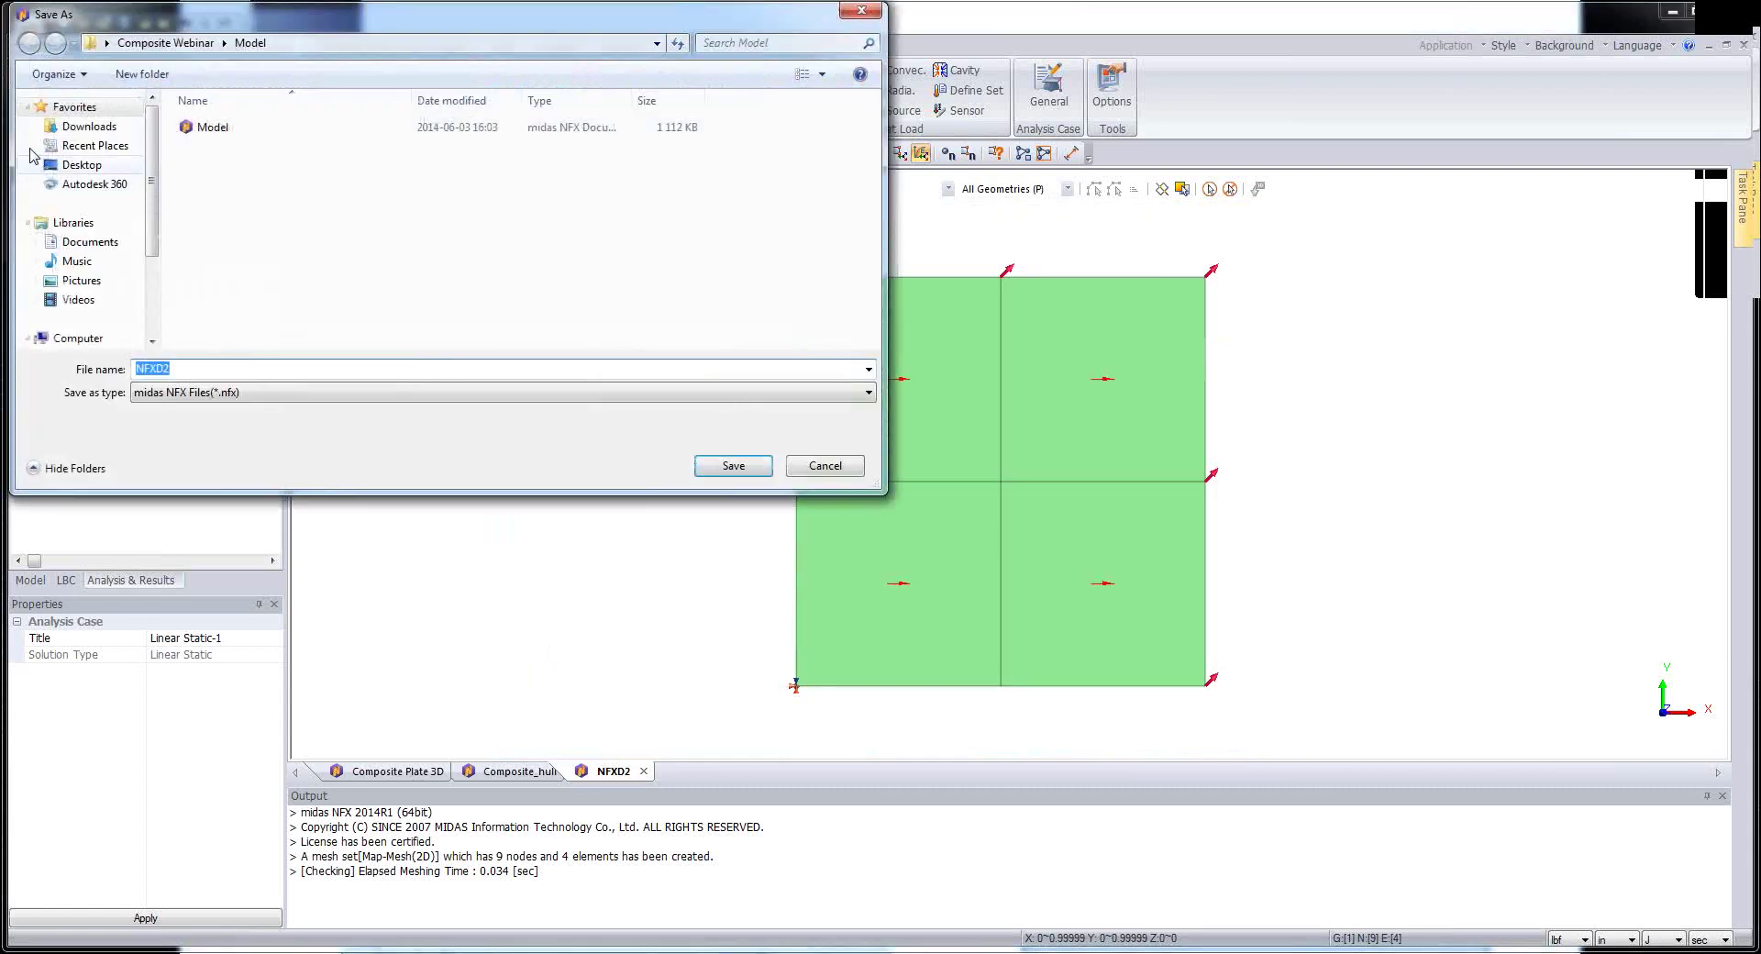
pyautogui.click(734, 467)
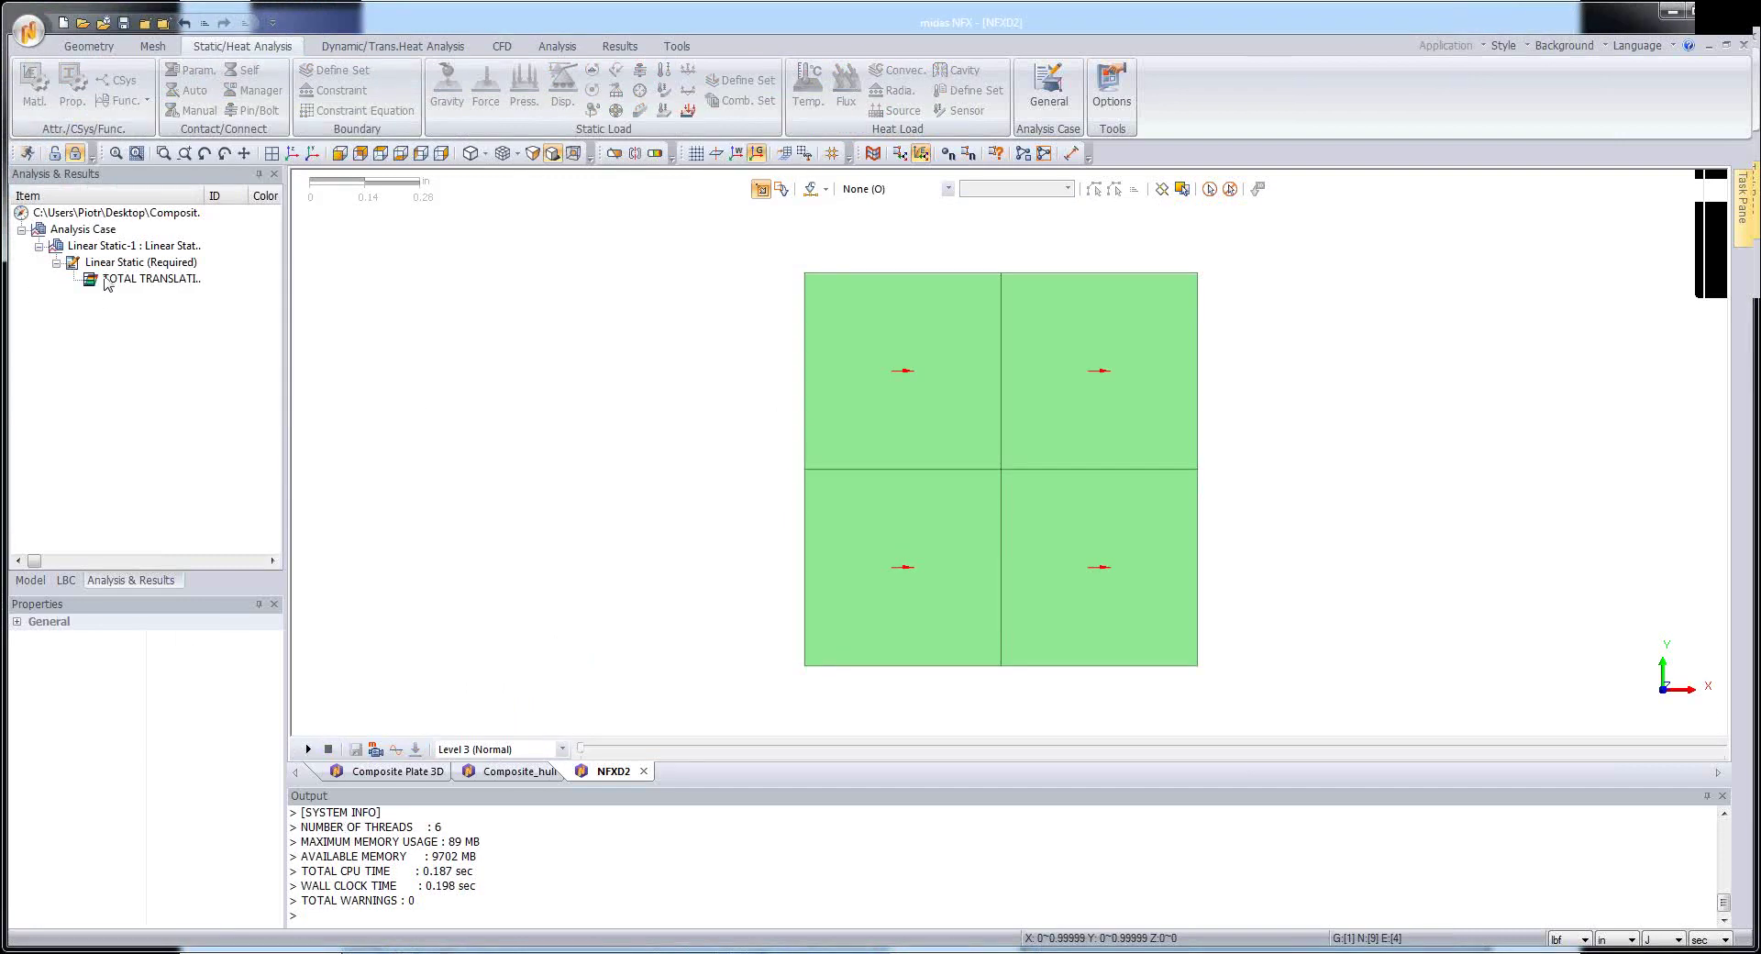
pyautogui.click(158, 248)
# - Add all Composite Max results under Linear Static-1 and plot SHELL MAX S-NORMAL-11
pyautogui.rightClick(158, 248)
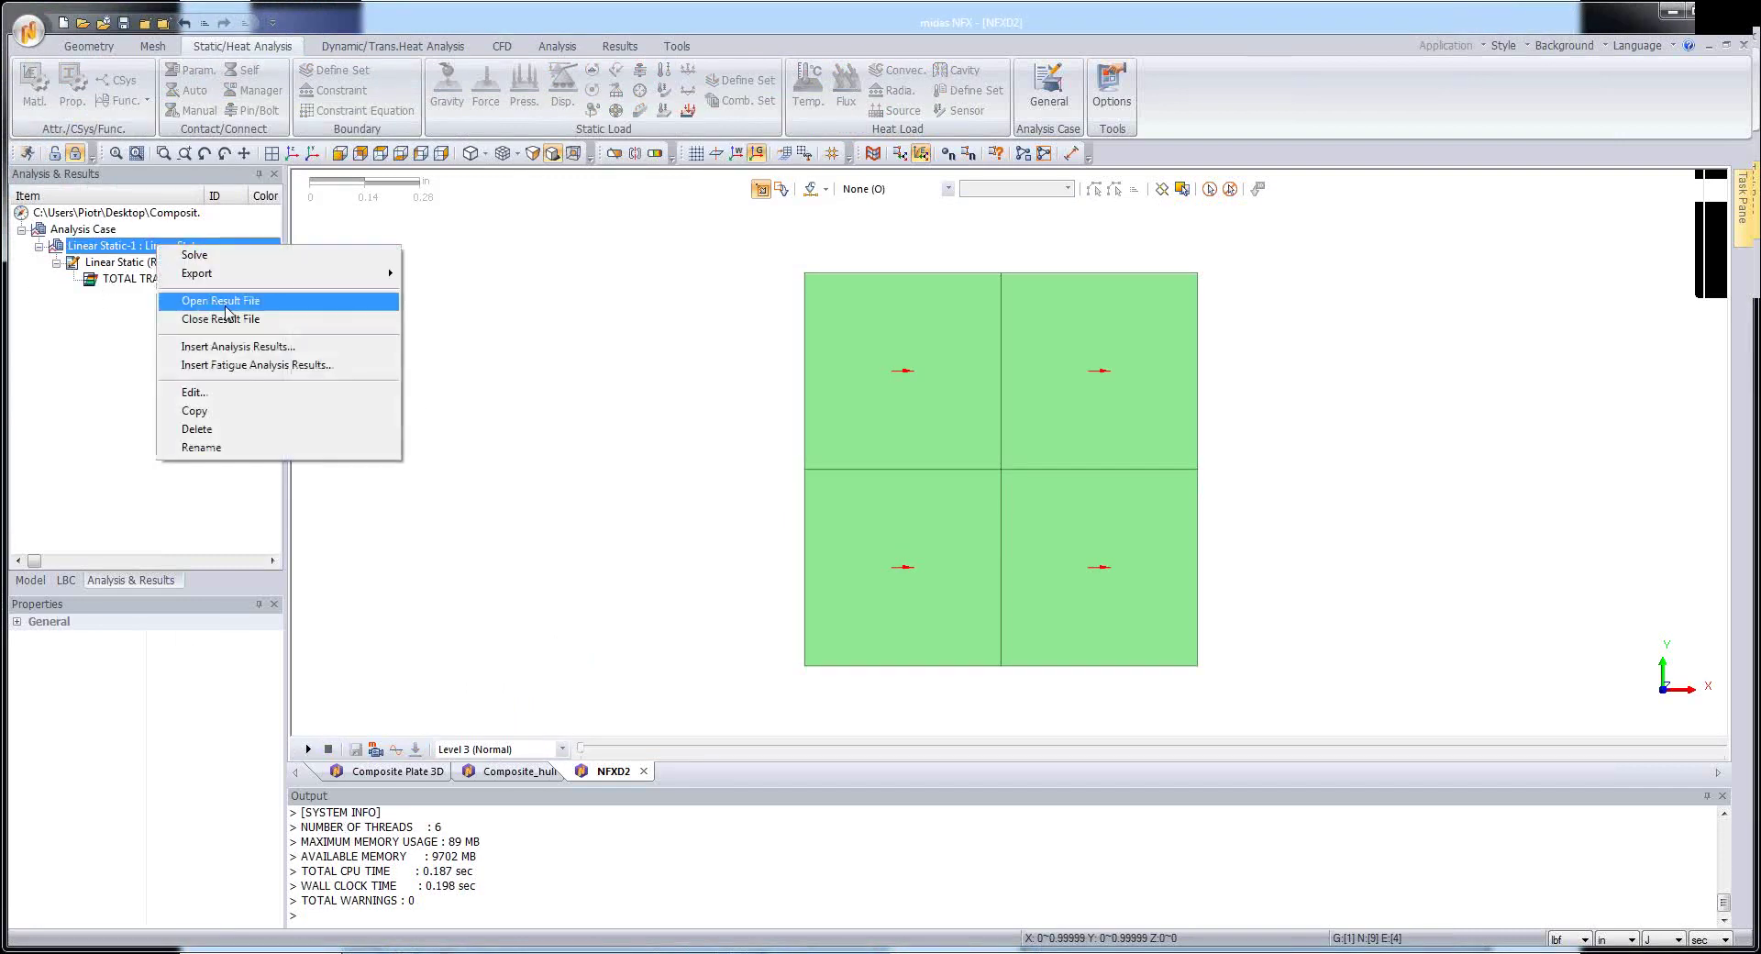
pyautogui.click(262, 349)
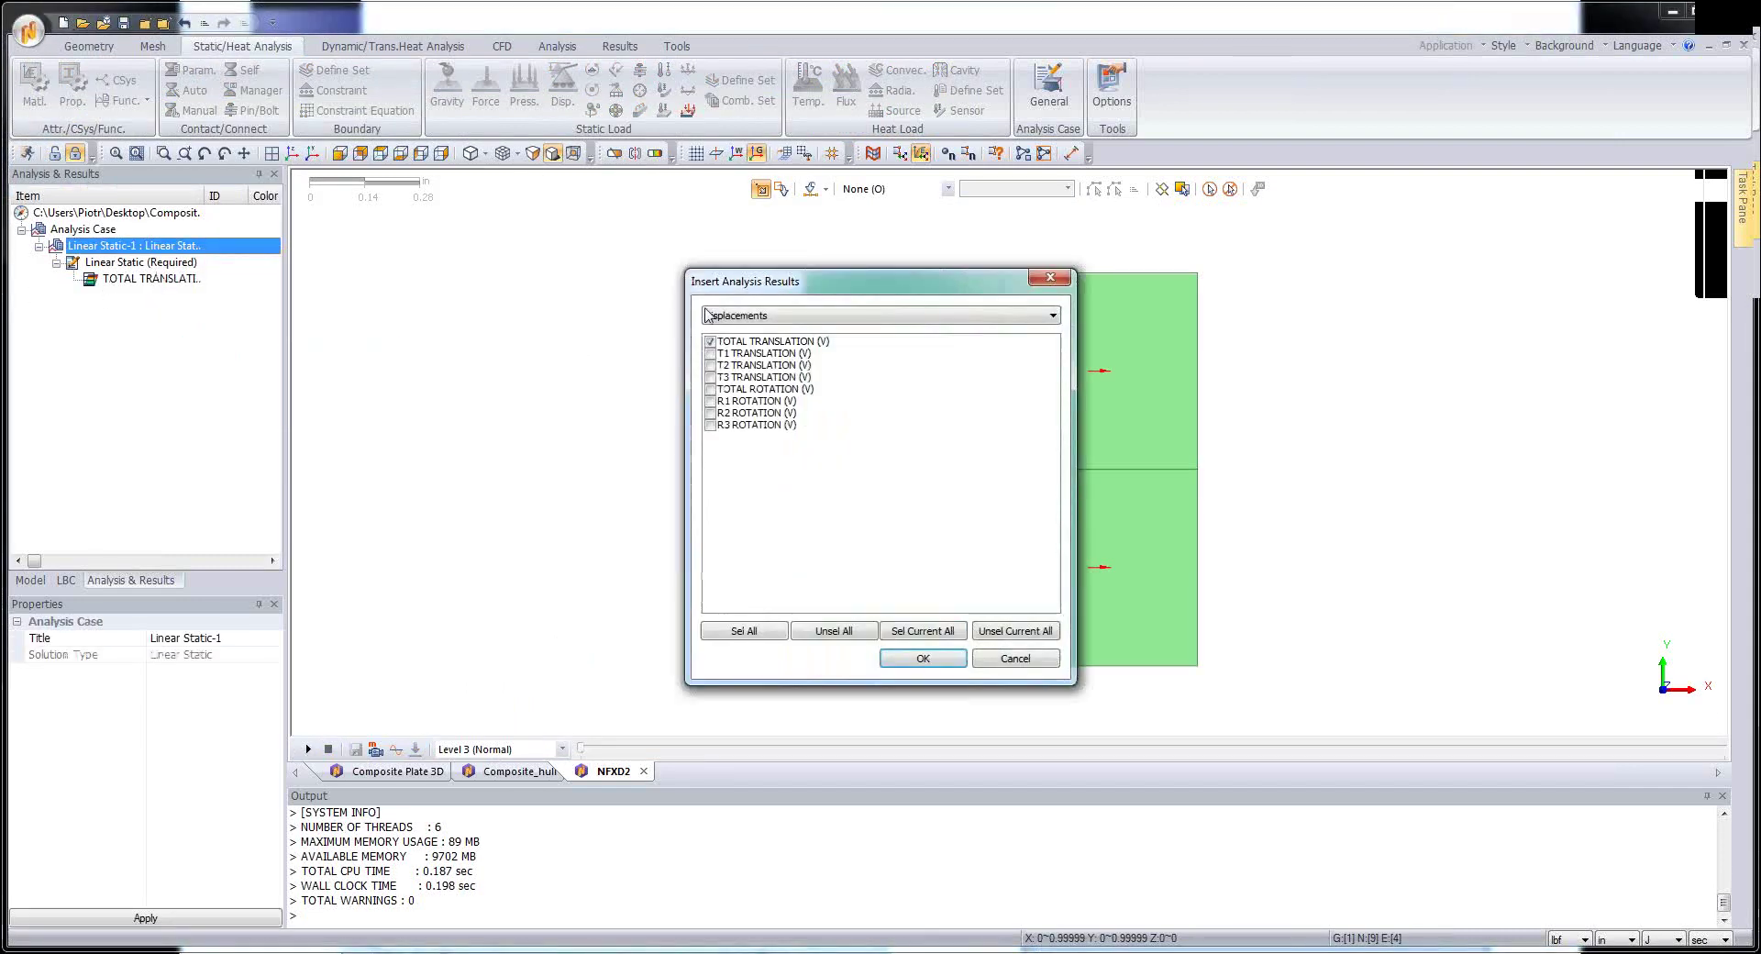
pyautogui.moveTo(727, 284); pyautogui.dragTo(459, 255)
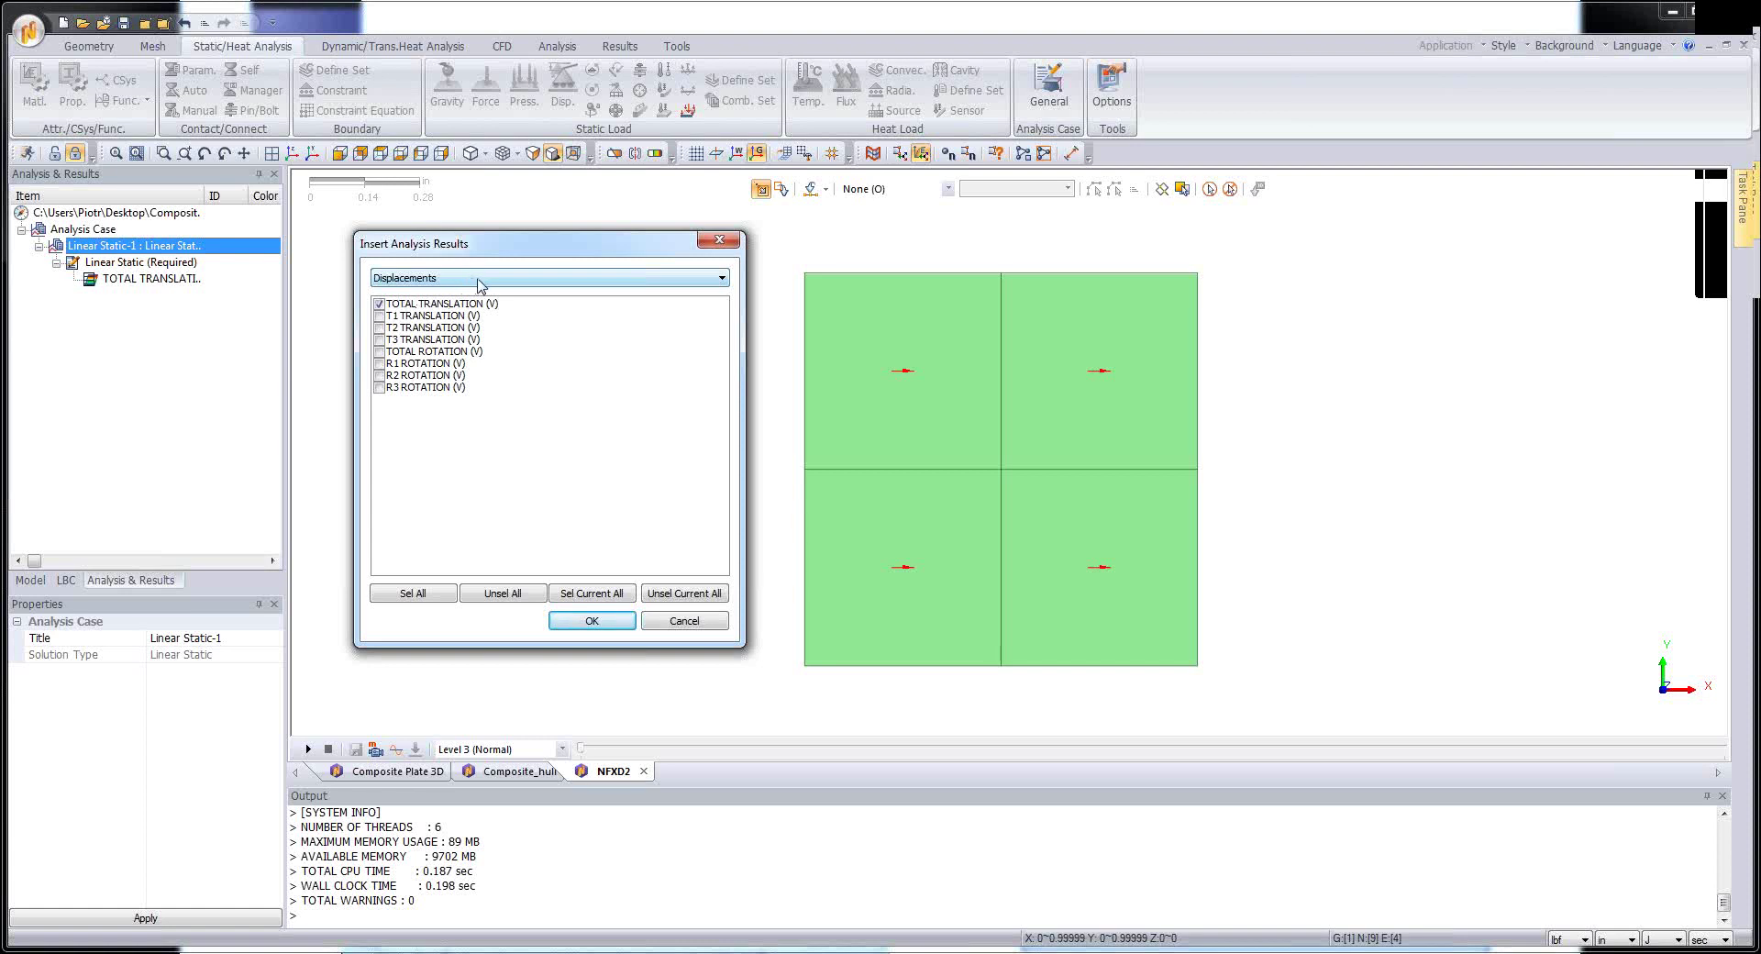
pyautogui.scroll(-1, 478, 284)
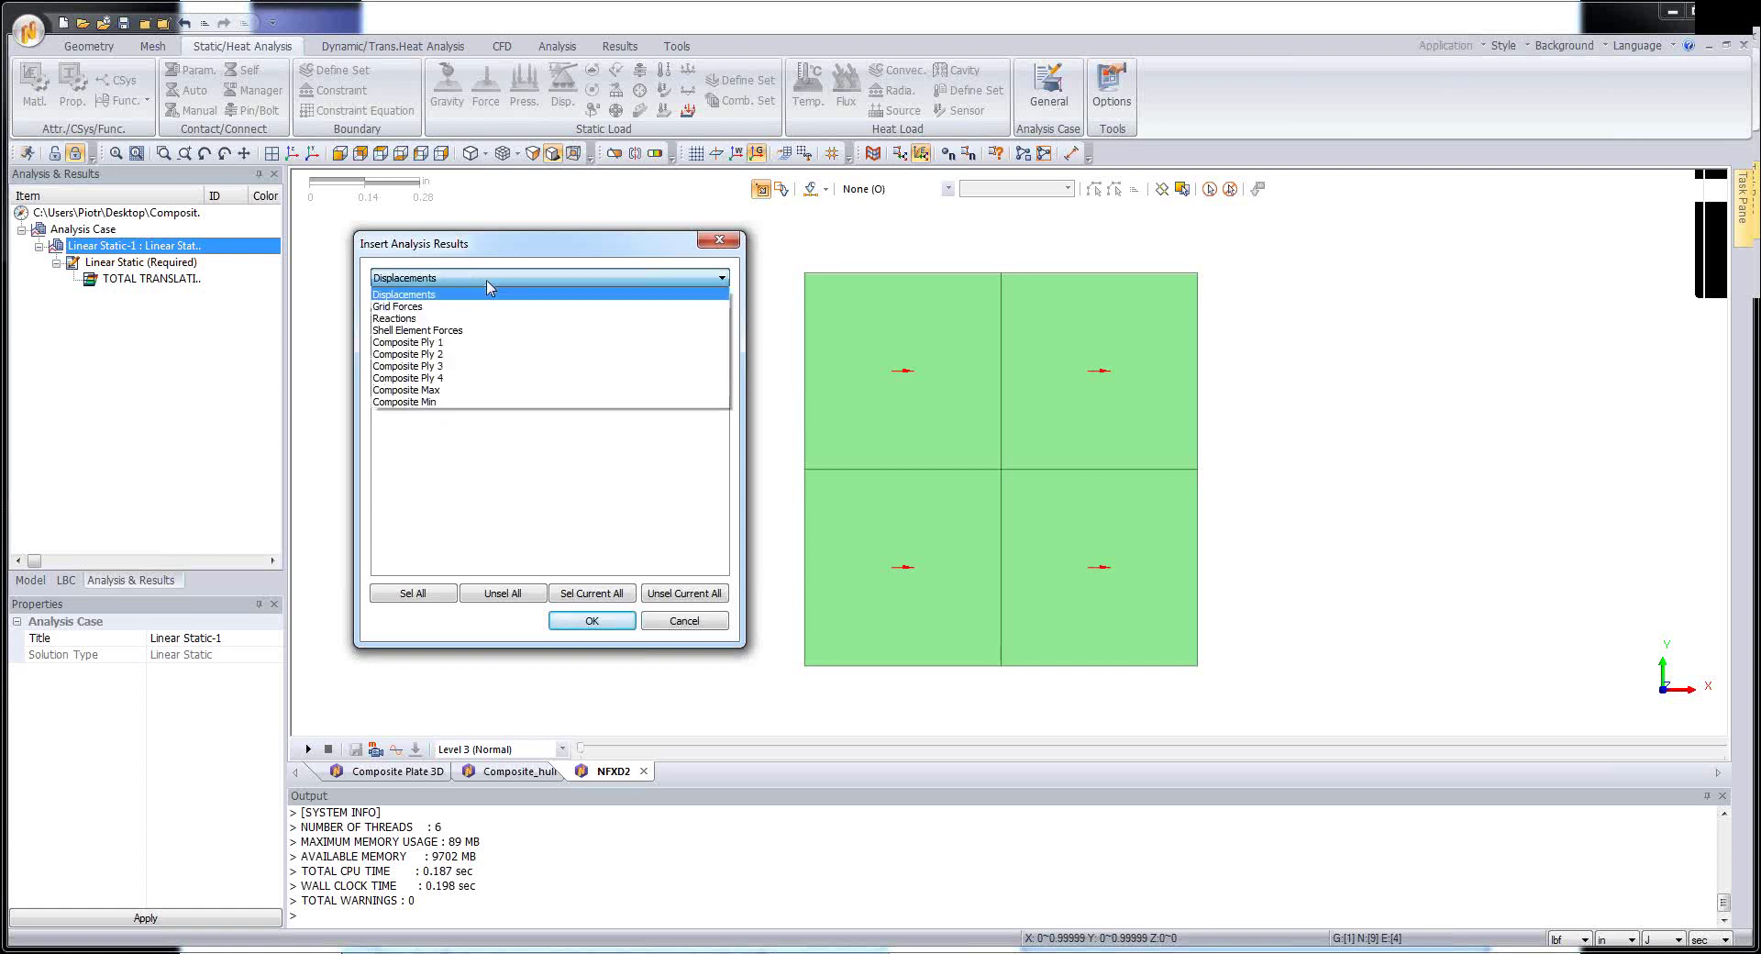
pyautogui.scroll(1, 478, 284)
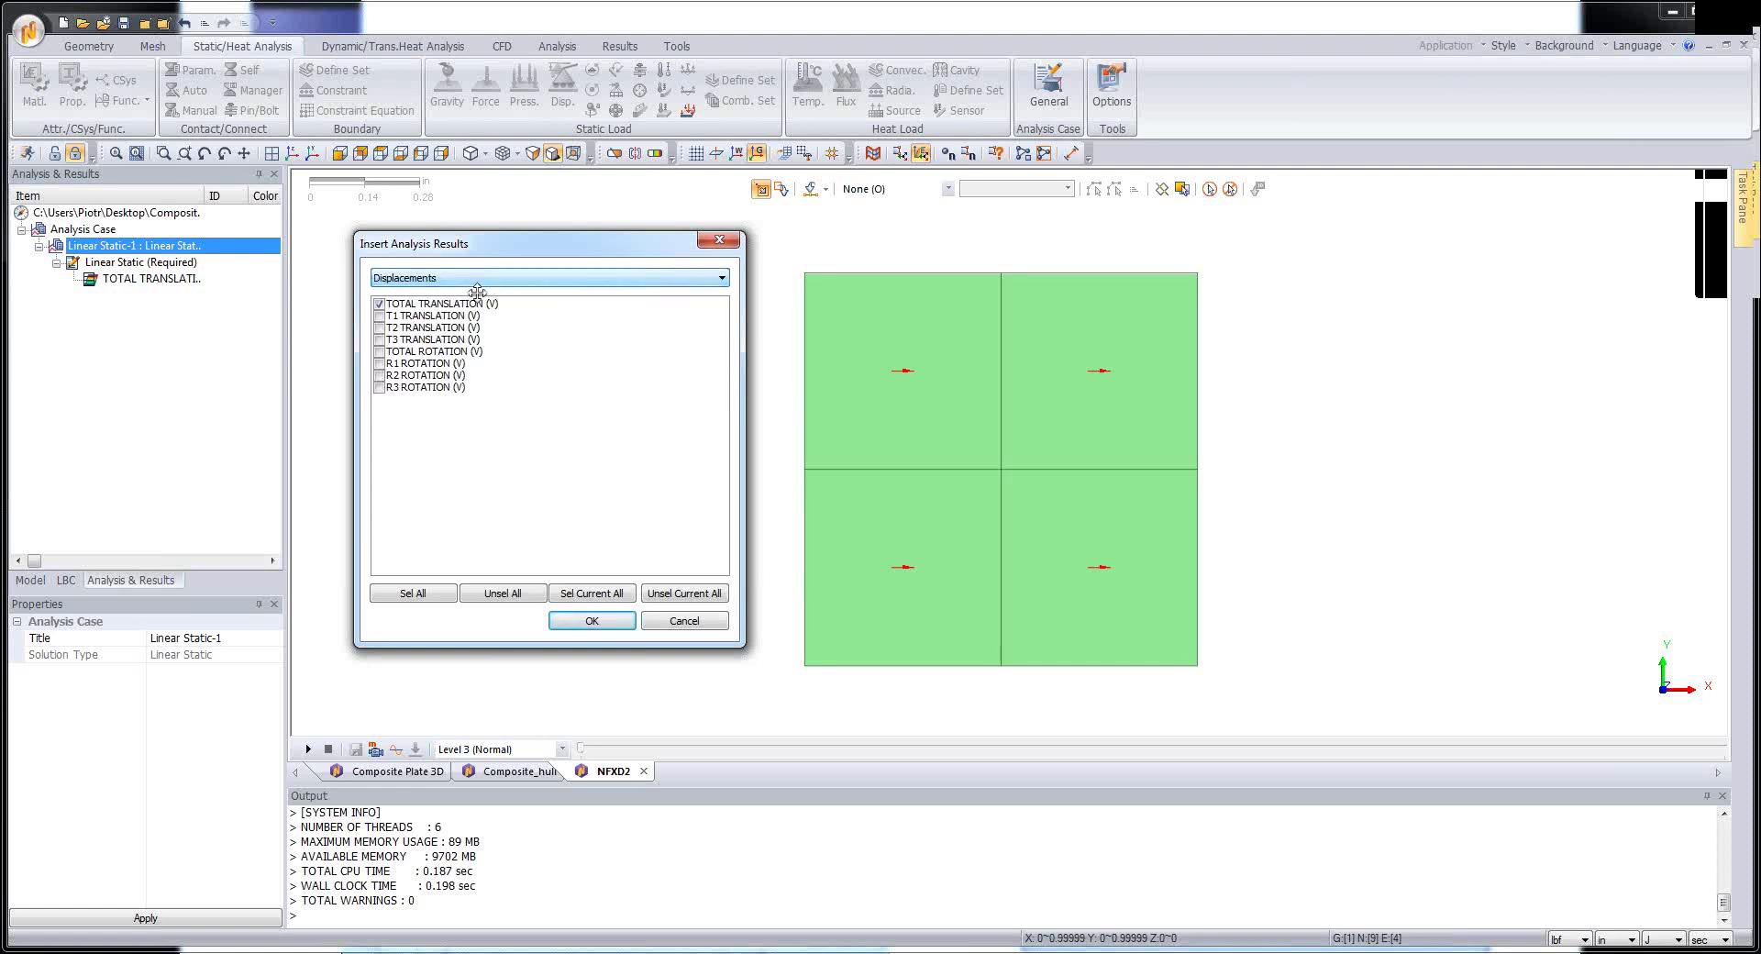
pyautogui.click(424, 283)
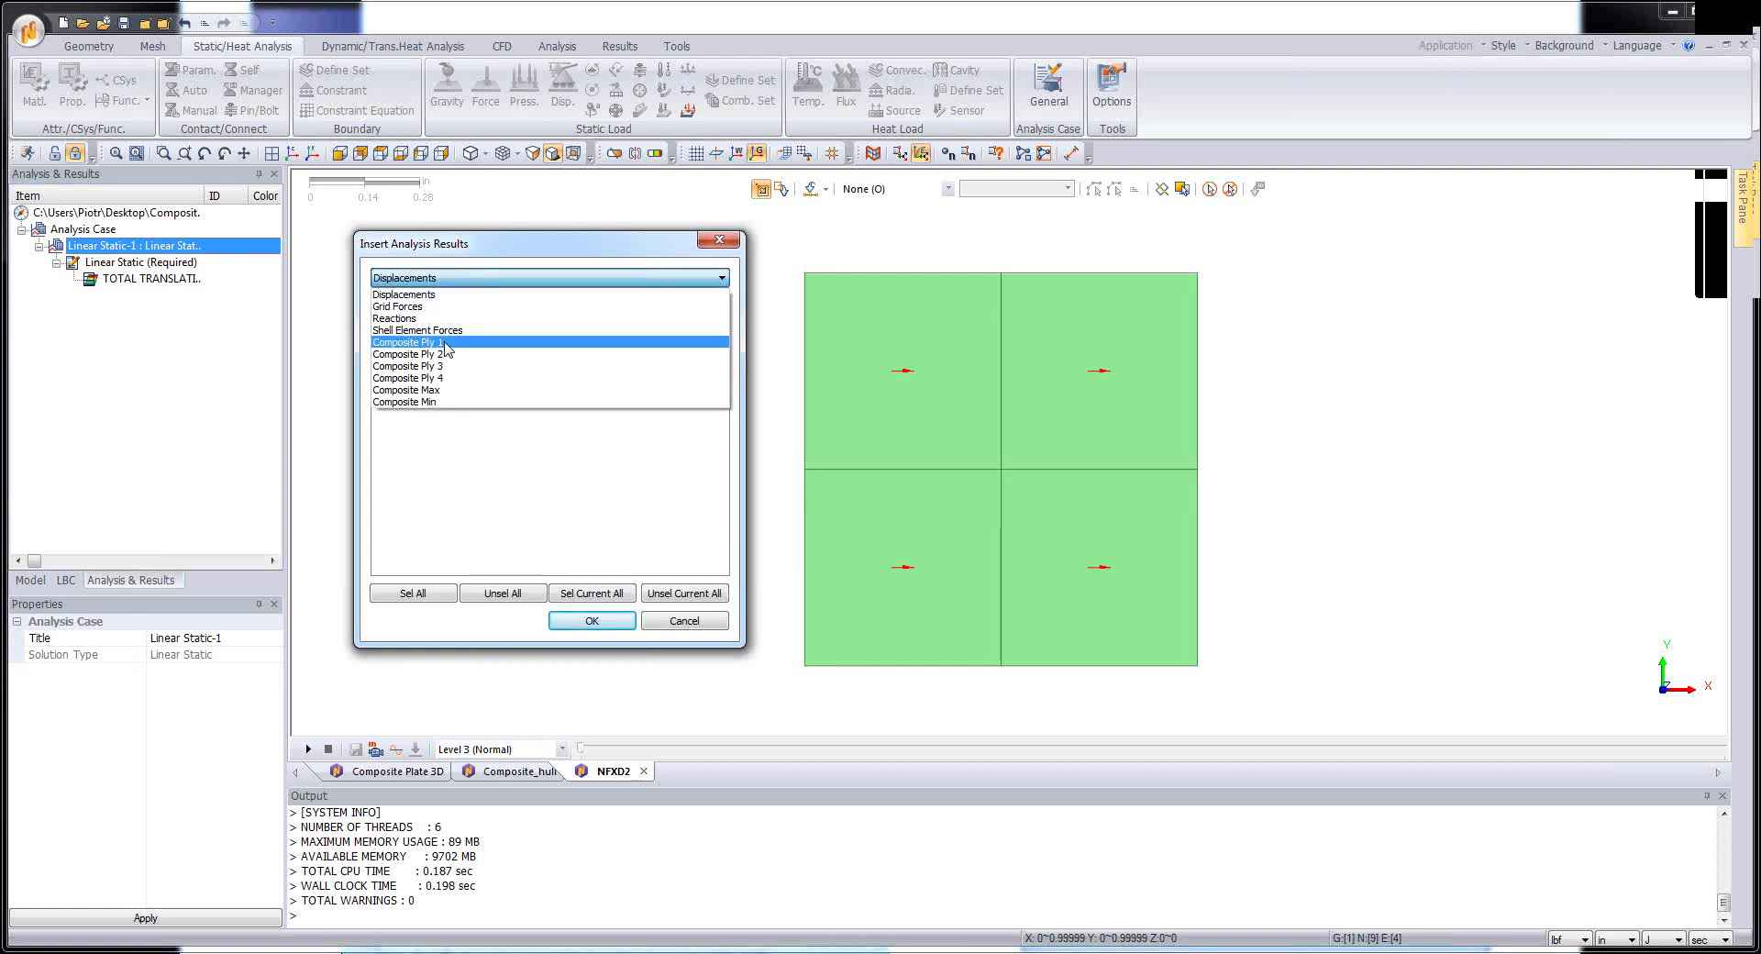
pyautogui.click(459, 391)
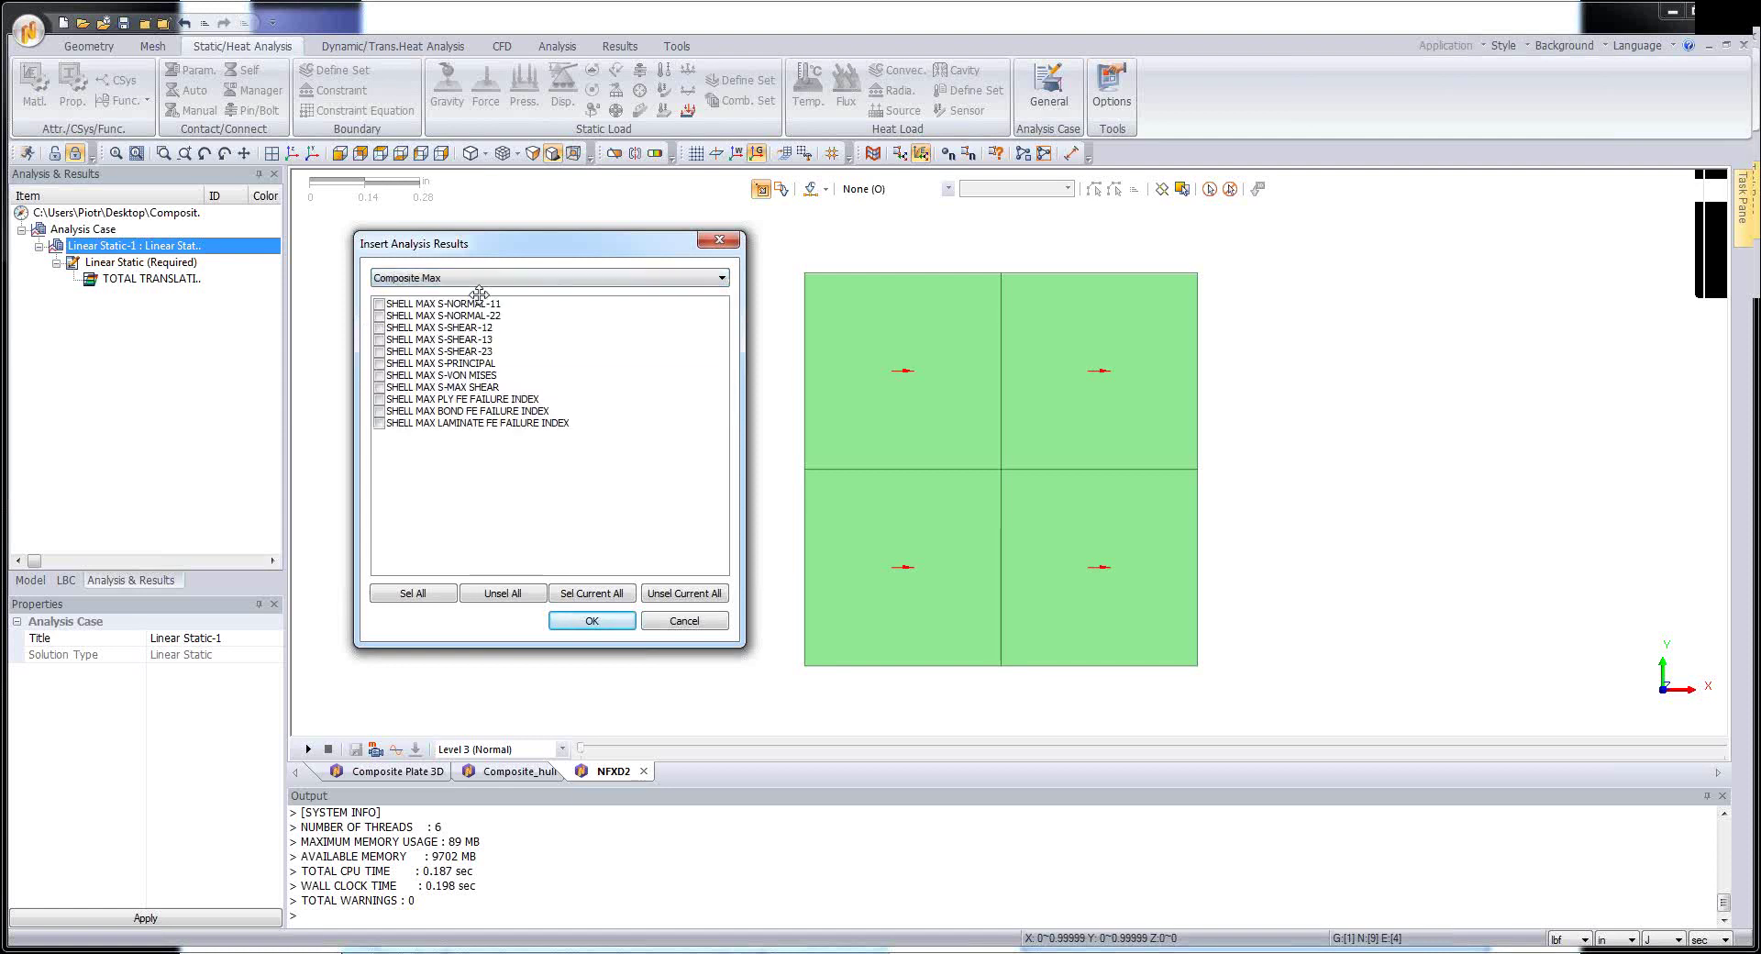
pyautogui.moveTo(515, 249); pyautogui.dragTo(532, 262)
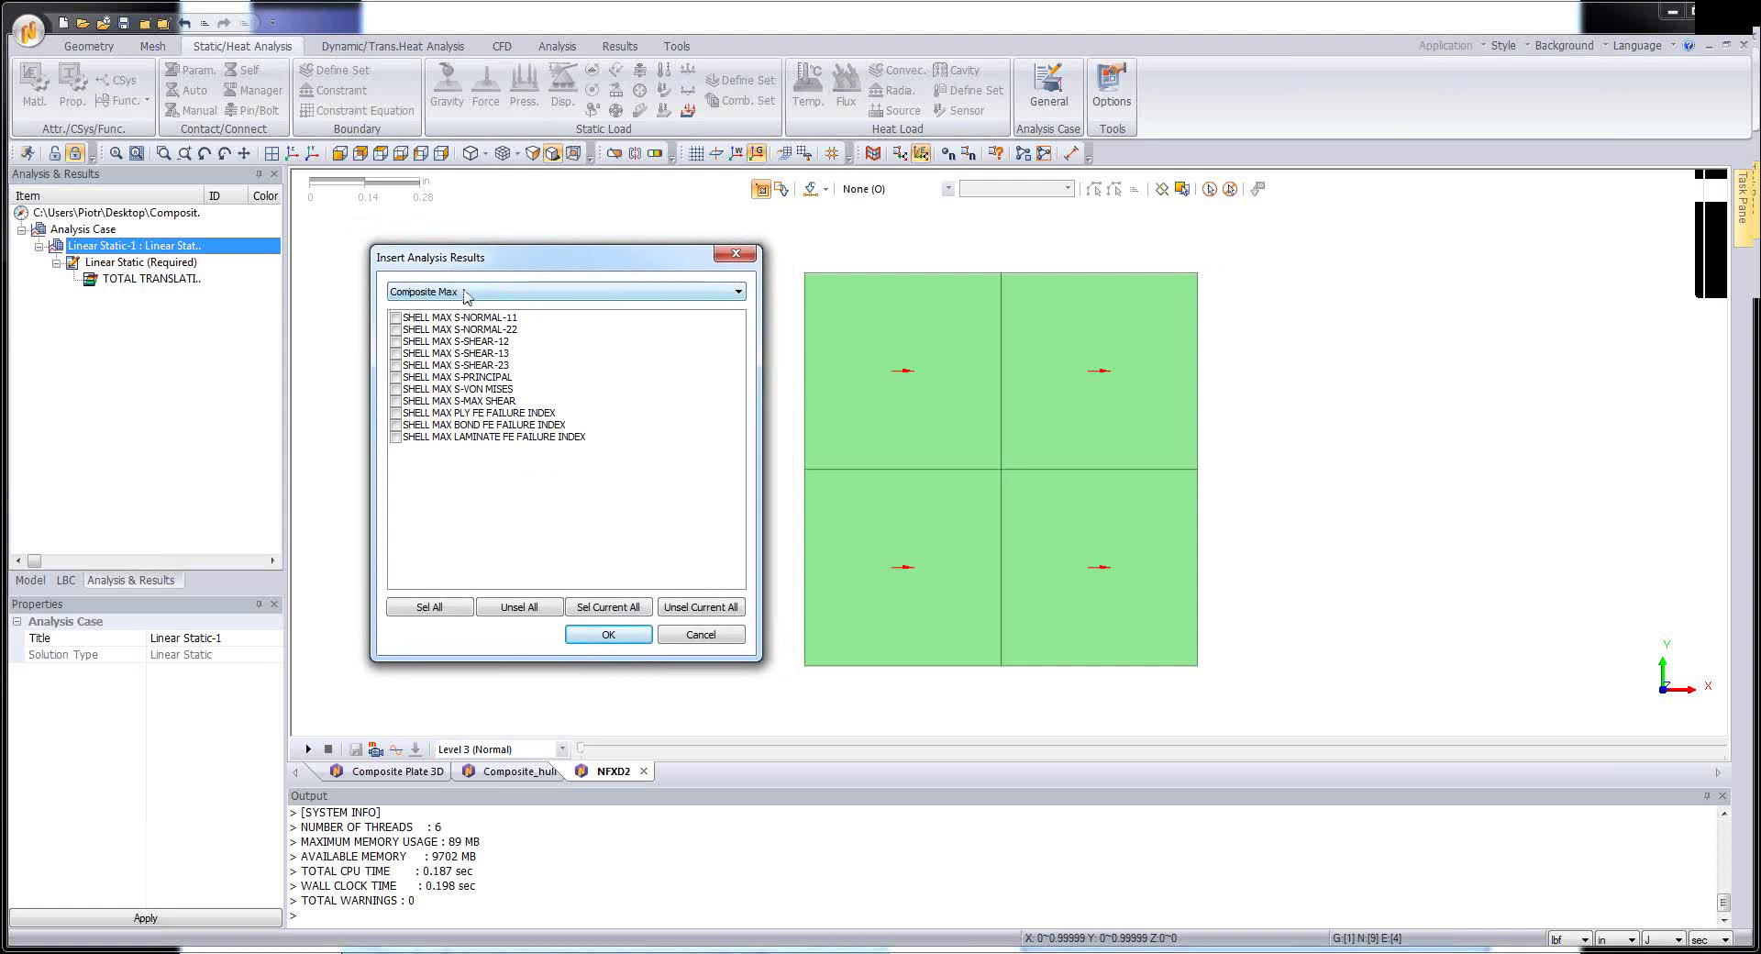
pyautogui.click(617, 609)
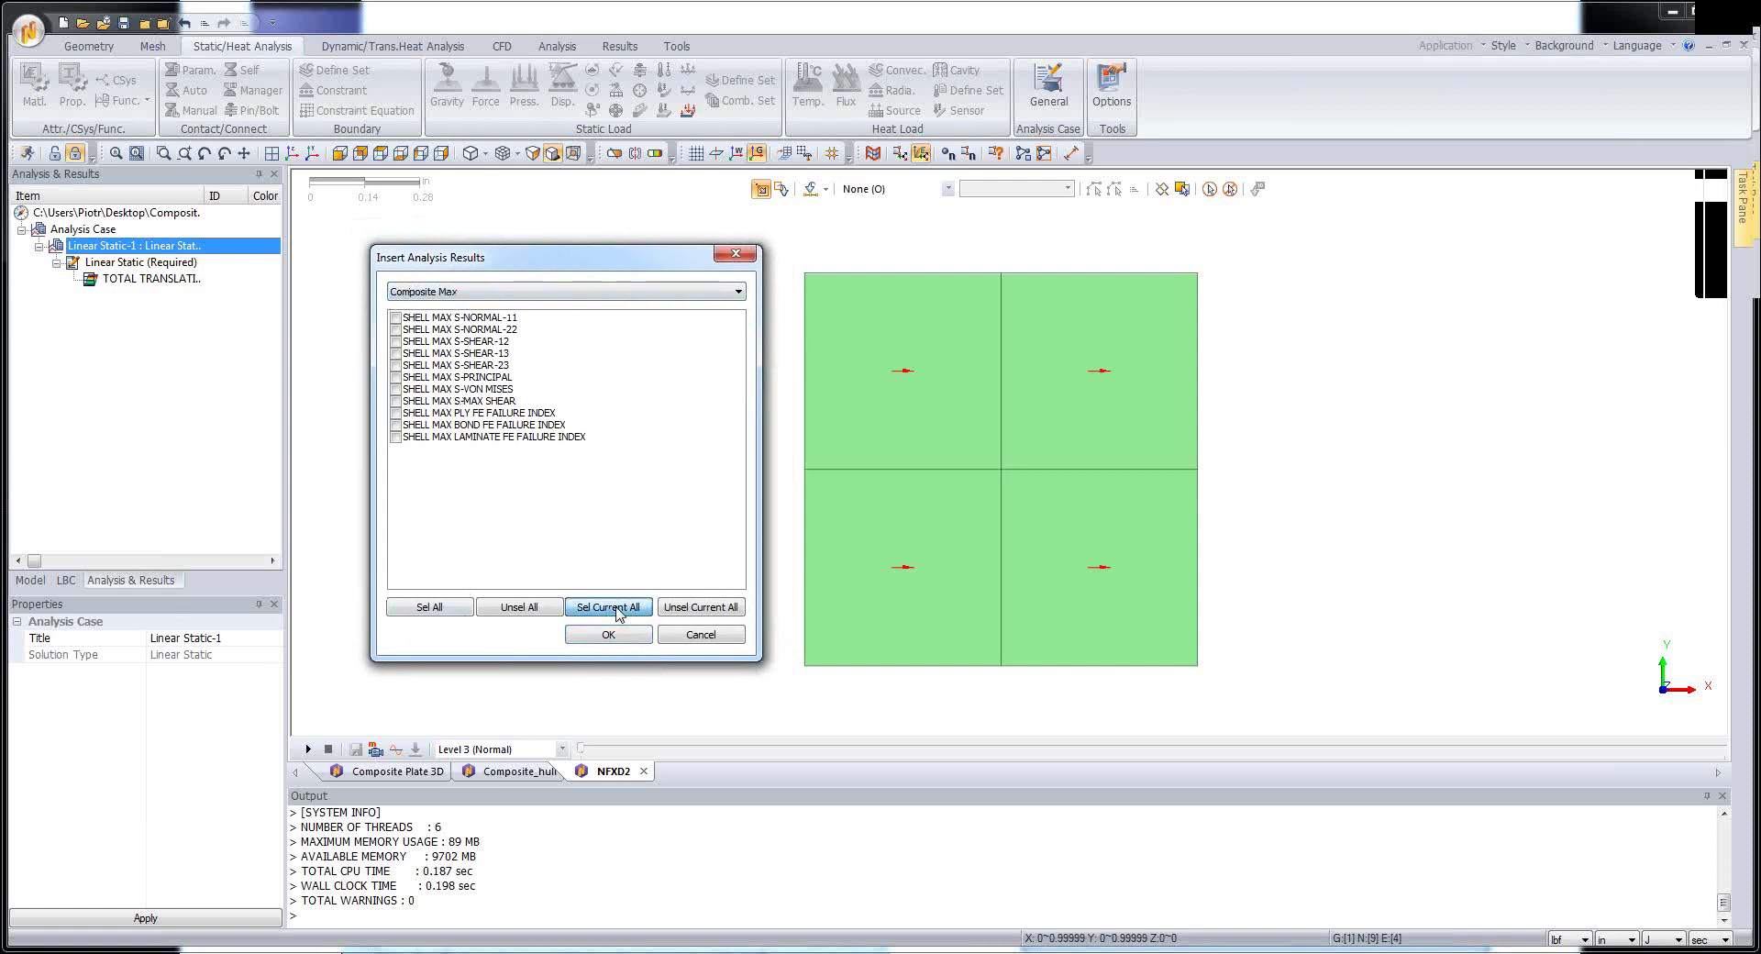
pyautogui.click(616, 635)
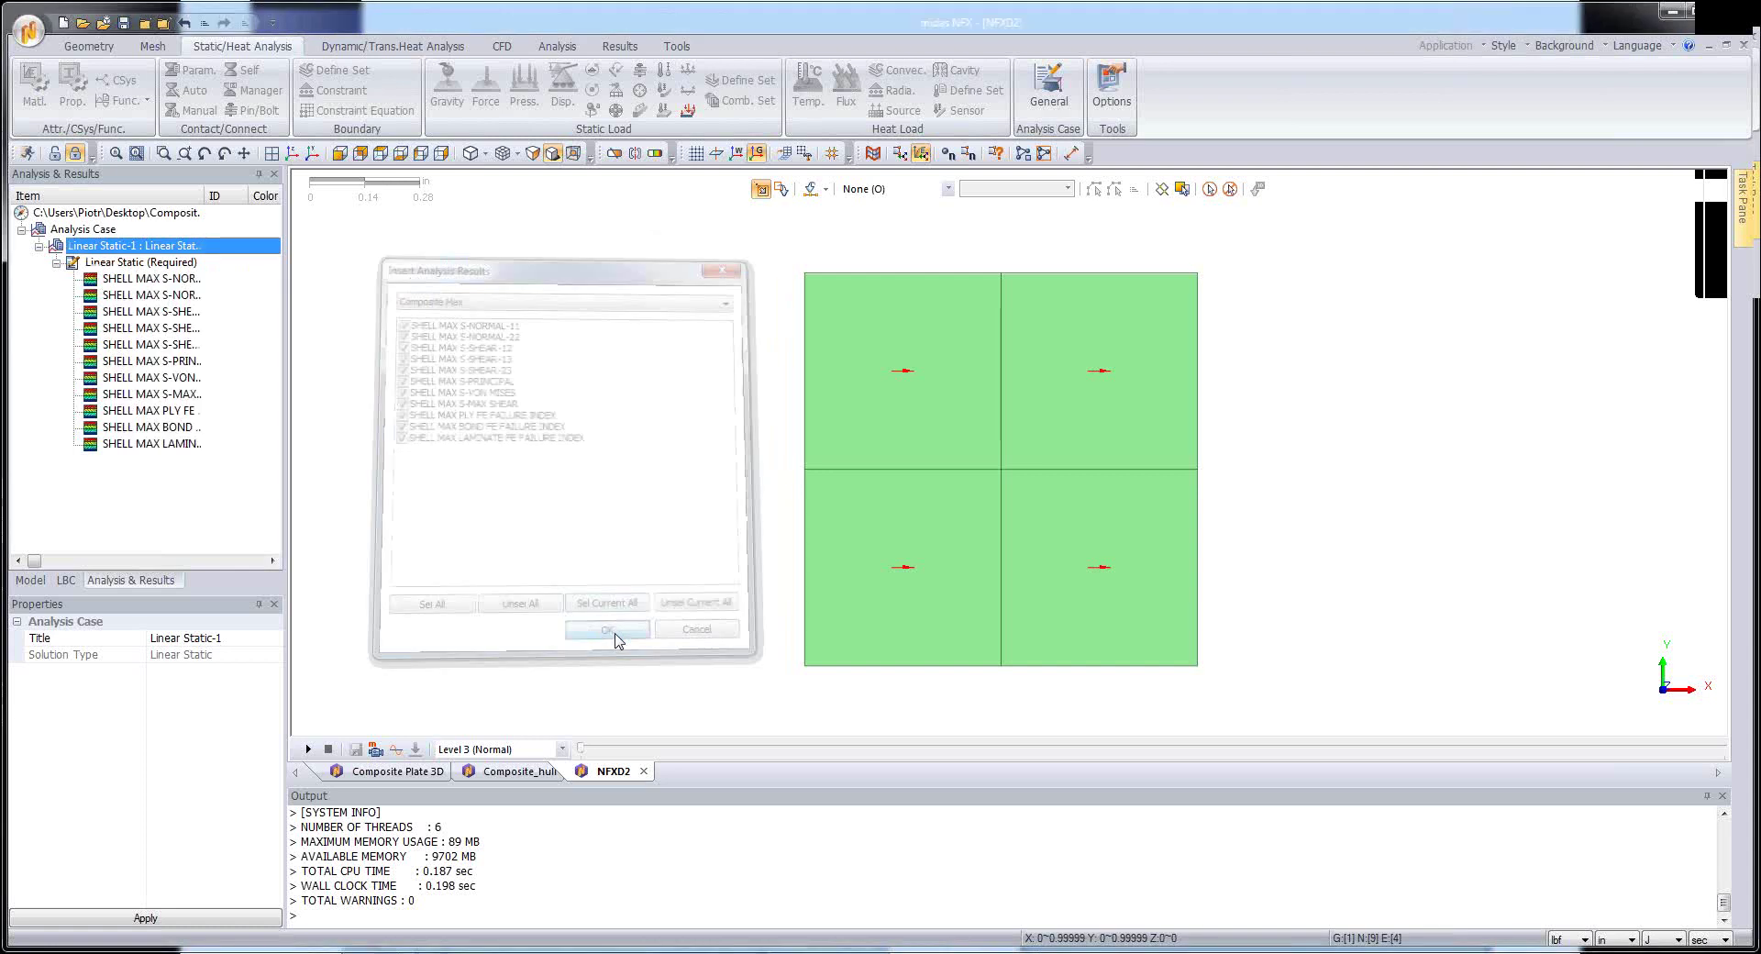
pyautogui.doubleClick(150, 280)
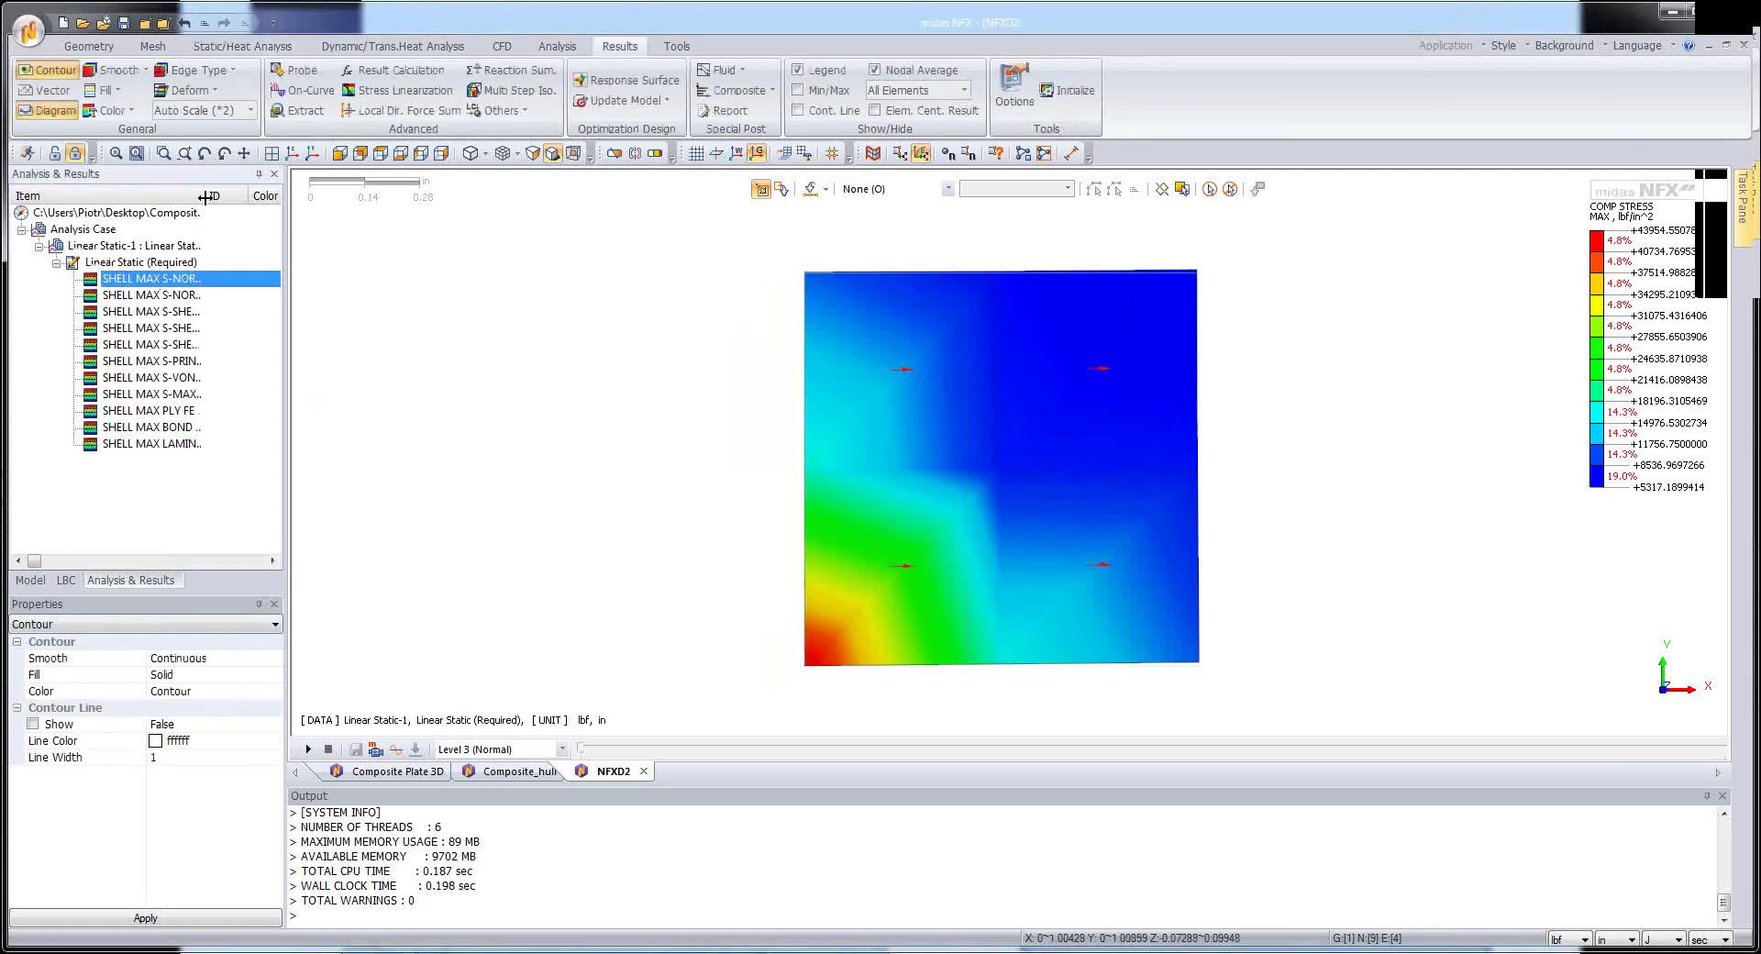
# - Plot SHELL MAX PLY FE FAILURE INDEX without nodal averaging, peaking near 0.0466
pyautogui.moveTo(207, 197); pyautogui.dragTo(248, 198)
pyautogui.moveTo(285, 312); pyautogui.dragTo(336, 322)
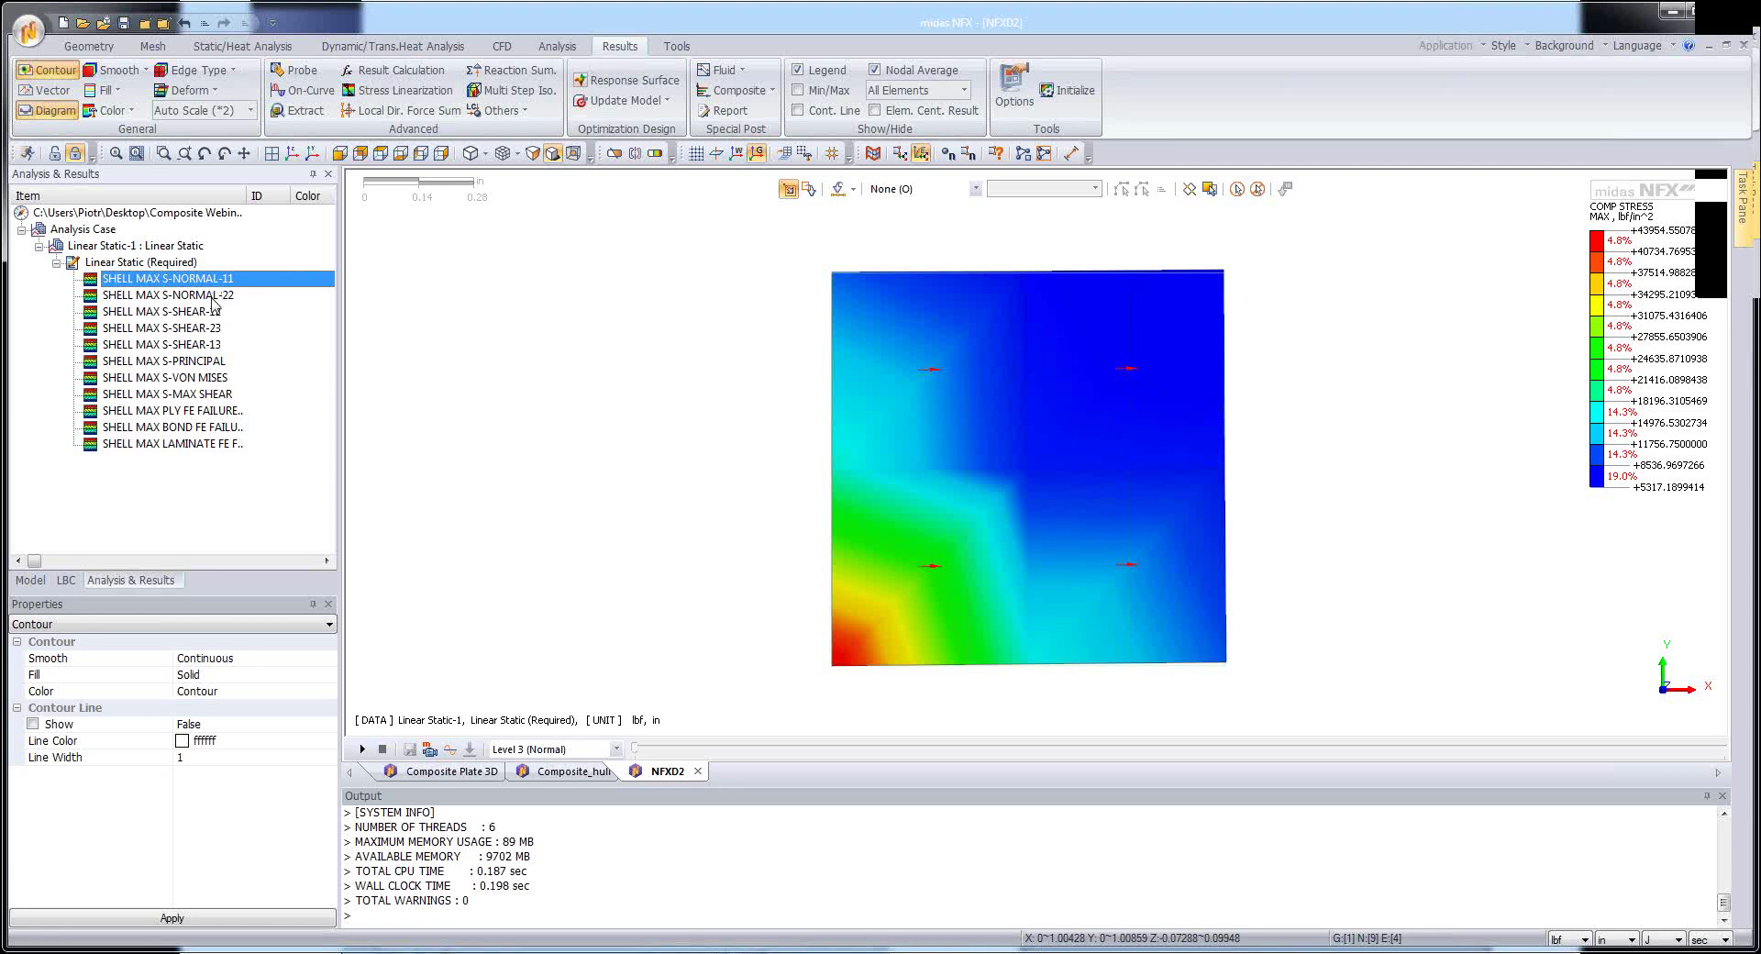
pyautogui.click(212, 298)
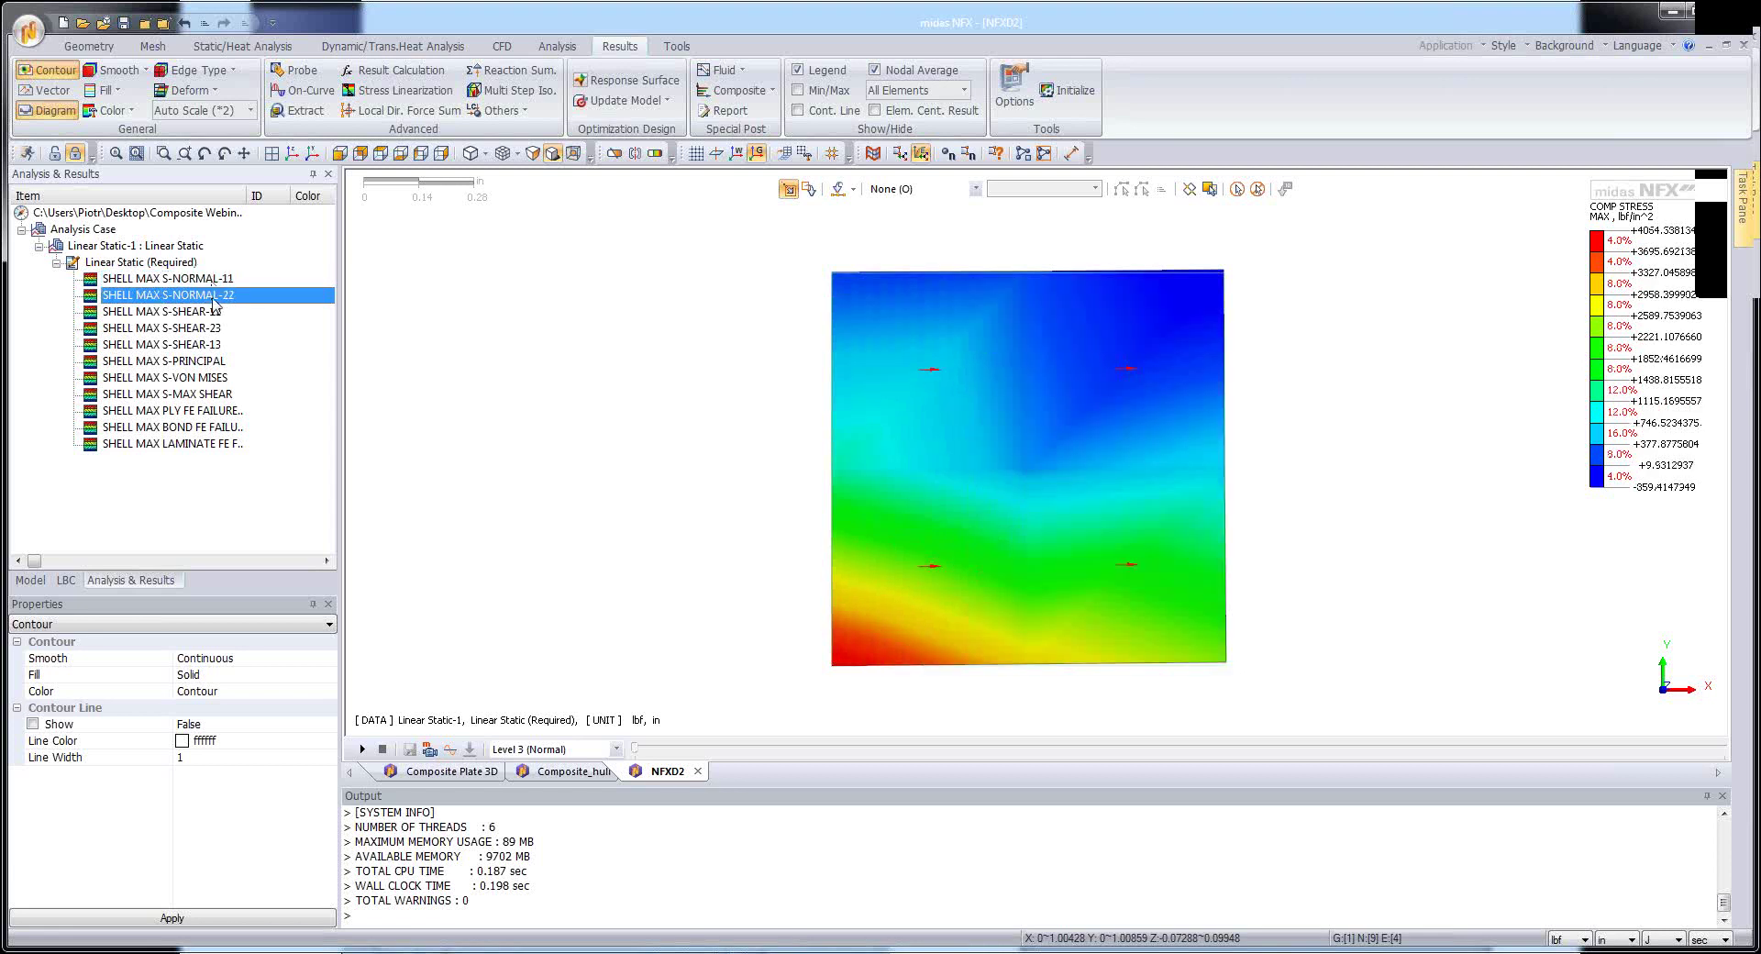
pyautogui.moveTo(246, 195); pyautogui.dragTo(302, 194)
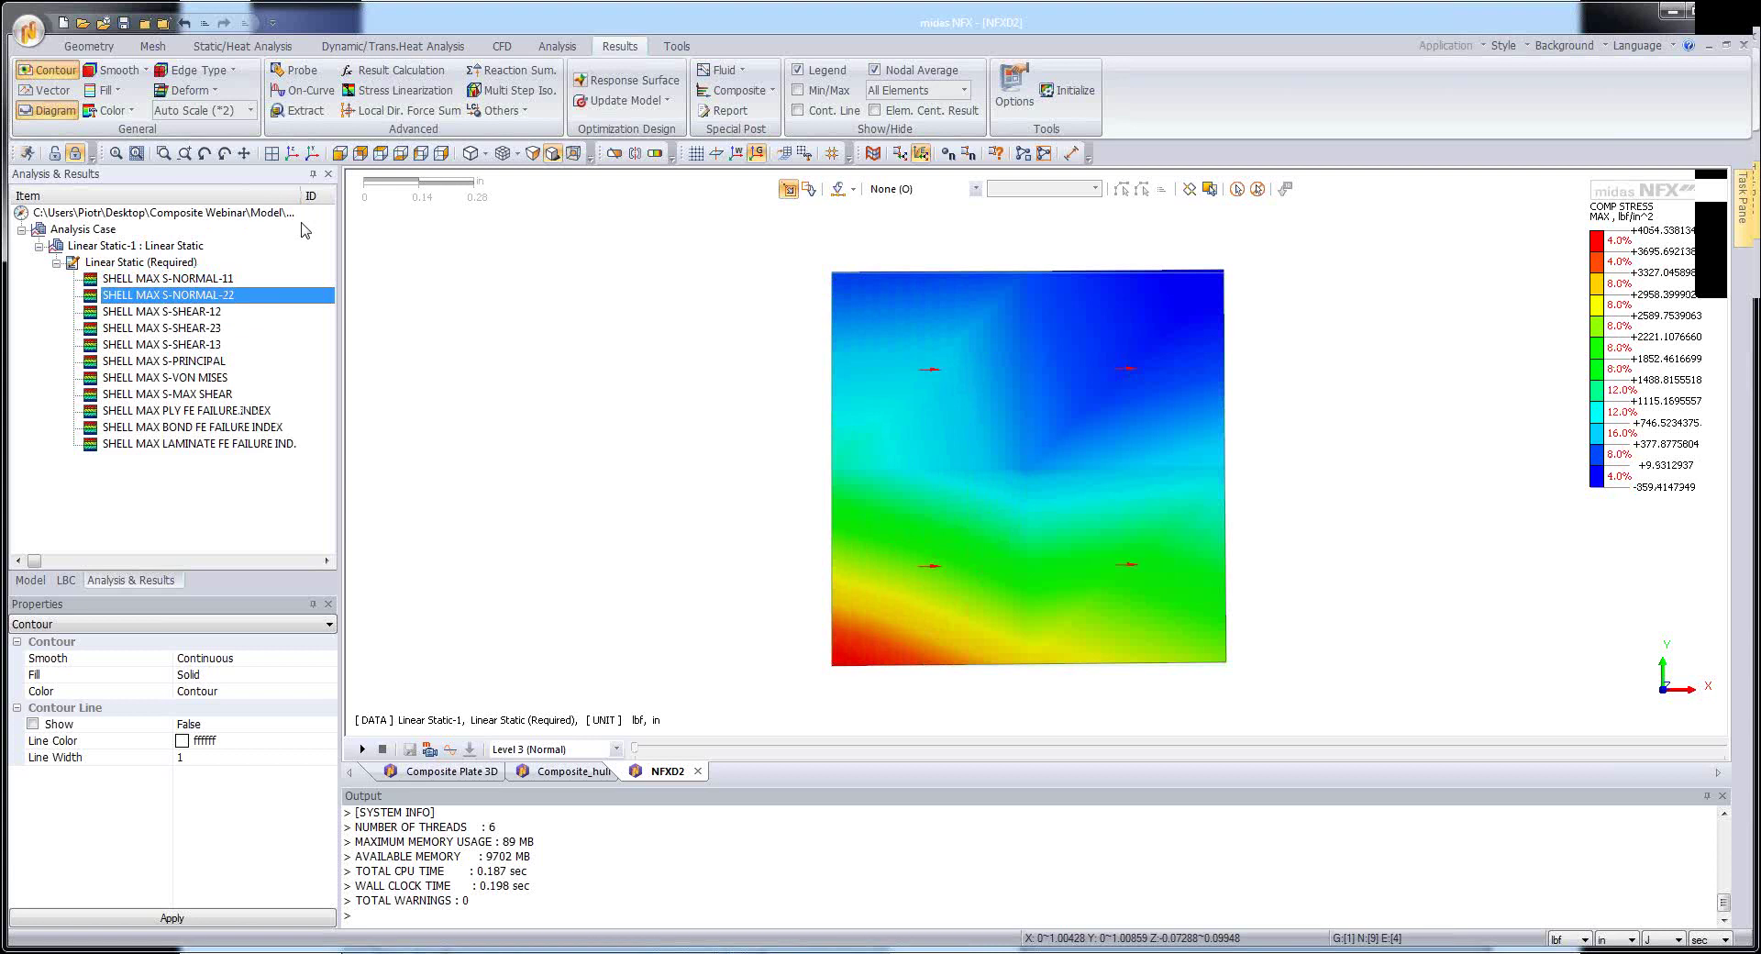
pyautogui.click(245, 411)
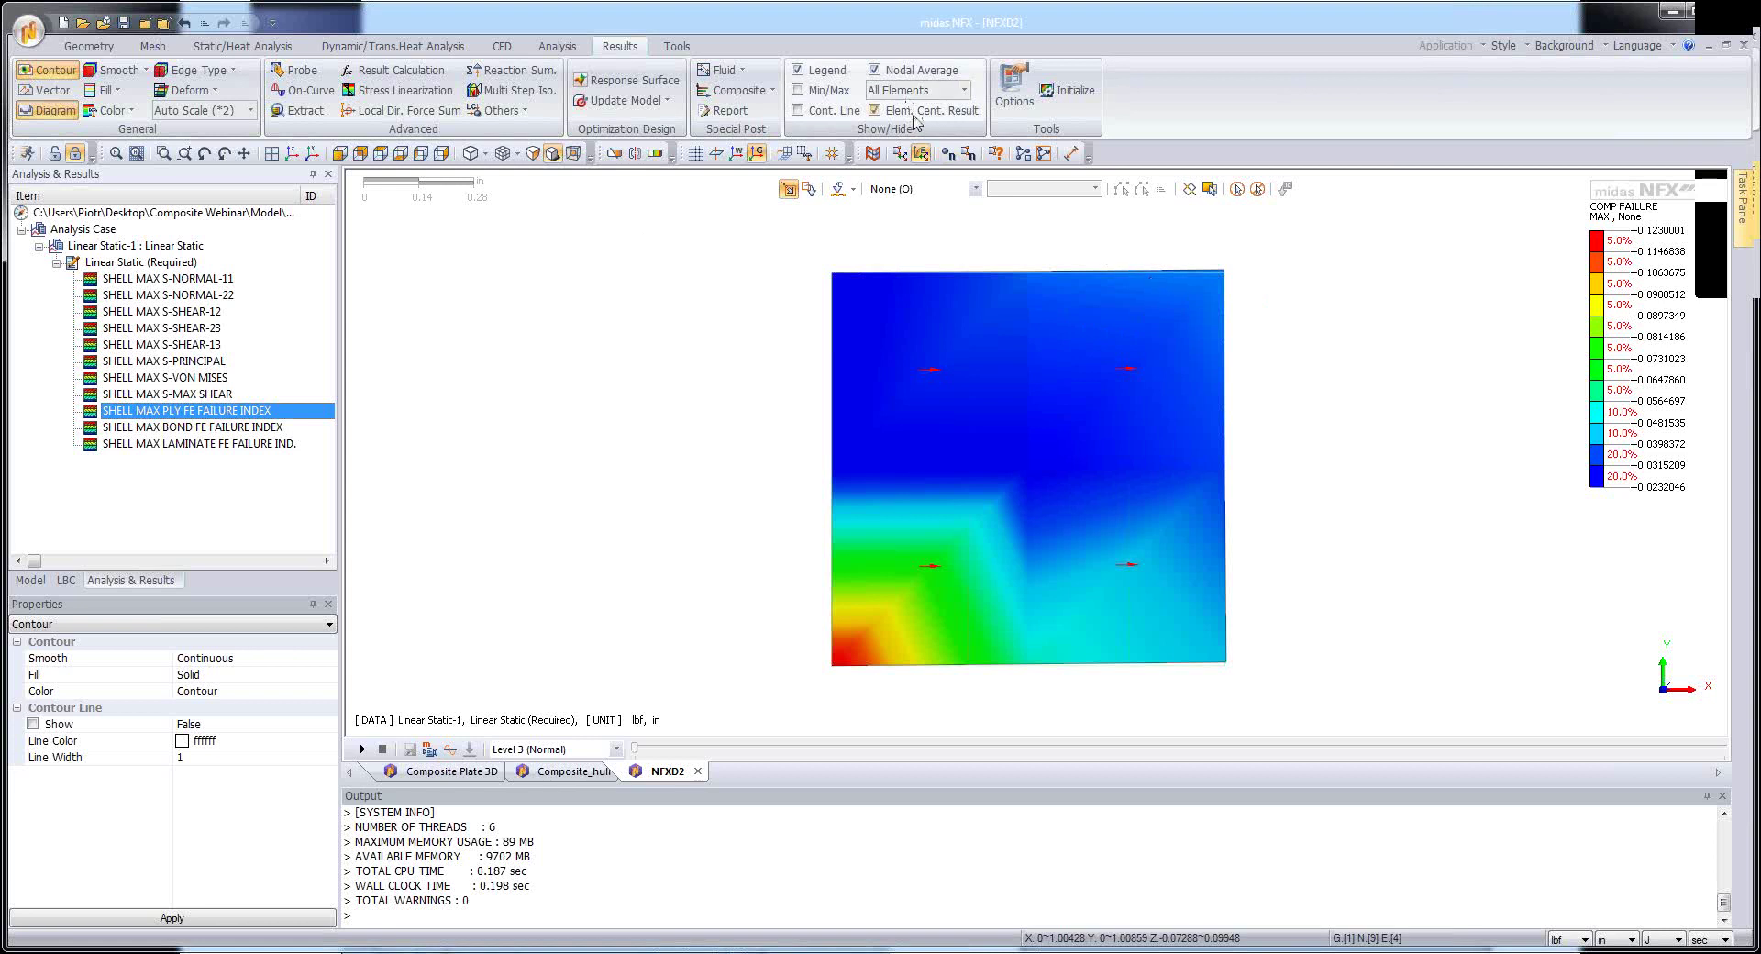
pyautogui.click(875, 69)
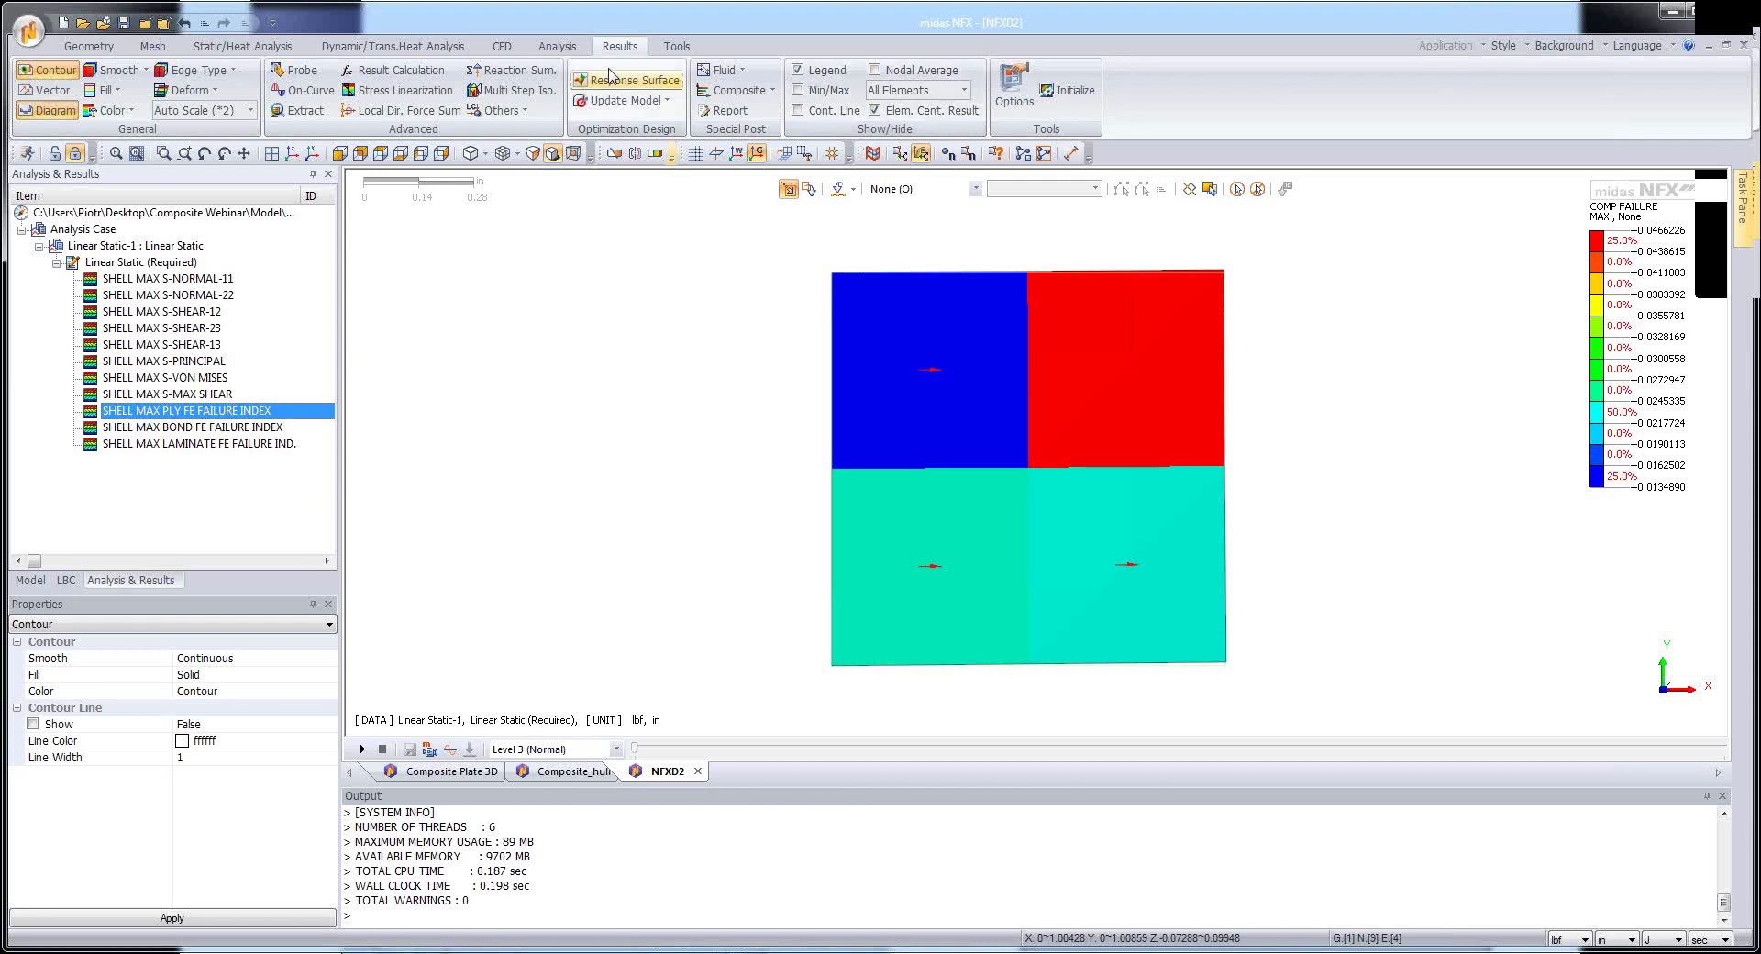
# - Probe the failure index of each of the four elements by element, then clear the probe labels
pyautogui.click(299, 80)
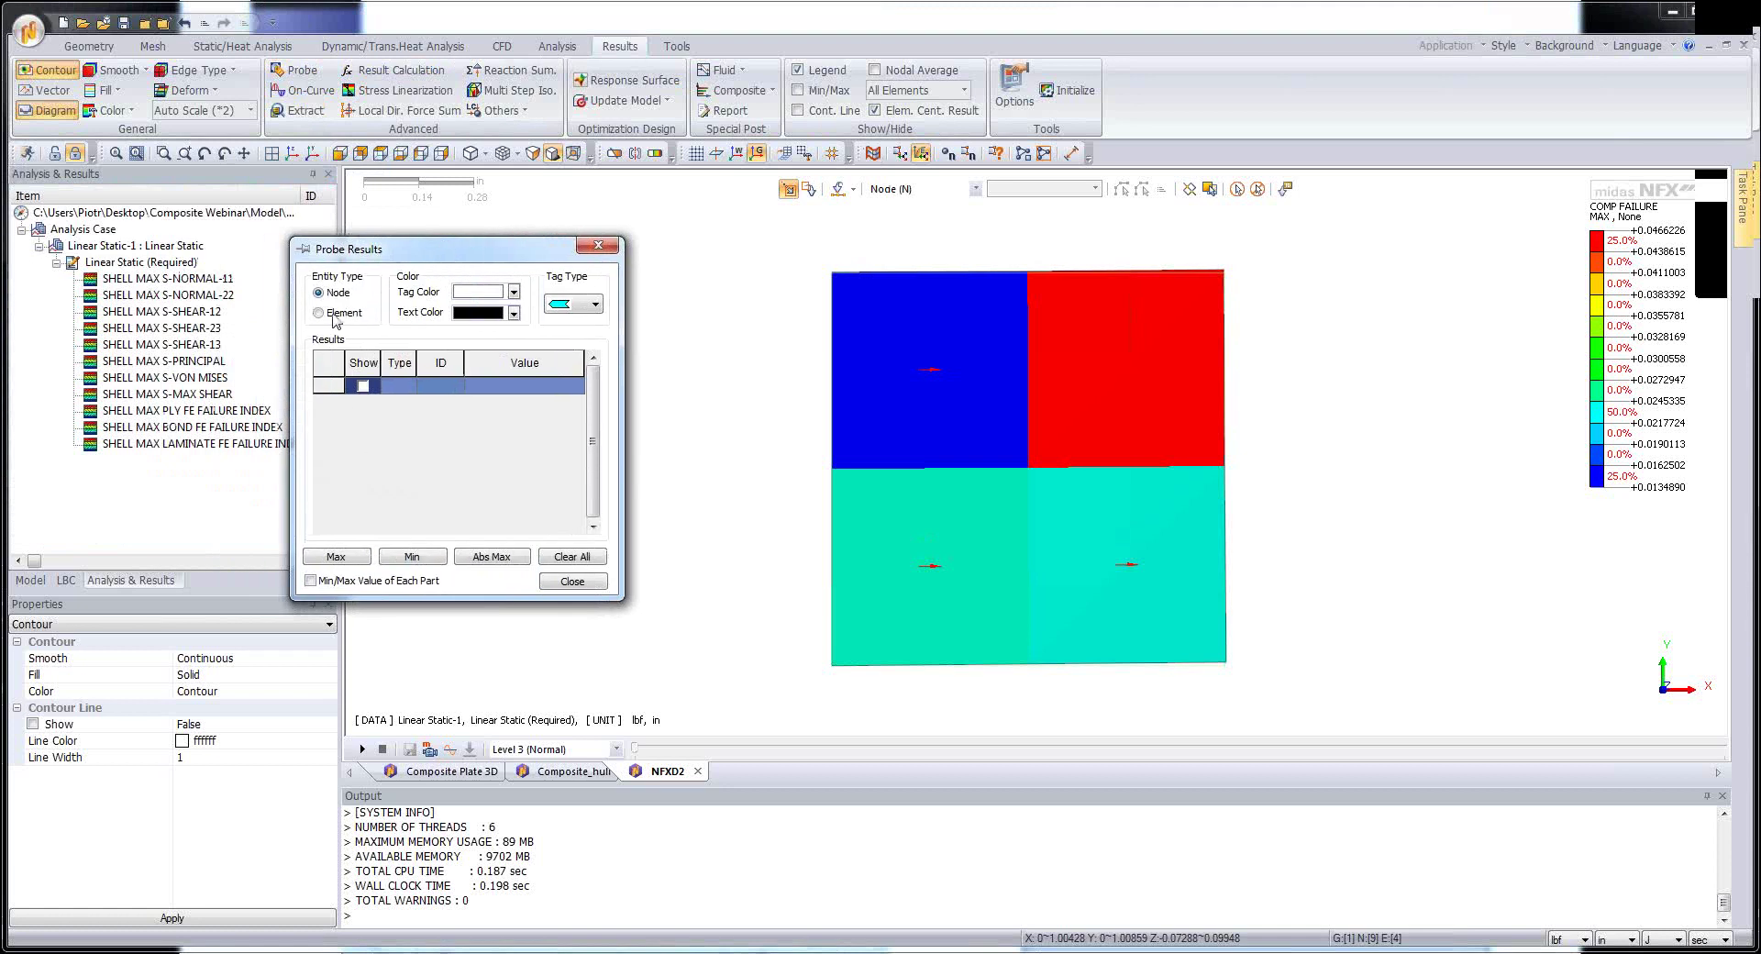
pyautogui.click(334, 319)
pyautogui.click(1220, 414)
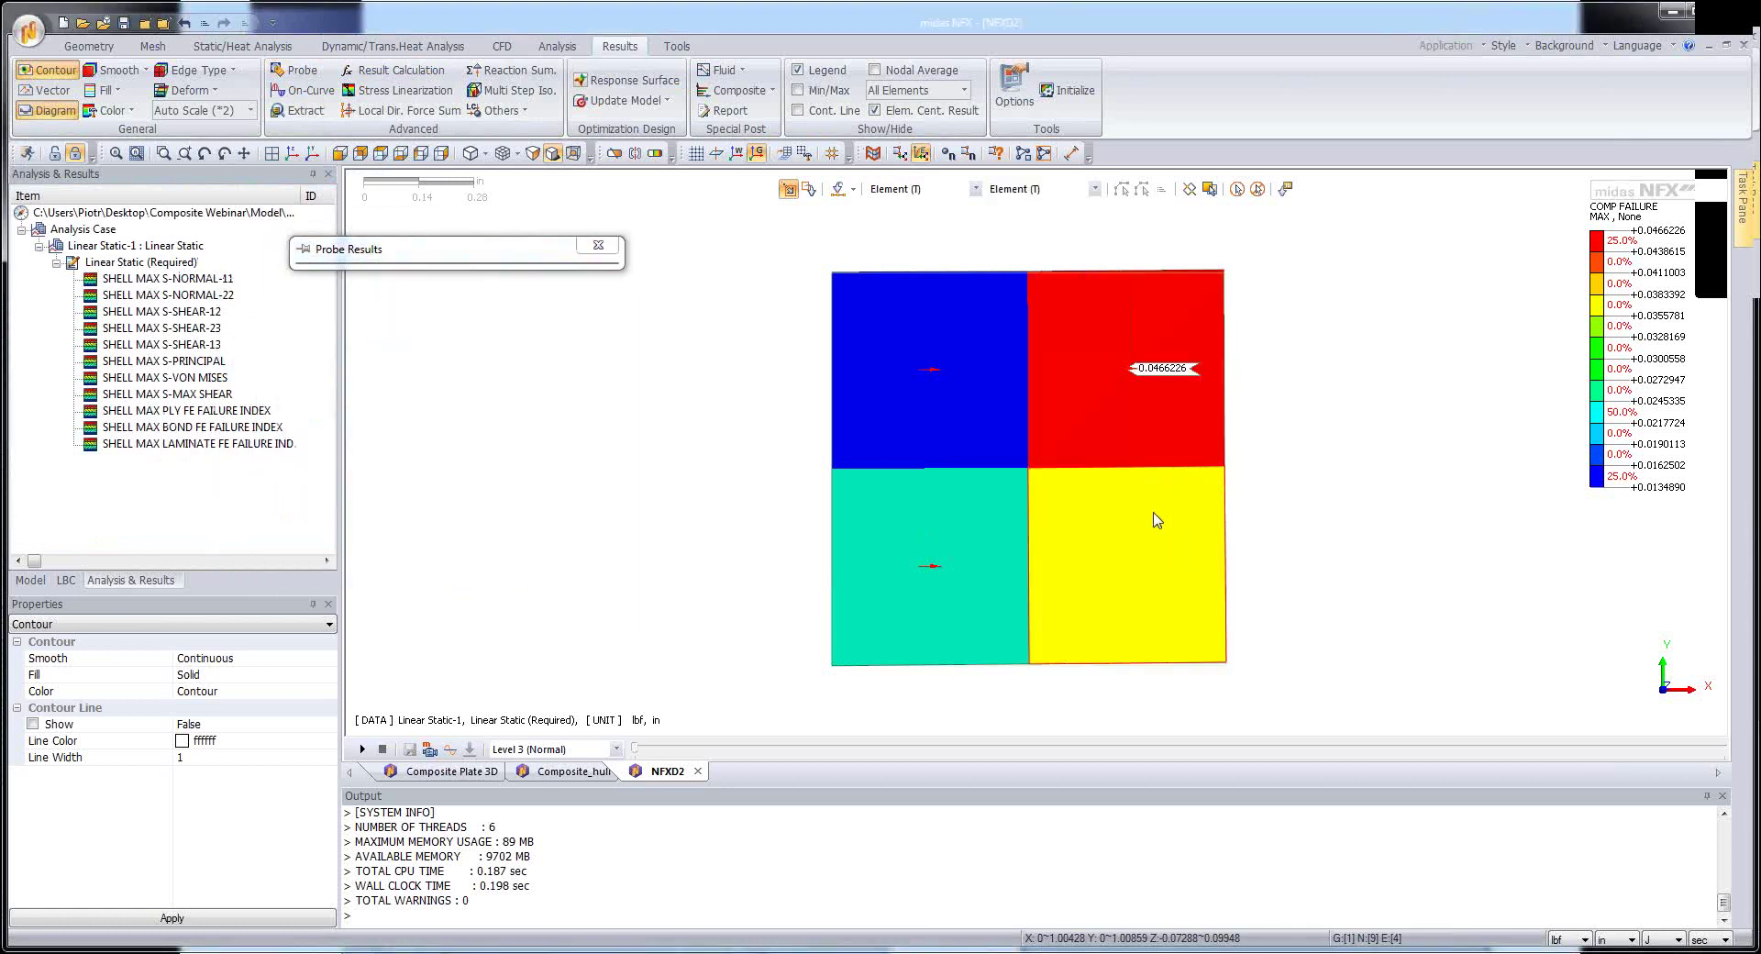
pyautogui.click(1176, 587)
pyautogui.click(972, 600)
pyautogui.click(954, 408)
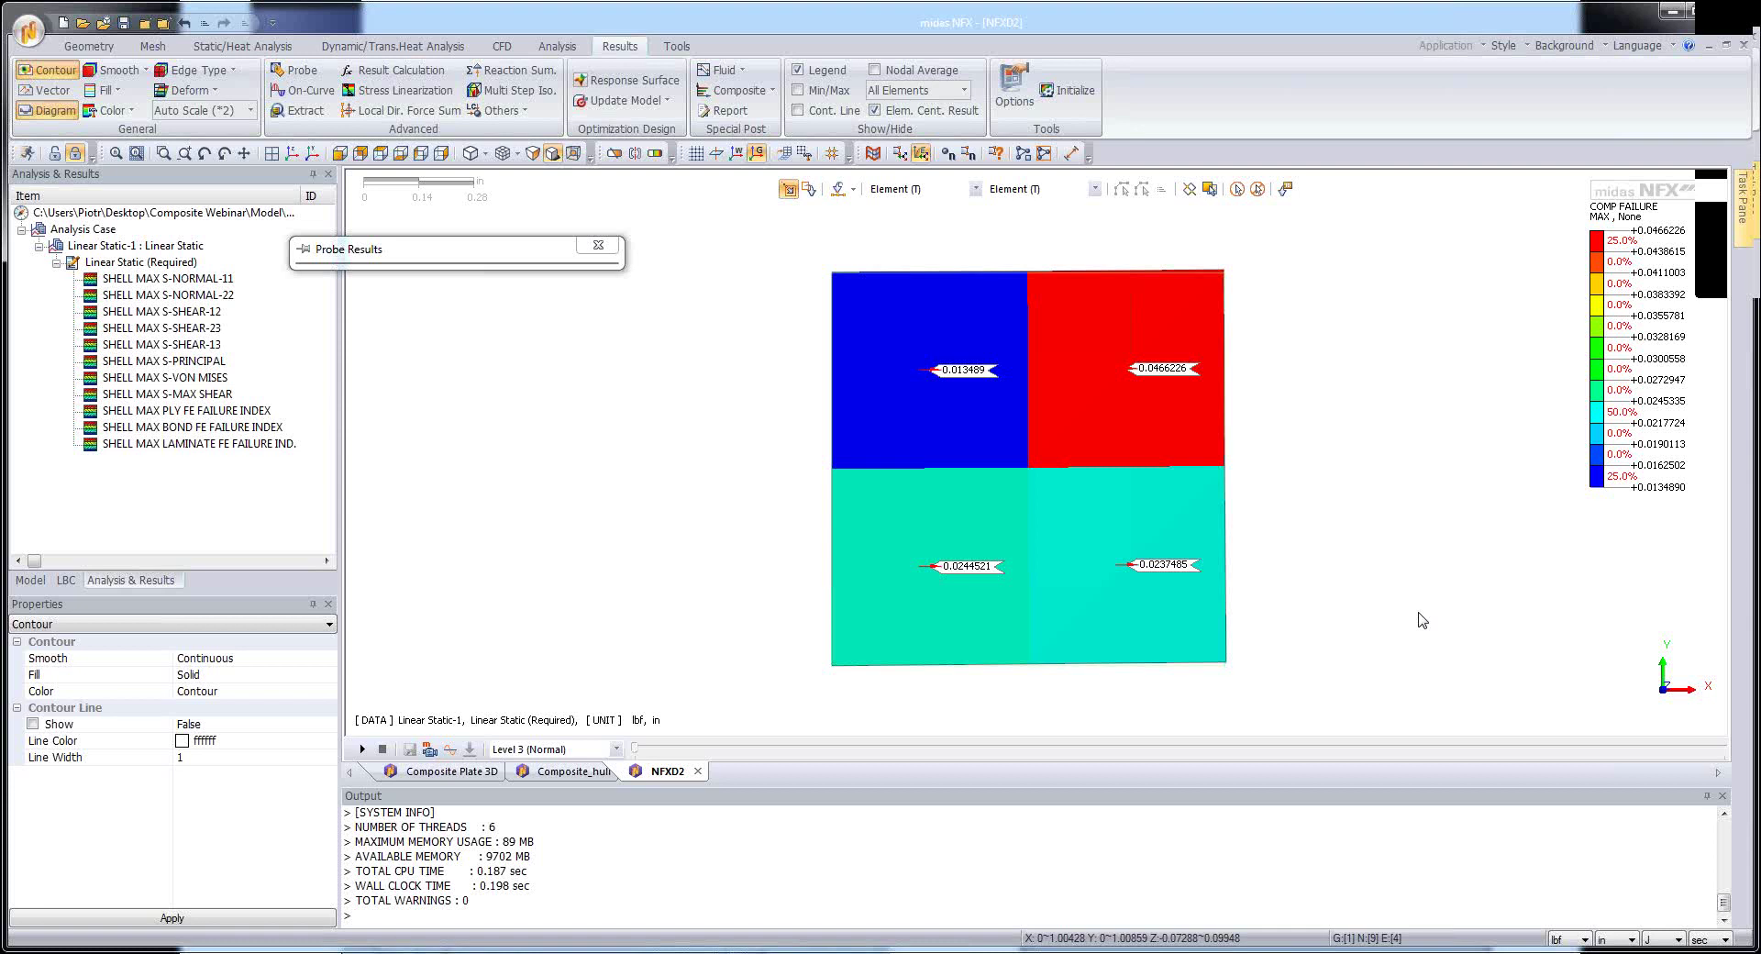
pyautogui.click(599, 246)
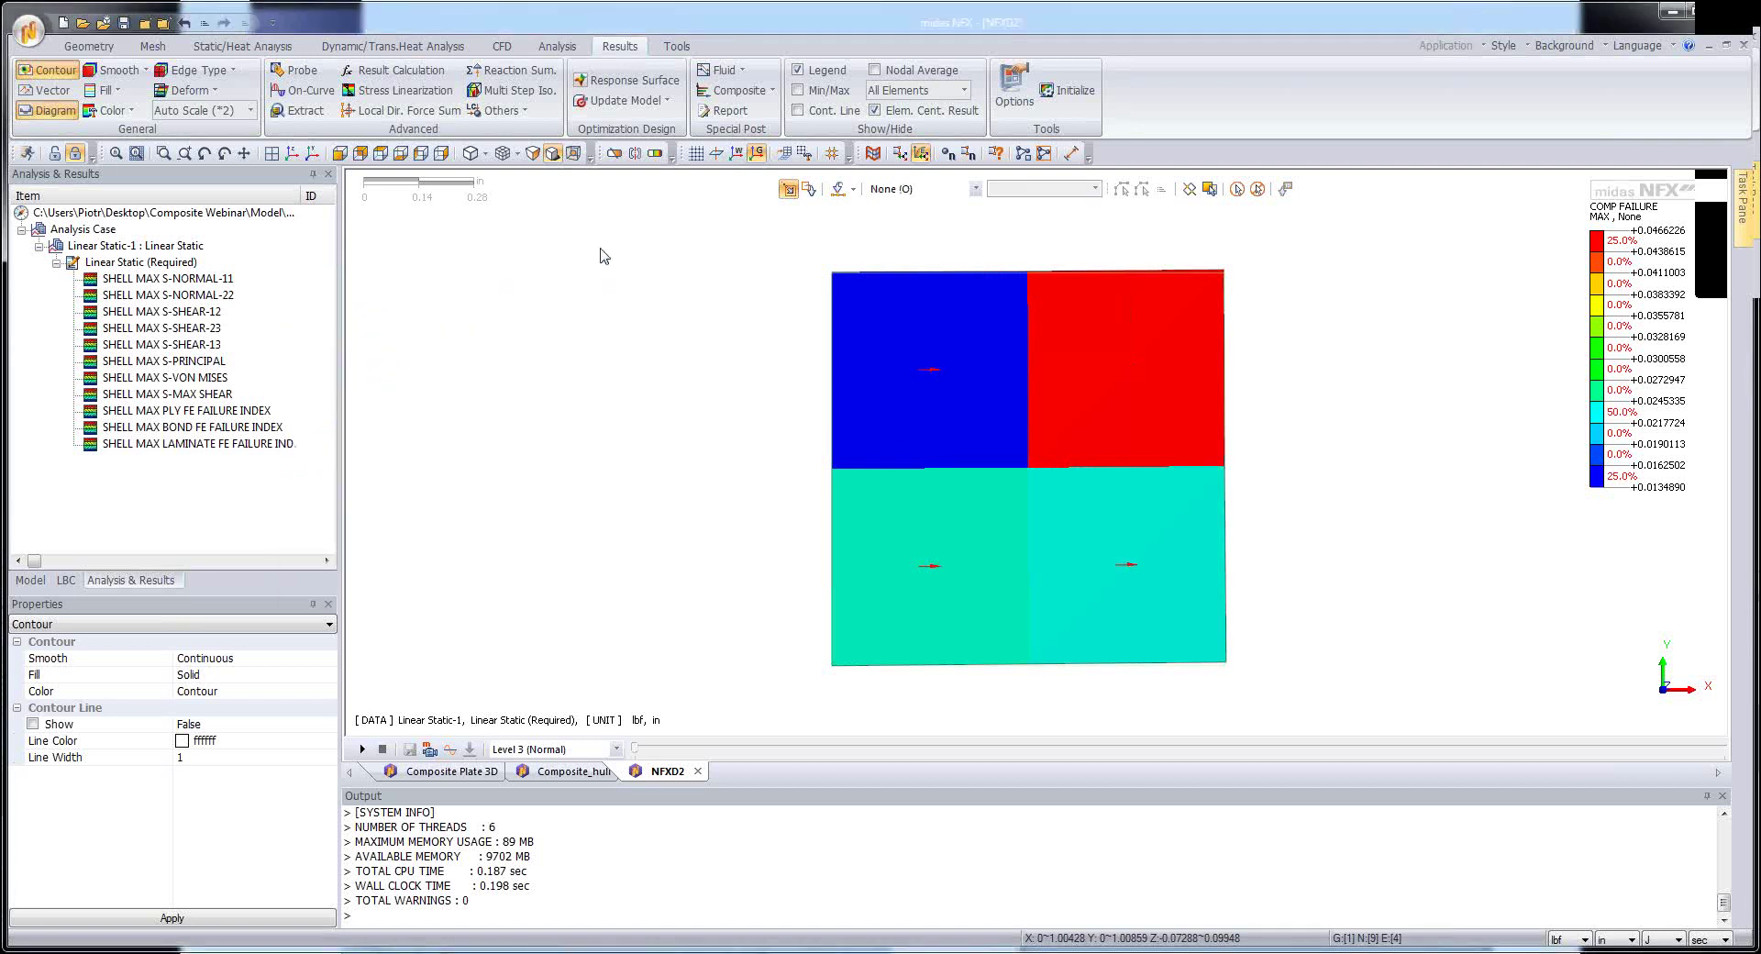
pyautogui.click(769, 92)
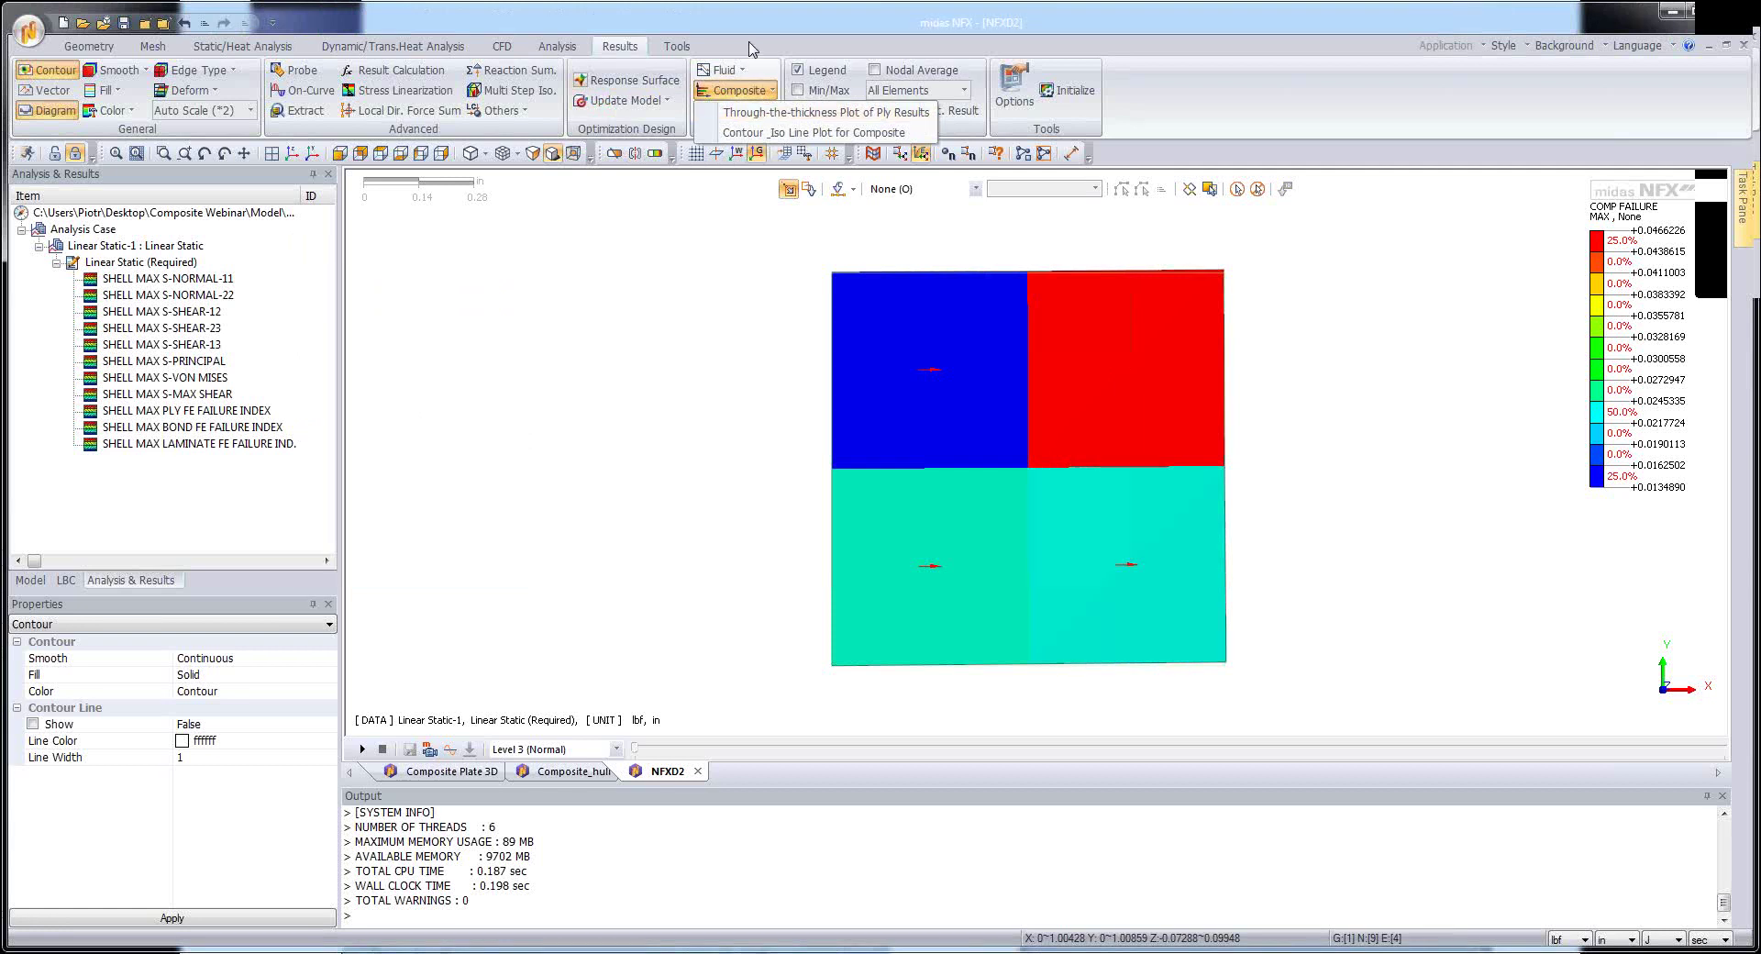
# - Plot SHELL FE FAILURE INDEX through the plies of the top-right element
pyautogui.click(769, 114)
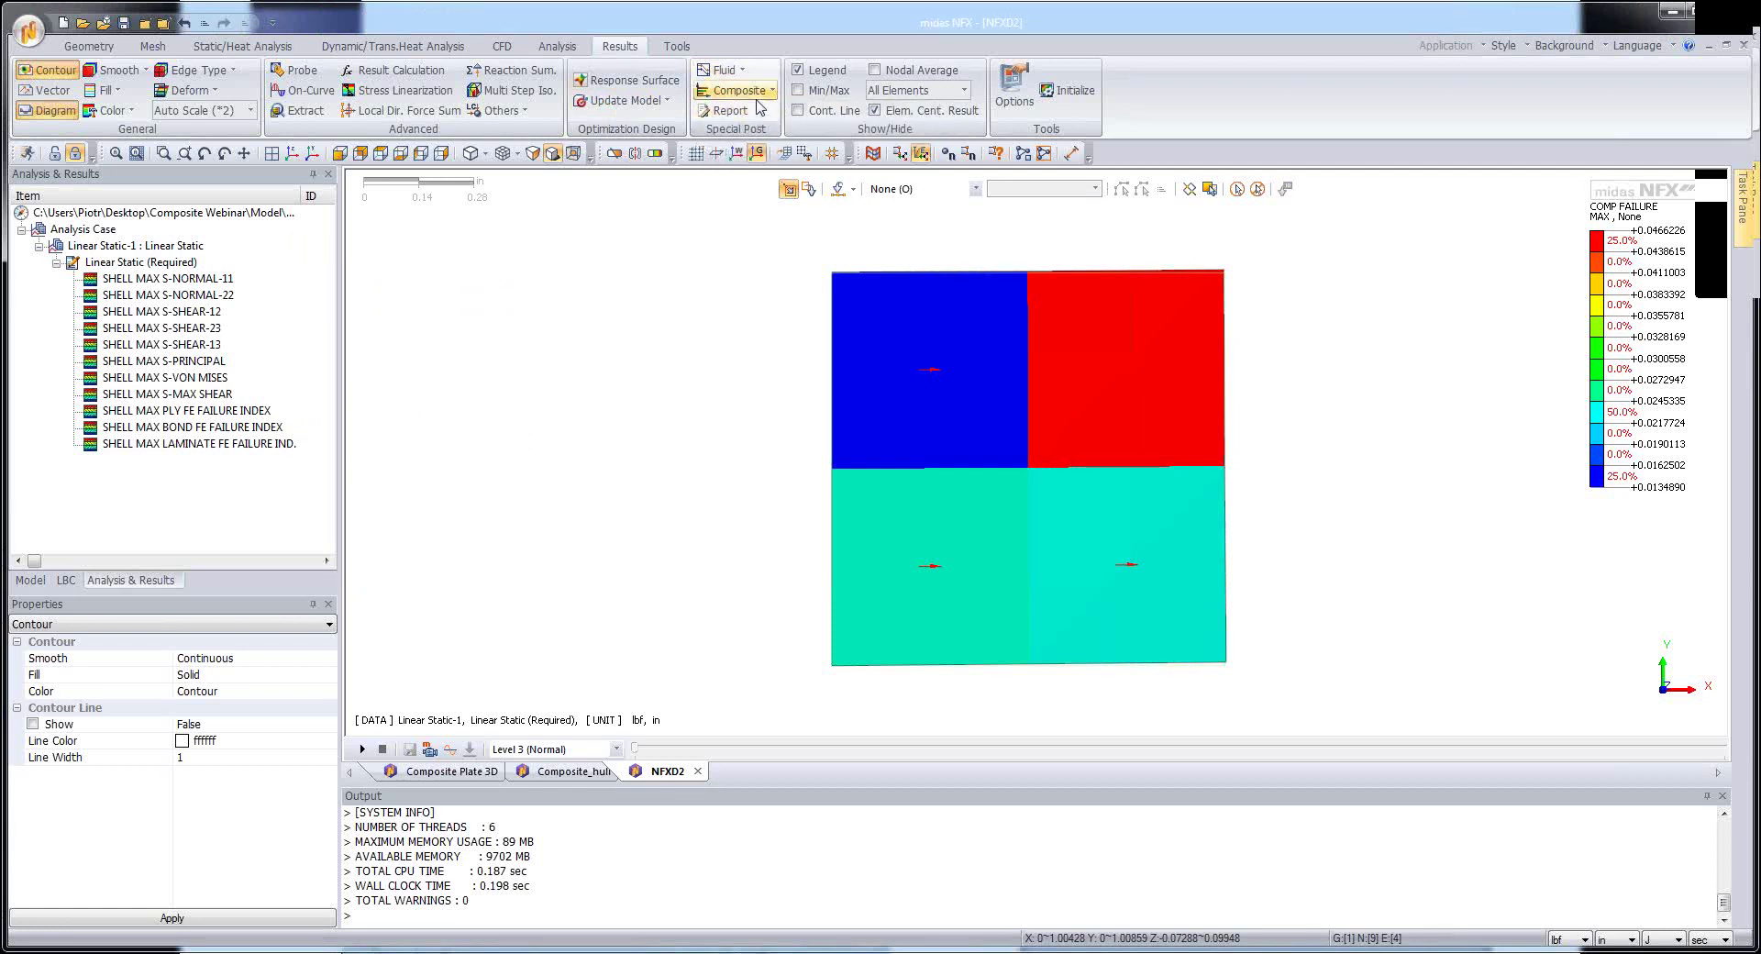
pyautogui.click(758, 95)
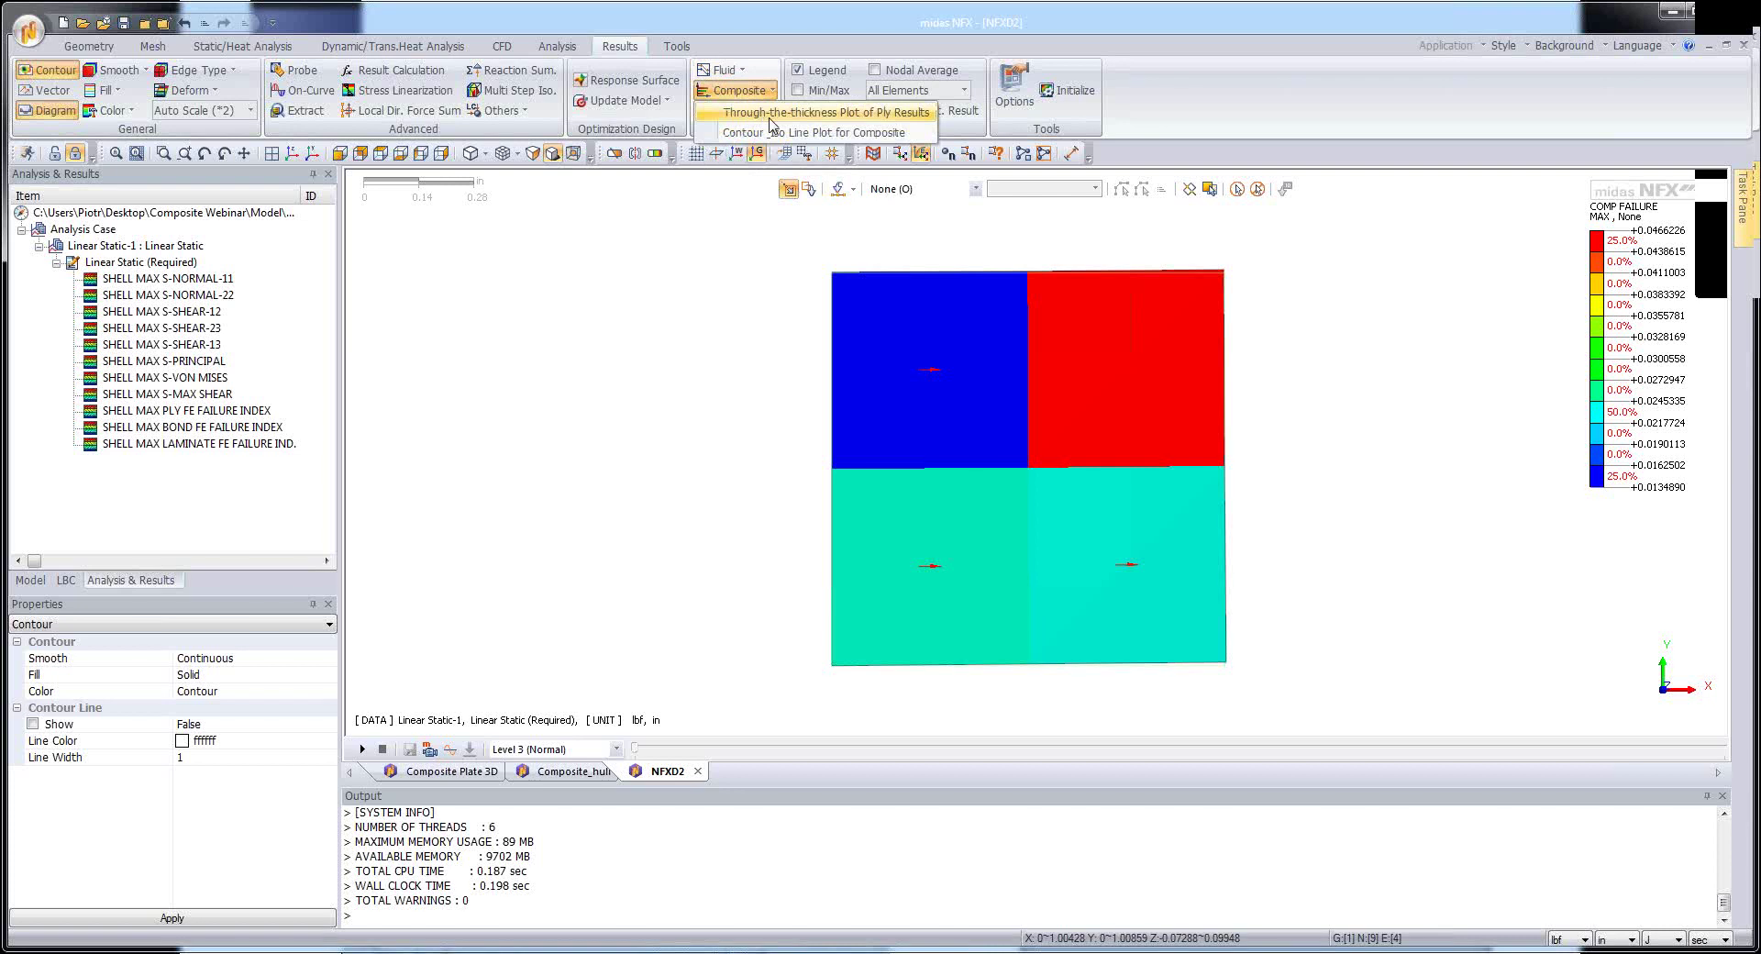
pyautogui.click(771, 114)
pyautogui.moveTo(193, 175); pyautogui.dragTo(586, 200)
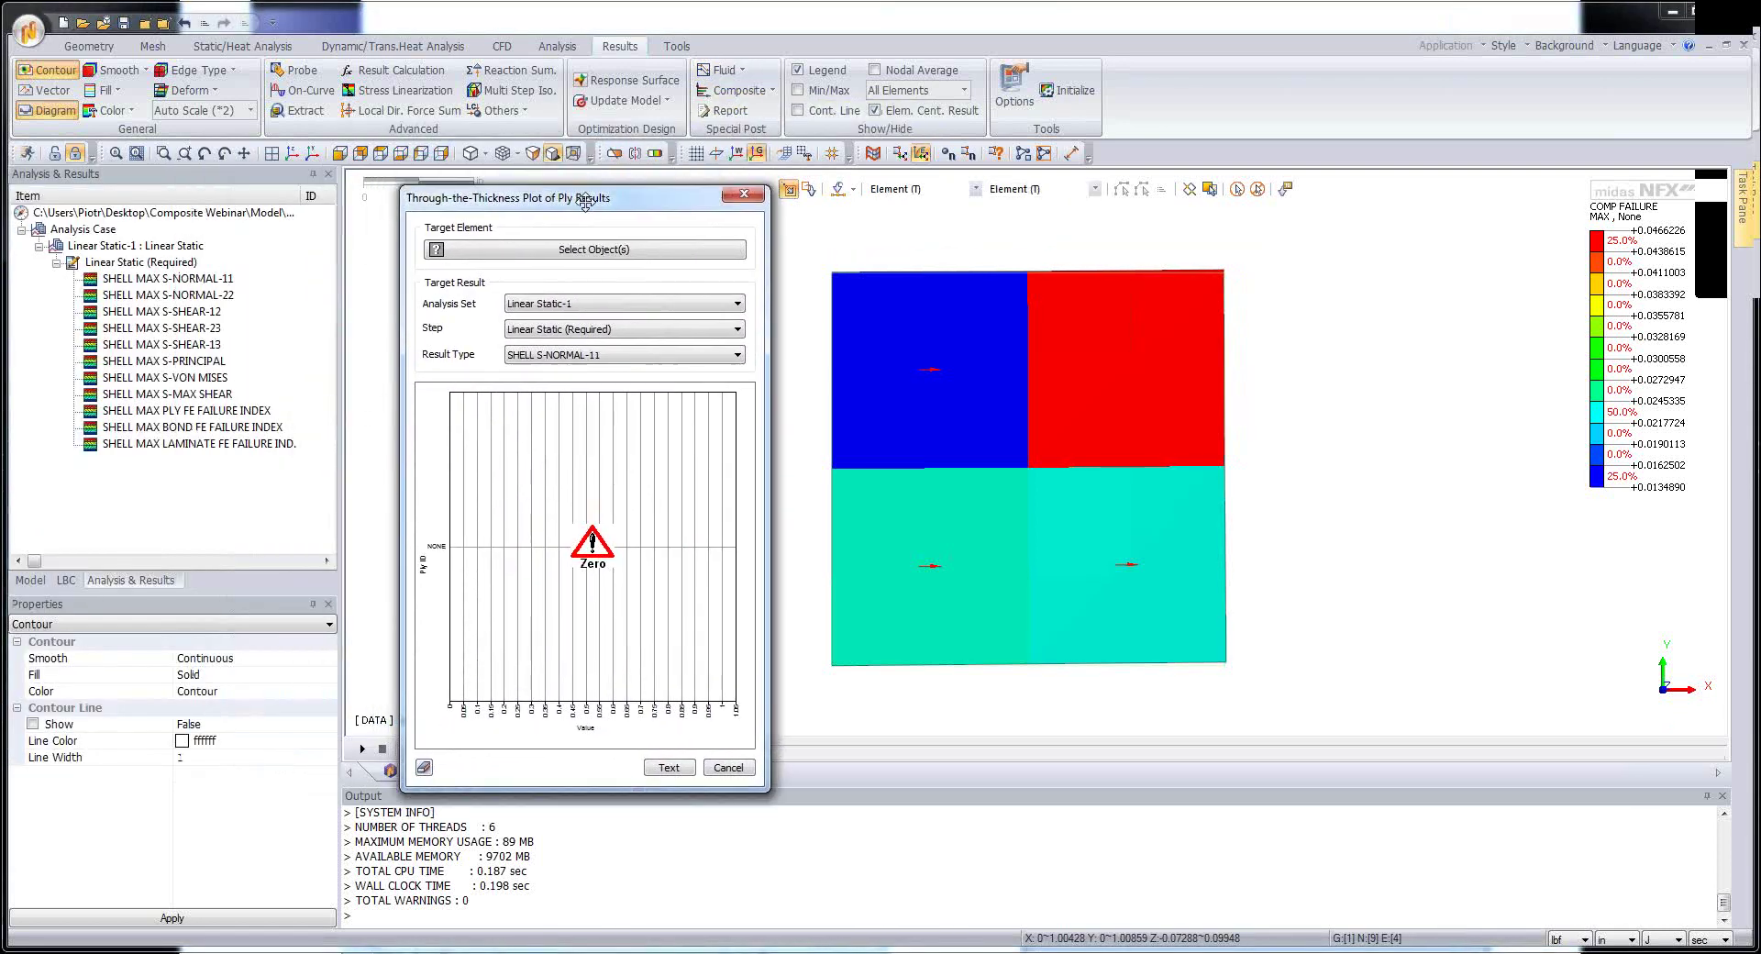
pyautogui.click(1152, 400)
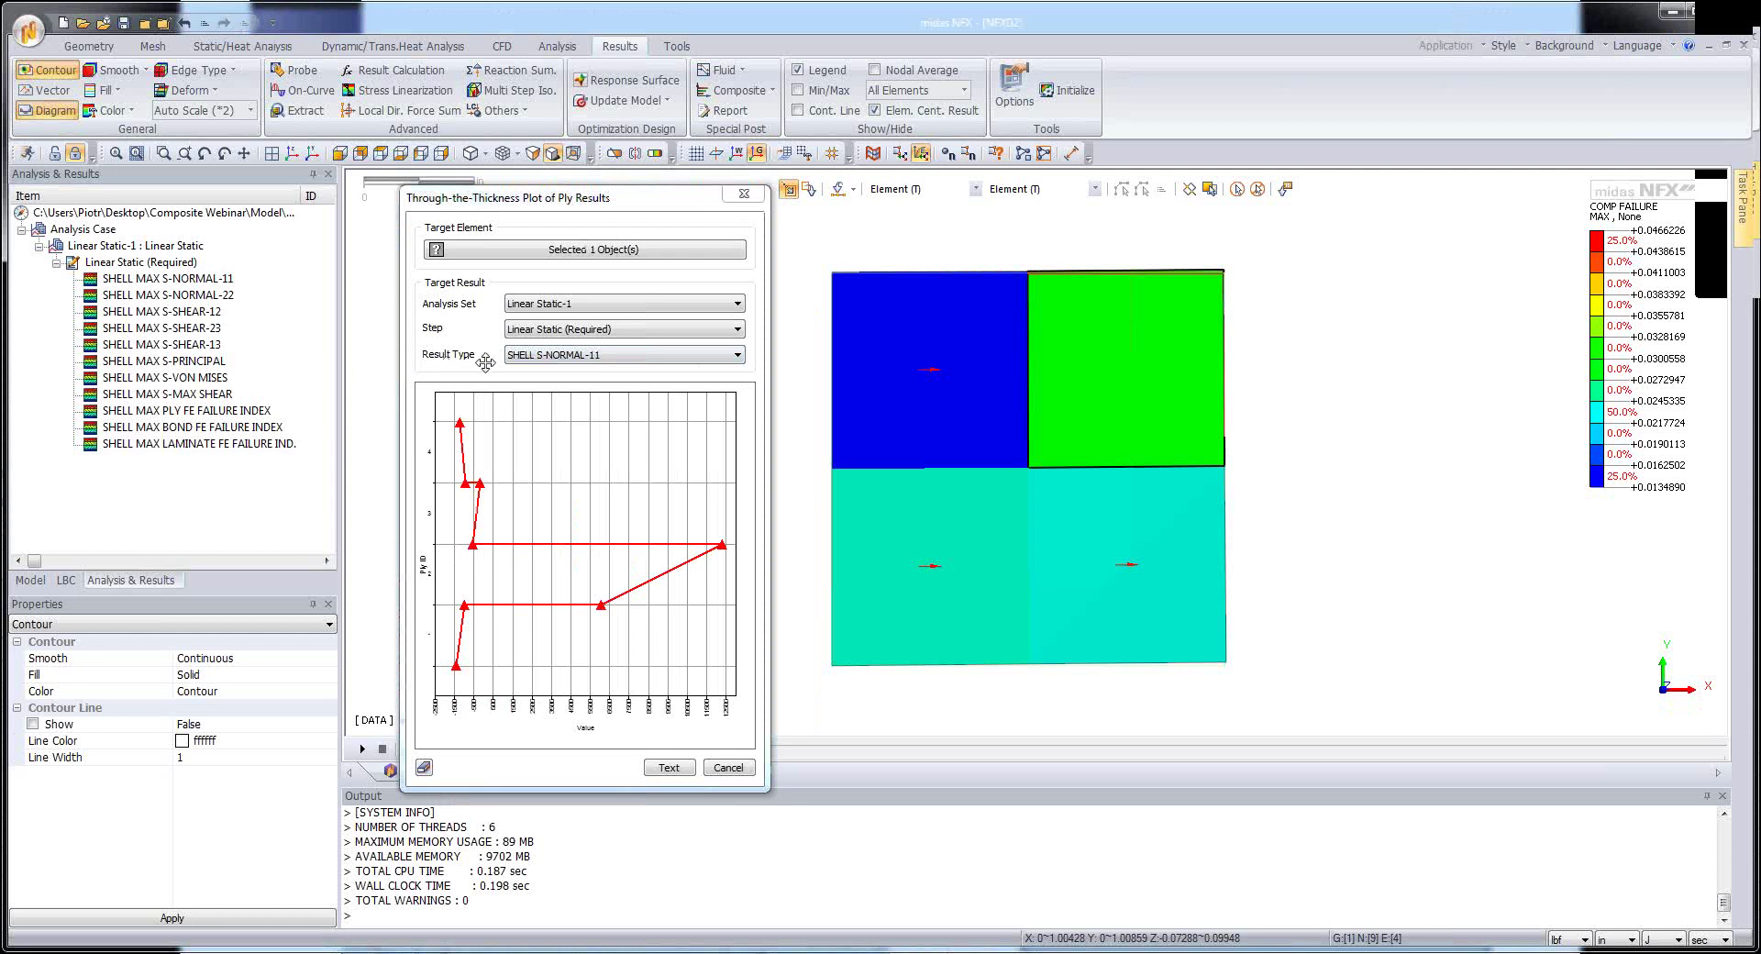
pyautogui.click(630, 358)
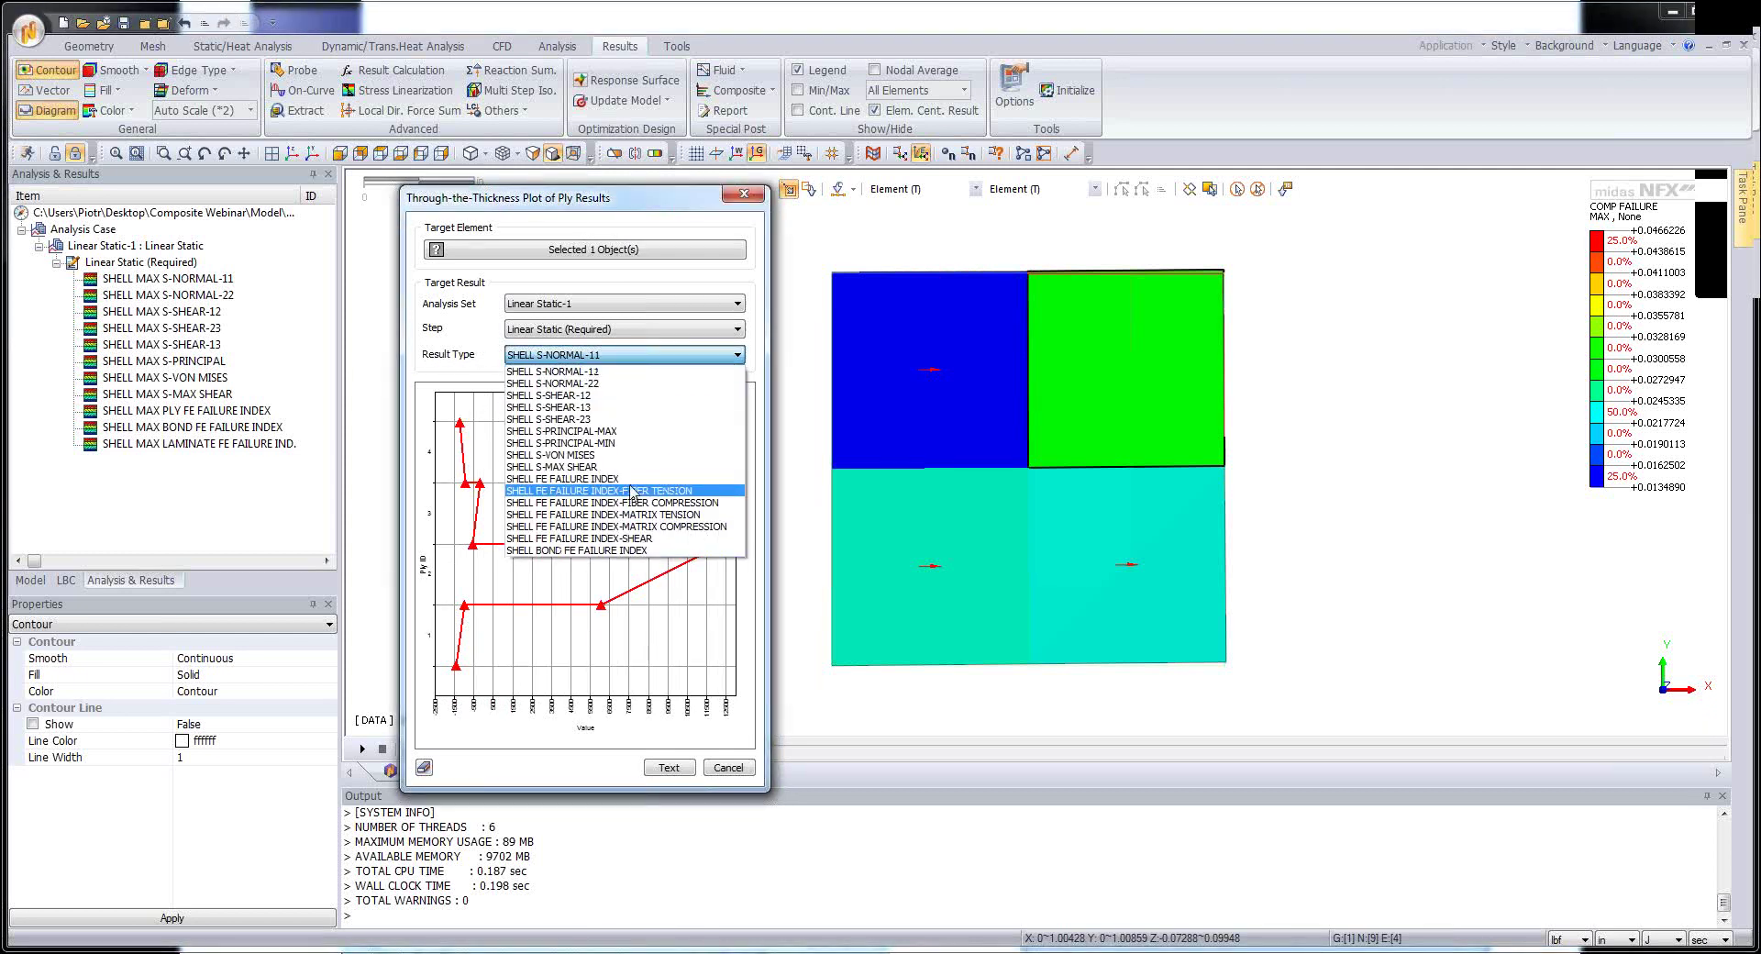
pyautogui.click(632, 479)
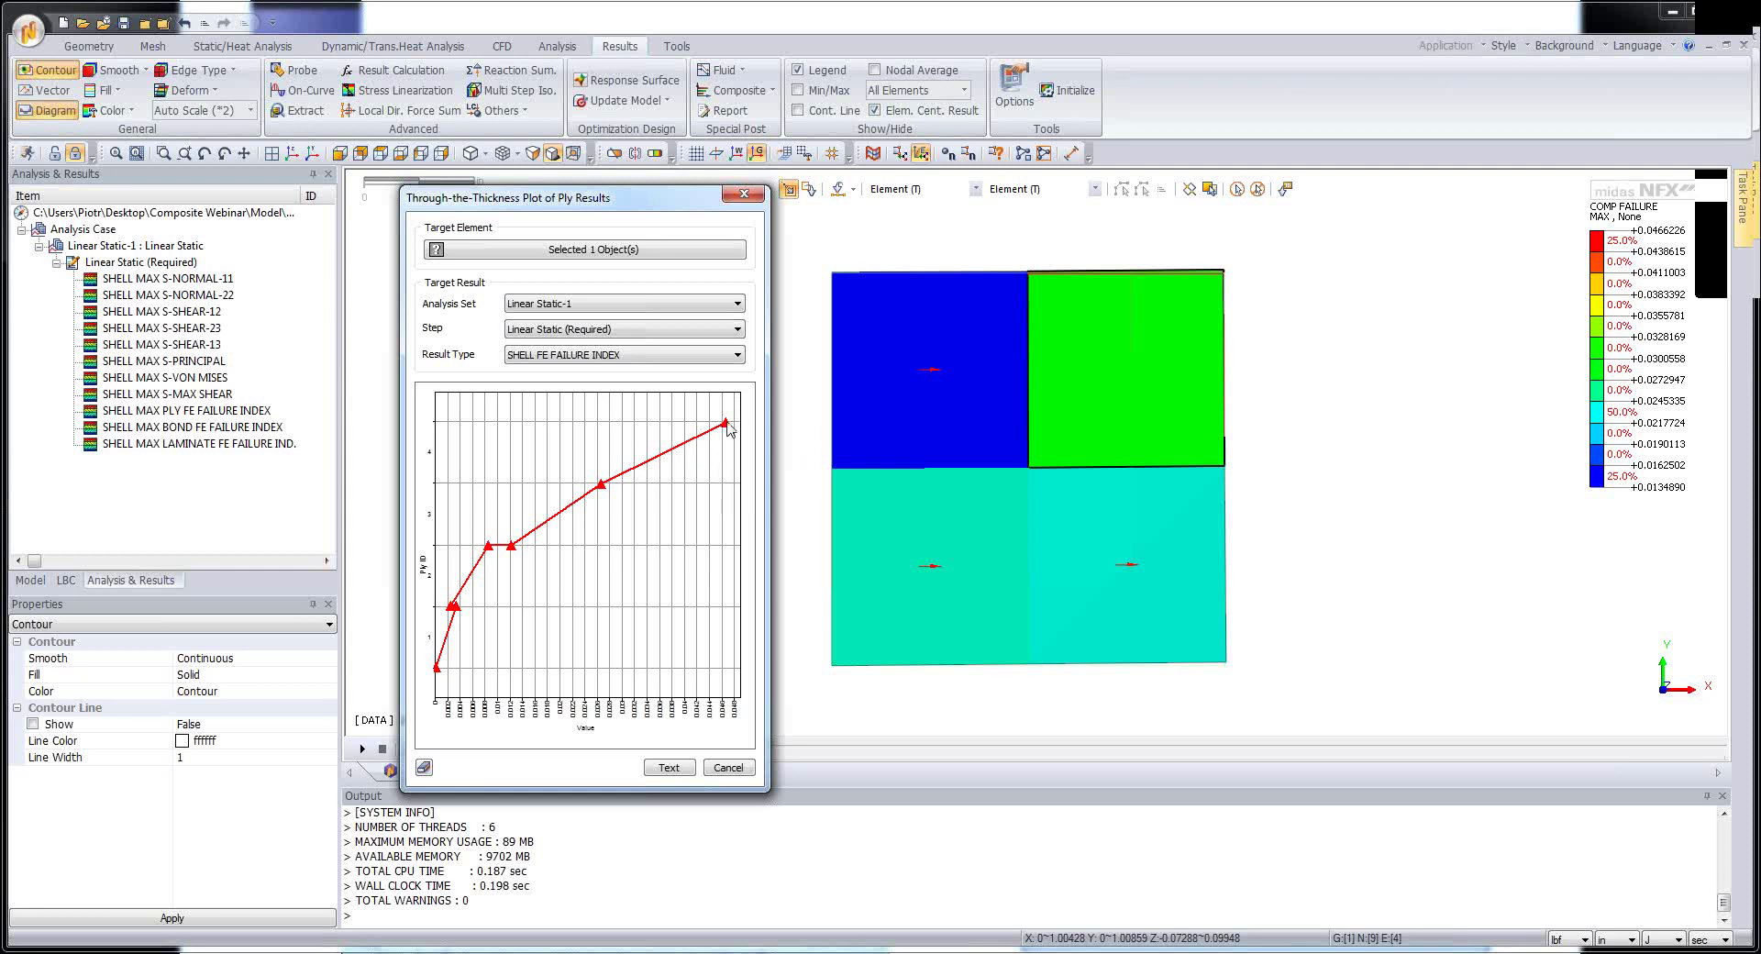
# - List the ply failure index values as text, then close the listing and the ply plot
pyautogui.click(670, 772)
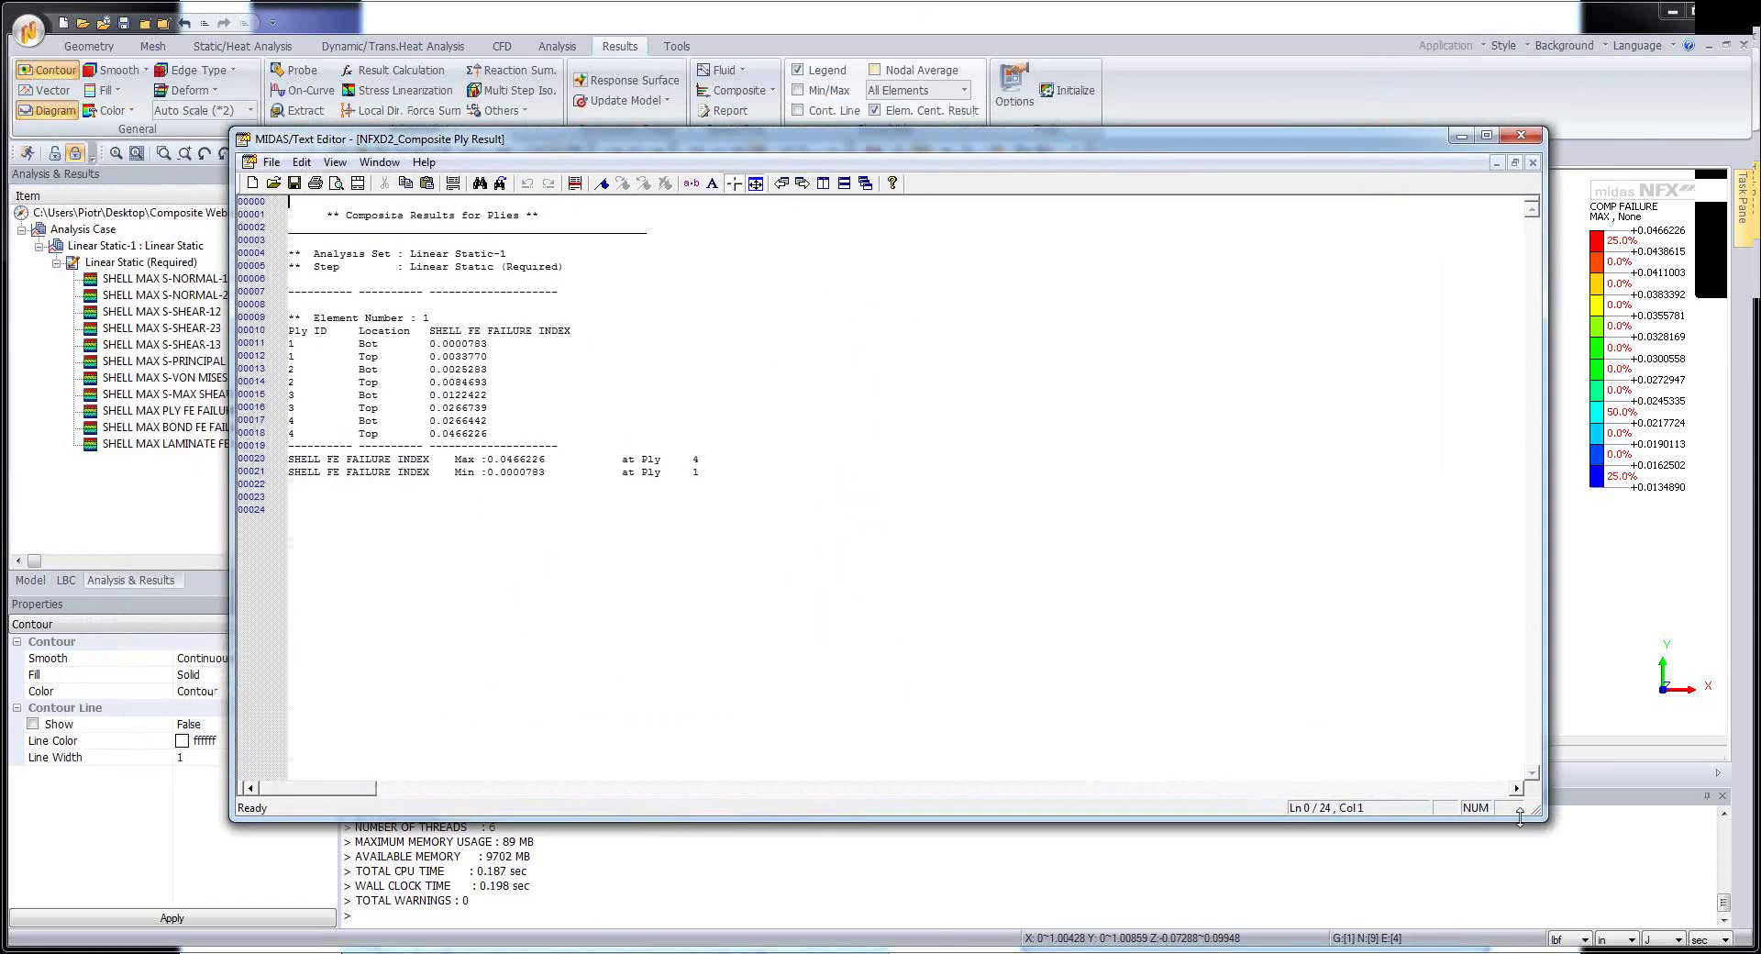
pyautogui.moveTo(1538, 813); pyautogui.dragTo(776, 815)
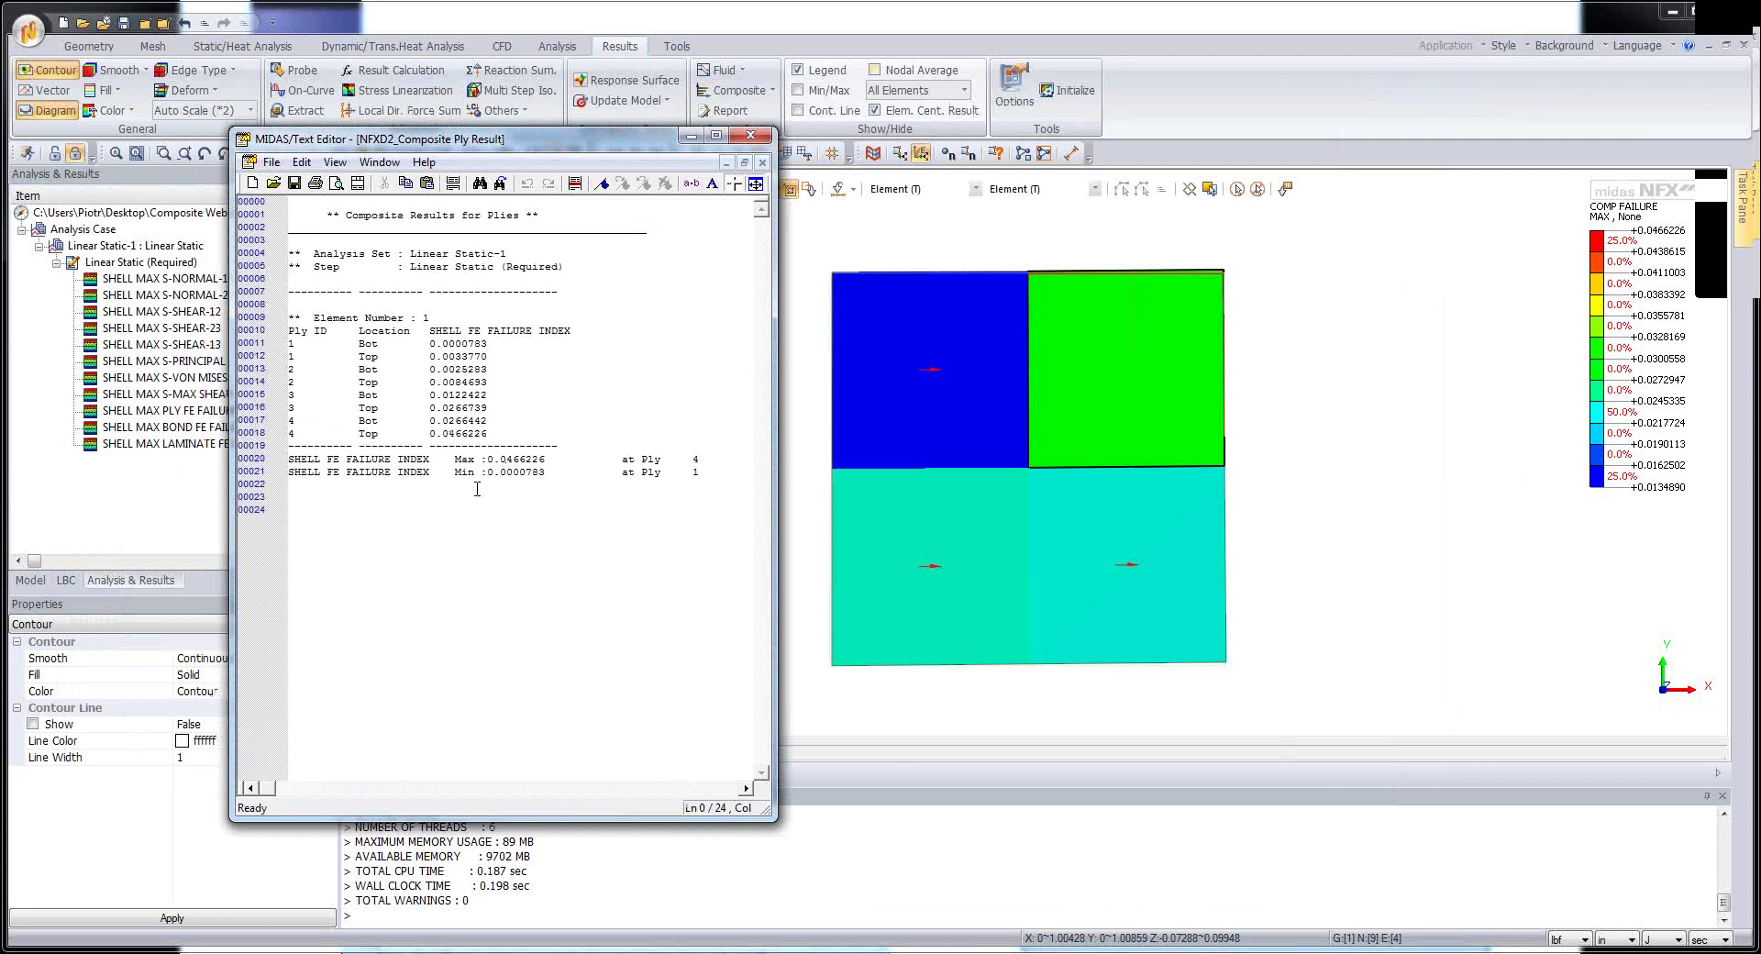
pyautogui.click(751, 138)
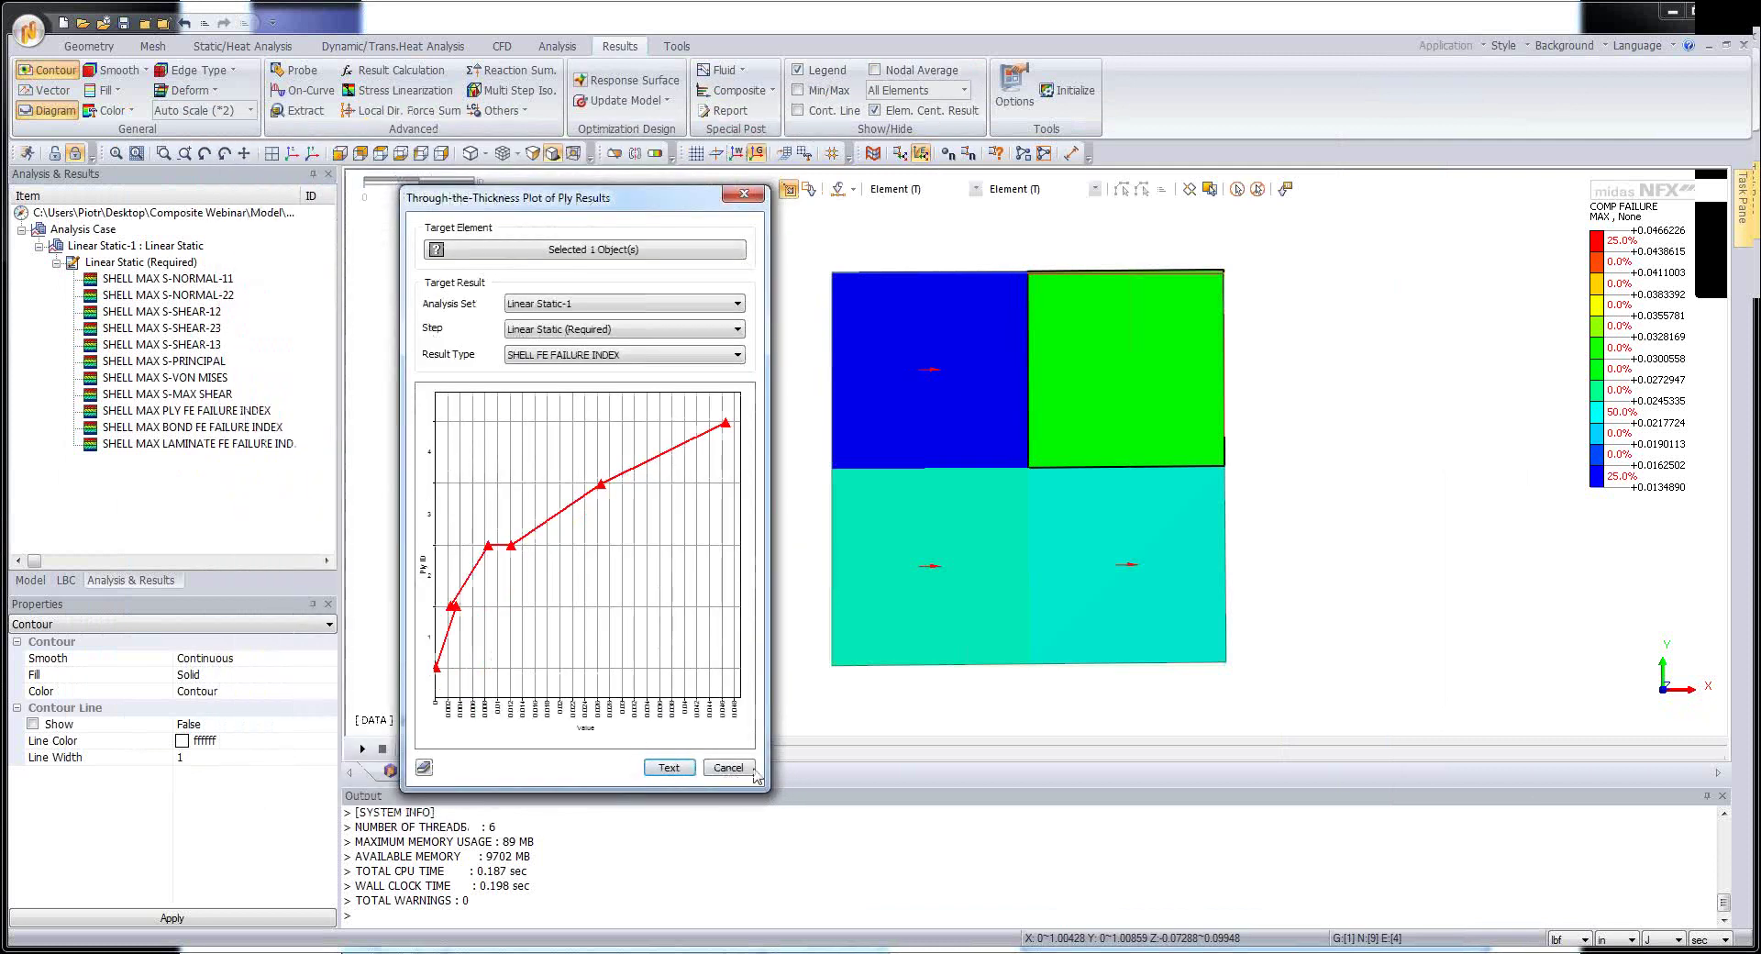
pyautogui.click(750, 771)
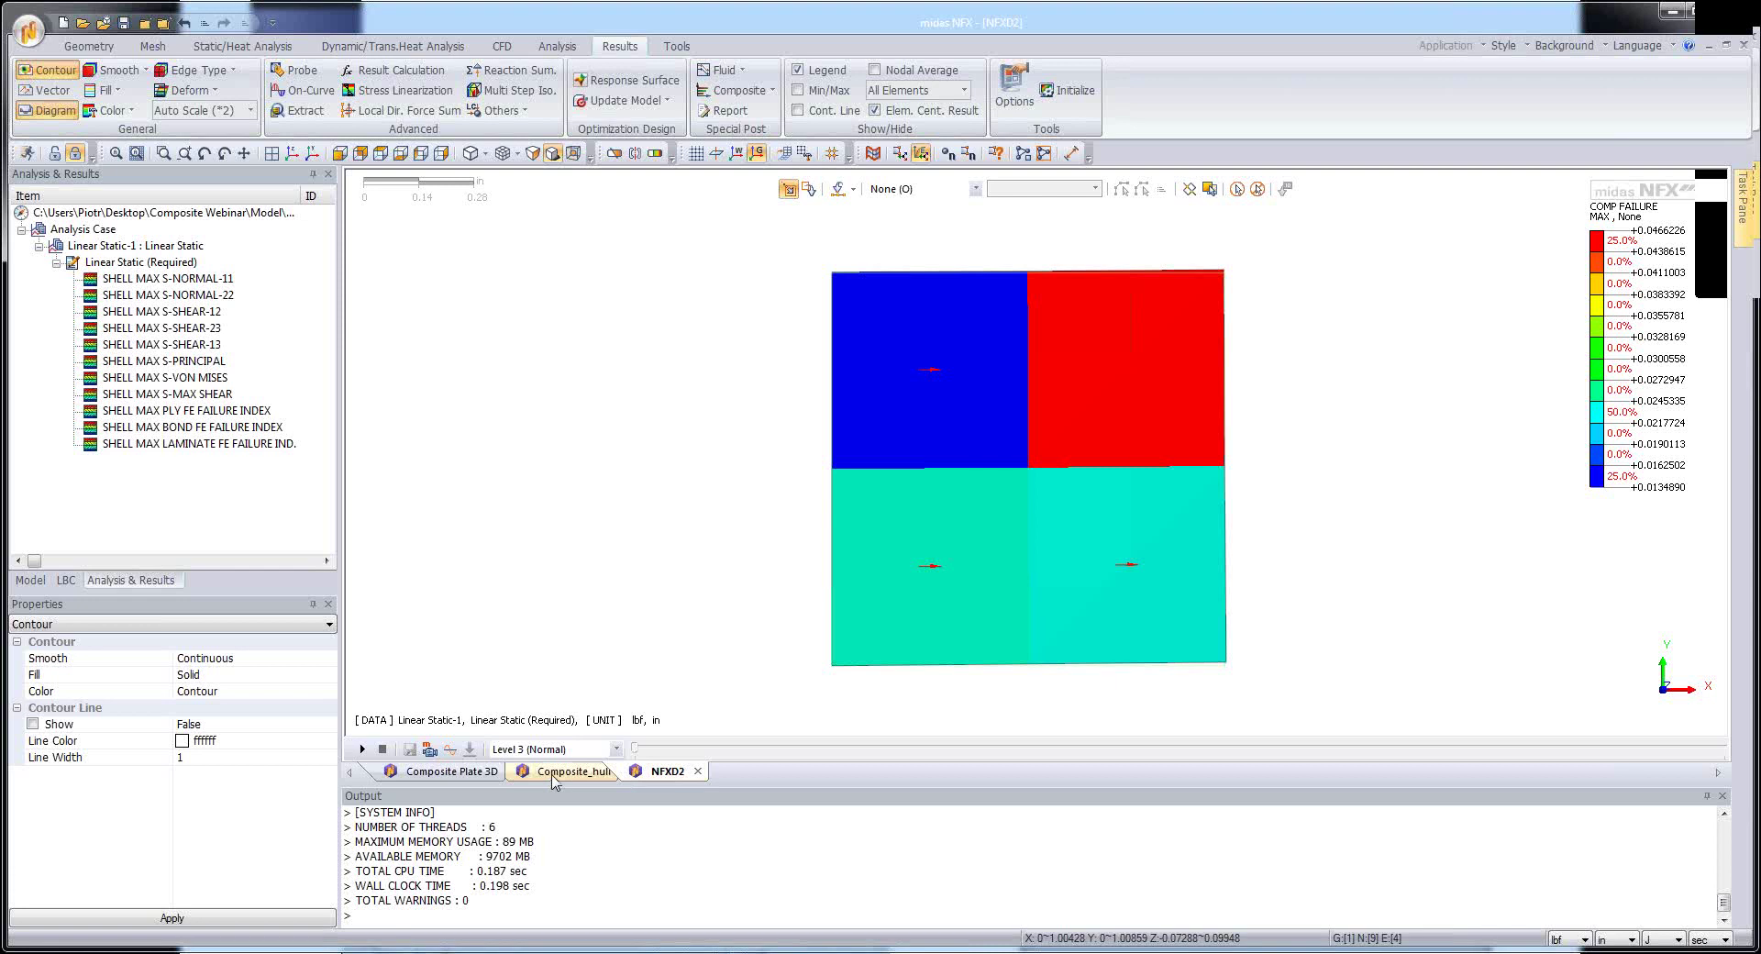
# - Switch to Composite_hull, orbit it, and hide the near hull side to expose bulkheads and frames
pyautogui.click(562, 772)
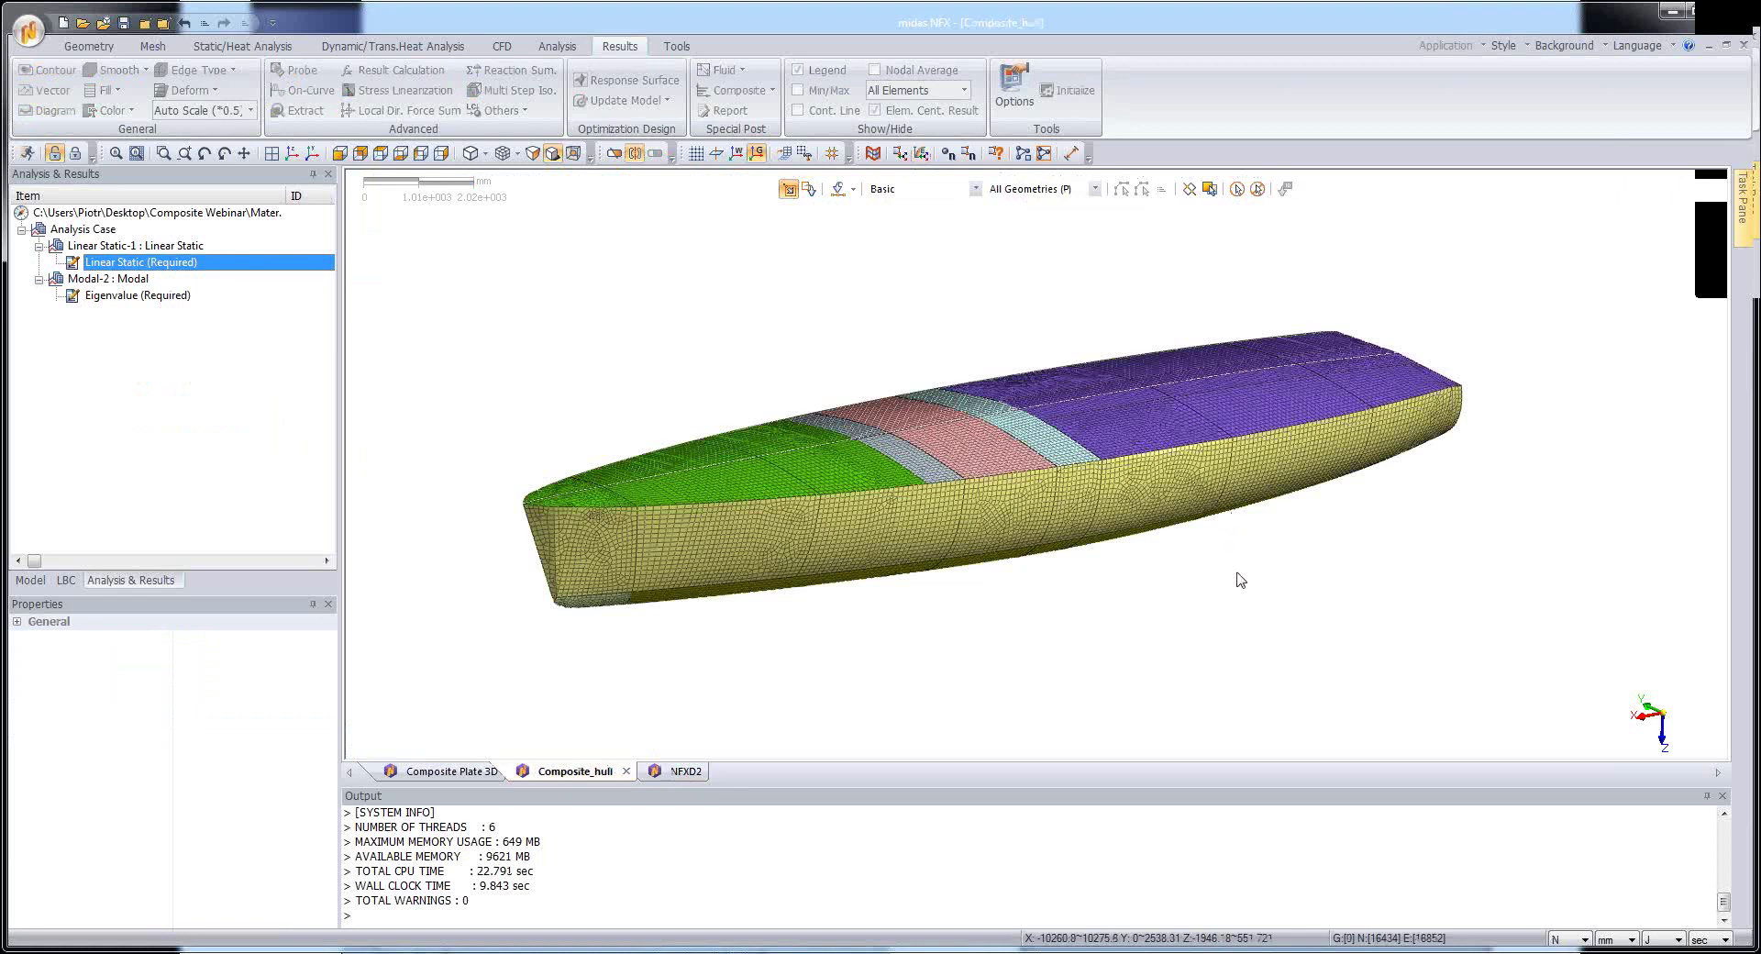
pyautogui.moveTo(1239, 582); pyautogui.dragTo(1284, 551, button='middle')
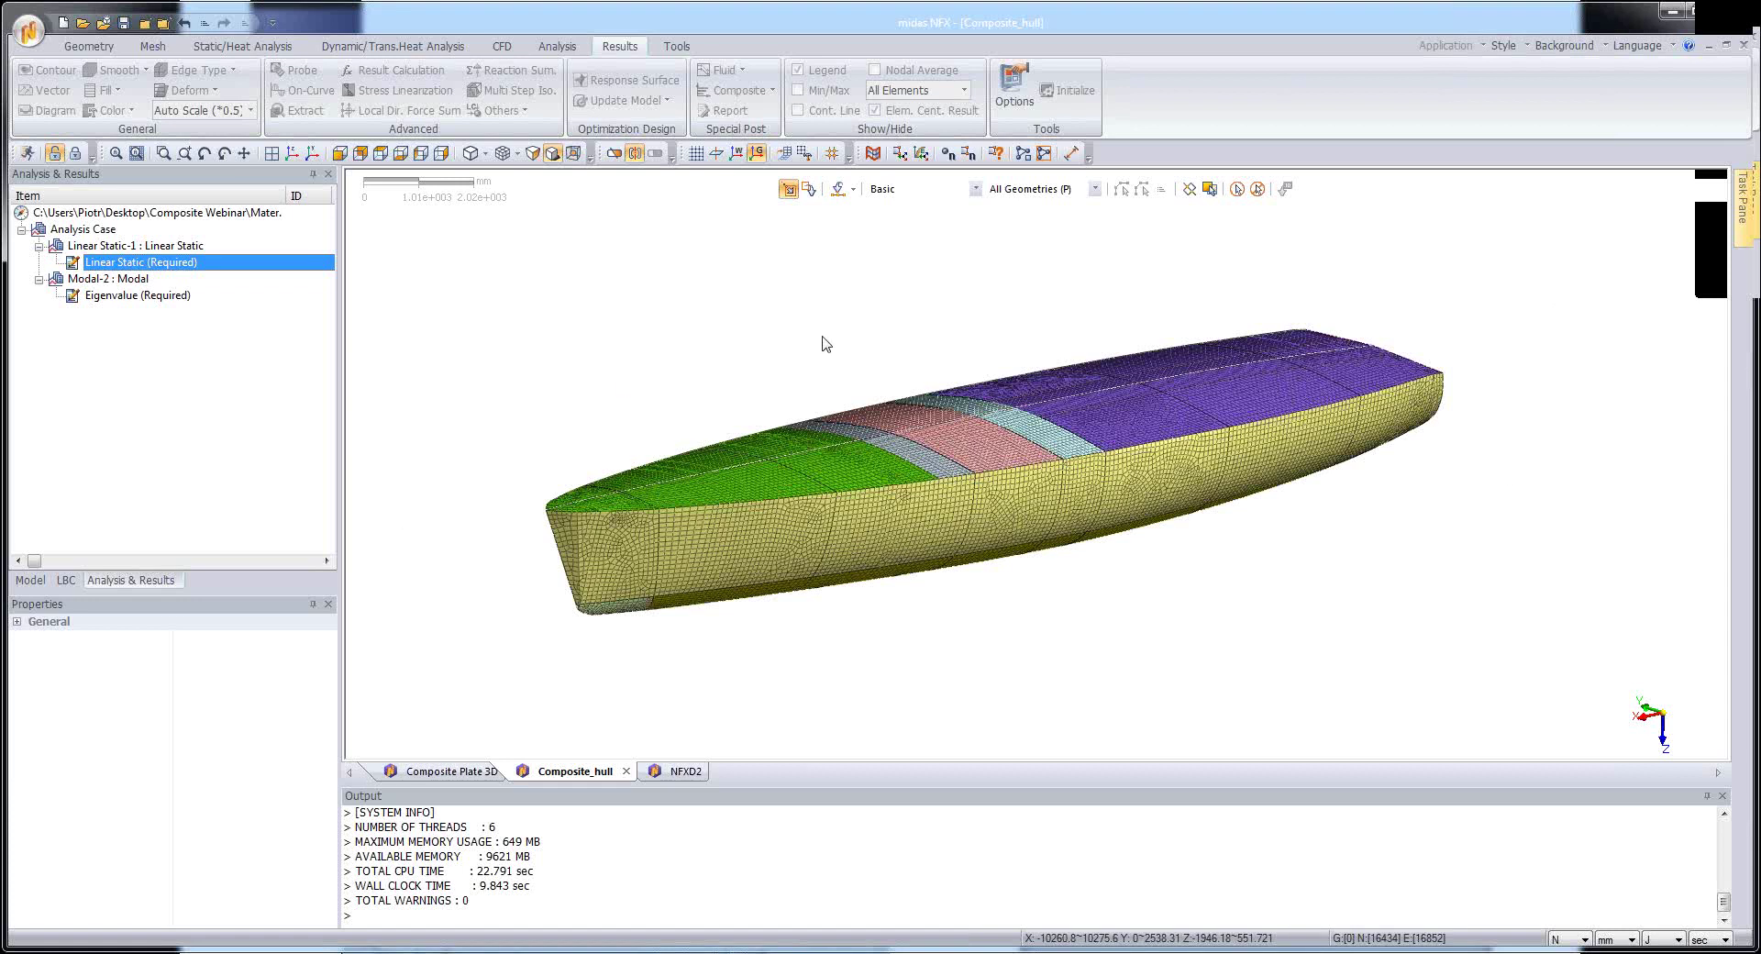
pyautogui.moveTo(987, 303)
pyautogui.mouseDown(button='middle')
pyautogui.moveTo(1010, 322)
pyautogui.moveTo(1018, 309)
pyautogui.moveTo(1010, 320)
pyautogui.mouseUp(button='middle')
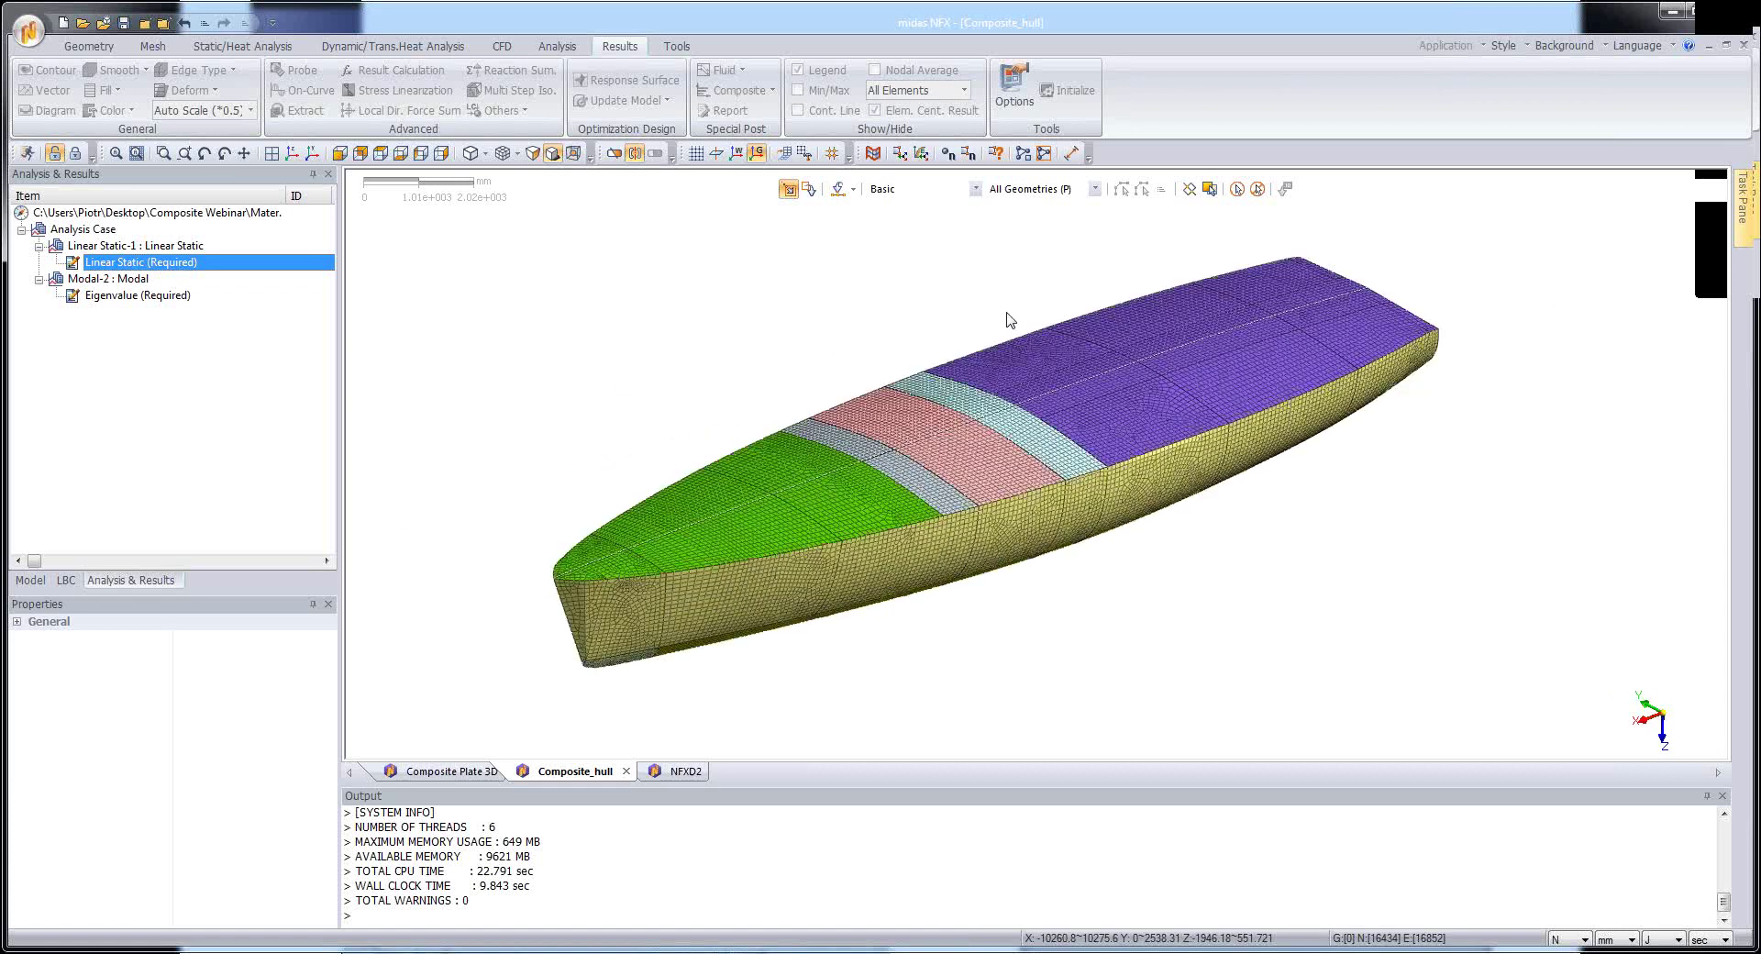
pyautogui.click(636, 156)
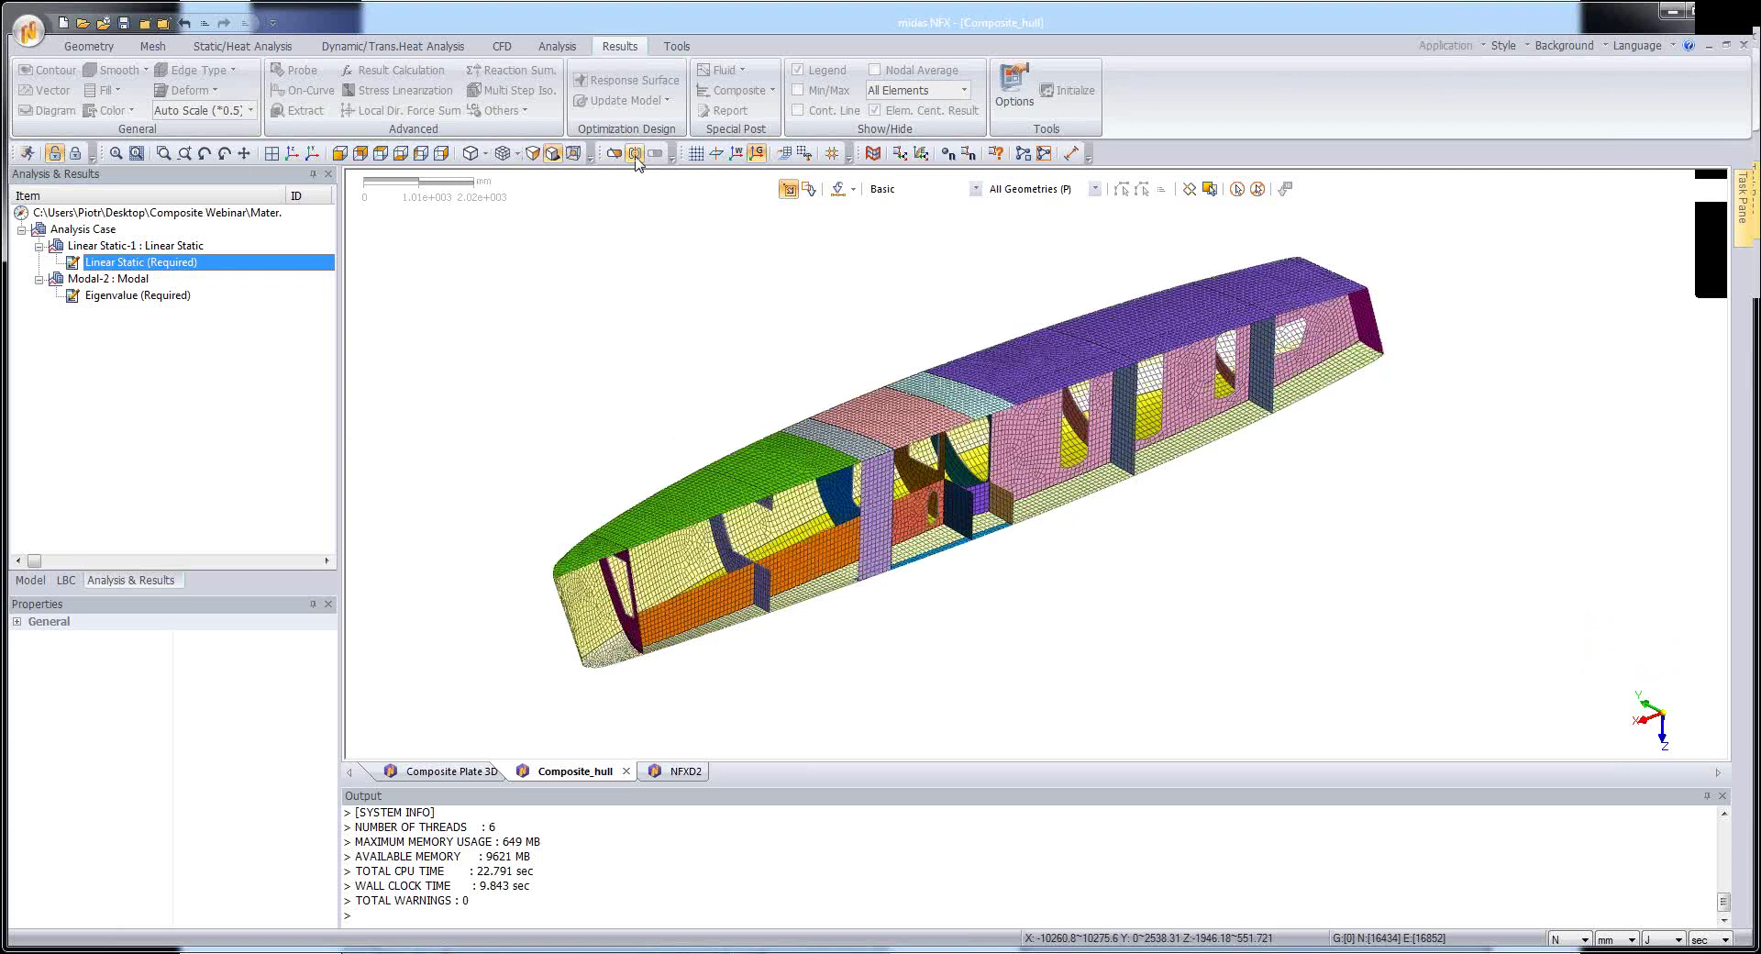
pyautogui.click(635, 154)
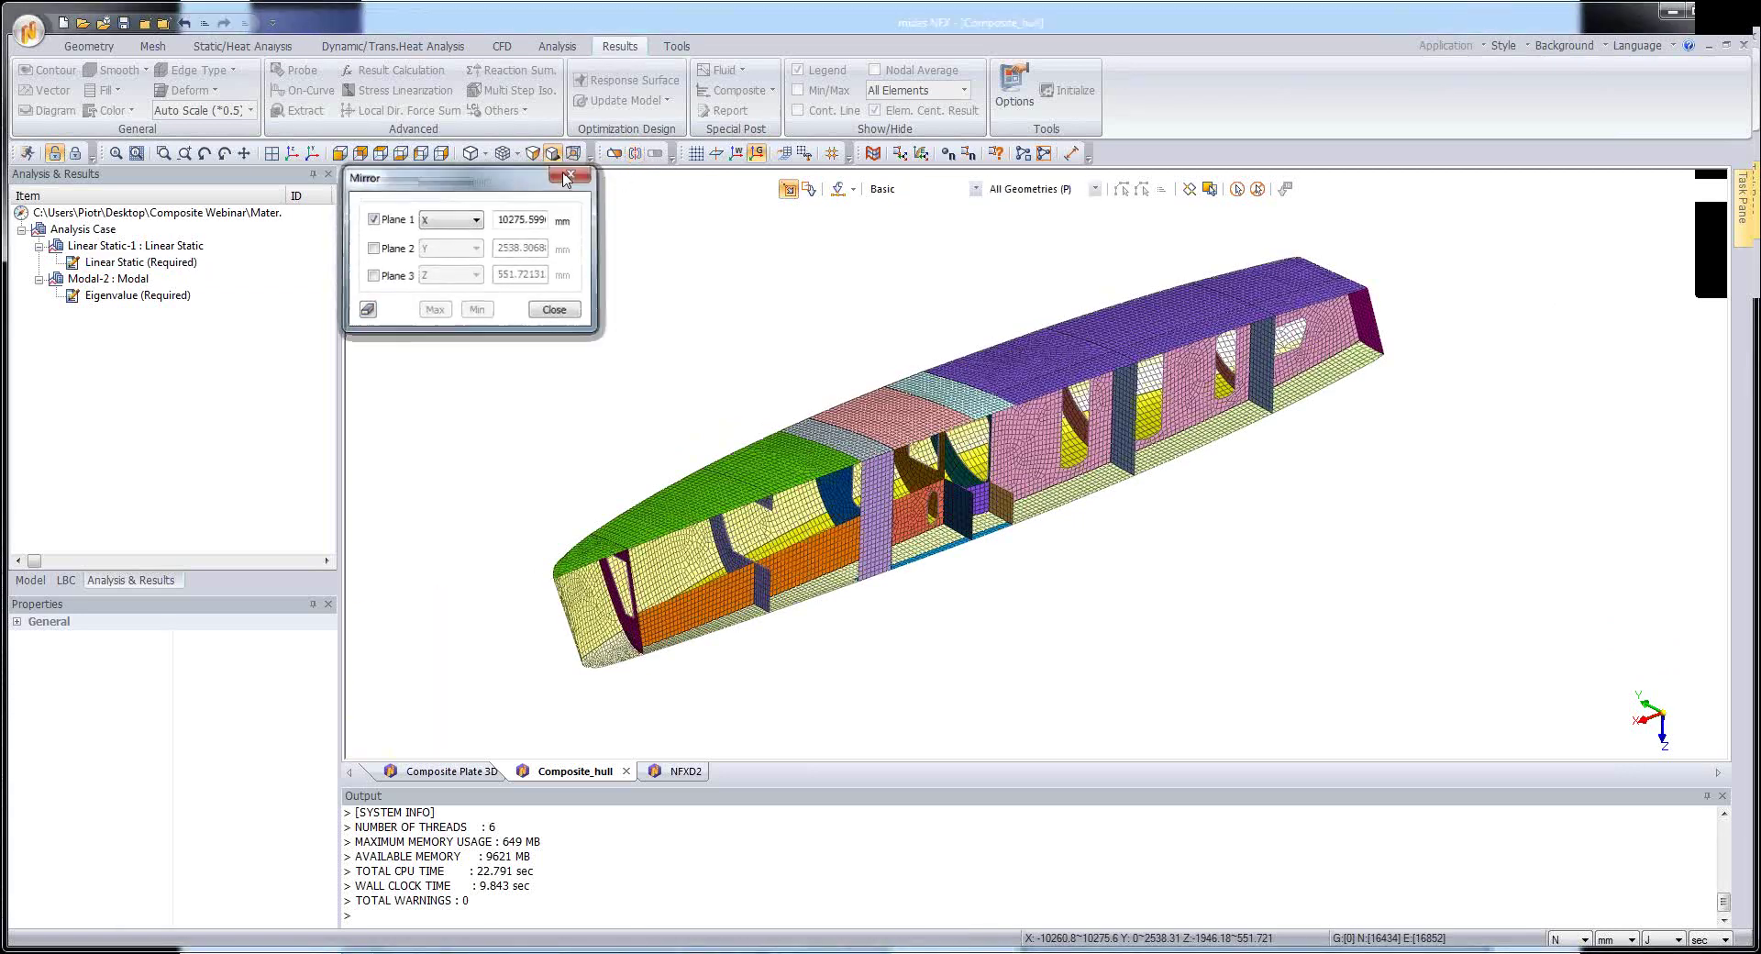
pyautogui.click(565, 177)
pyautogui.moveTo(1179, 574); pyautogui.dragTo(1228, 521, button='middle')
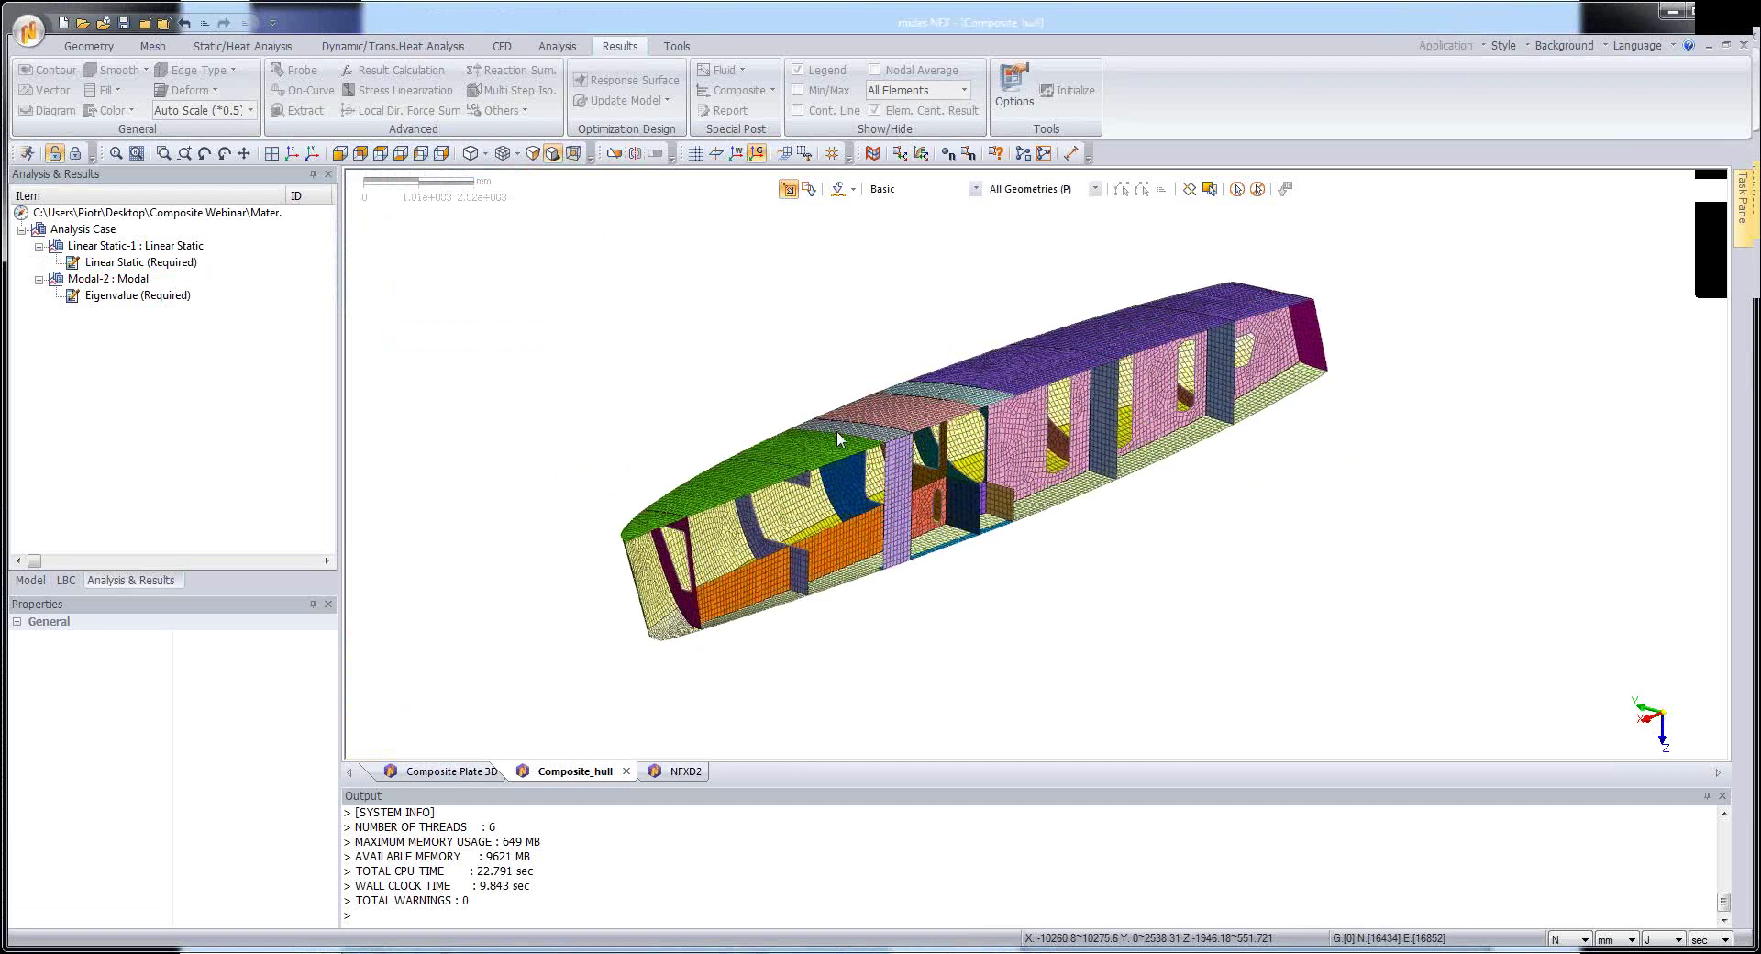
pyautogui.scroll(-5, 786, 420)
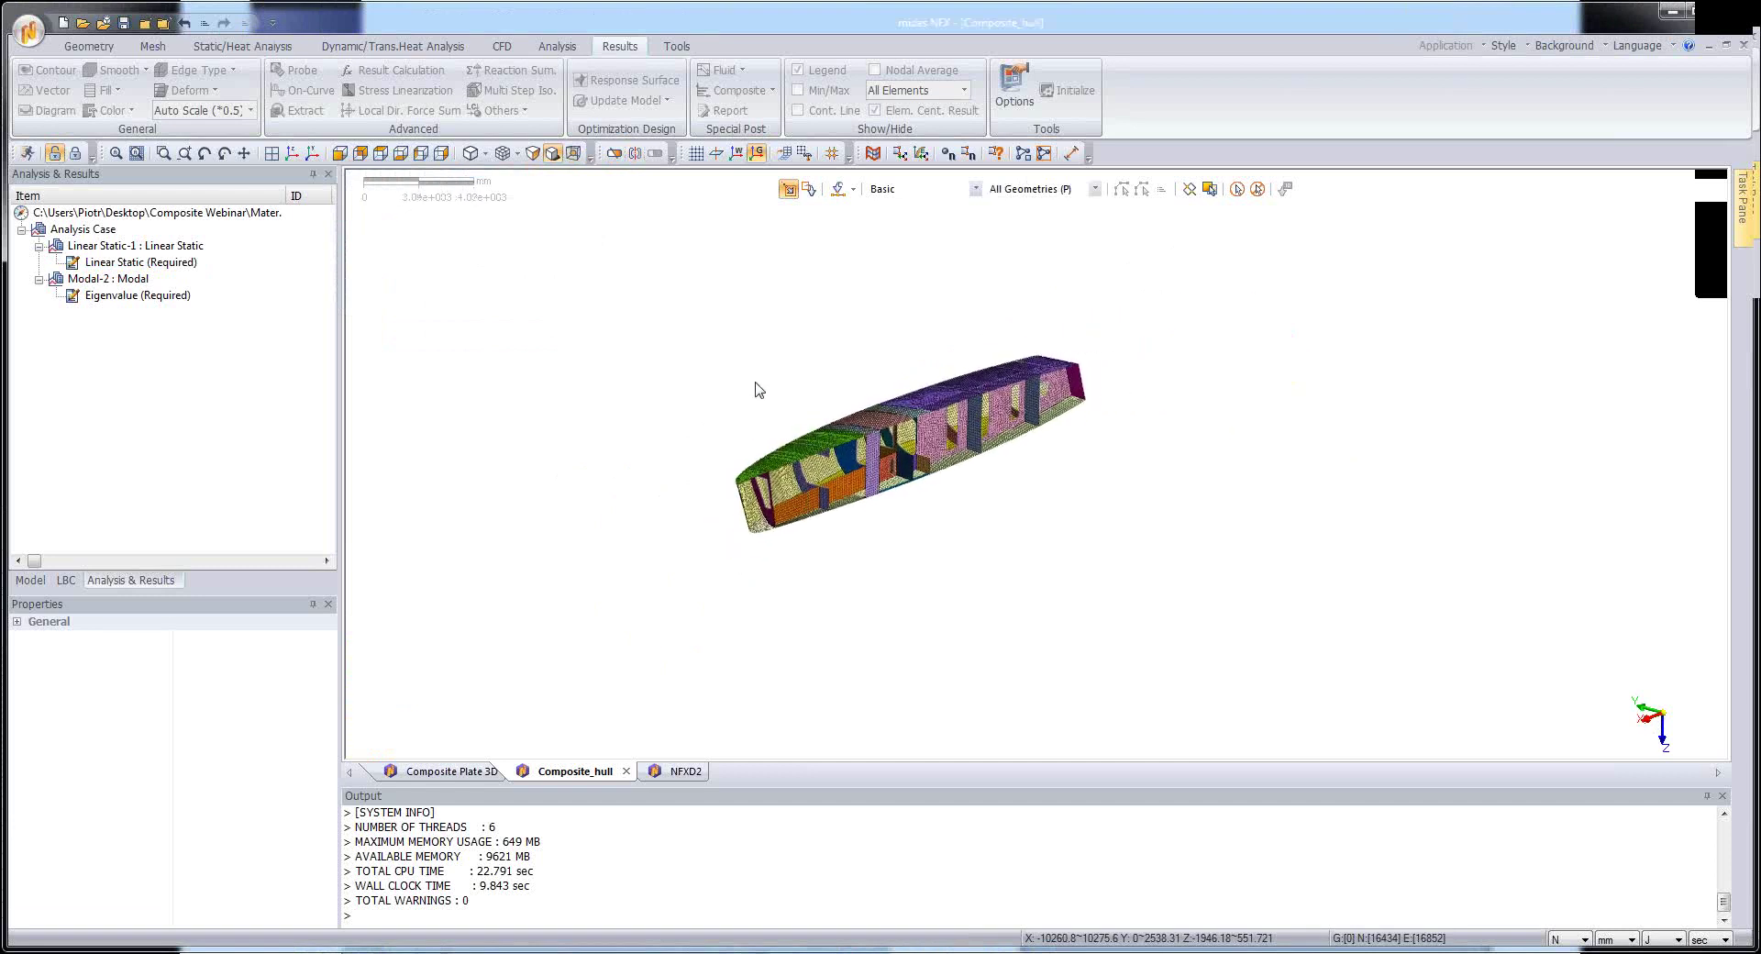
pyautogui.scroll(1, 755, 390)
pyautogui.click(75, 158)
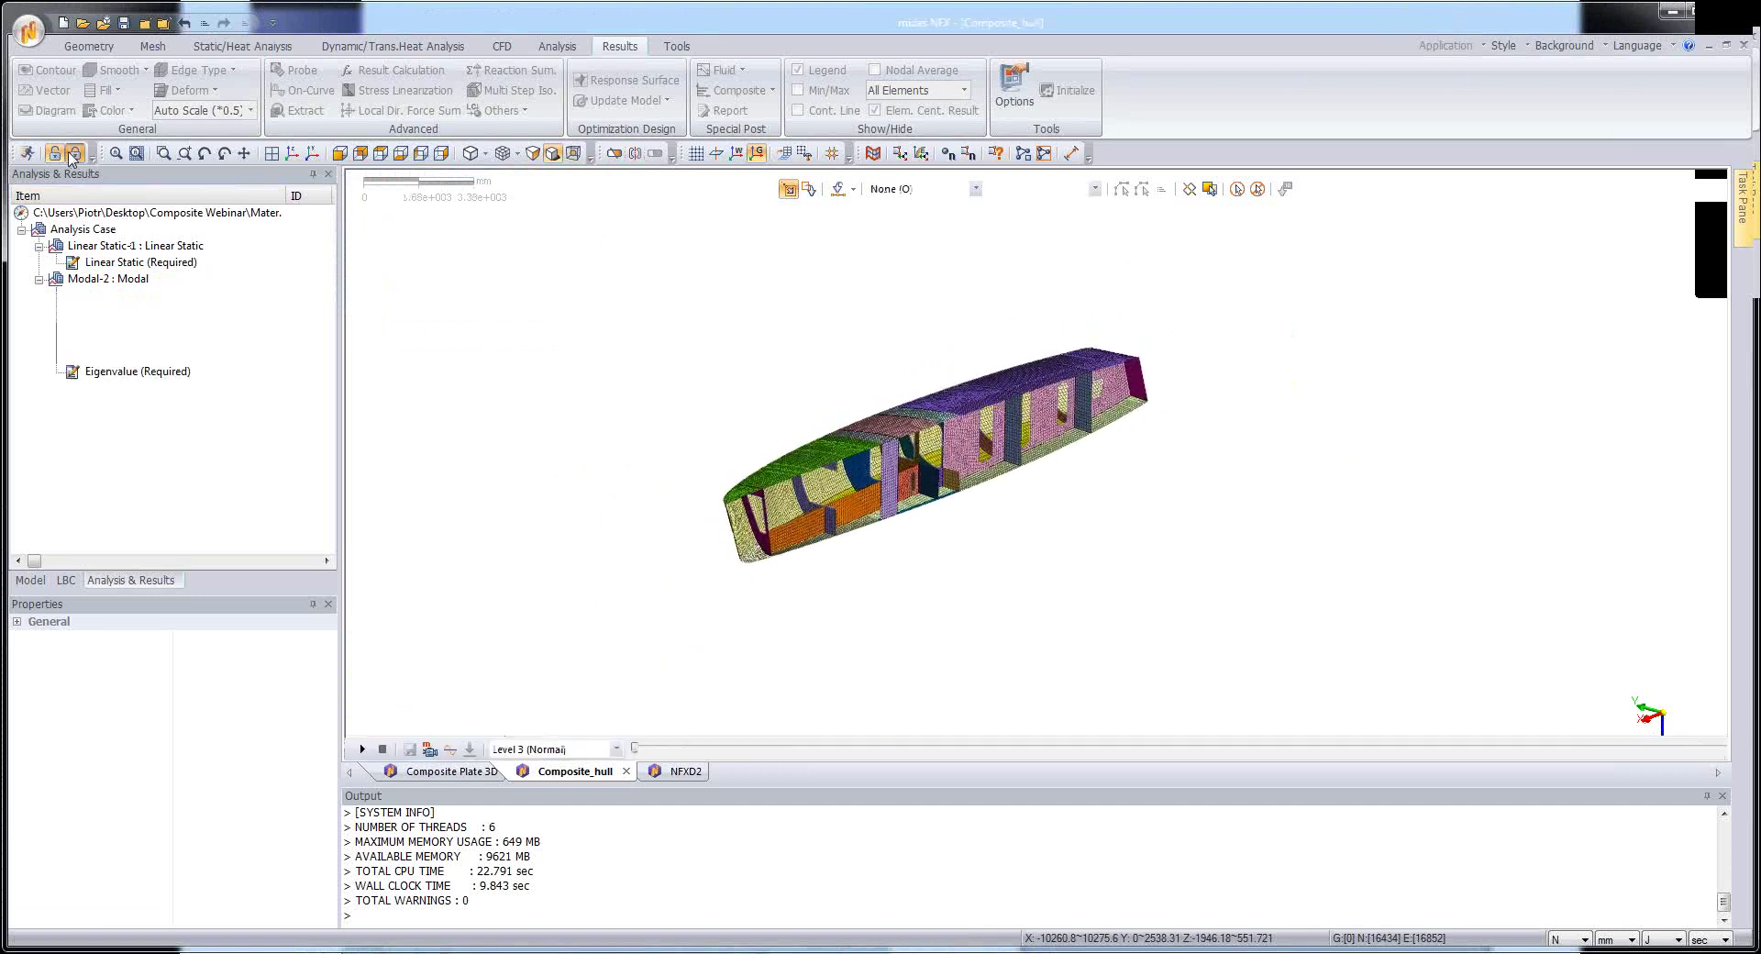
# - Show the hull's total translation contour, peaking near 0.638 mm, and expand Property > 2D
pyautogui.click(145, 279)
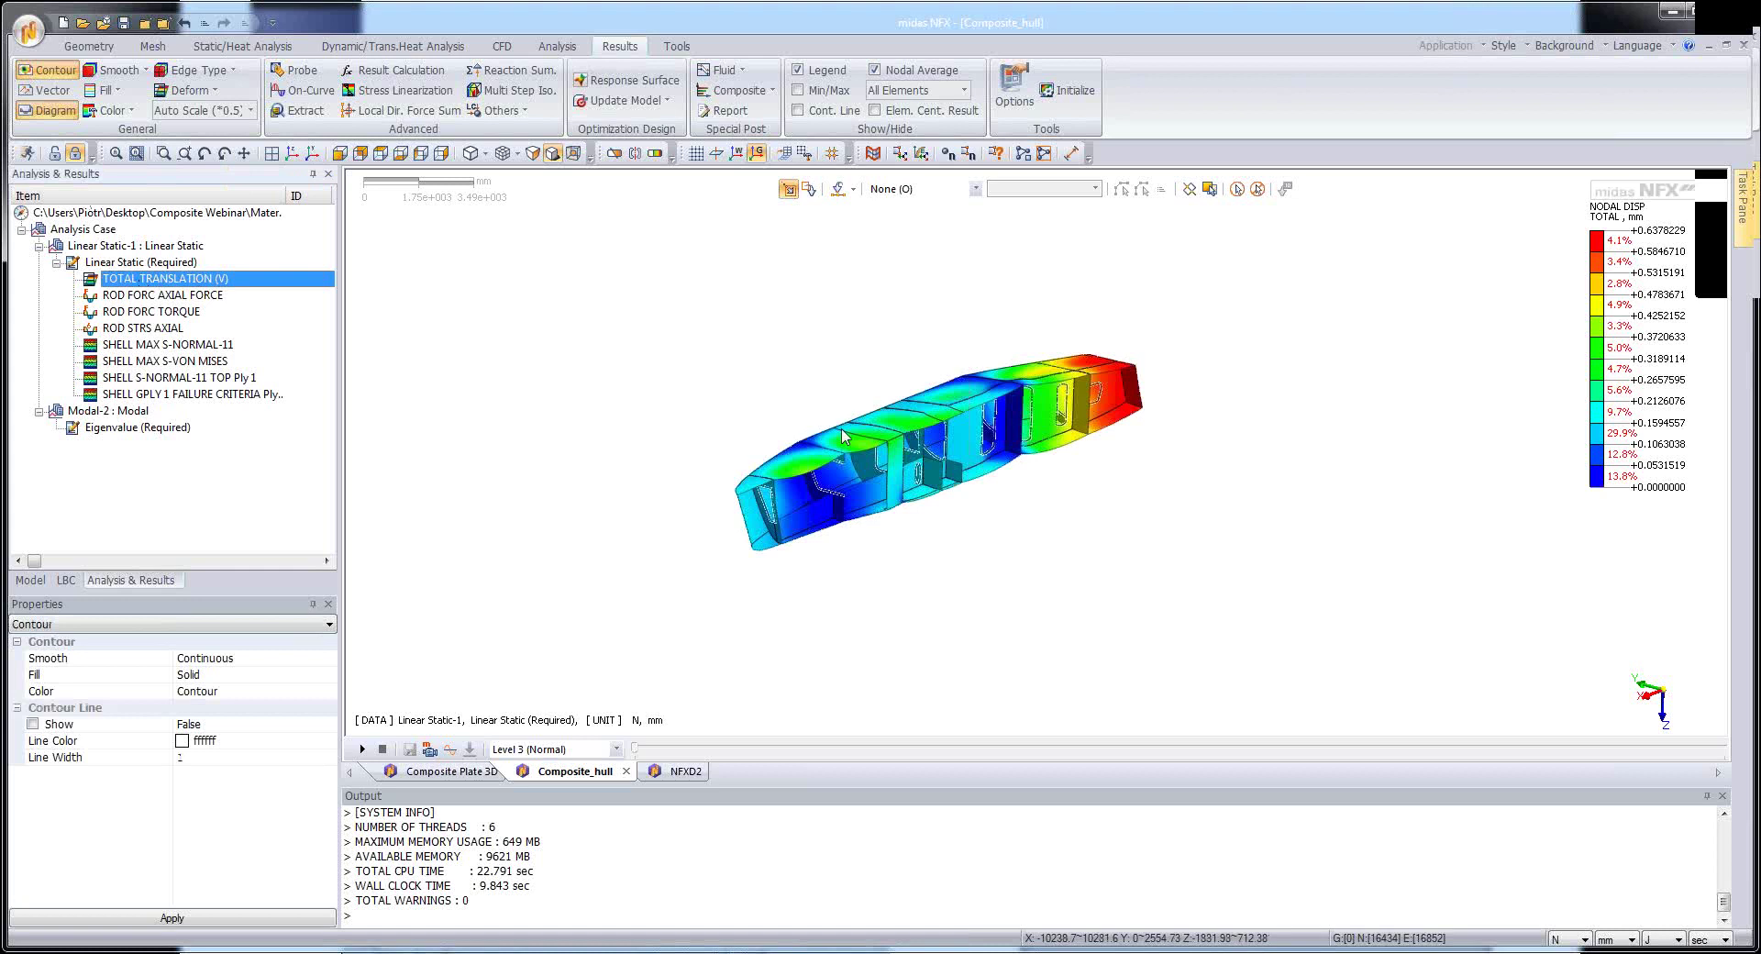
pyautogui.scroll(2, 776, 272)
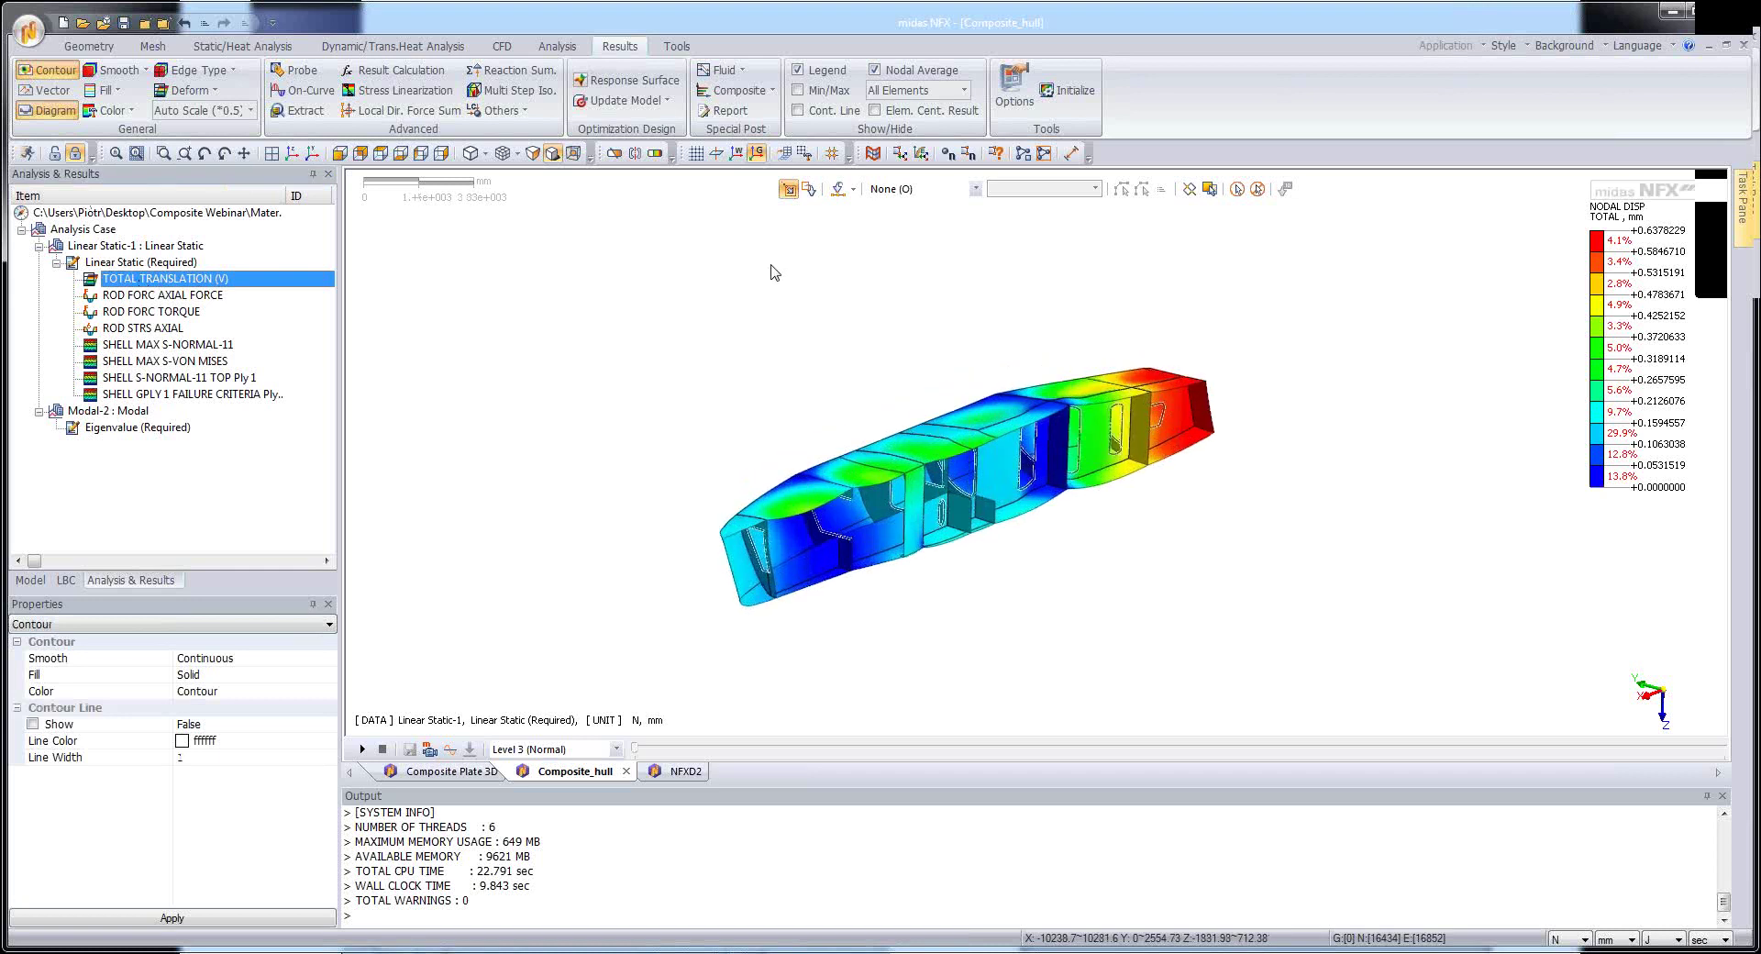
pyautogui.click(31, 580)
pyautogui.click(21, 313)
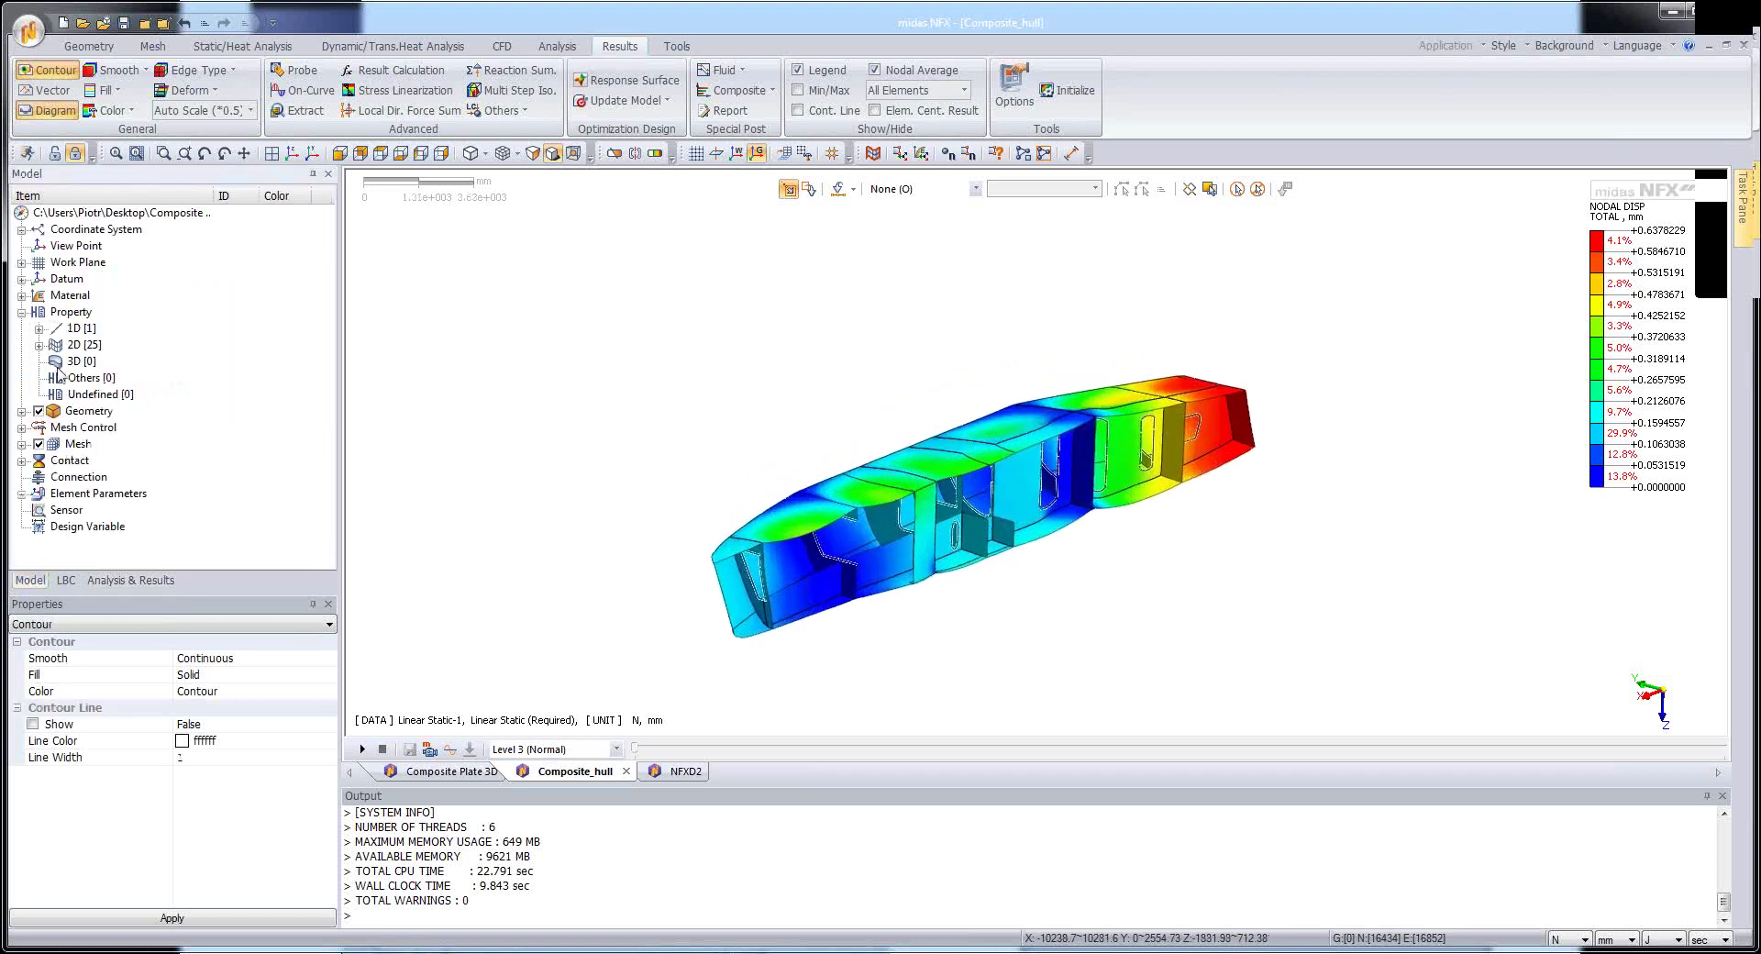
pyautogui.click(39, 345)
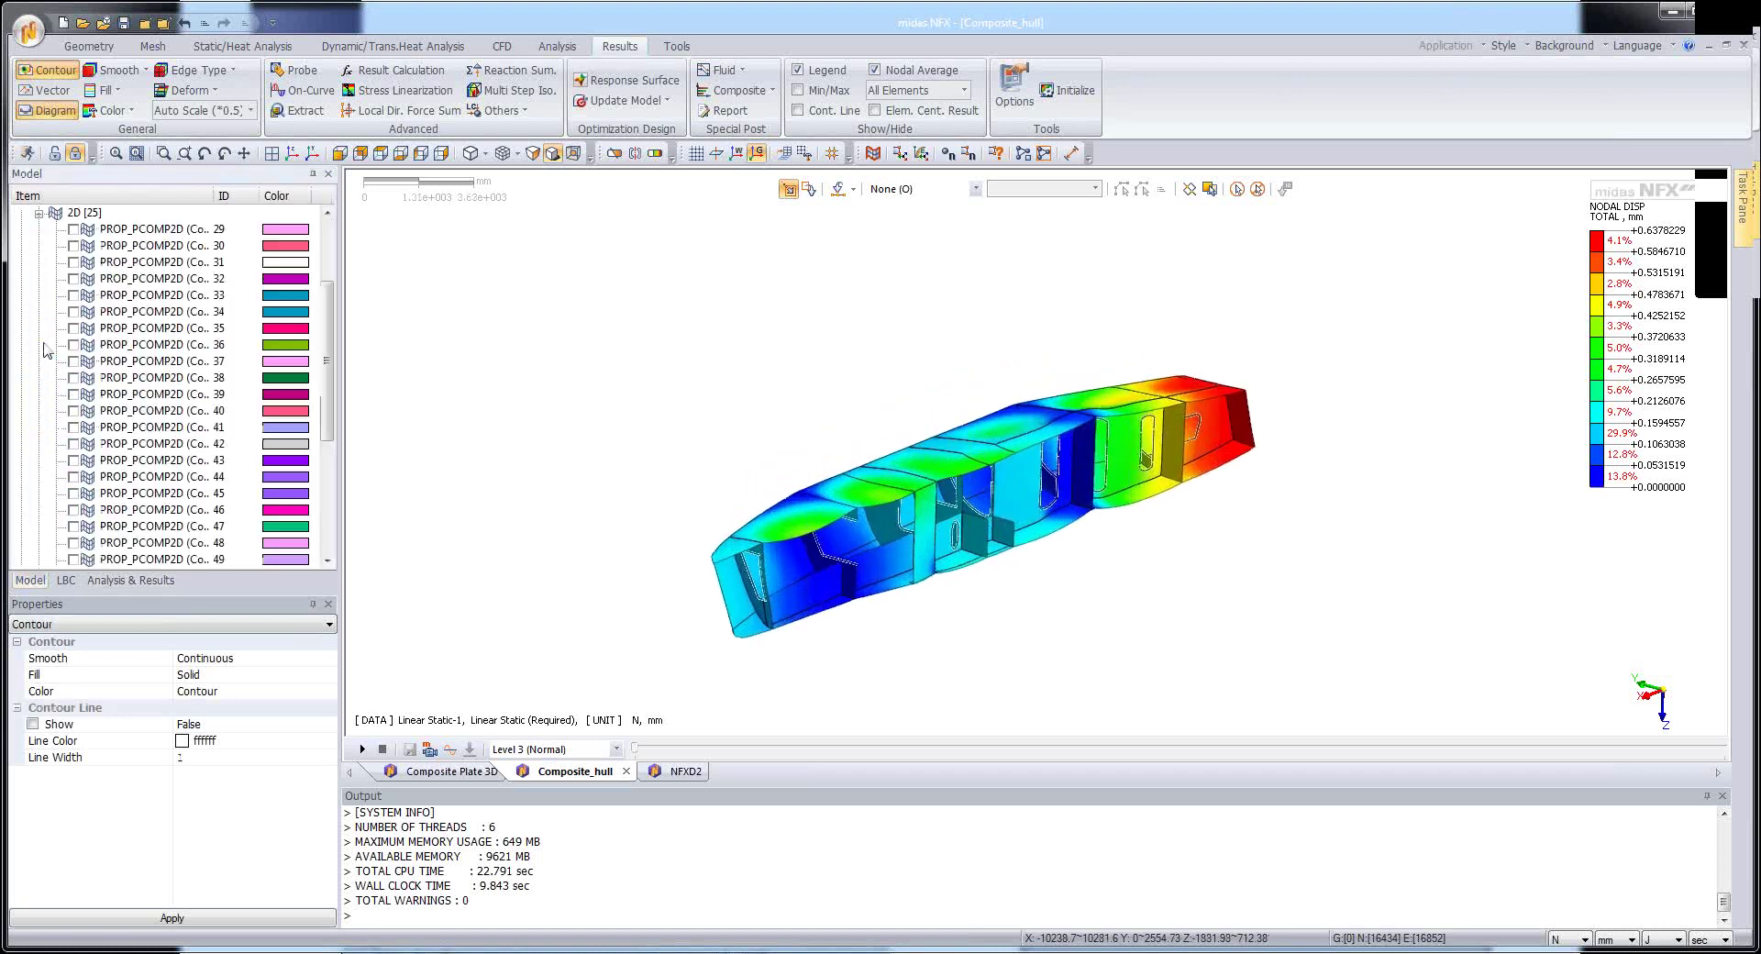
# - Inspect the PROP_PCOMP2D composite plate properties 29 and 44
pyautogui.click(149, 231)
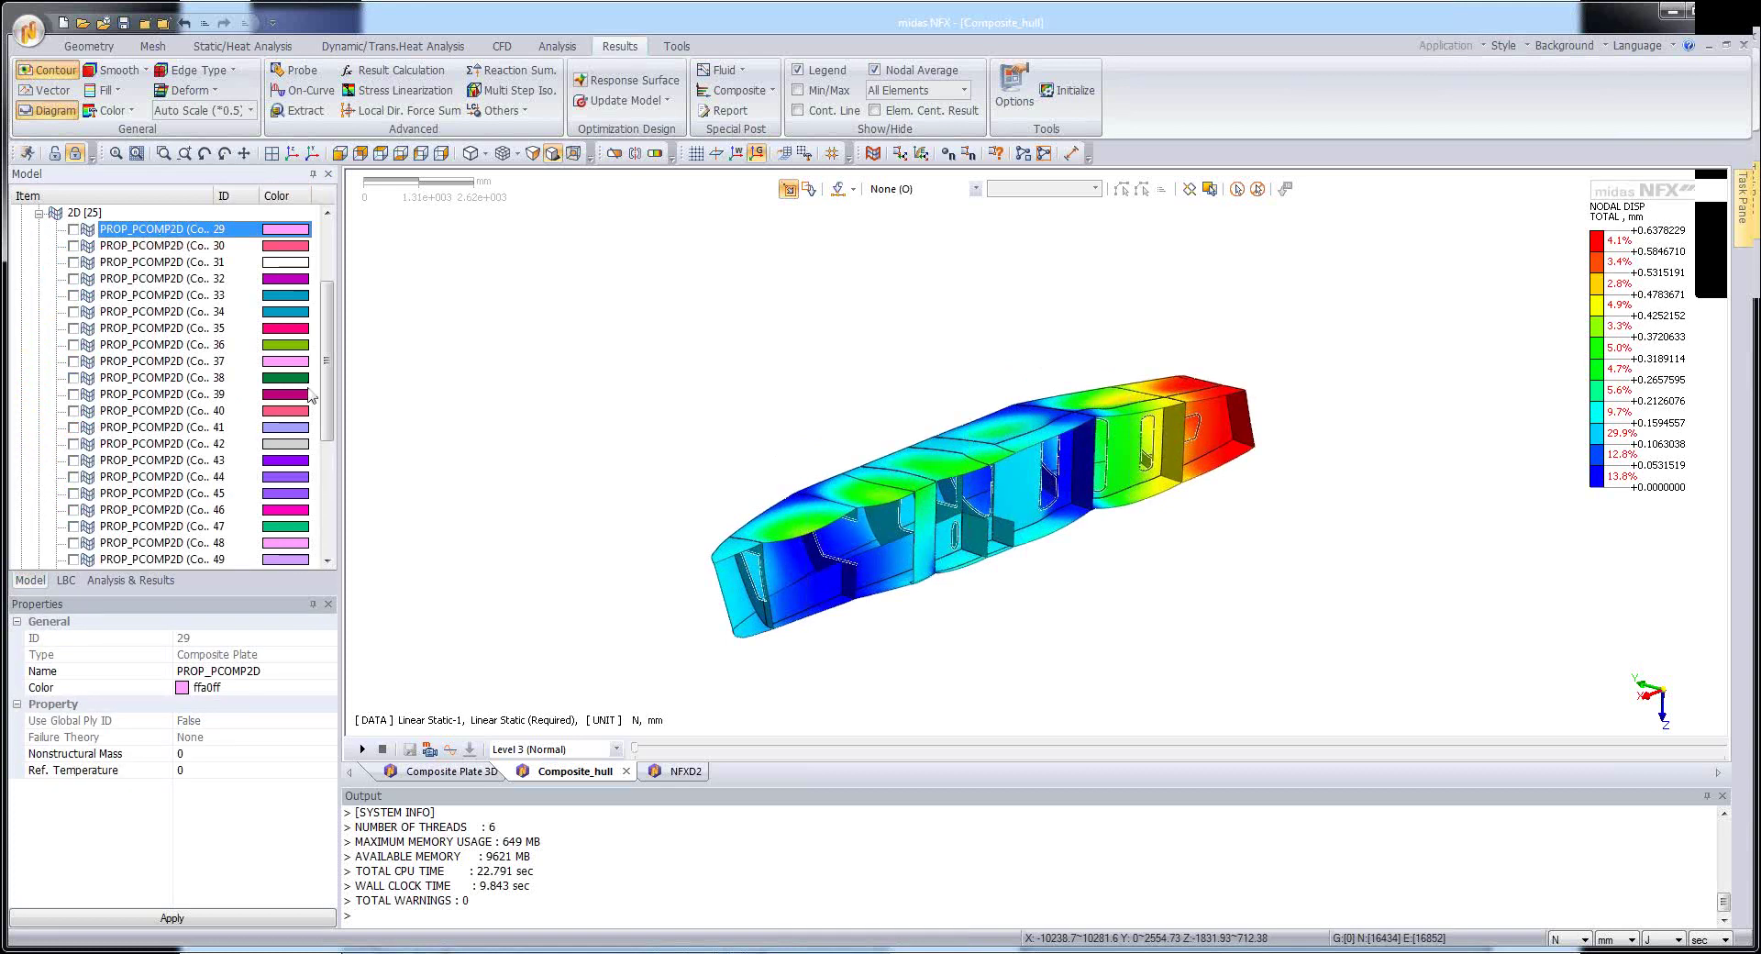
pyautogui.moveTo(330, 381); pyautogui.dragTo(329, 296)
pyautogui.scroll(1, 165, 338)
pyautogui.click(165, 330)
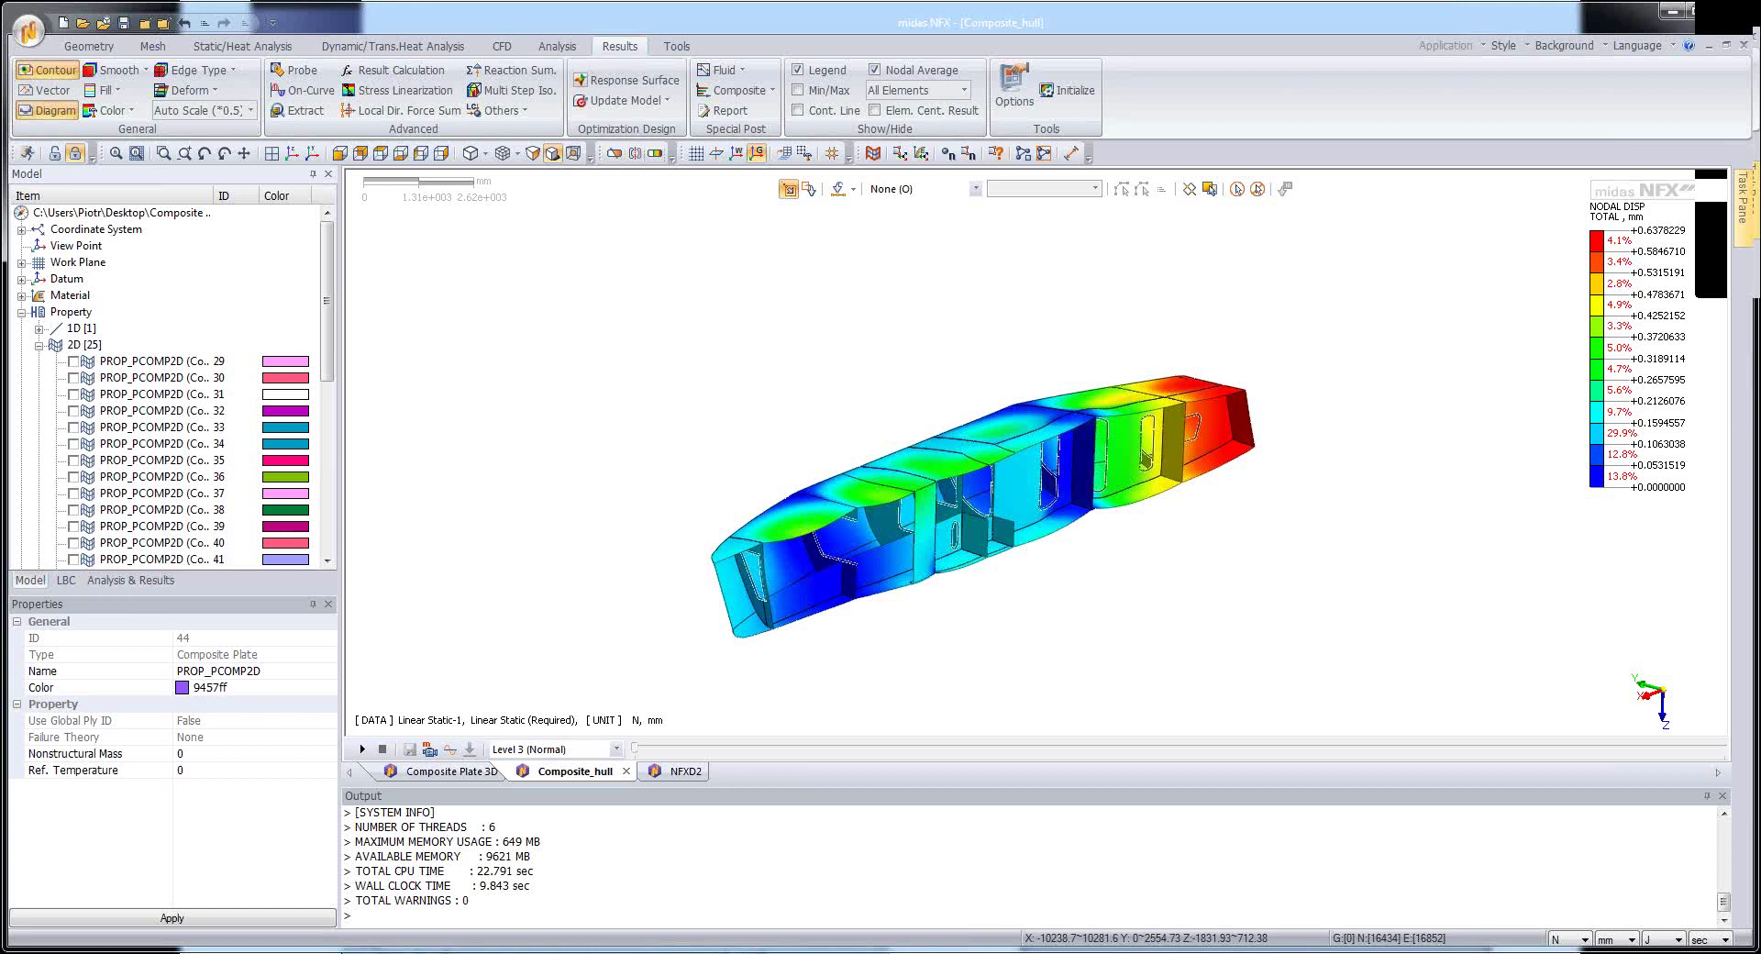
# - Cycle through open model documents and windows toward PowerPoint
pyautogui.moveTo(649, 953)
pyautogui.hotkey('ctrl', 'Tab')
pyautogui.hotkey('ctrl', 'Tab')
pyautogui.hotkey('ctrl', 'Tab')
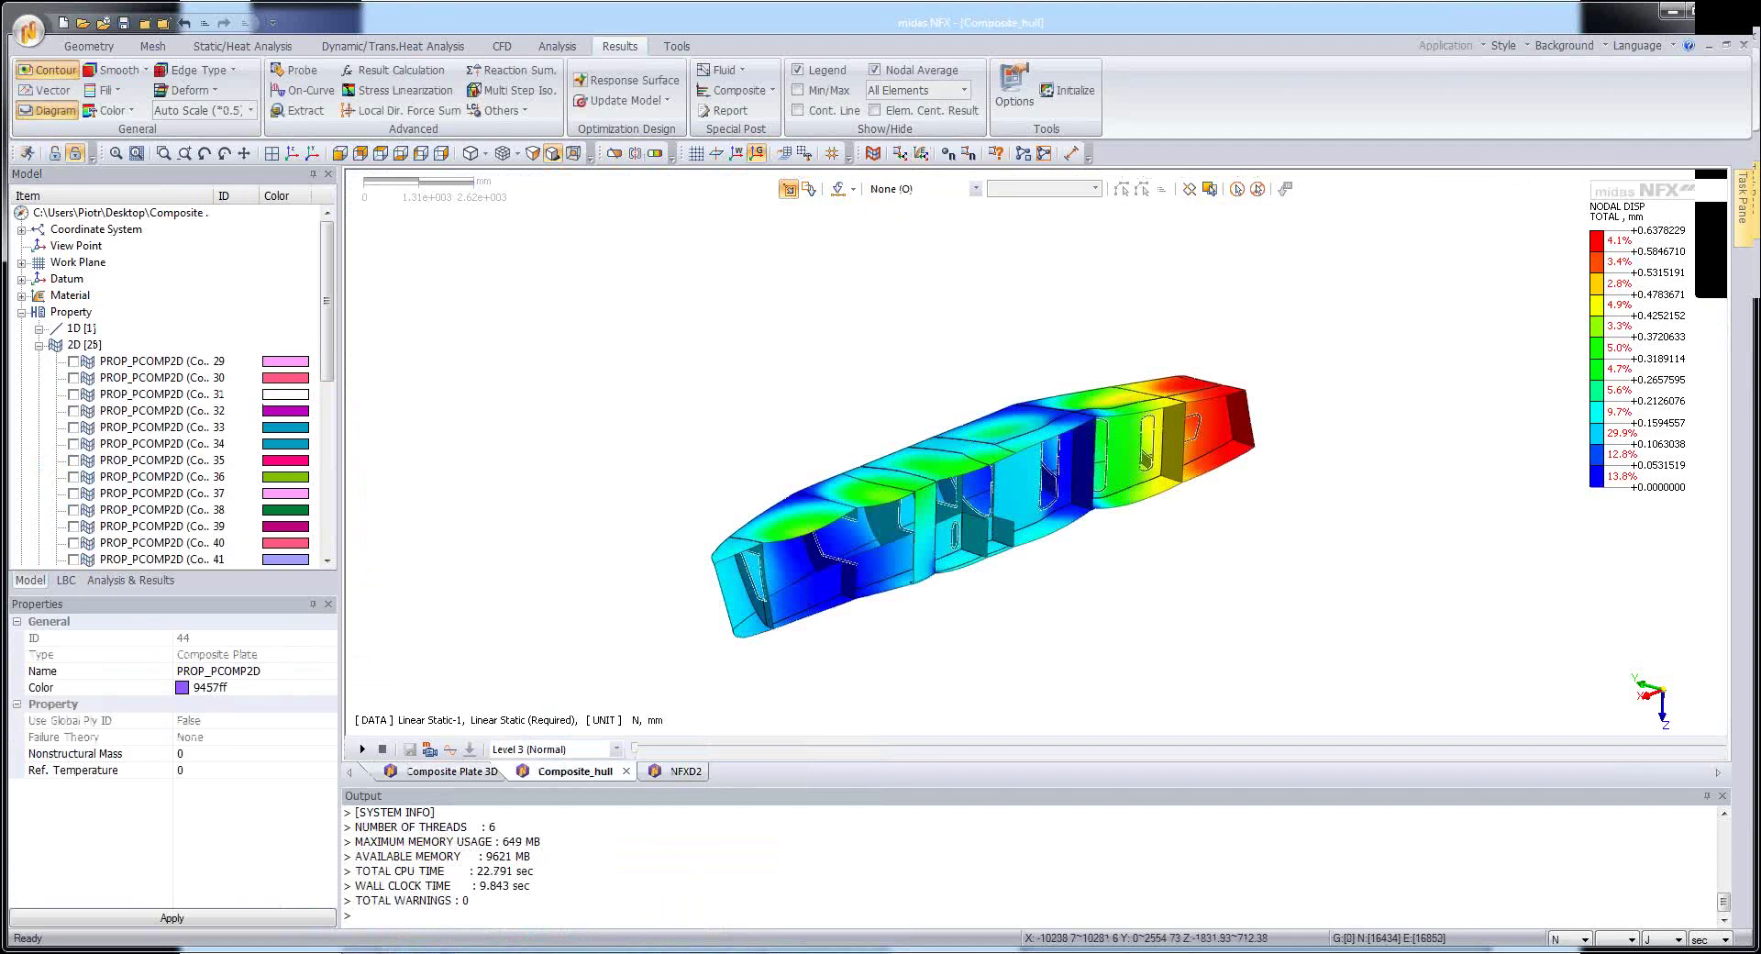
pyautogui.hotkey('alt', 'Tab')
pyautogui.press('Tab')
pyautogui.press('Tab')
pyautogui.press('Tab')
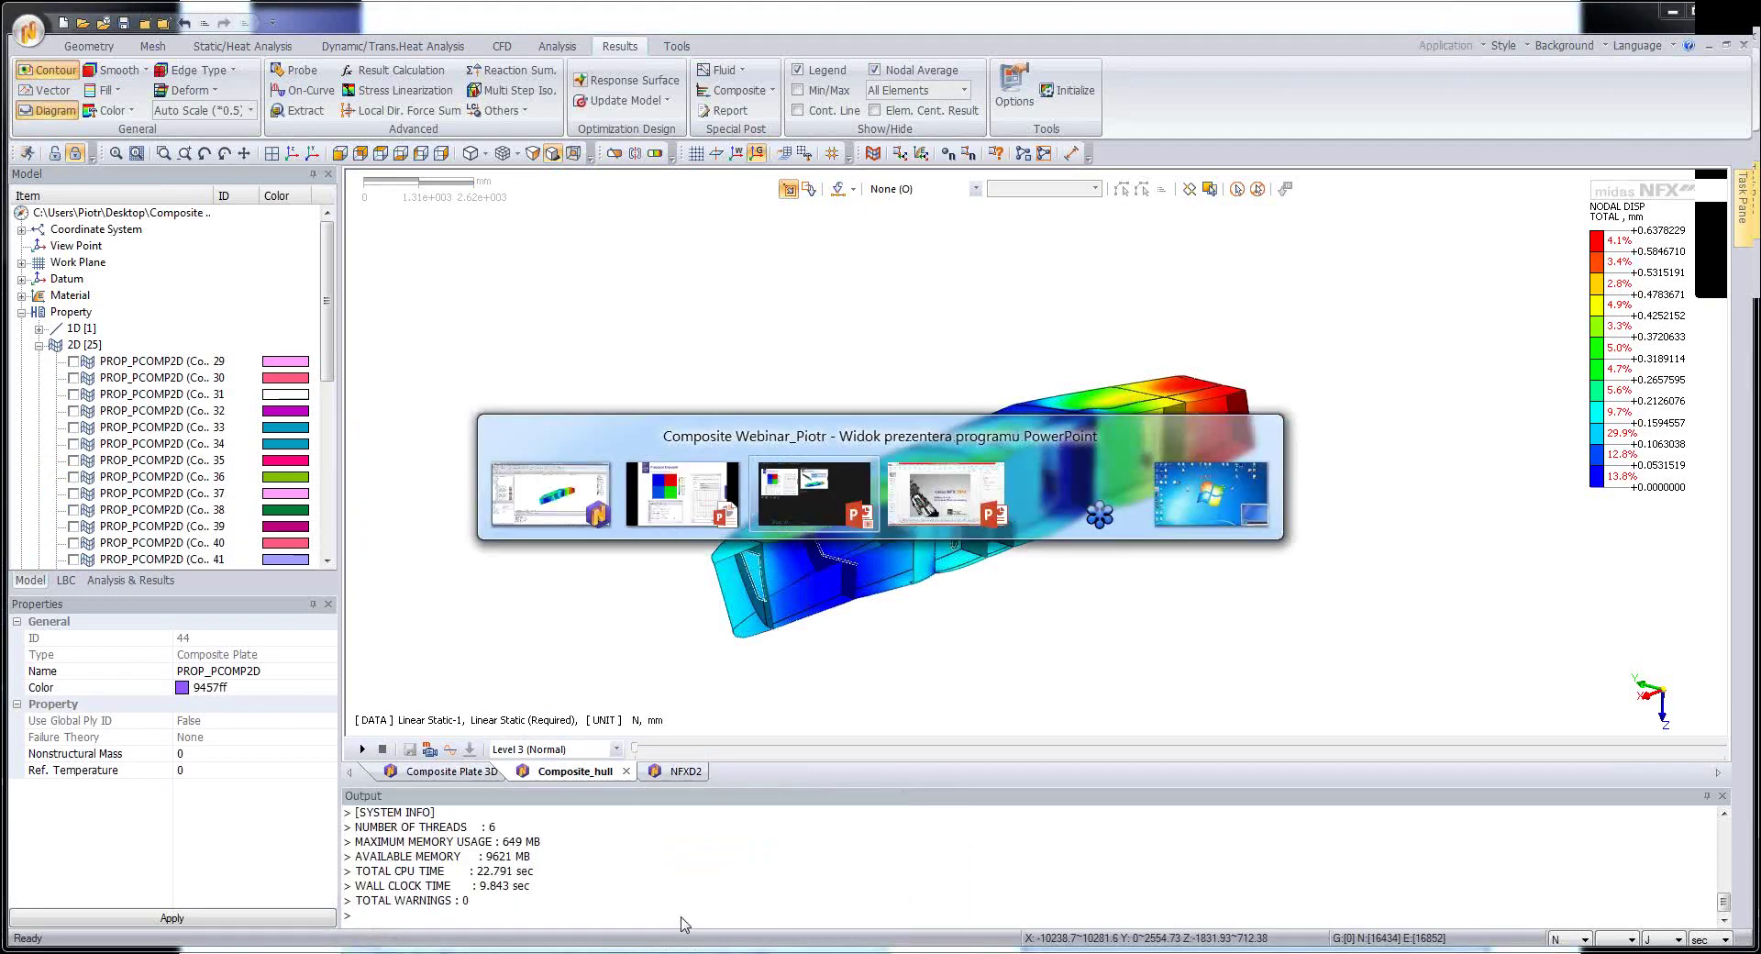
# - Switch back to the PowerPoint slideshow and advance to the hull Benchmark Example slide
pyautogui.press('Tab')
pyautogui.press('Tab')
pyautogui.press('Tab')
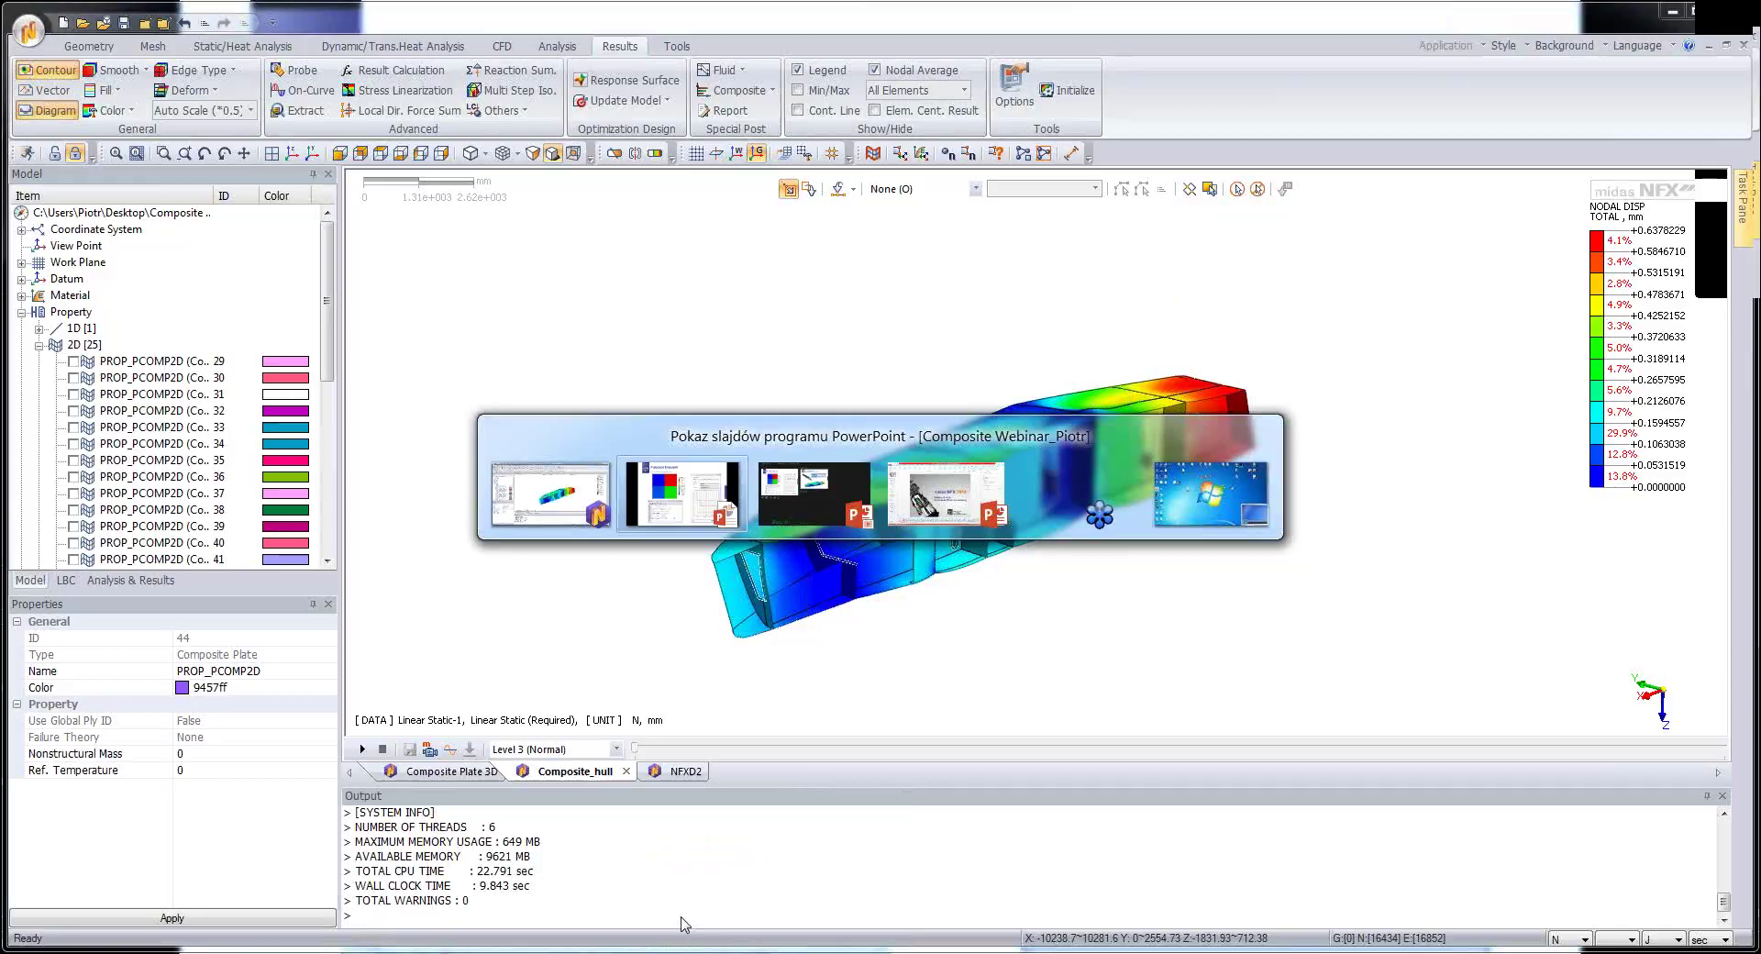
pyautogui.press('Right')
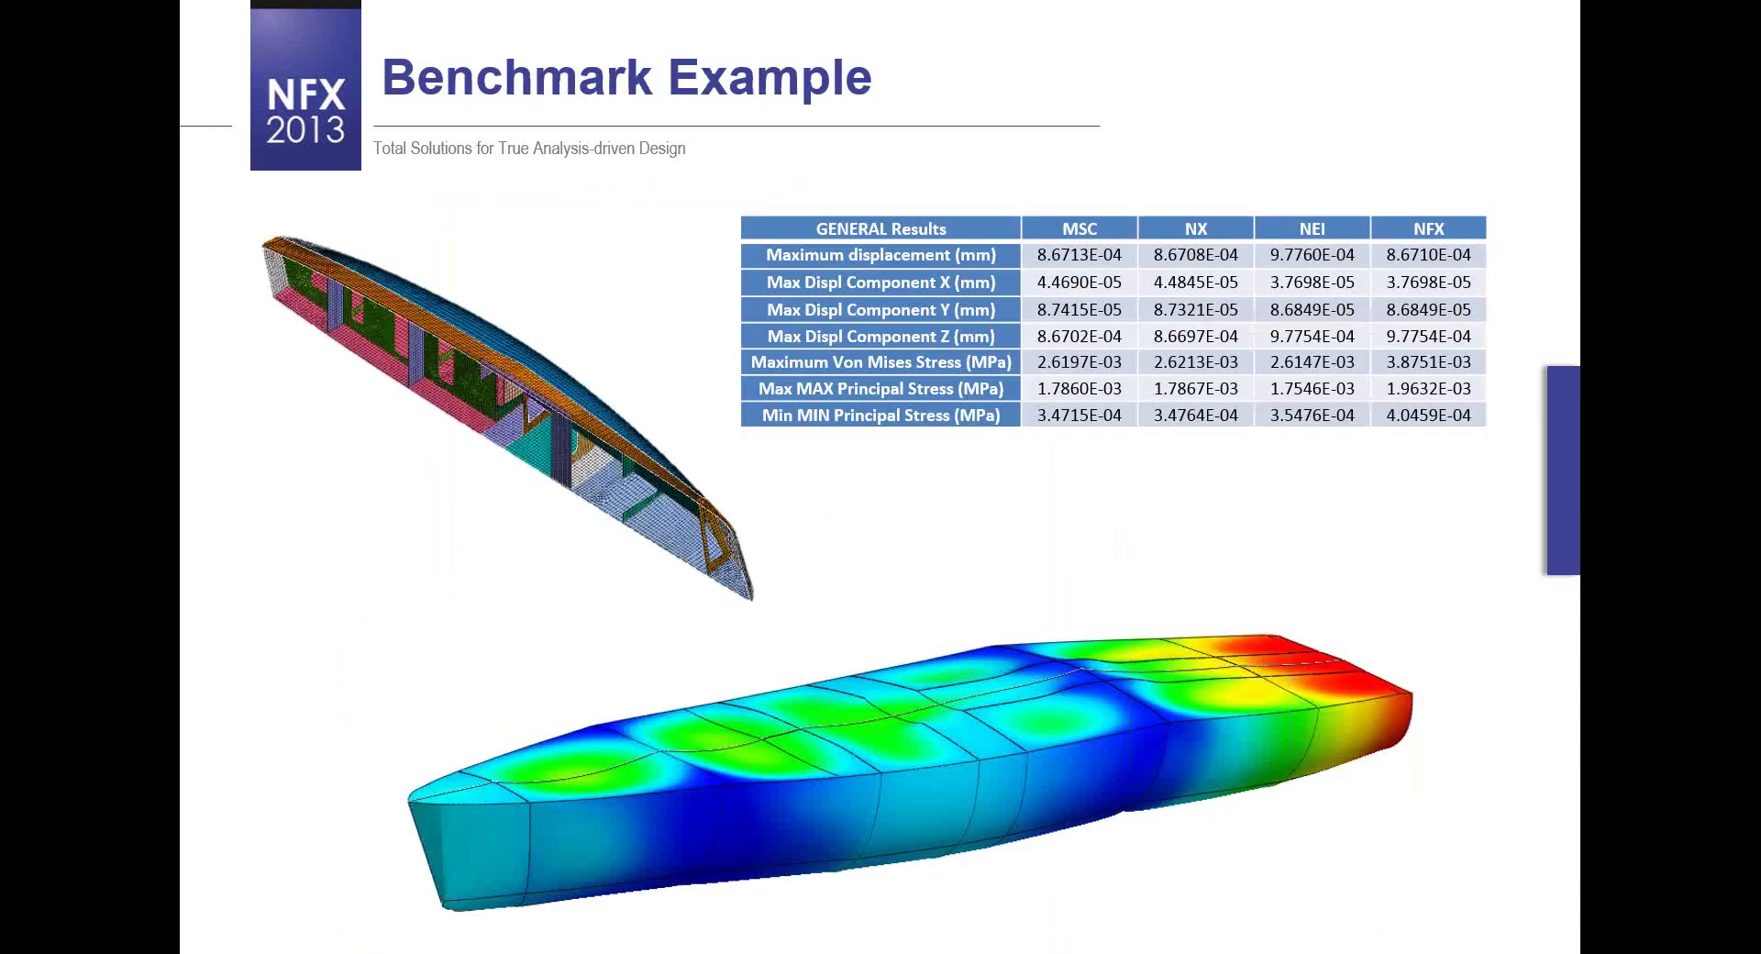